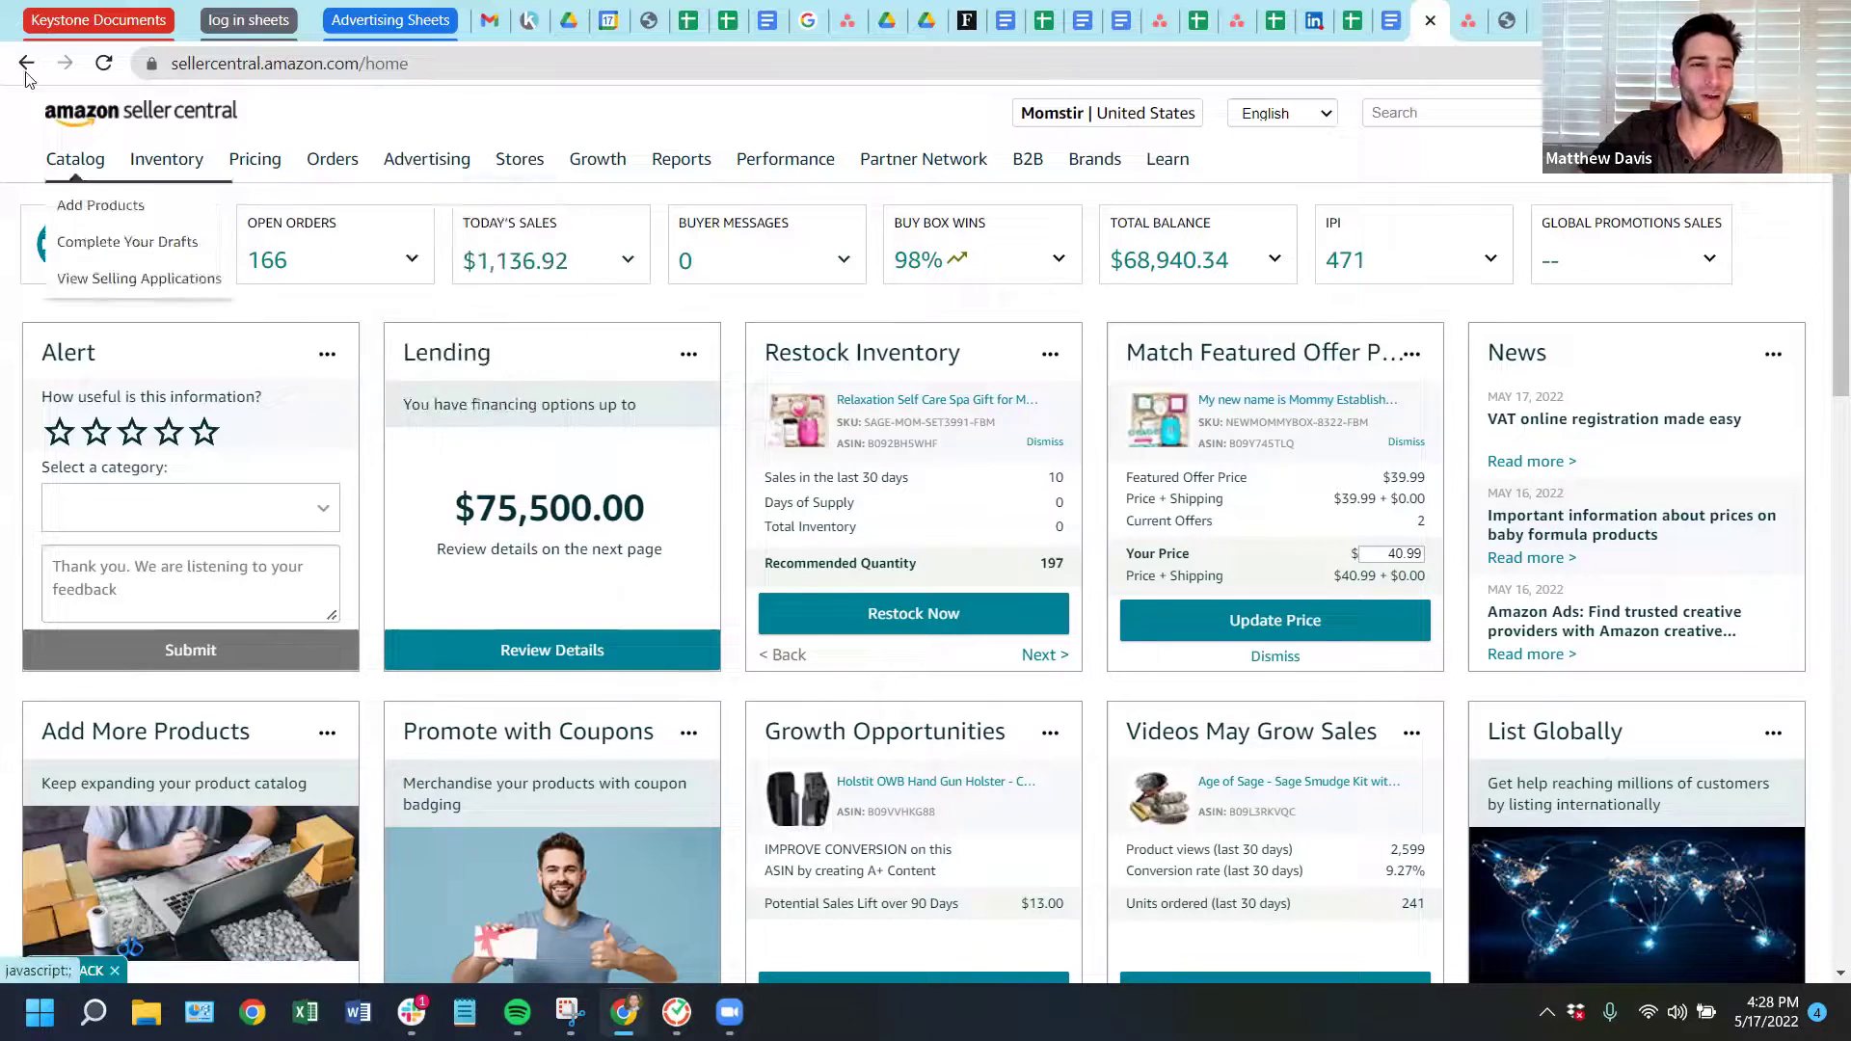
# Step: Go from Seller Central's Advertising menu to the Amazon Ads Campaign Manager
pyautogui.moveTo(429, 162)
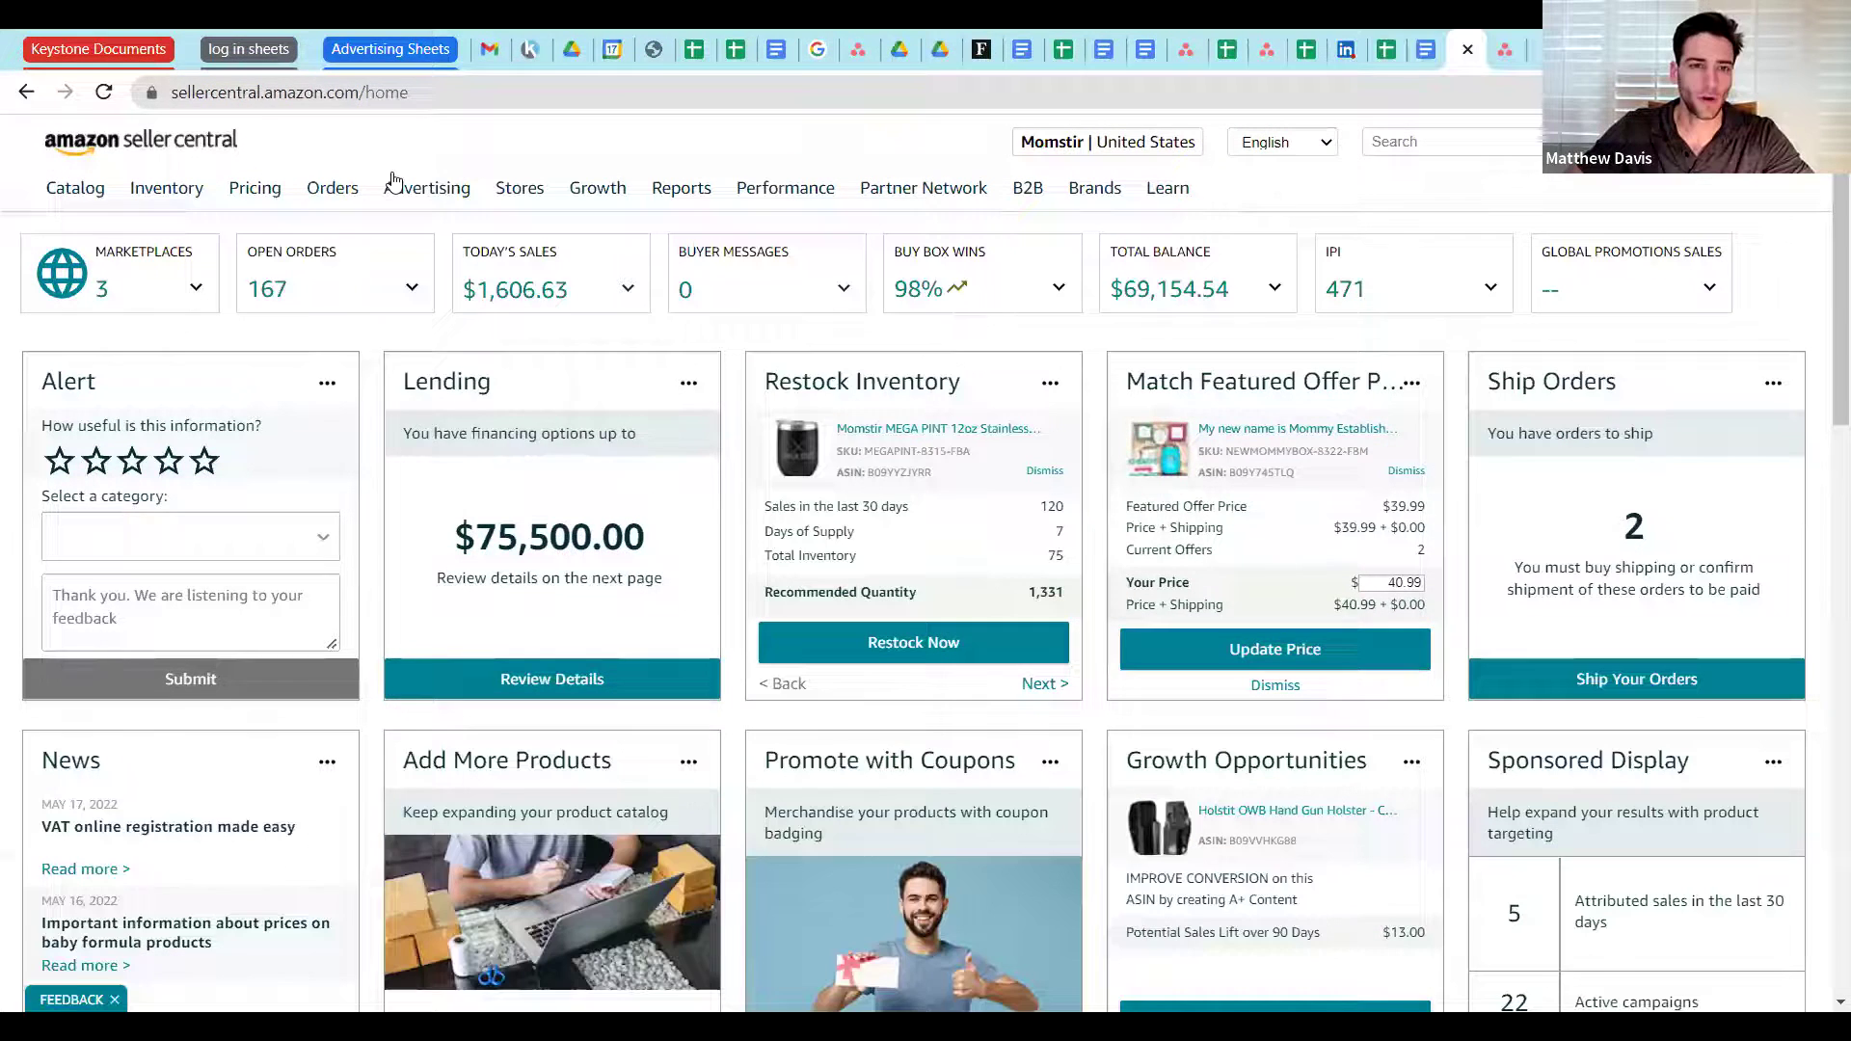
pyautogui.moveTo(395, 183)
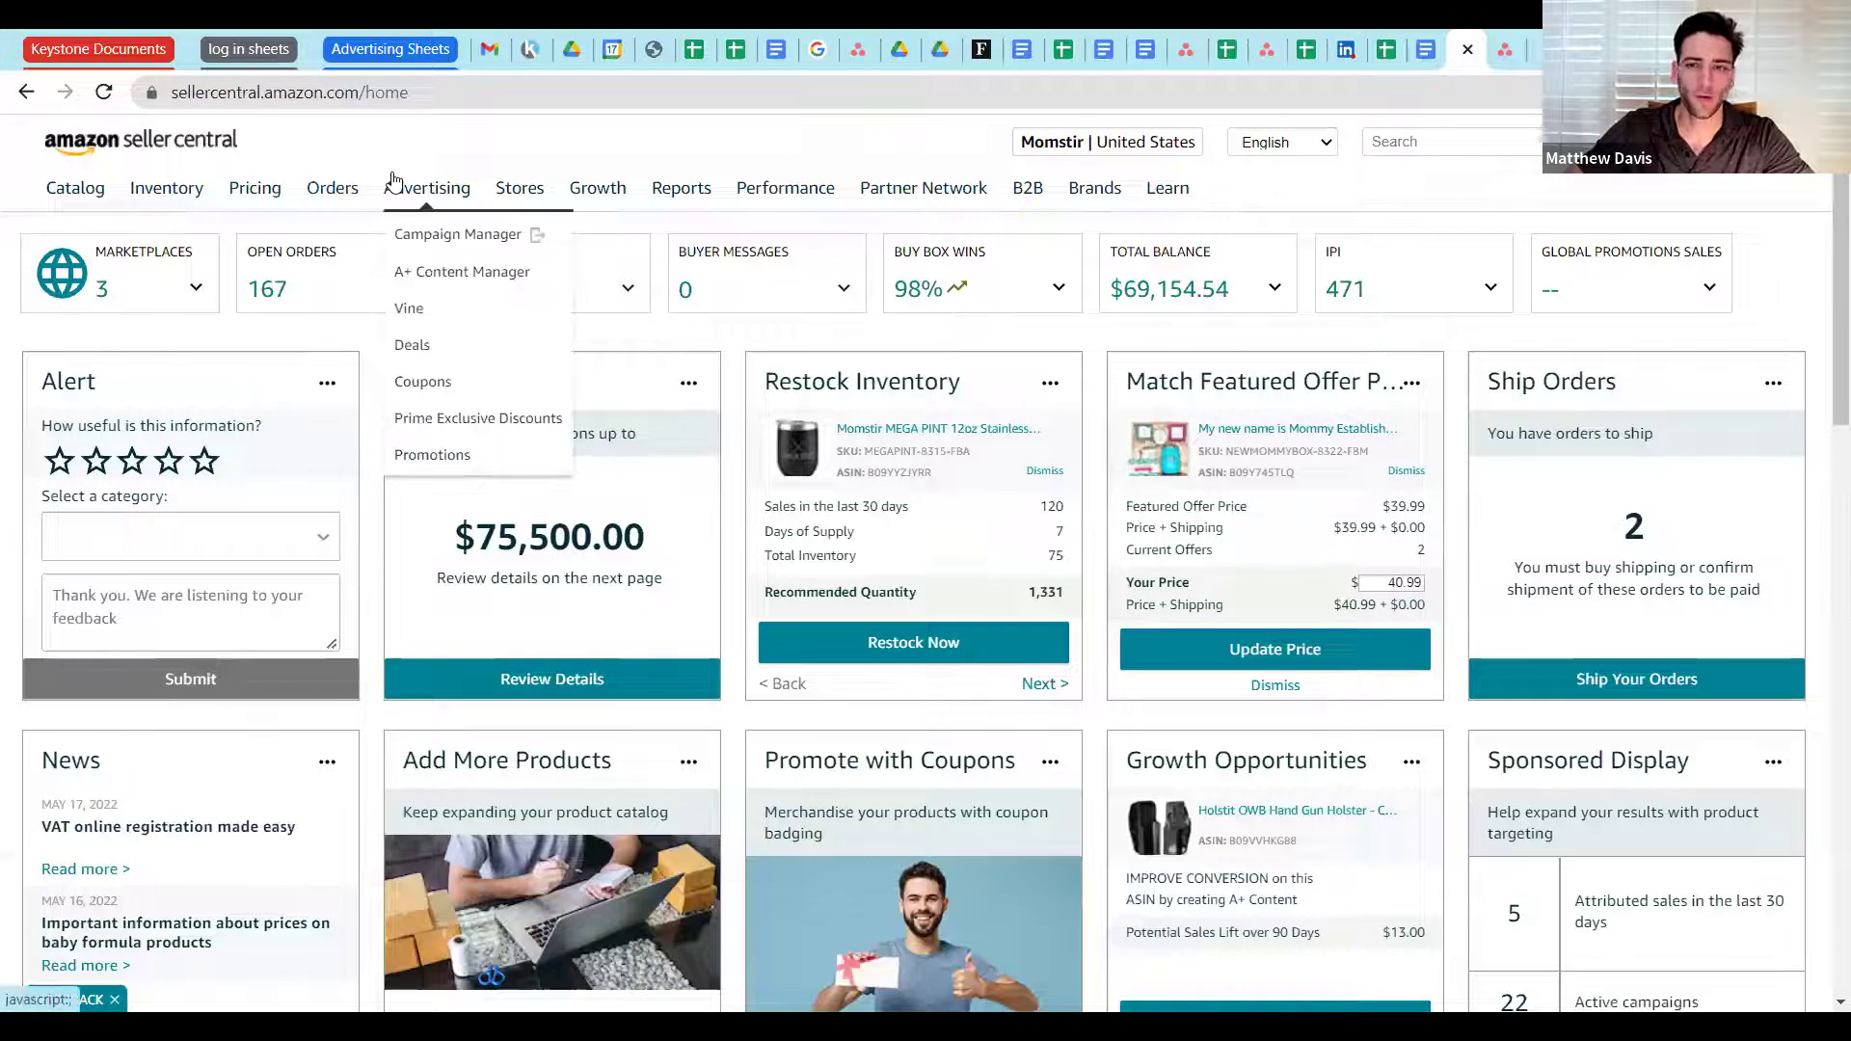
pyautogui.click(405, 234)
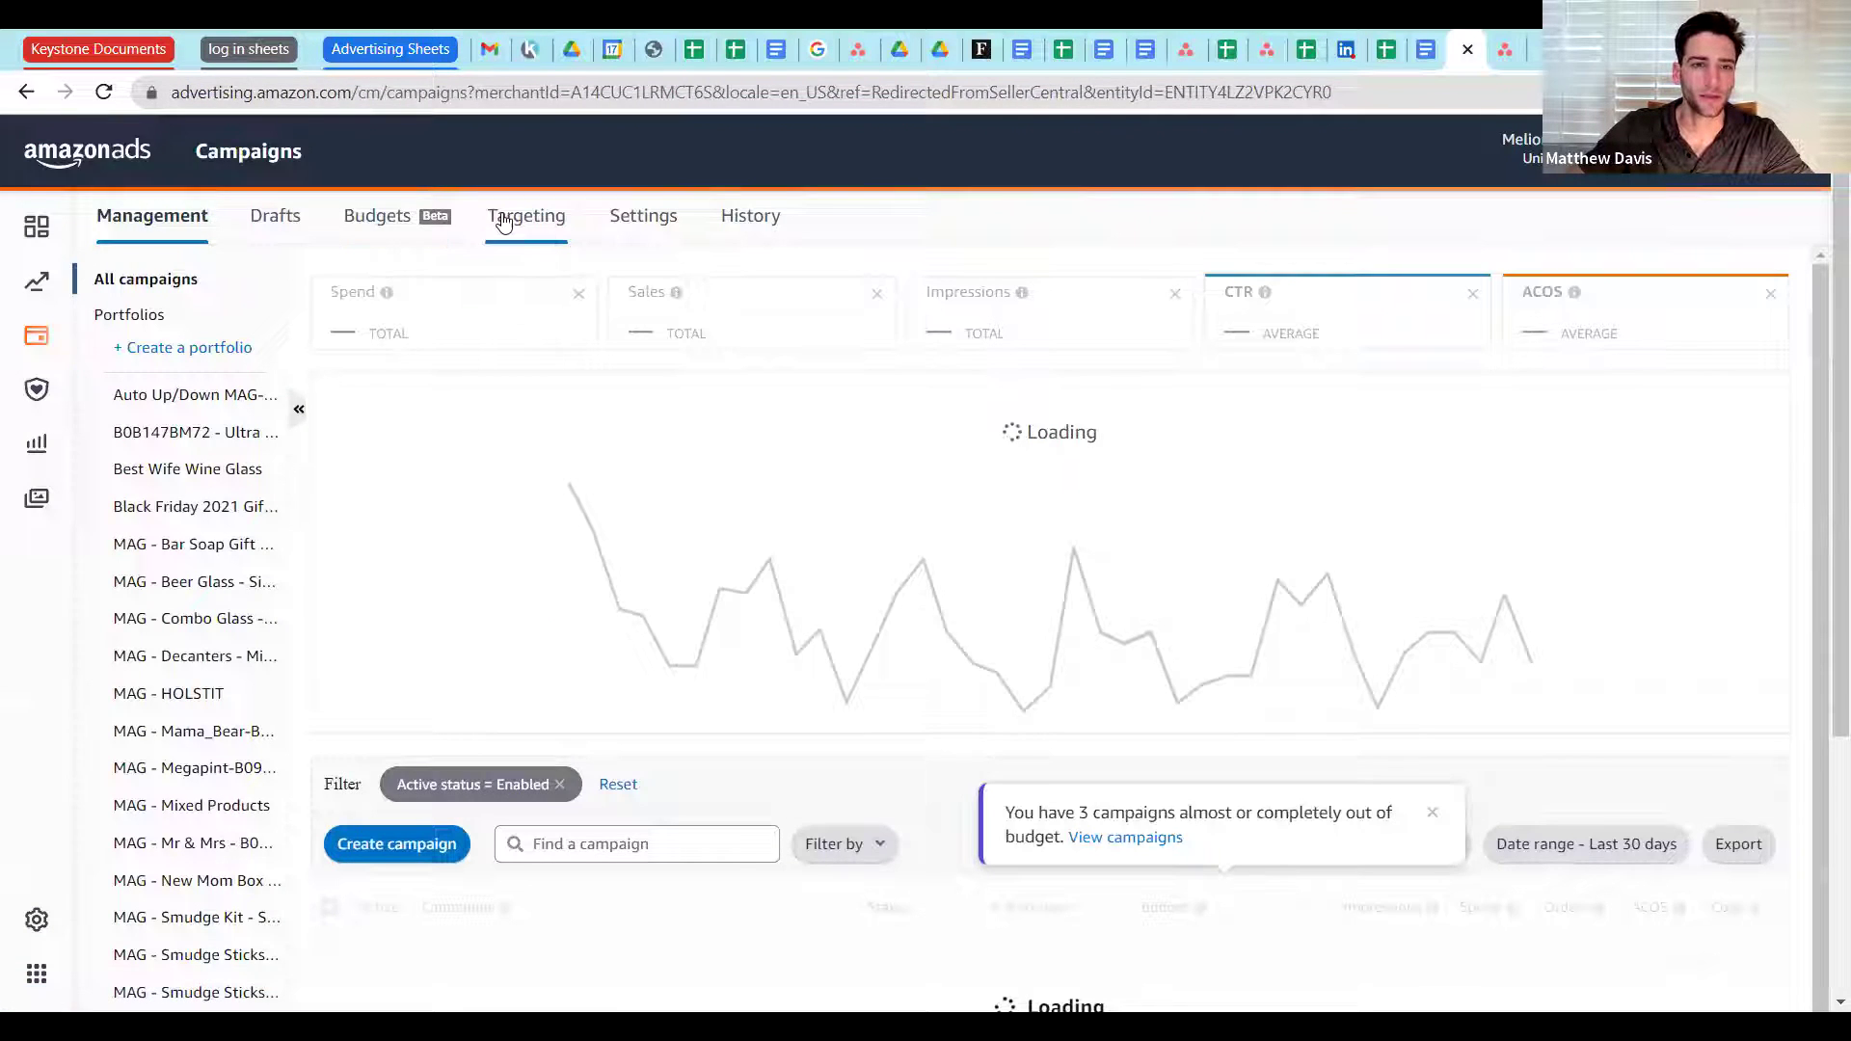
# Step: Show all targets on the Targeting tab without the 'Orders: equals 0' and 'Active status: Enabled' filters
pyautogui.click(503, 221)
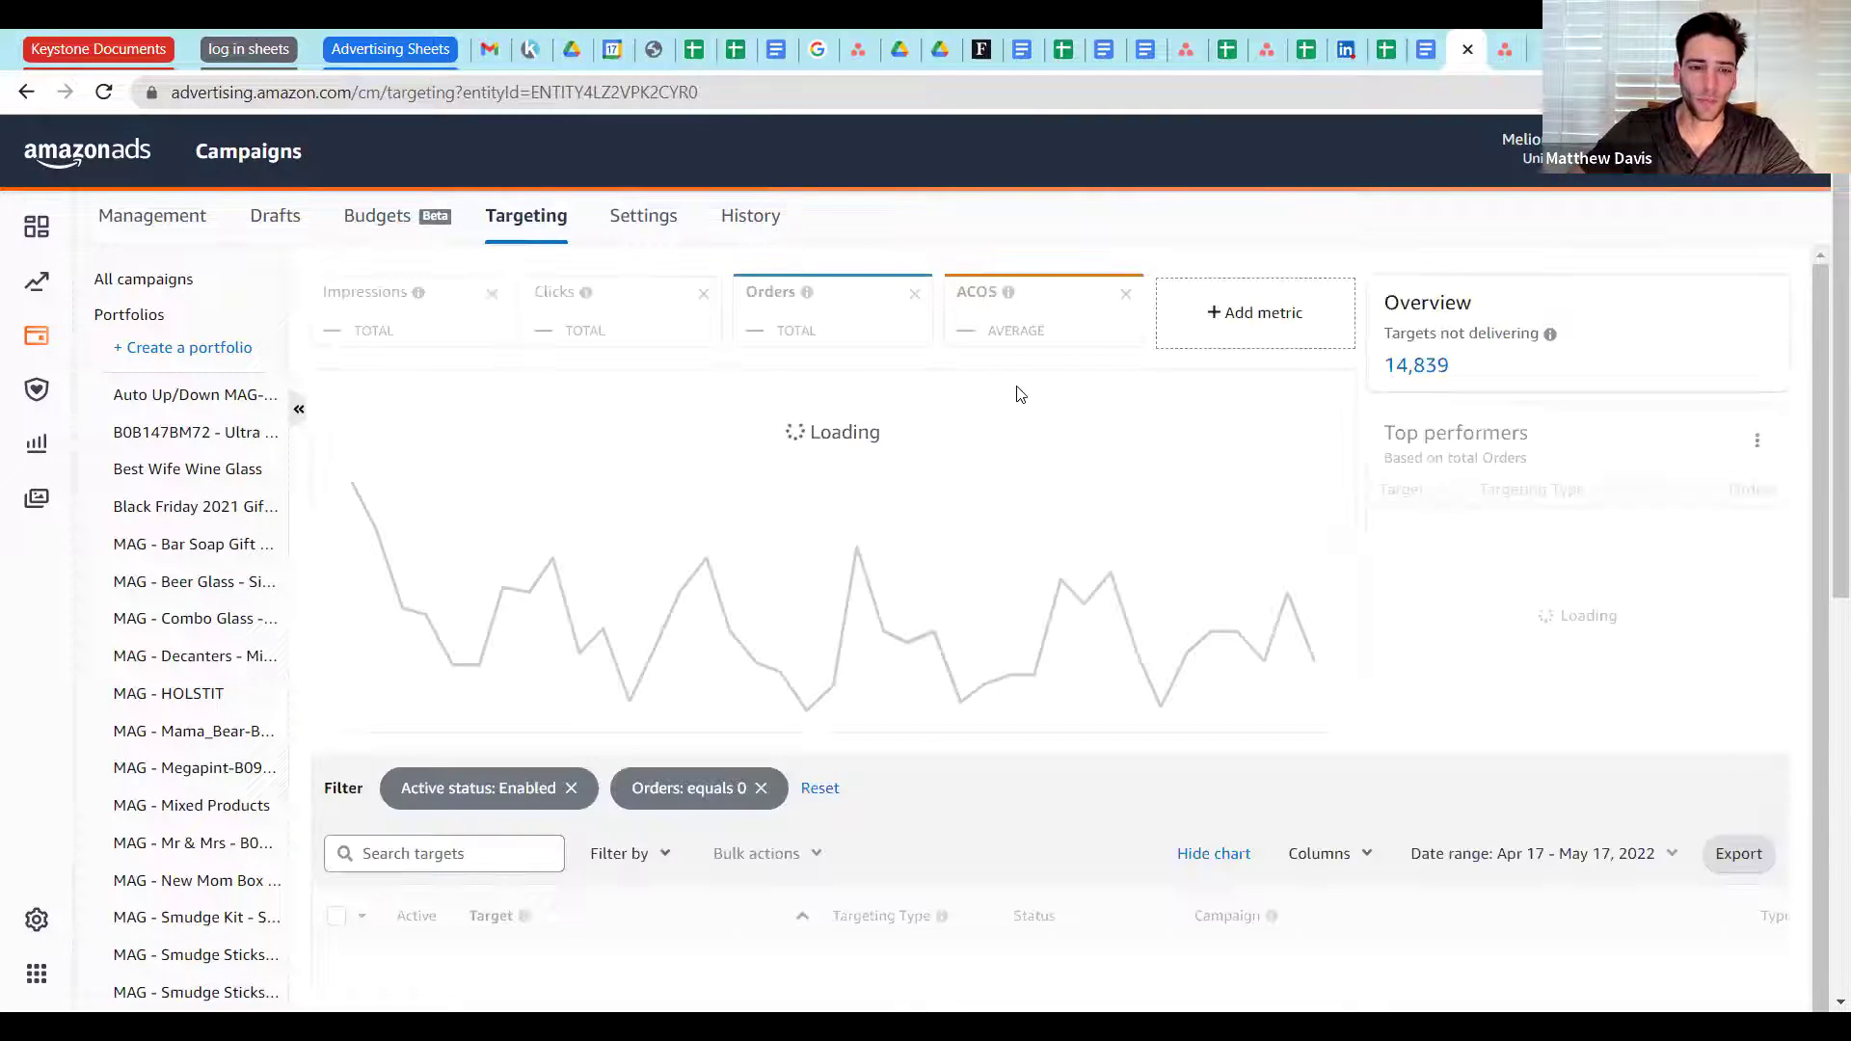
pyautogui.click(763, 789)
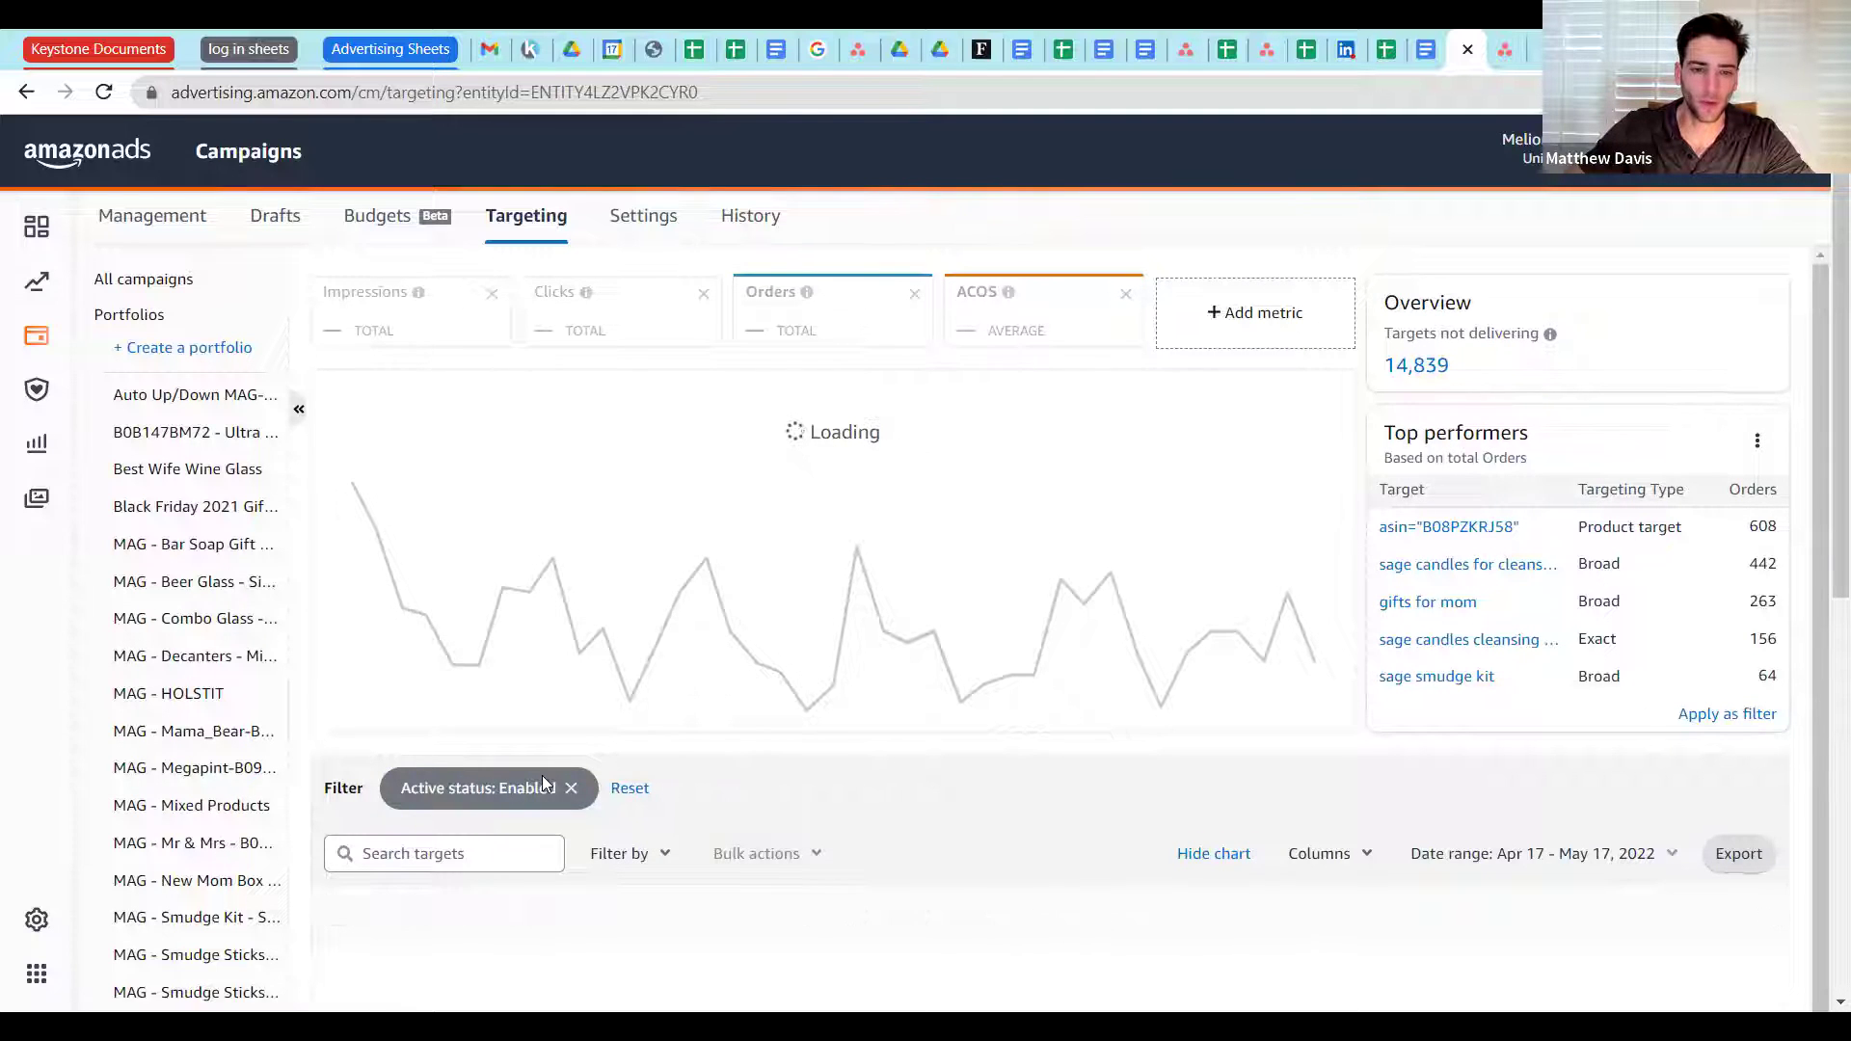
pyautogui.click(569, 789)
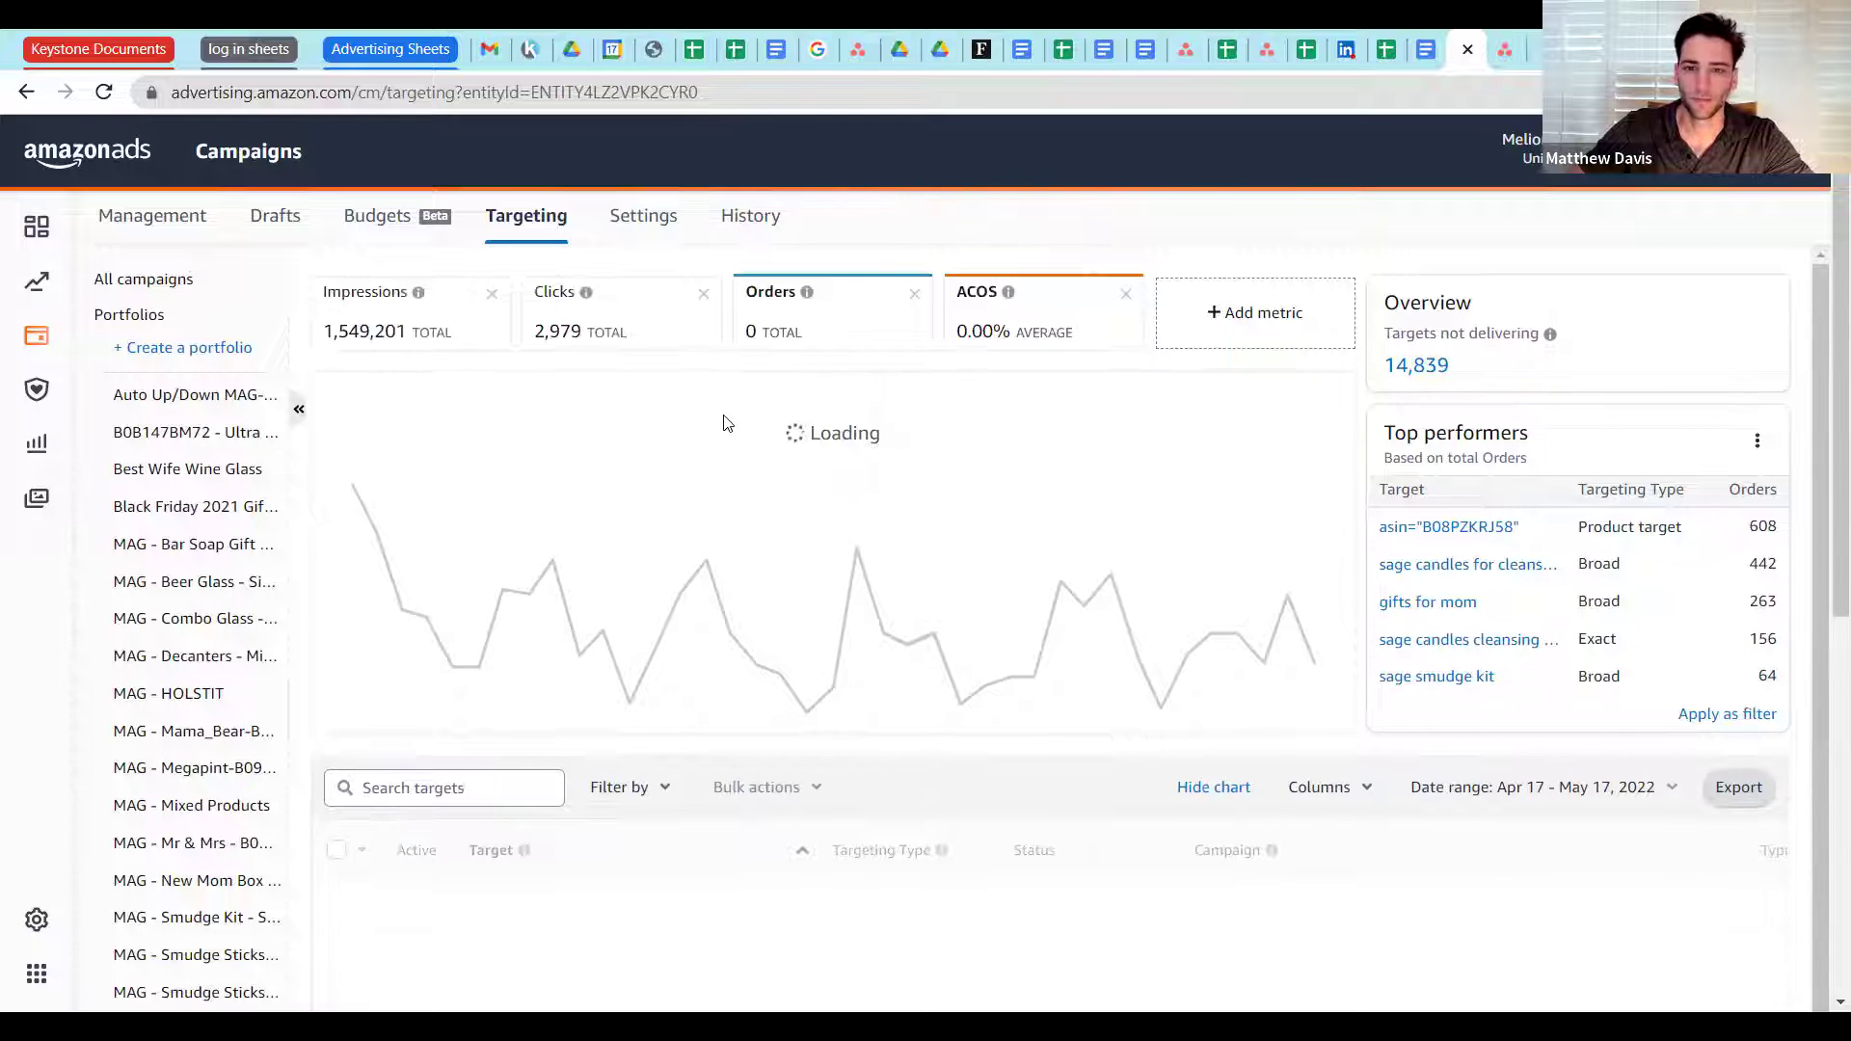
pyautogui.scroll(-1, 688, 523)
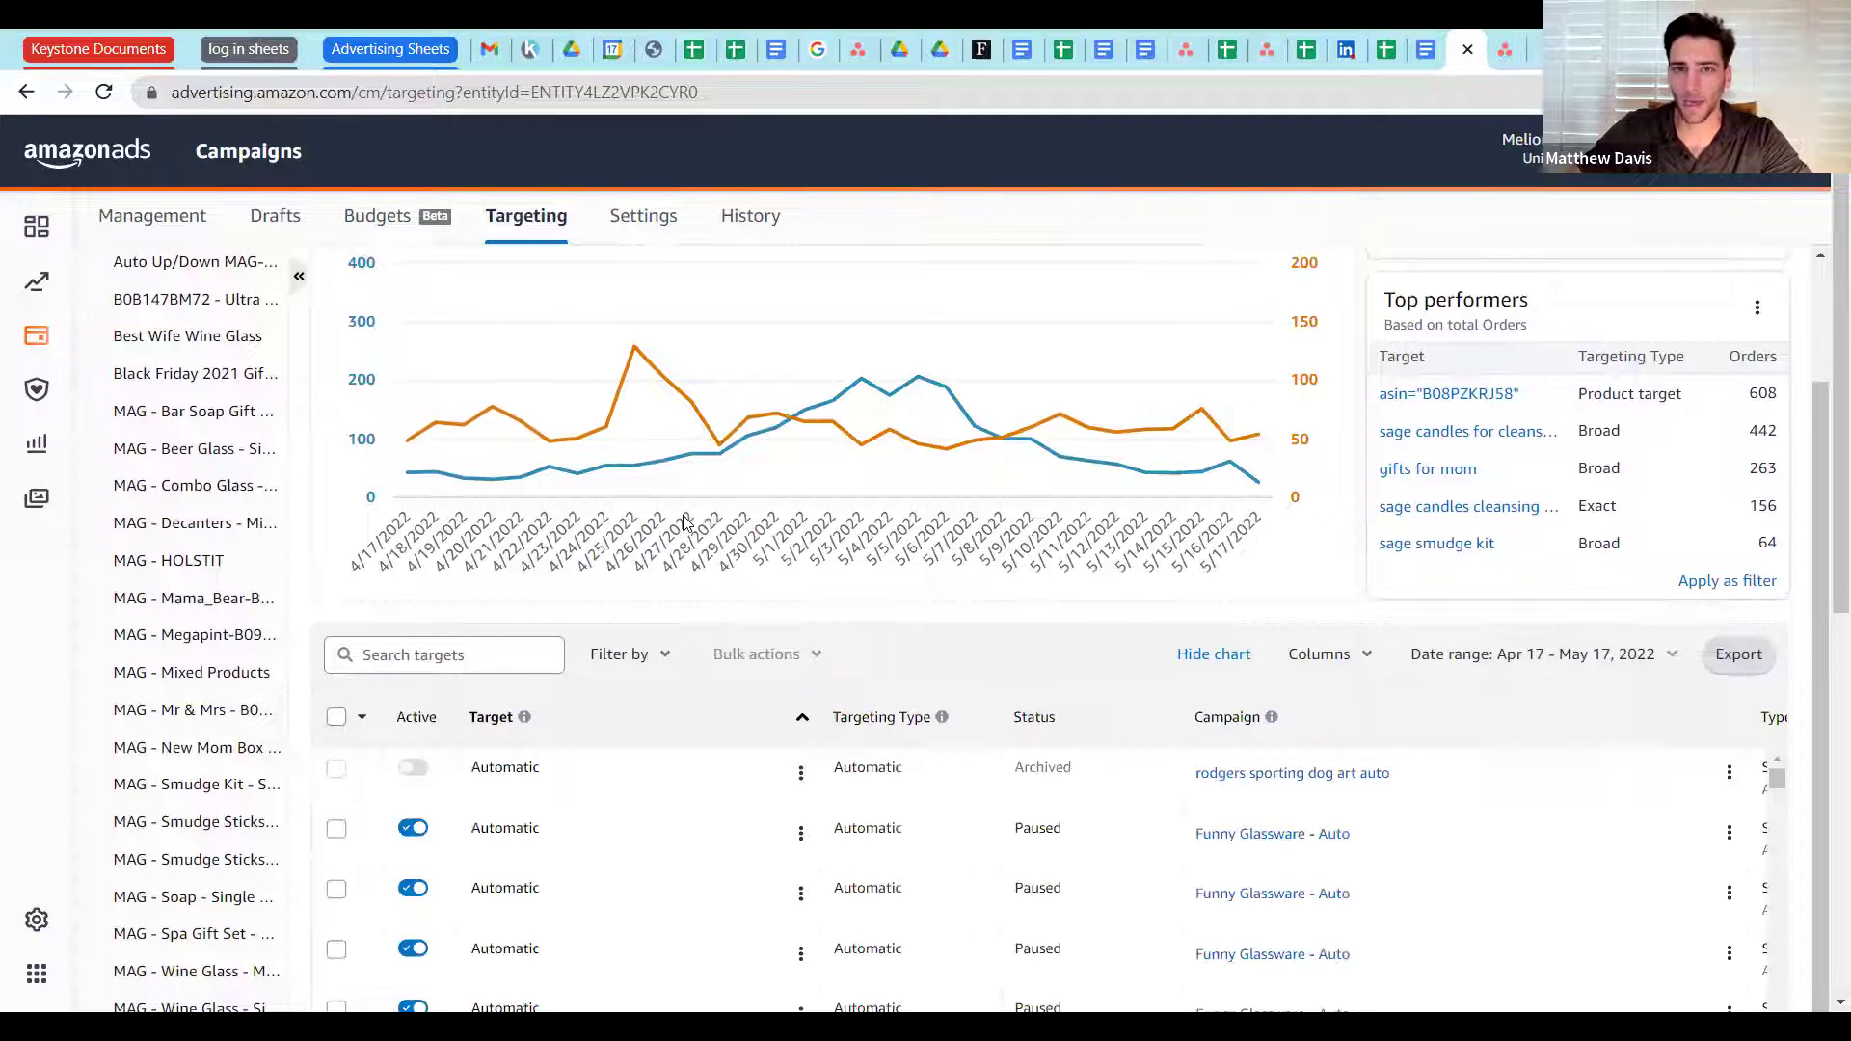
pyautogui.moveTo(698, 672)
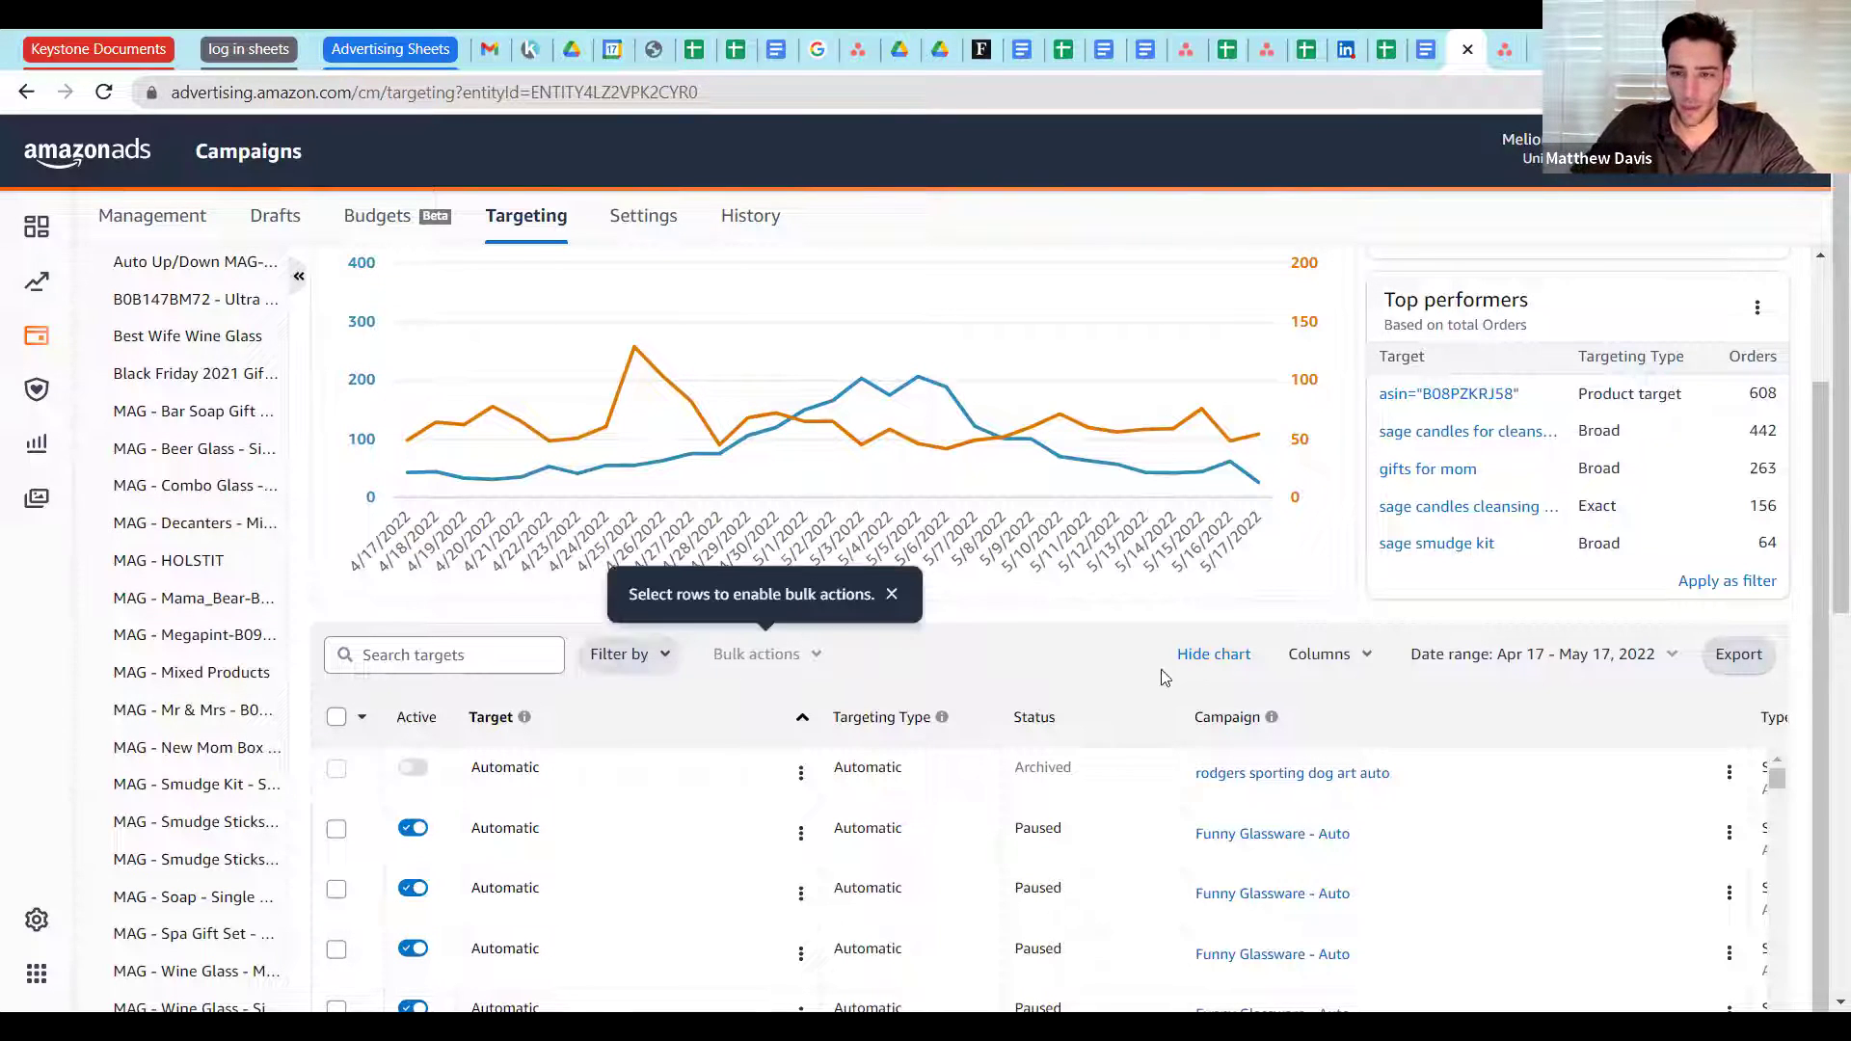
# Step: Export the full targets list and open the downloaded Targets CSV
pyautogui.click(1740, 664)
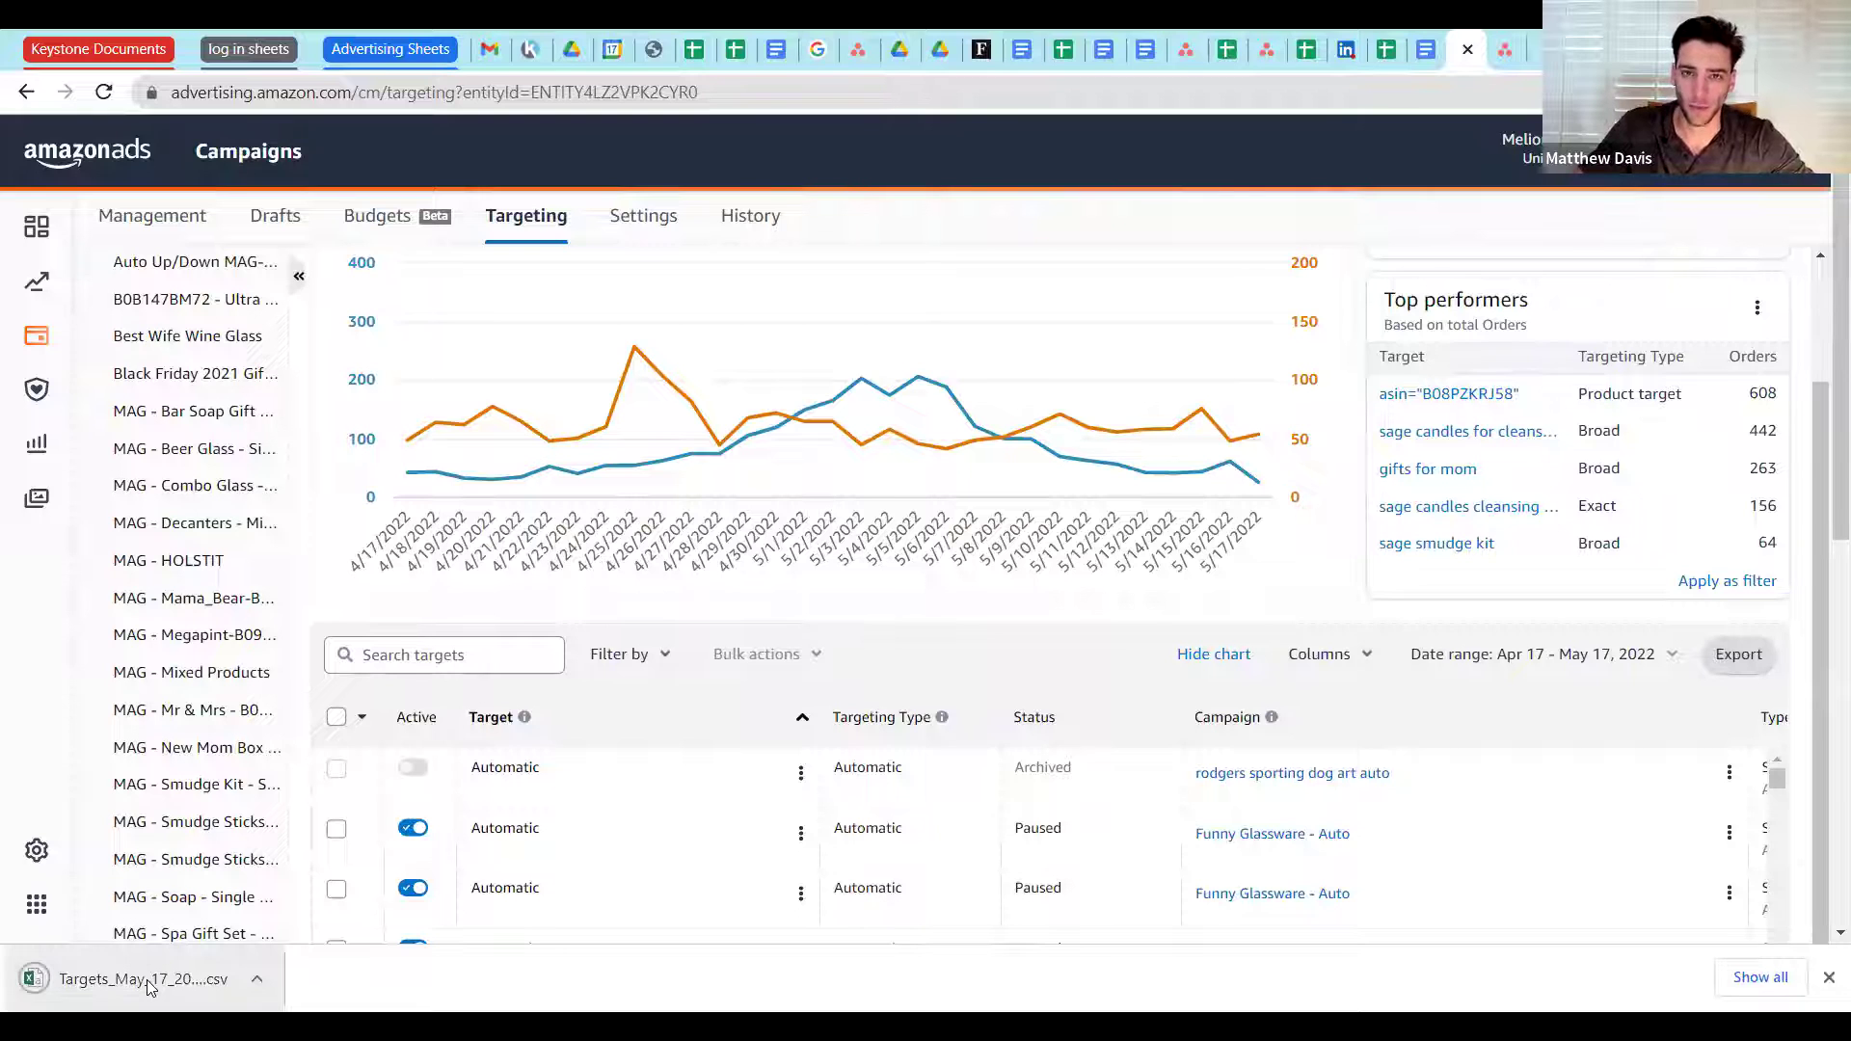
pyautogui.click(147, 980)
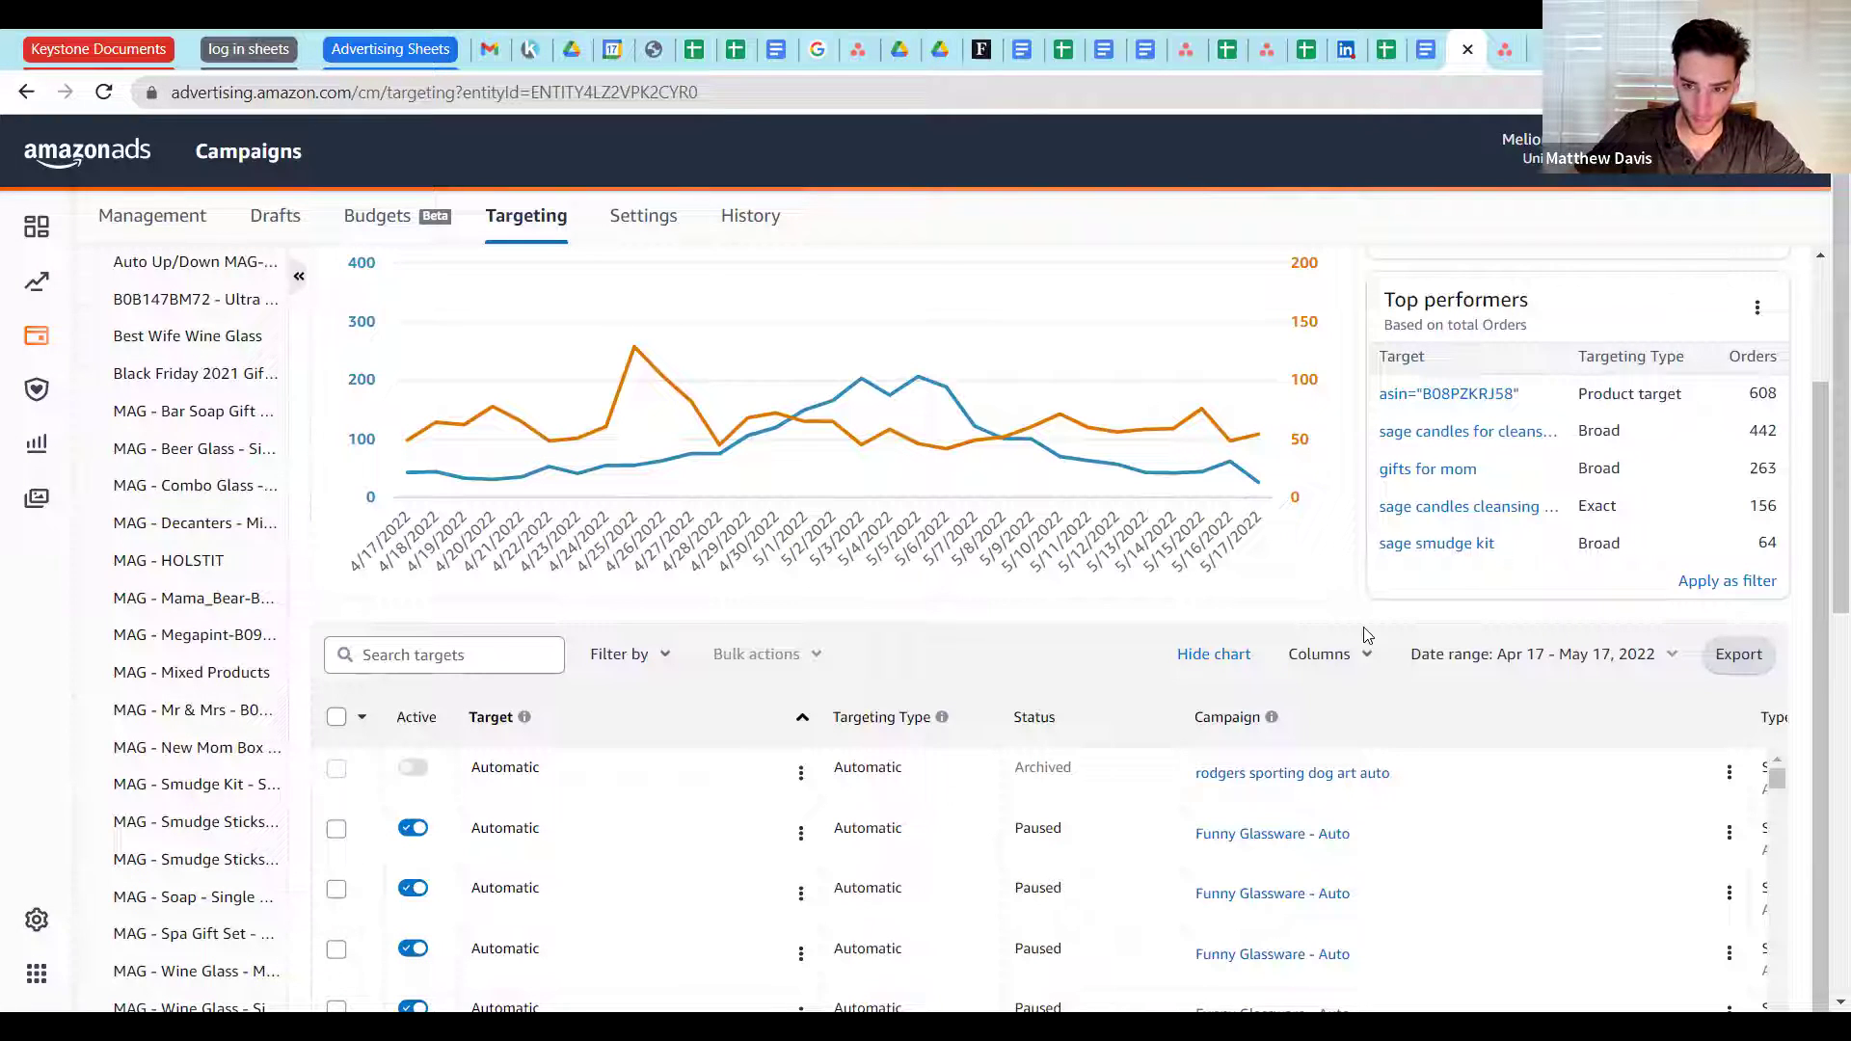
pyautogui.click(1501, 661)
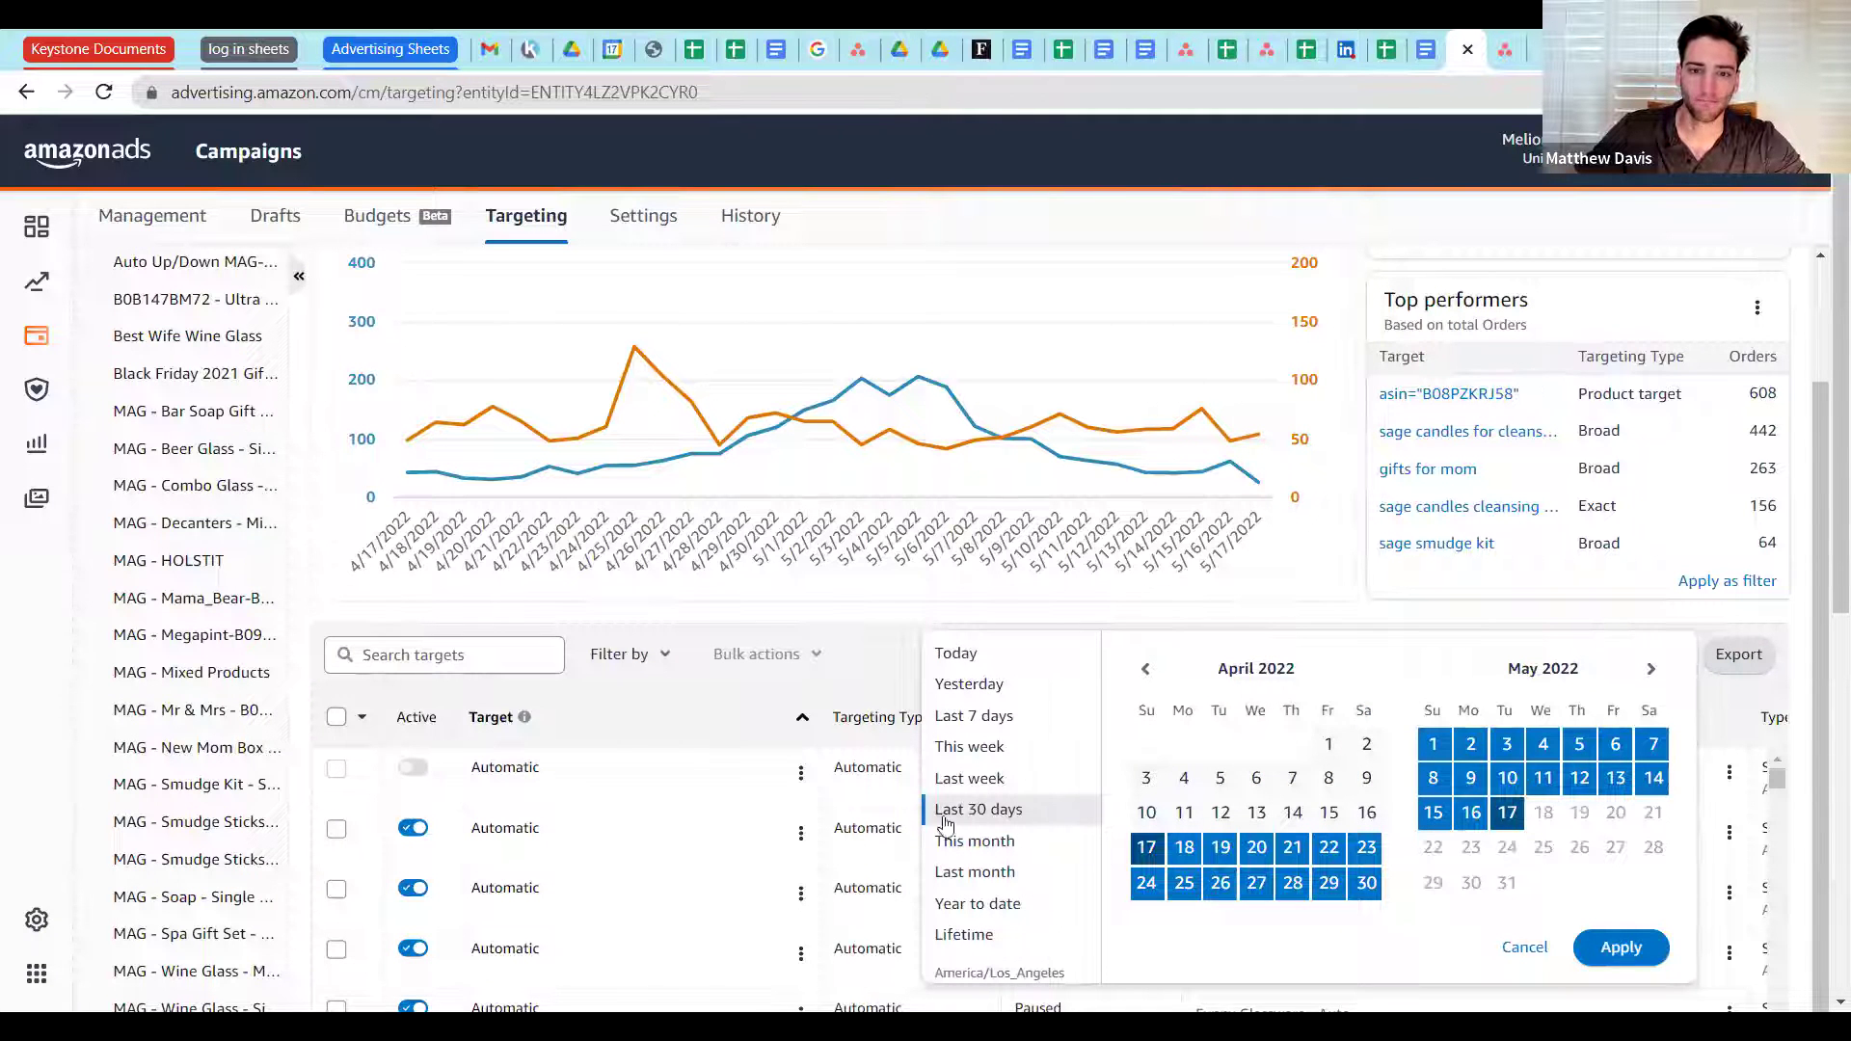
pyautogui.click(1609, 955)
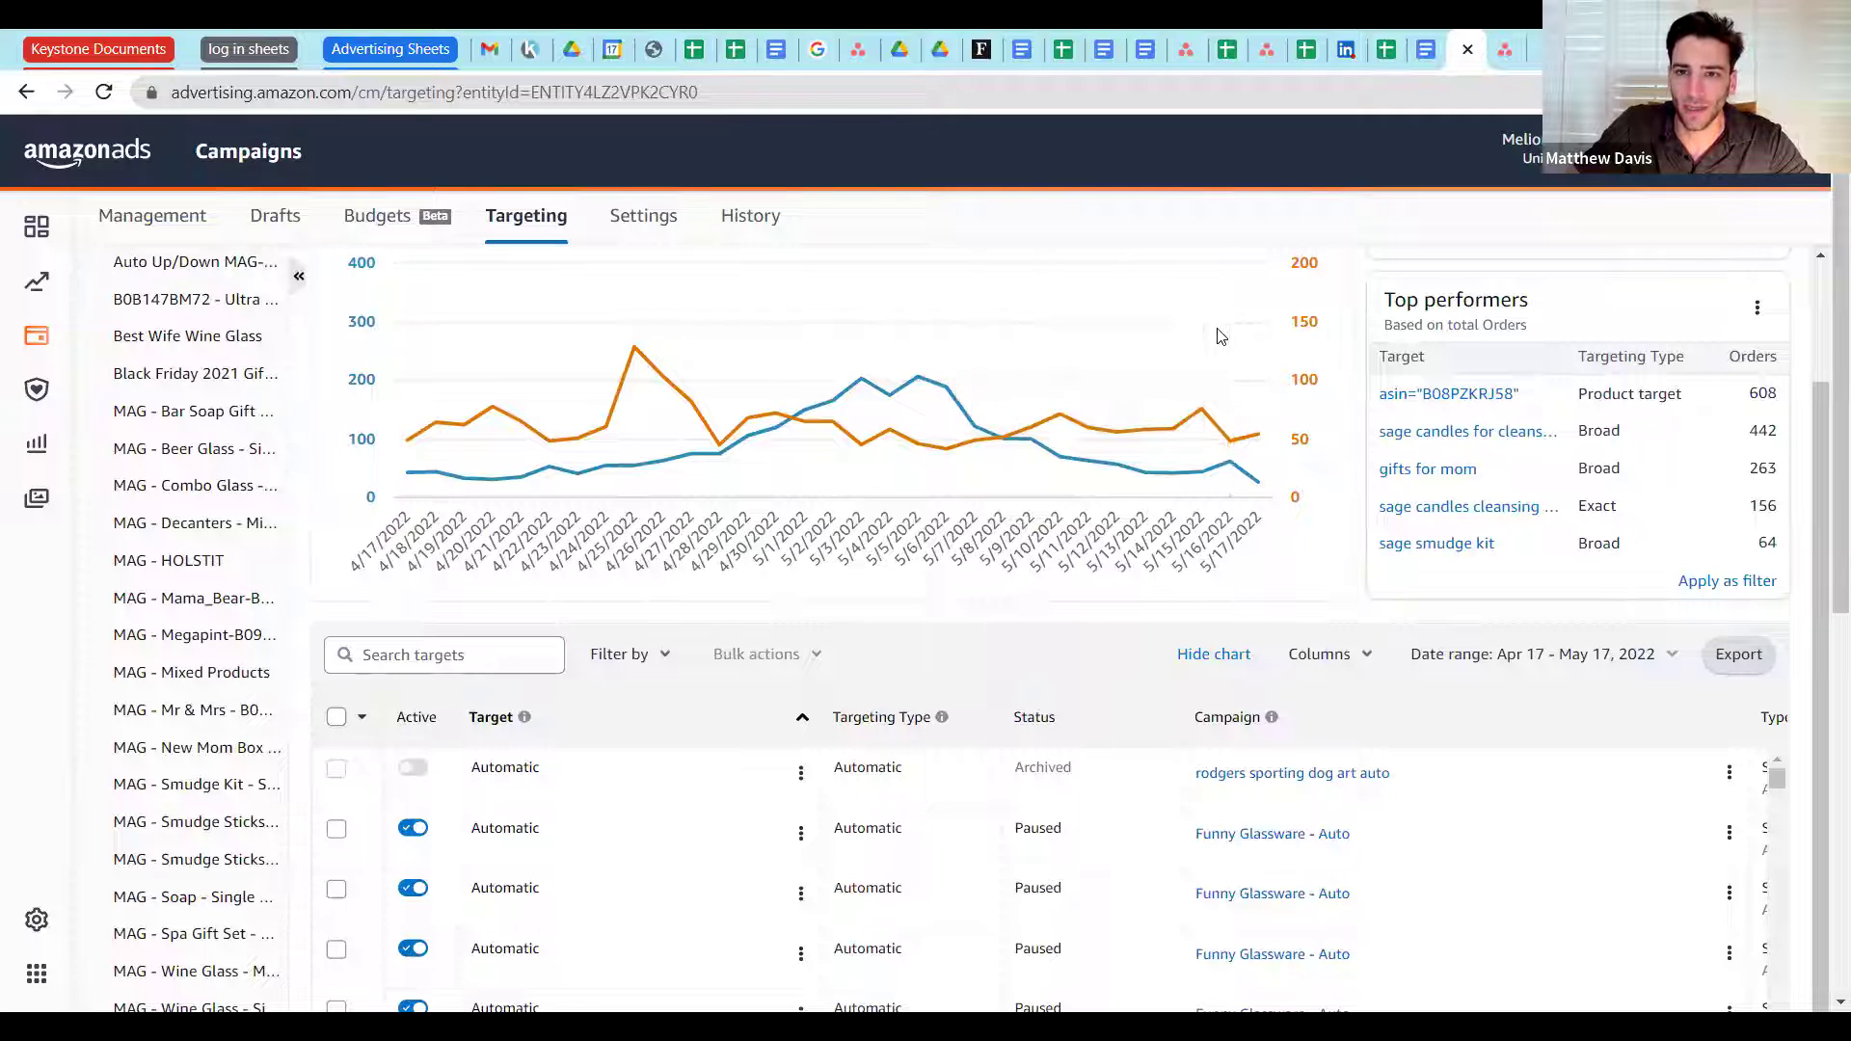
# Step: Add an Active status: Enabled filter to the targets list, showing 2,614 orders at 57.15% ACOS
pyautogui.scroll(2, 1458, 399)
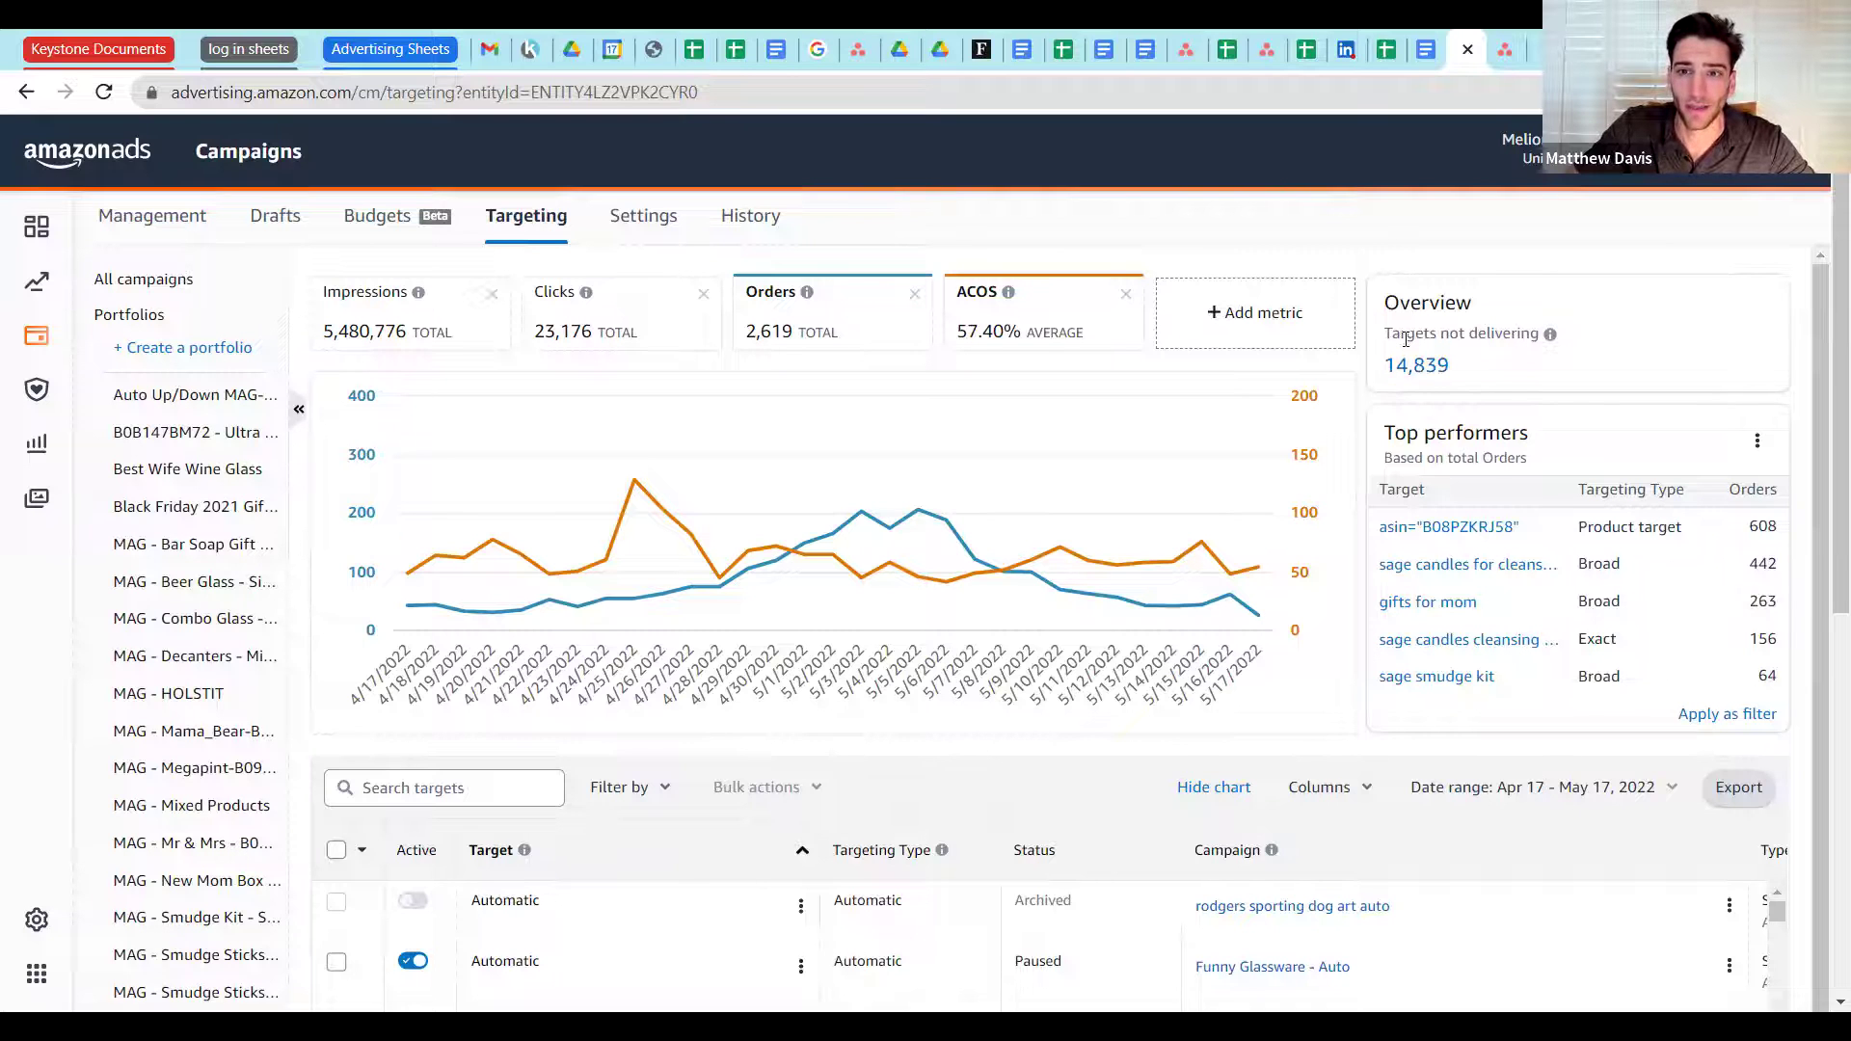
pyautogui.click(613, 791)
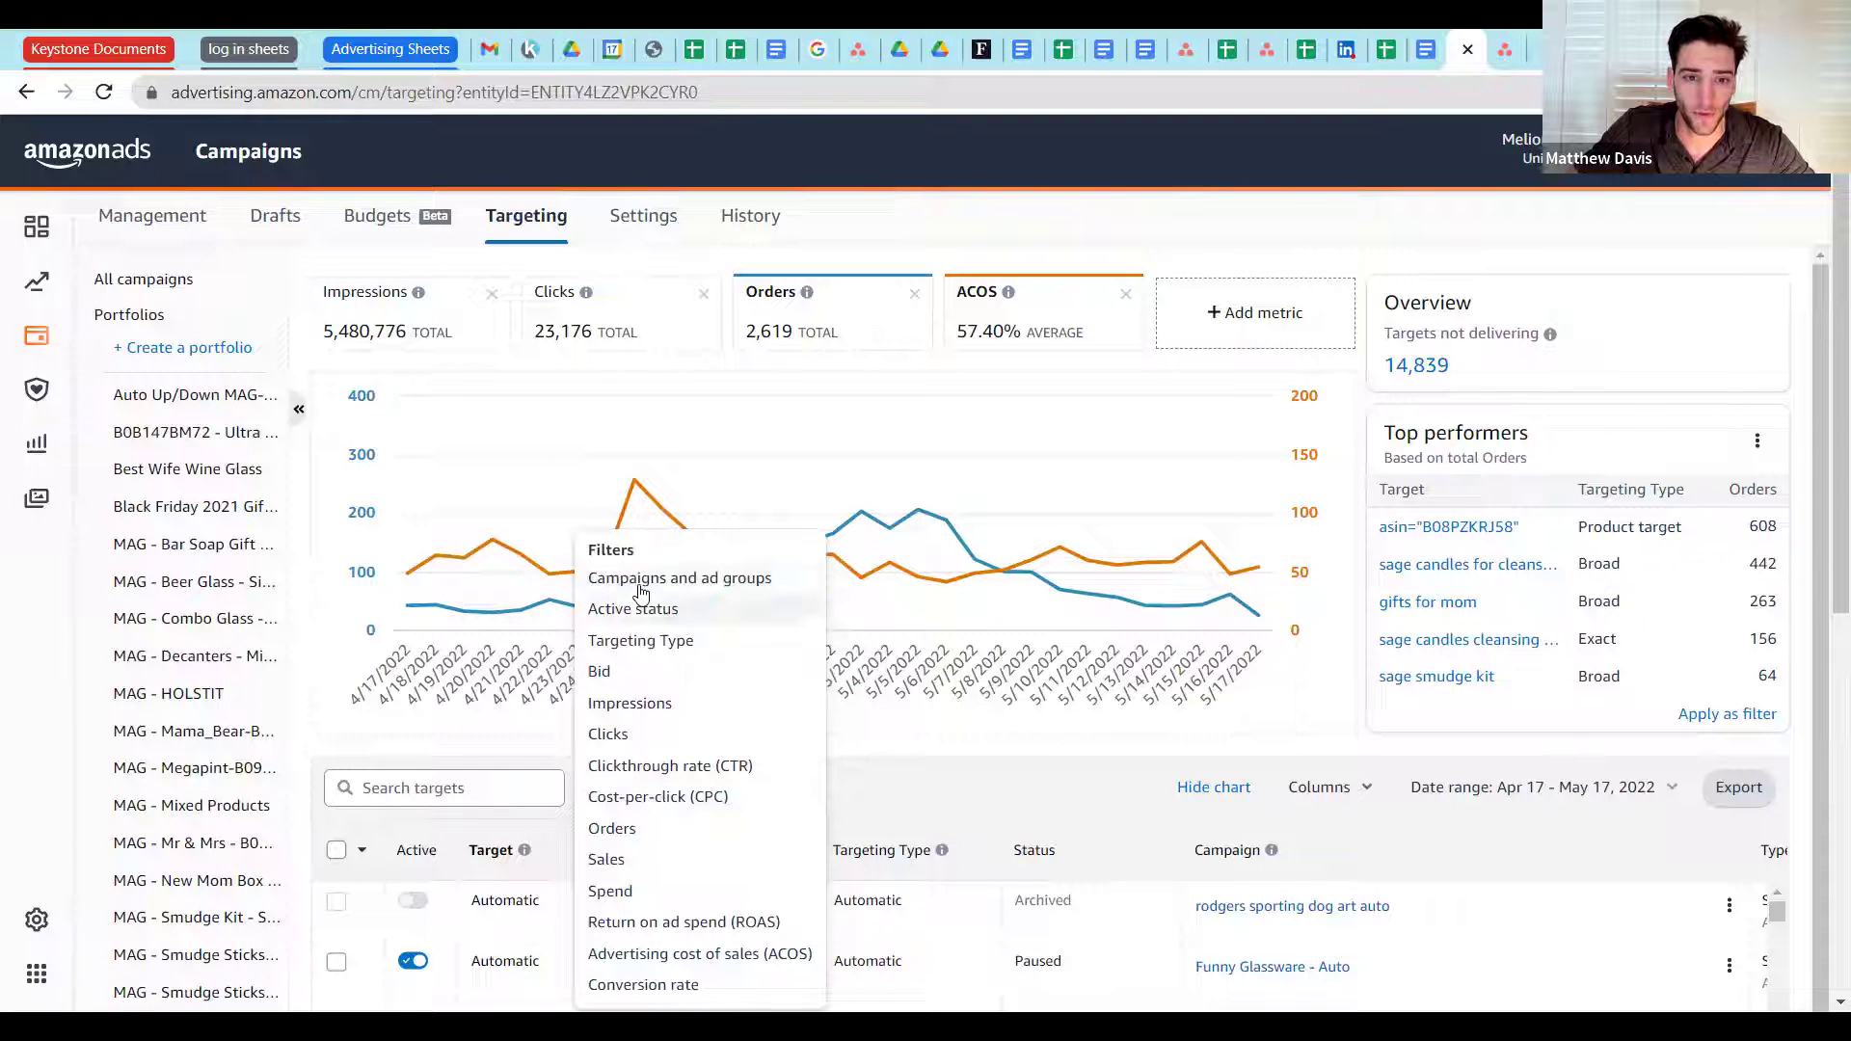
pyautogui.click(634, 610)
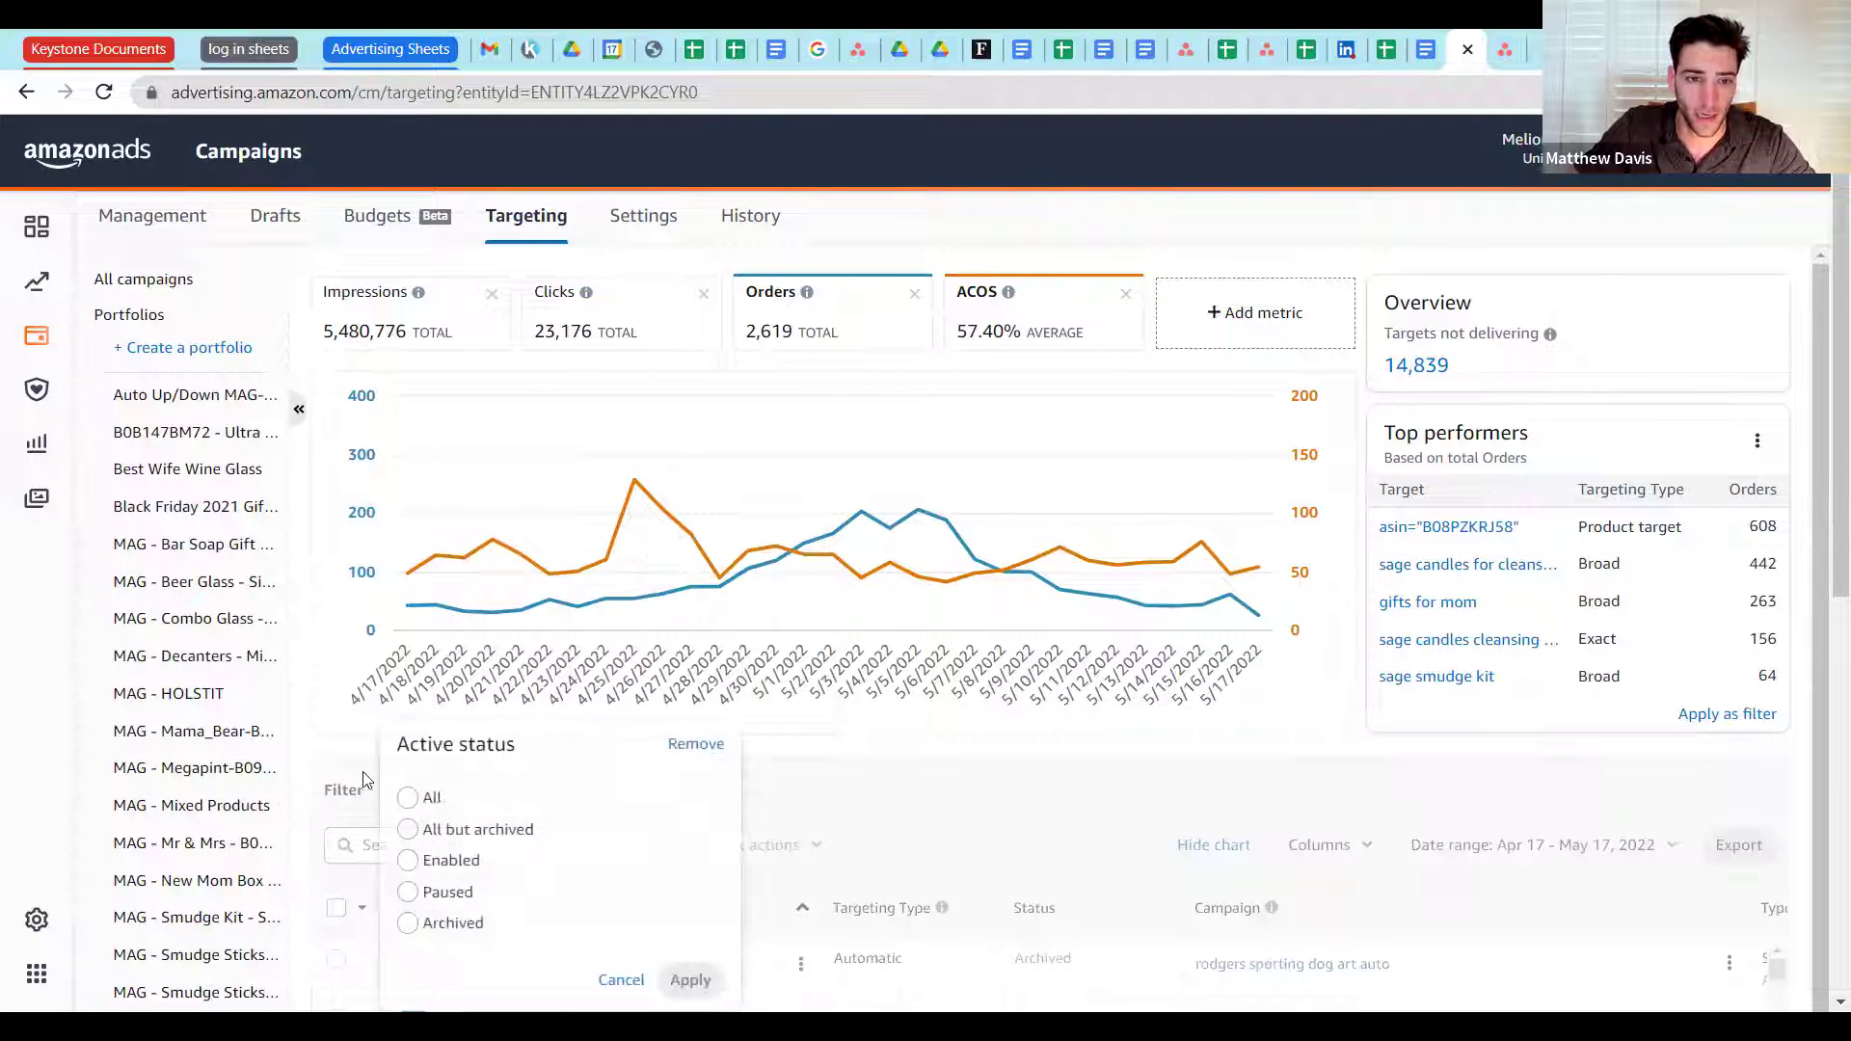
pyautogui.click(409, 861)
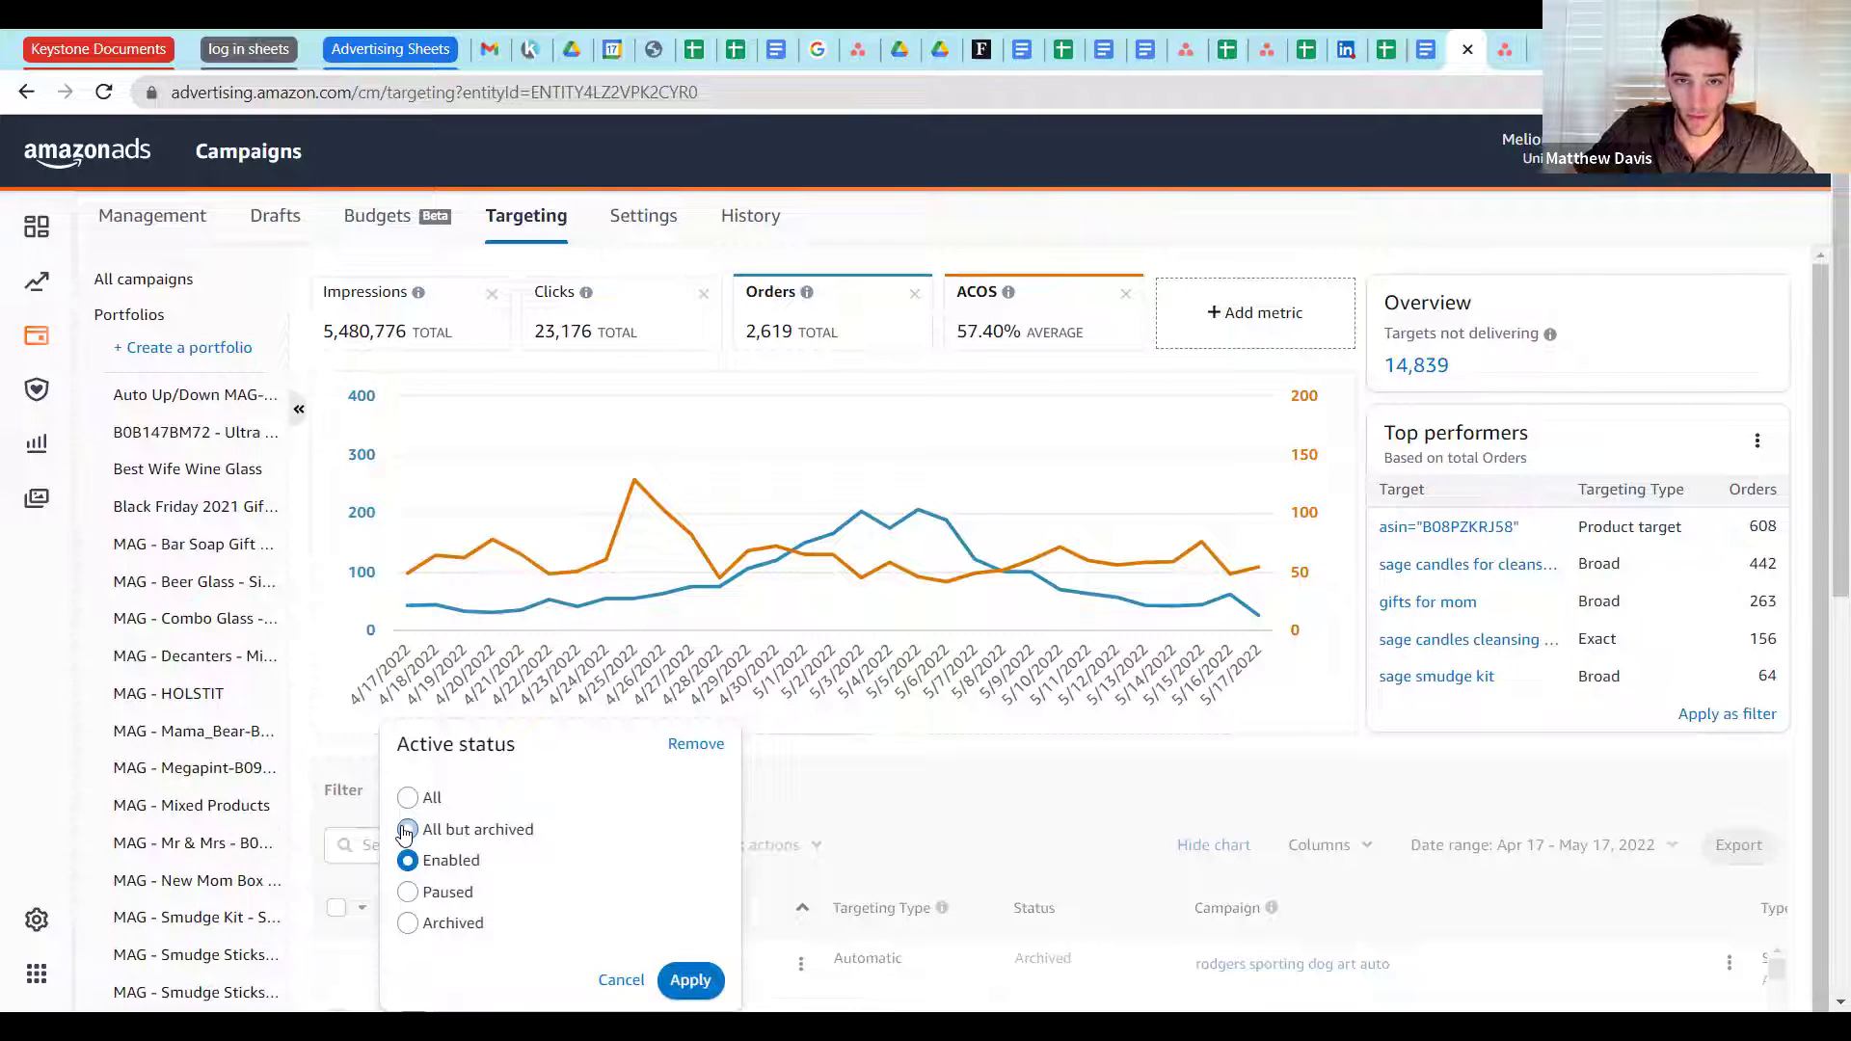
pyautogui.click(689, 978)
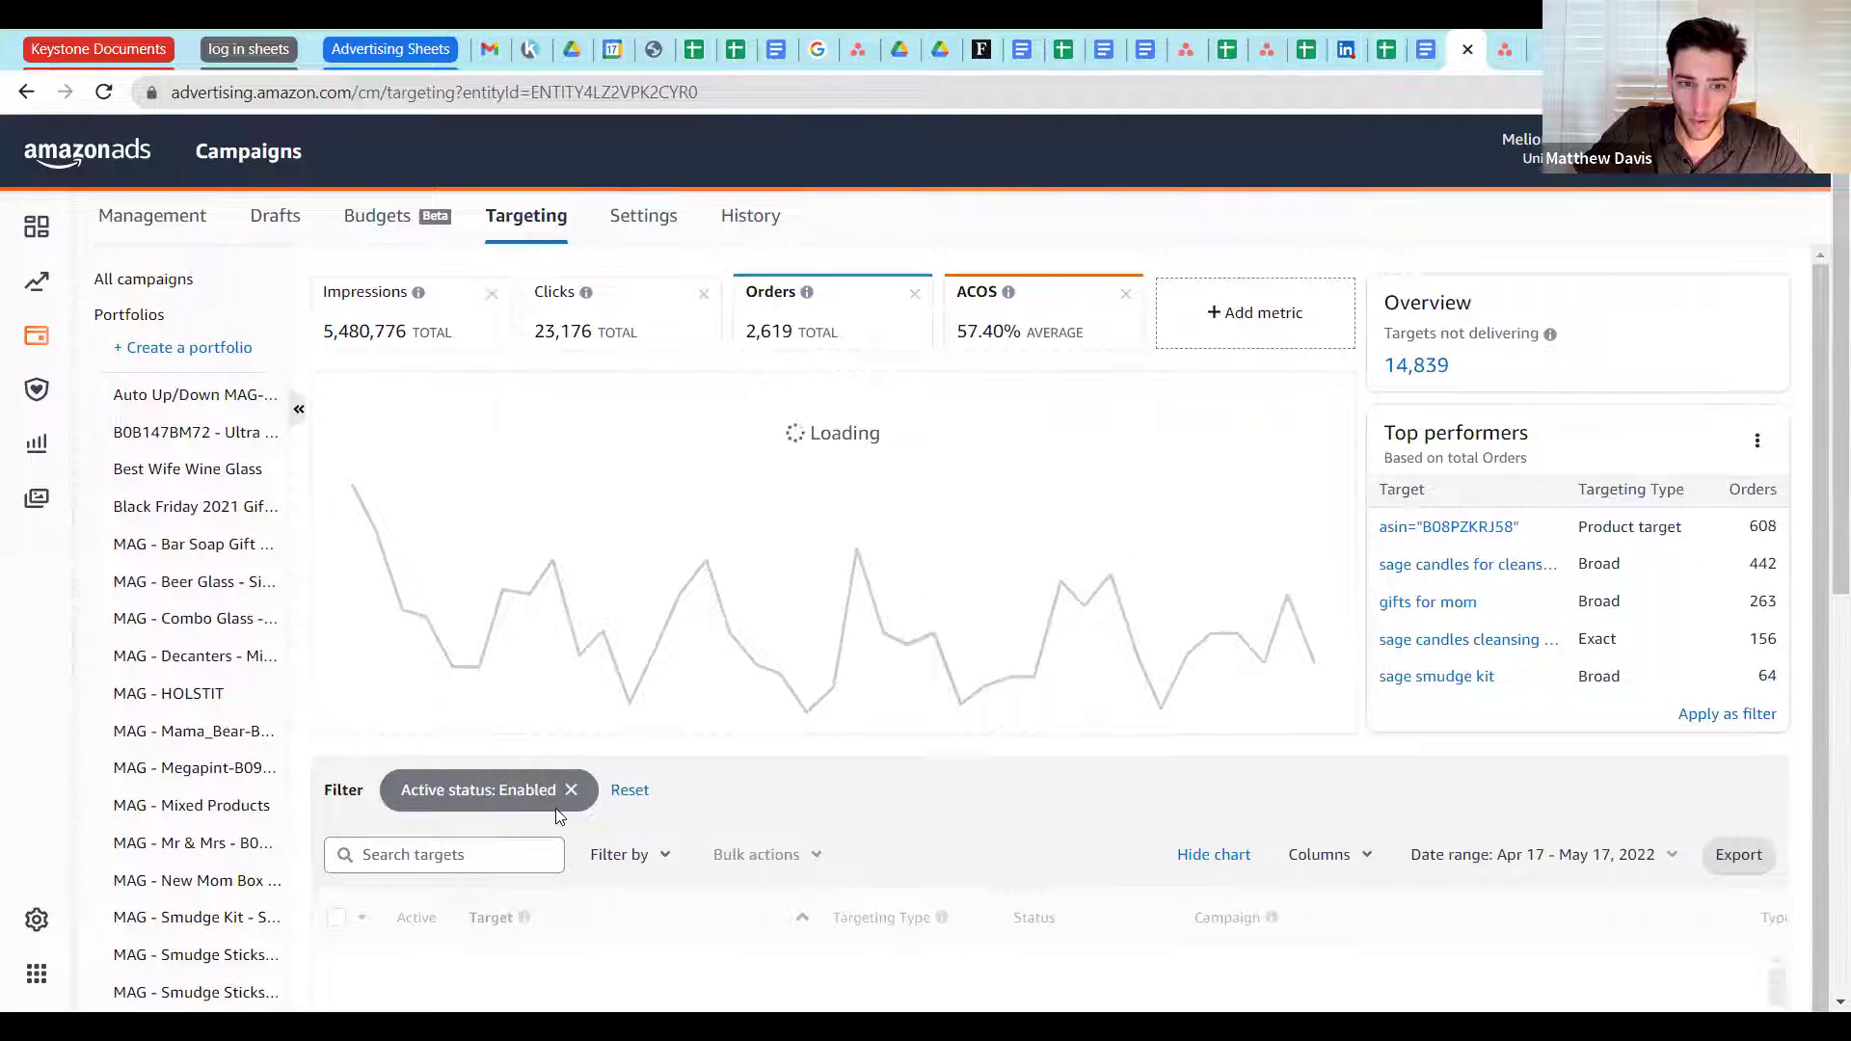
pyautogui.scroll(-1, 742, 608)
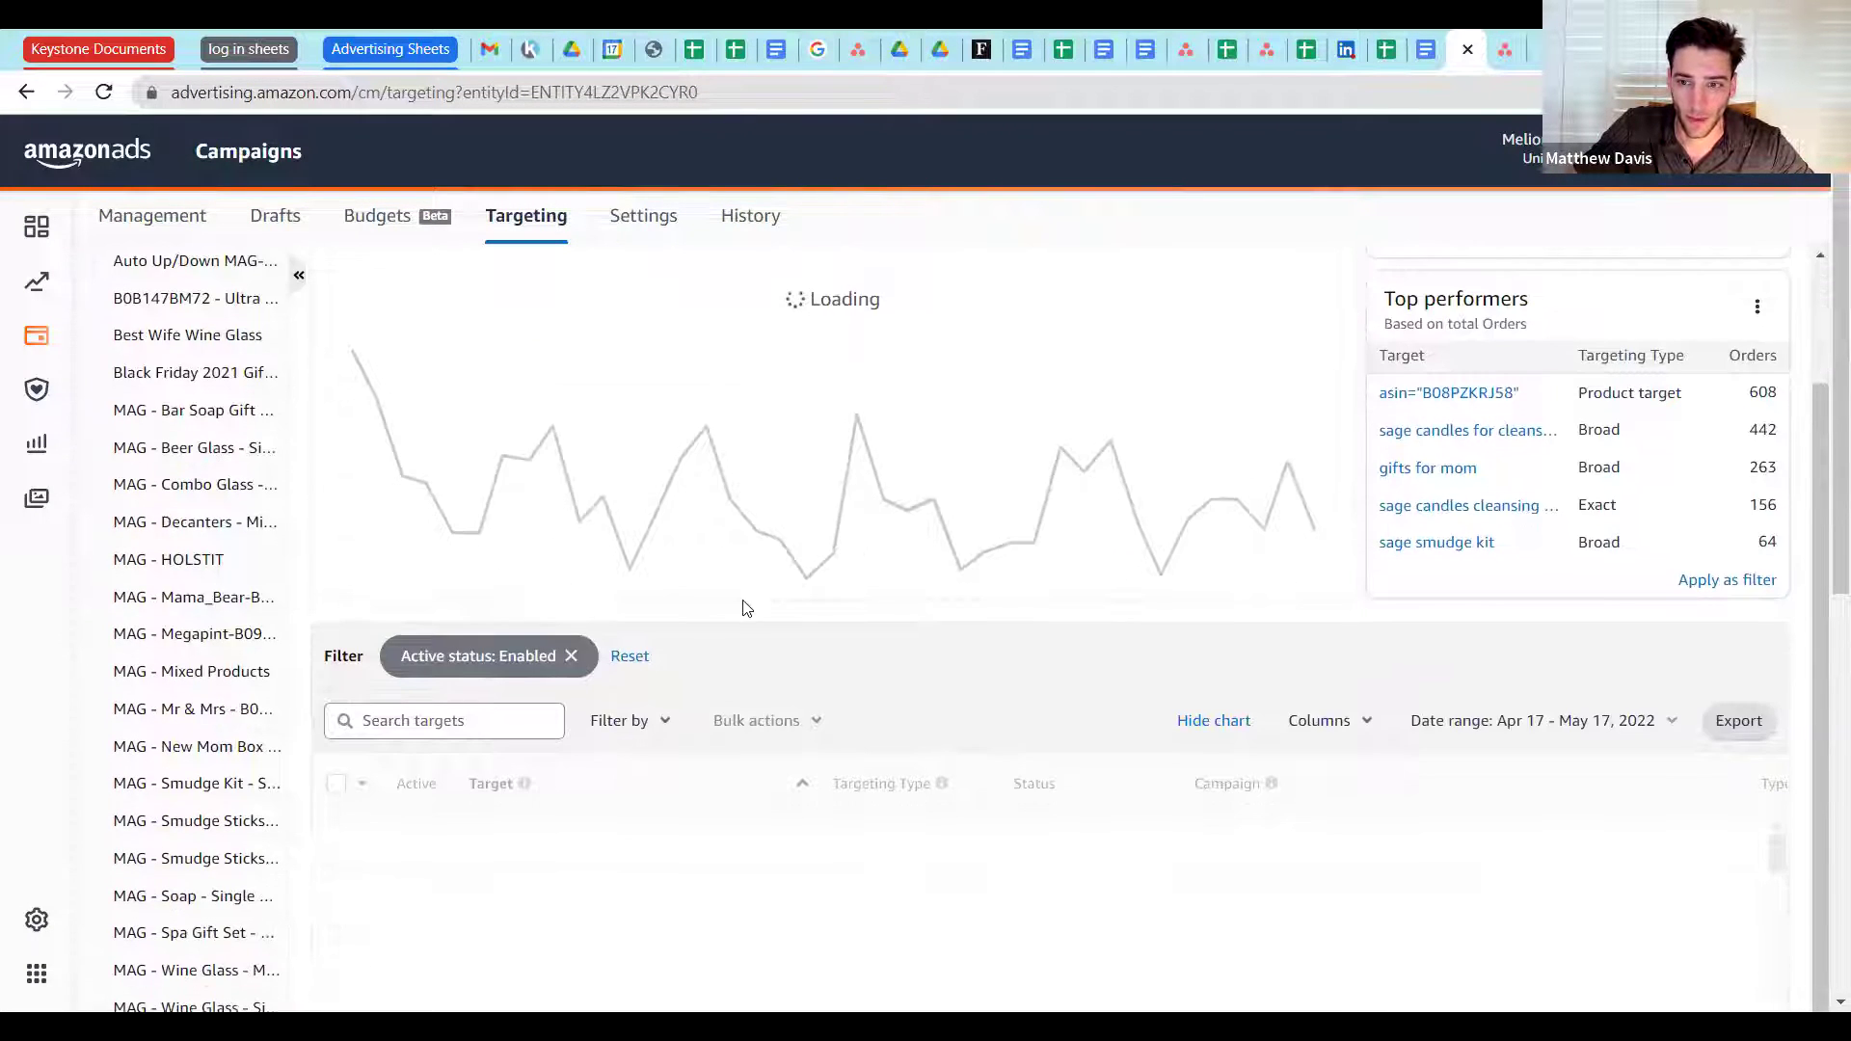
pyautogui.scroll(1, 805, 566)
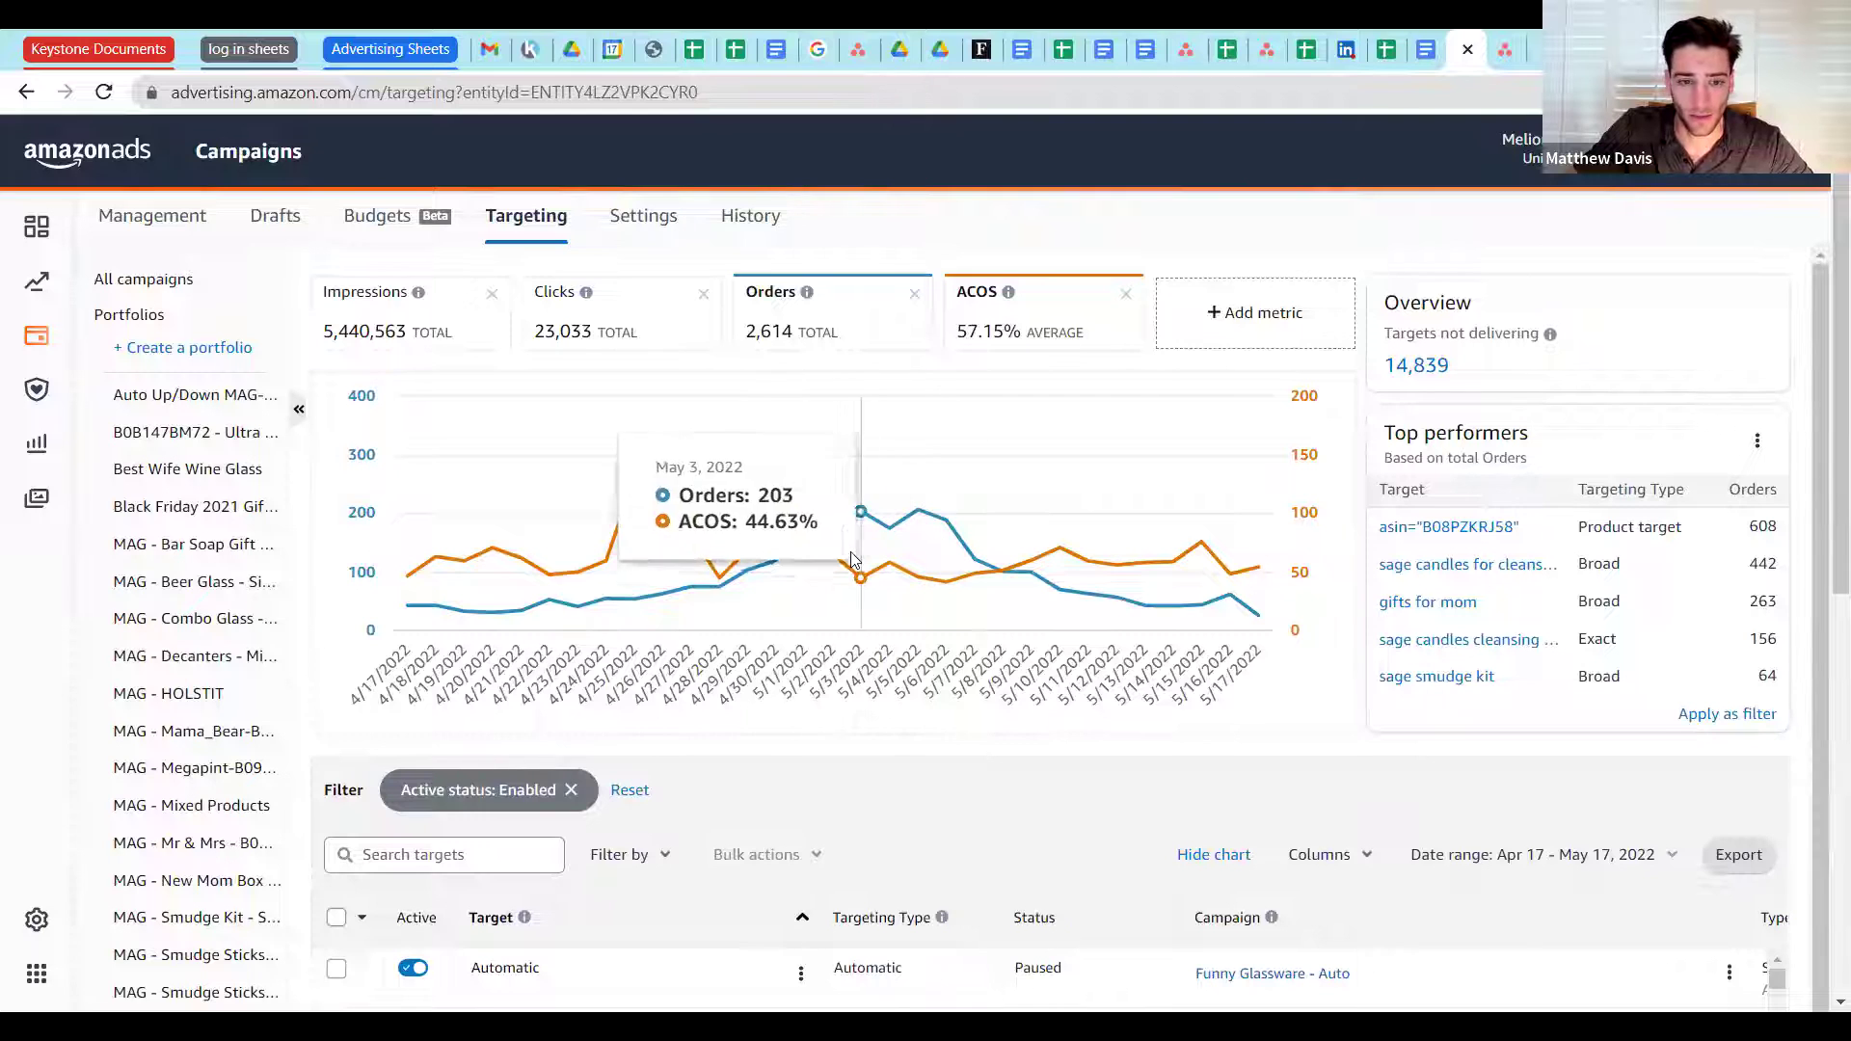
pyautogui.scroll(-1, 758, 755)
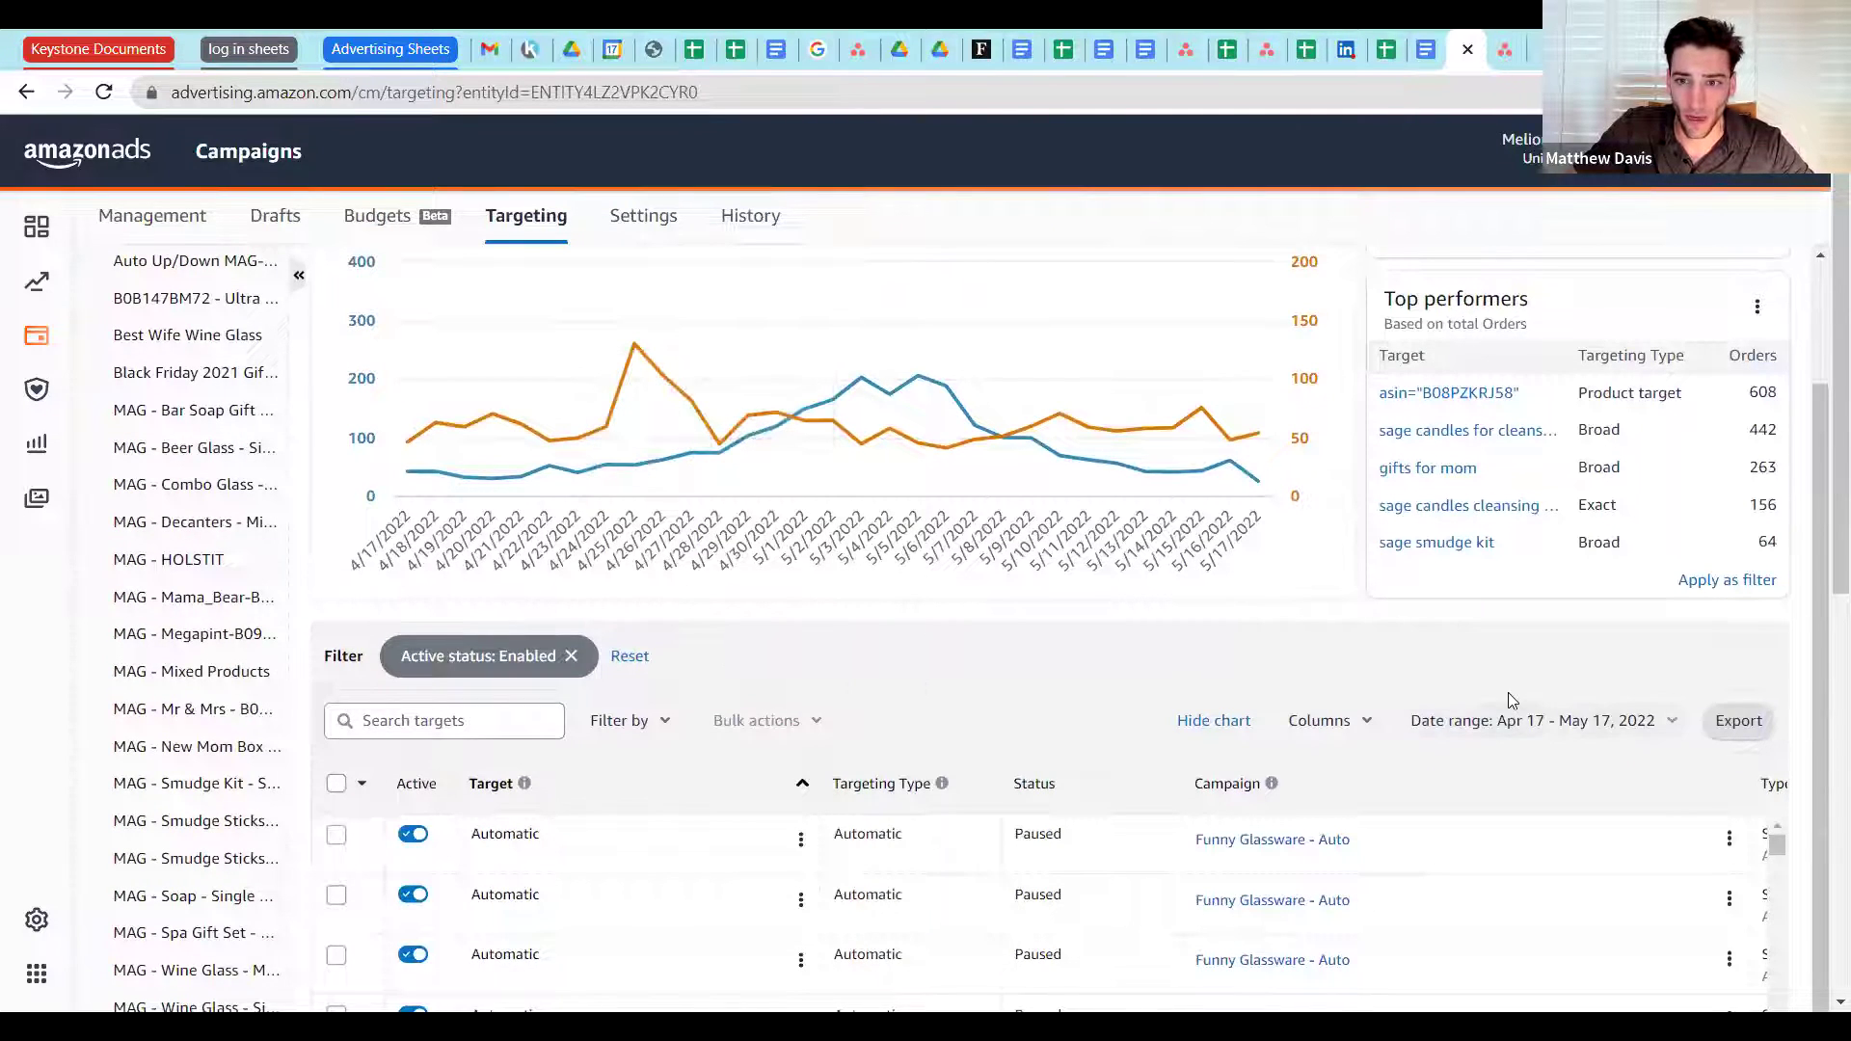
pyautogui.scroll(1, 1469, 640)
pyautogui.scroll(1, 1469, 641)
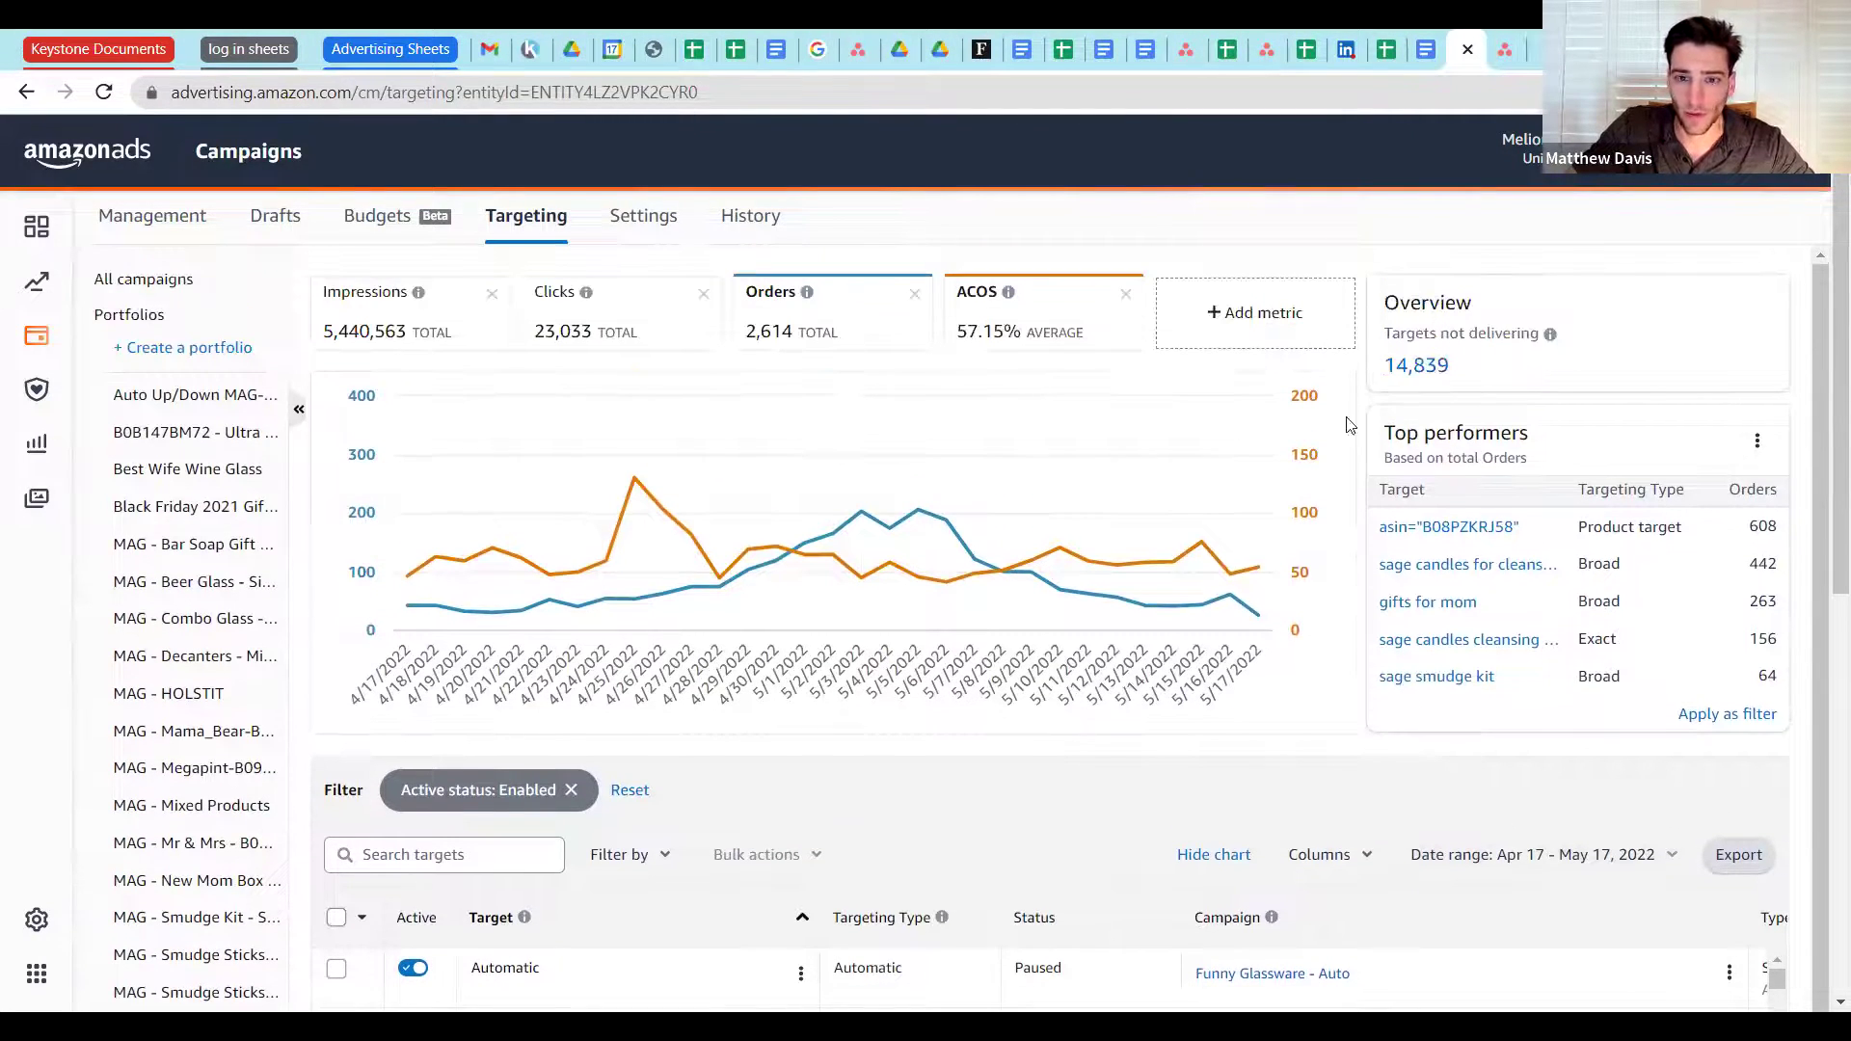
pyautogui.scroll(-1, 688, 780)
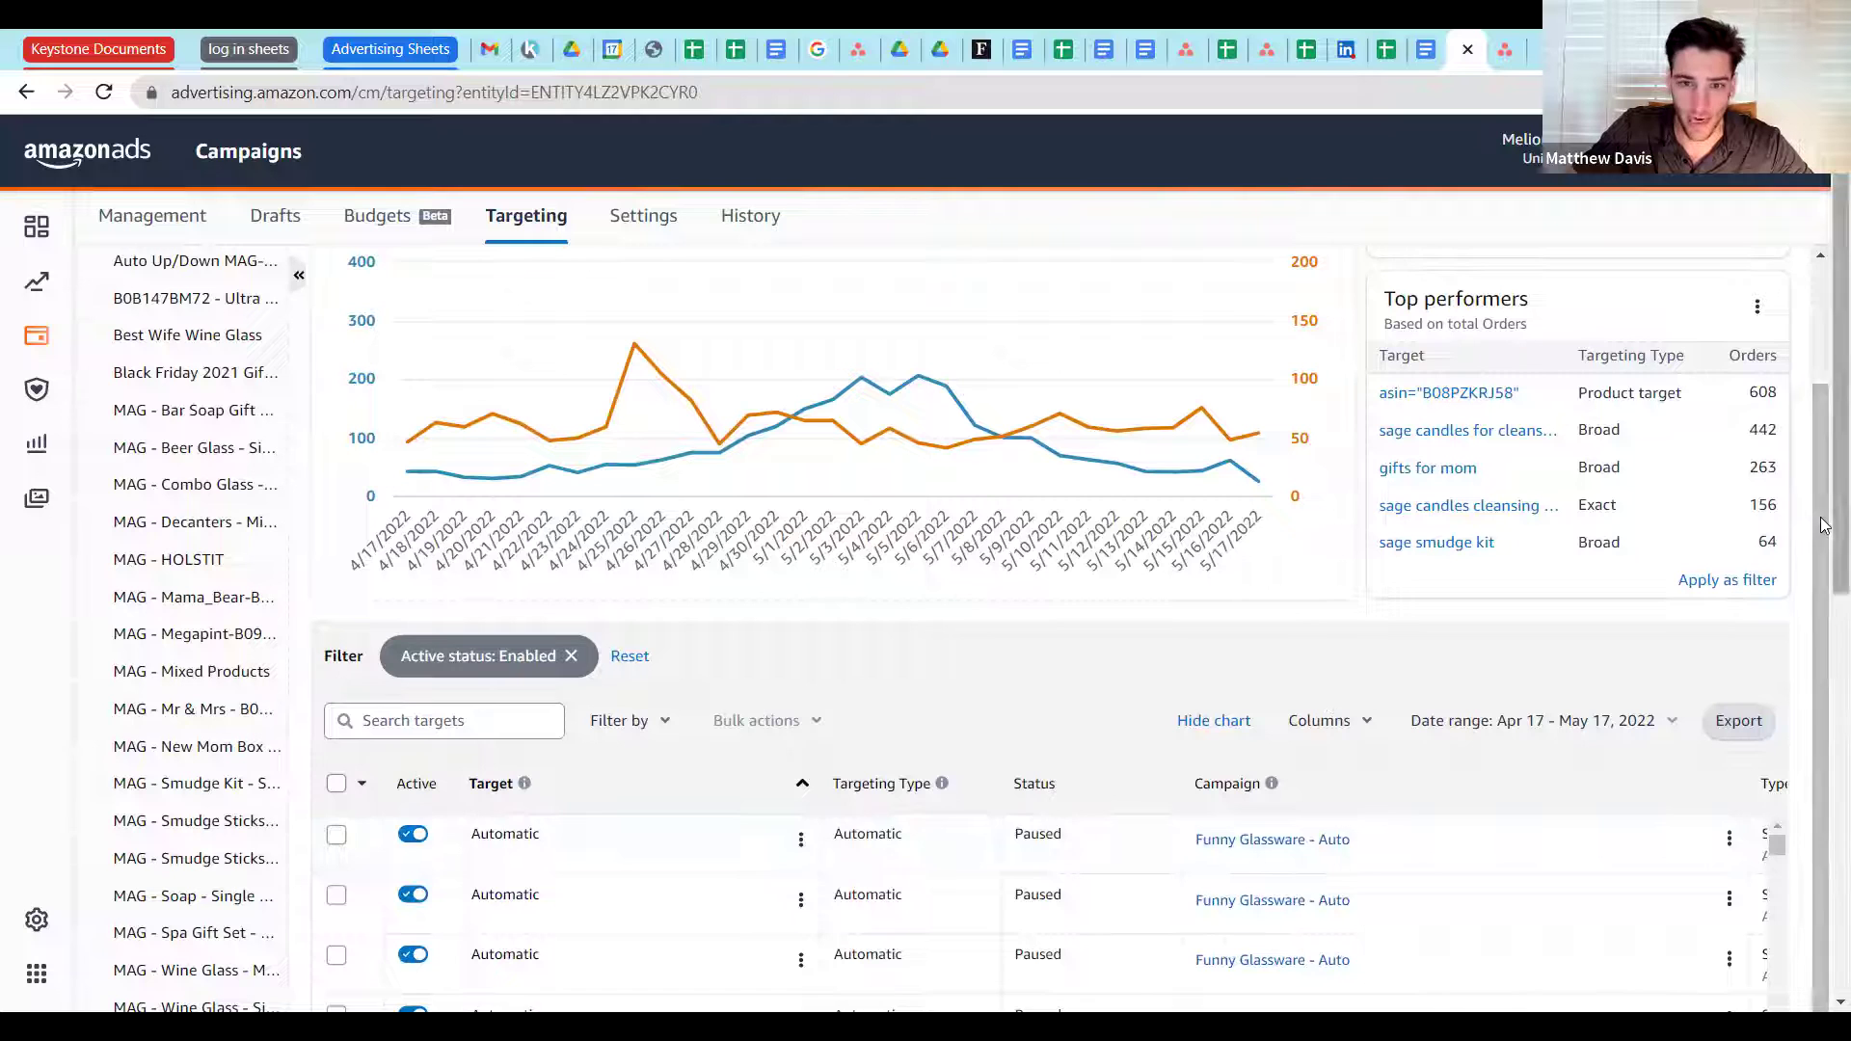
# Step: Skip a campaign filter and add the non-delivering Impressions: equals 0 filter beside the enabled filter
pyautogui.click(661, 727)
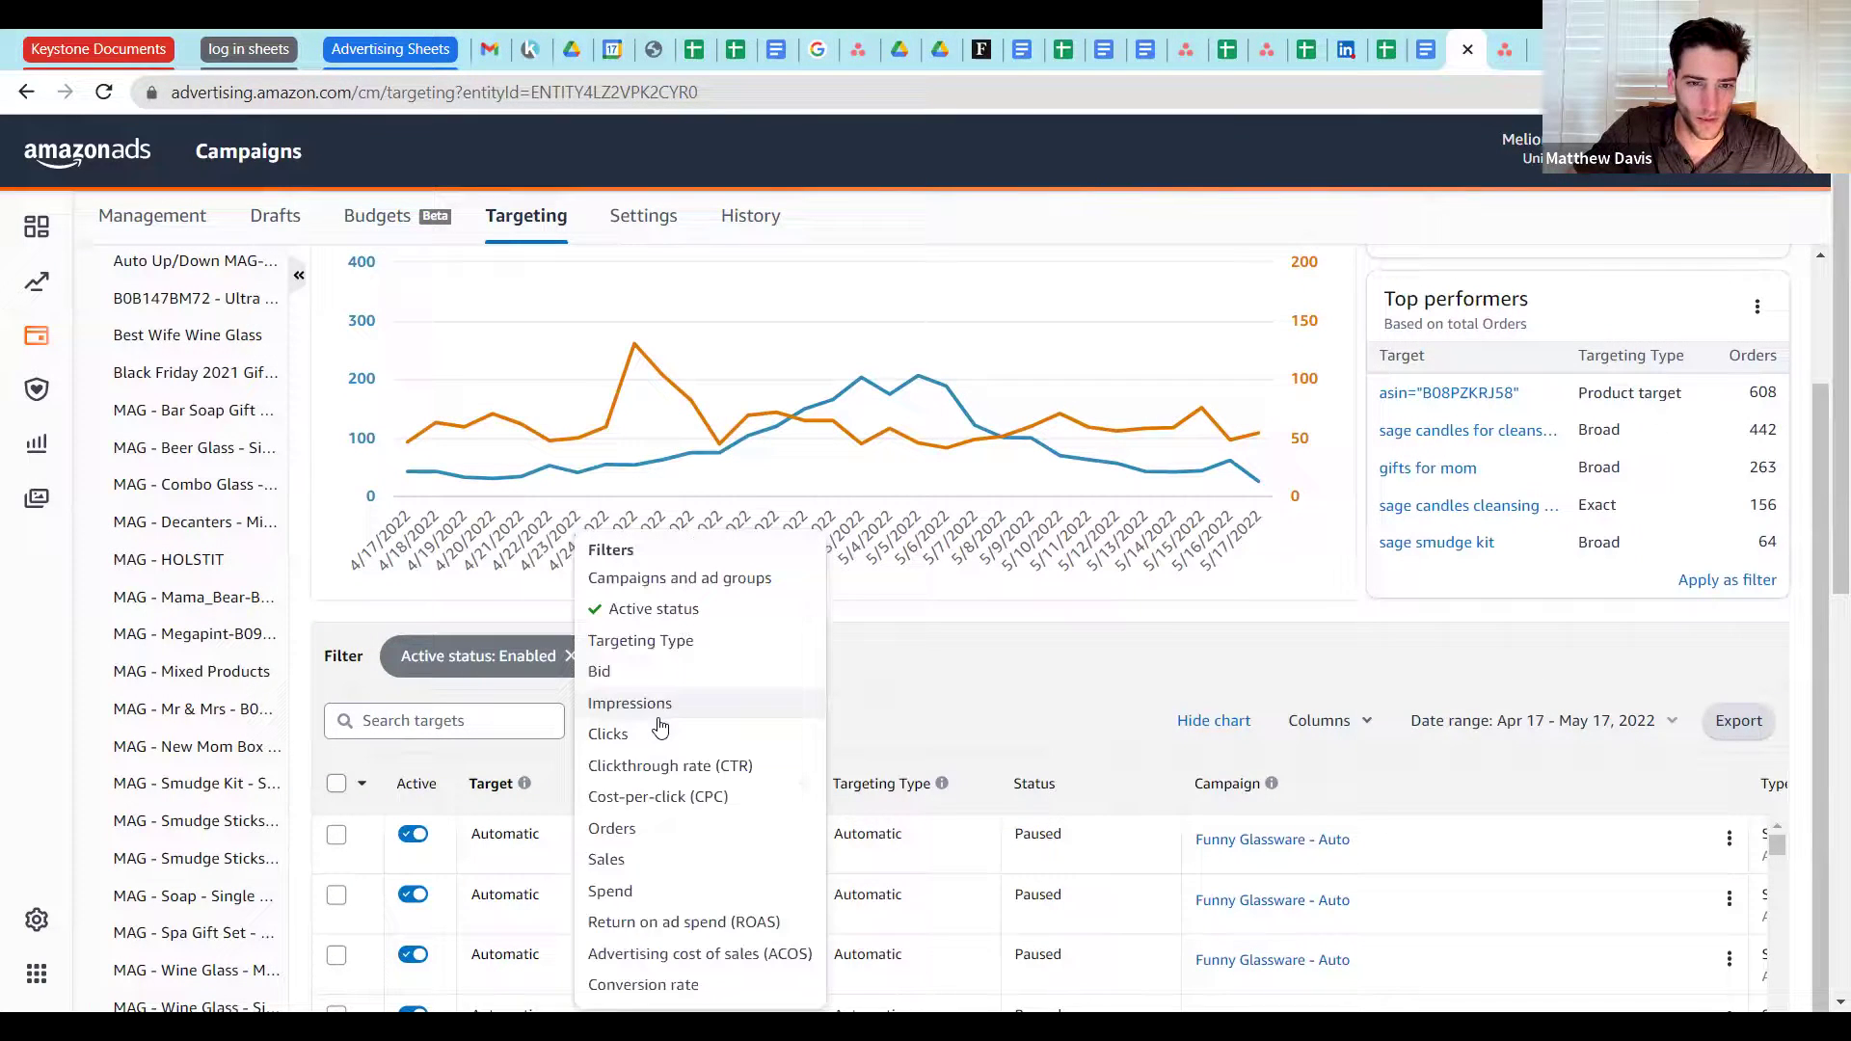
pyautogui.scroll(-3, 729, 953)
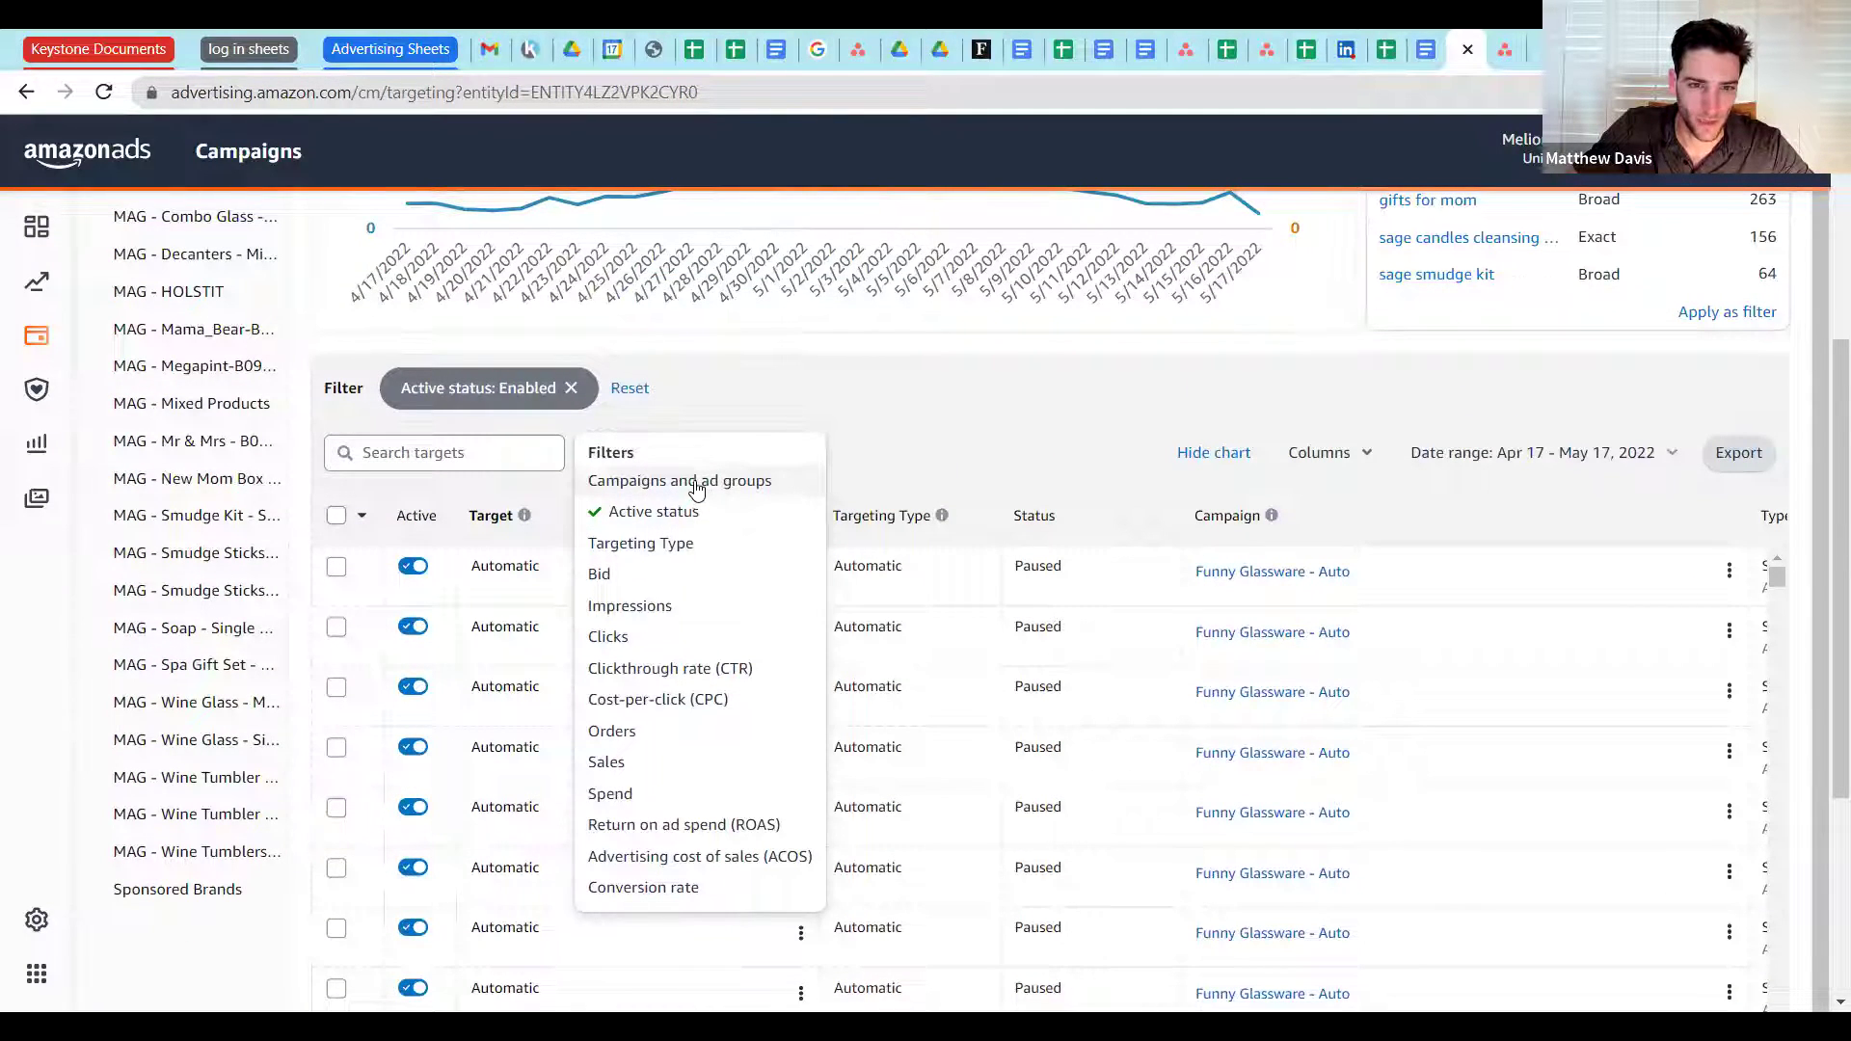
pyautogui.click(648, 482)
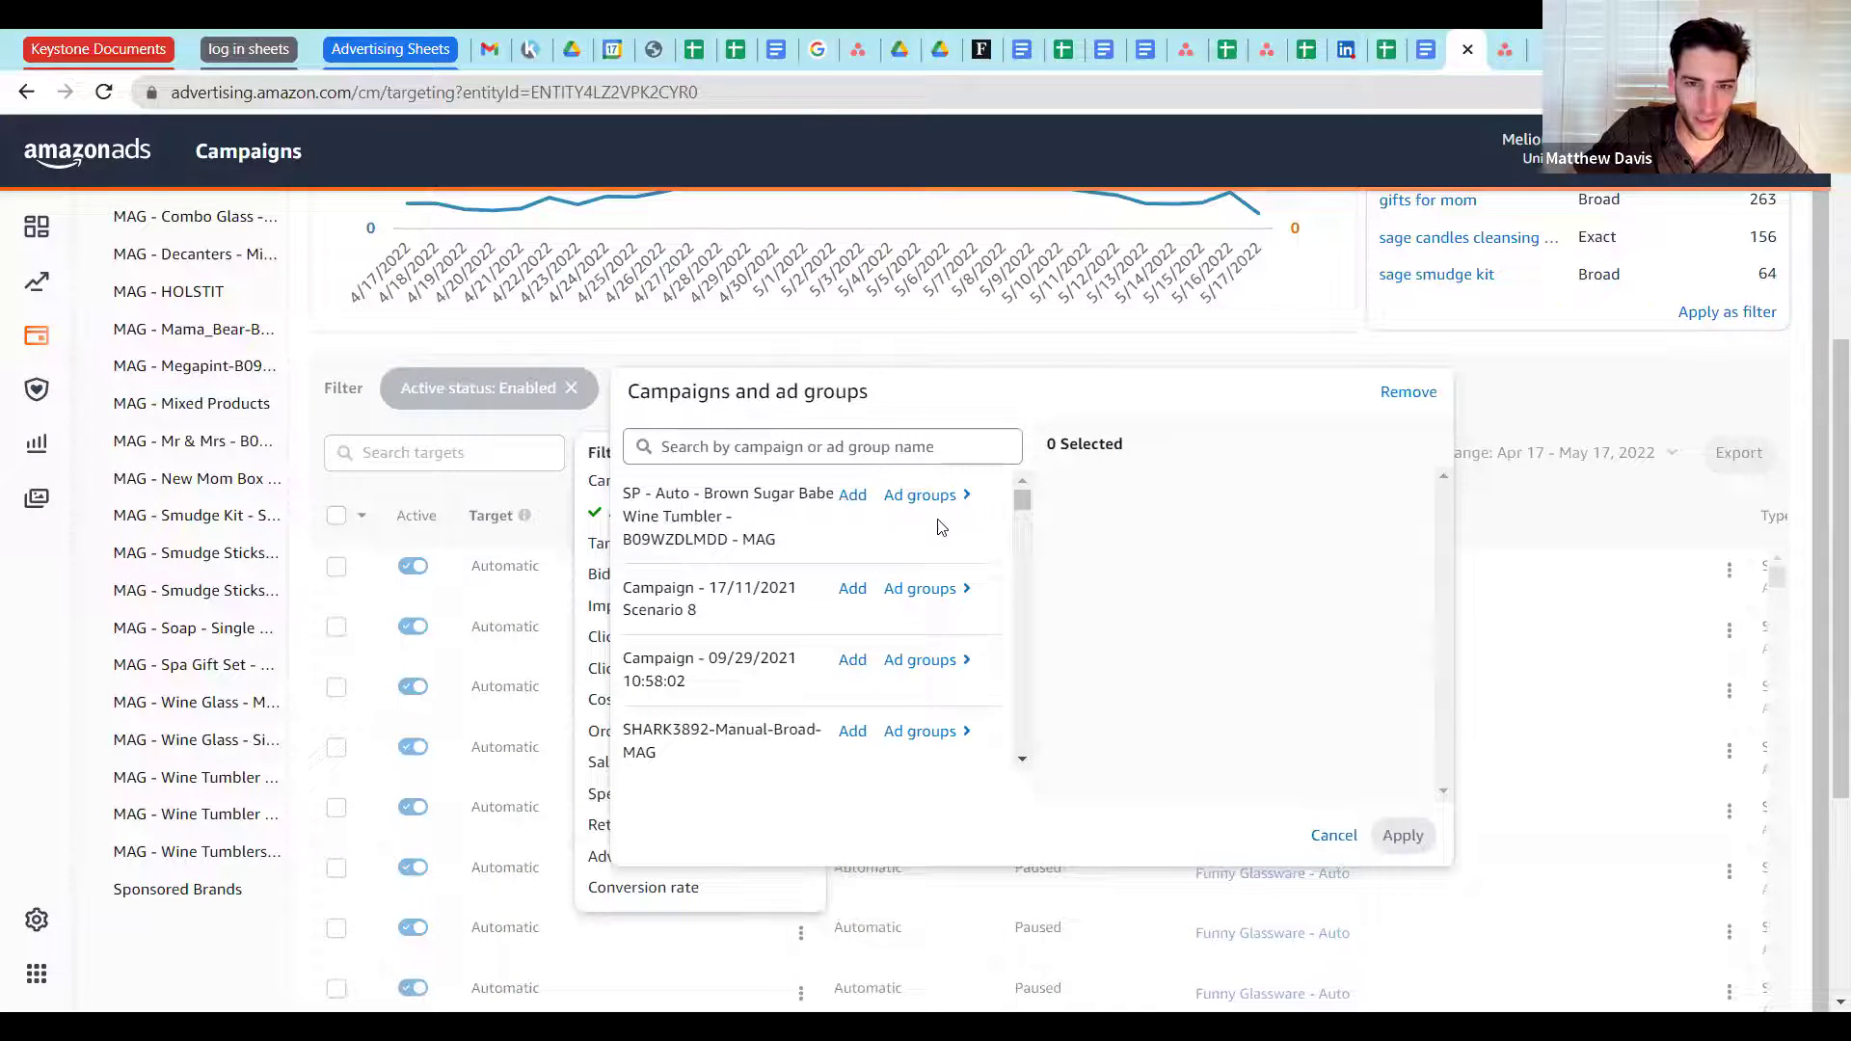
pyautogui.scroll(-10, 1022, 572)
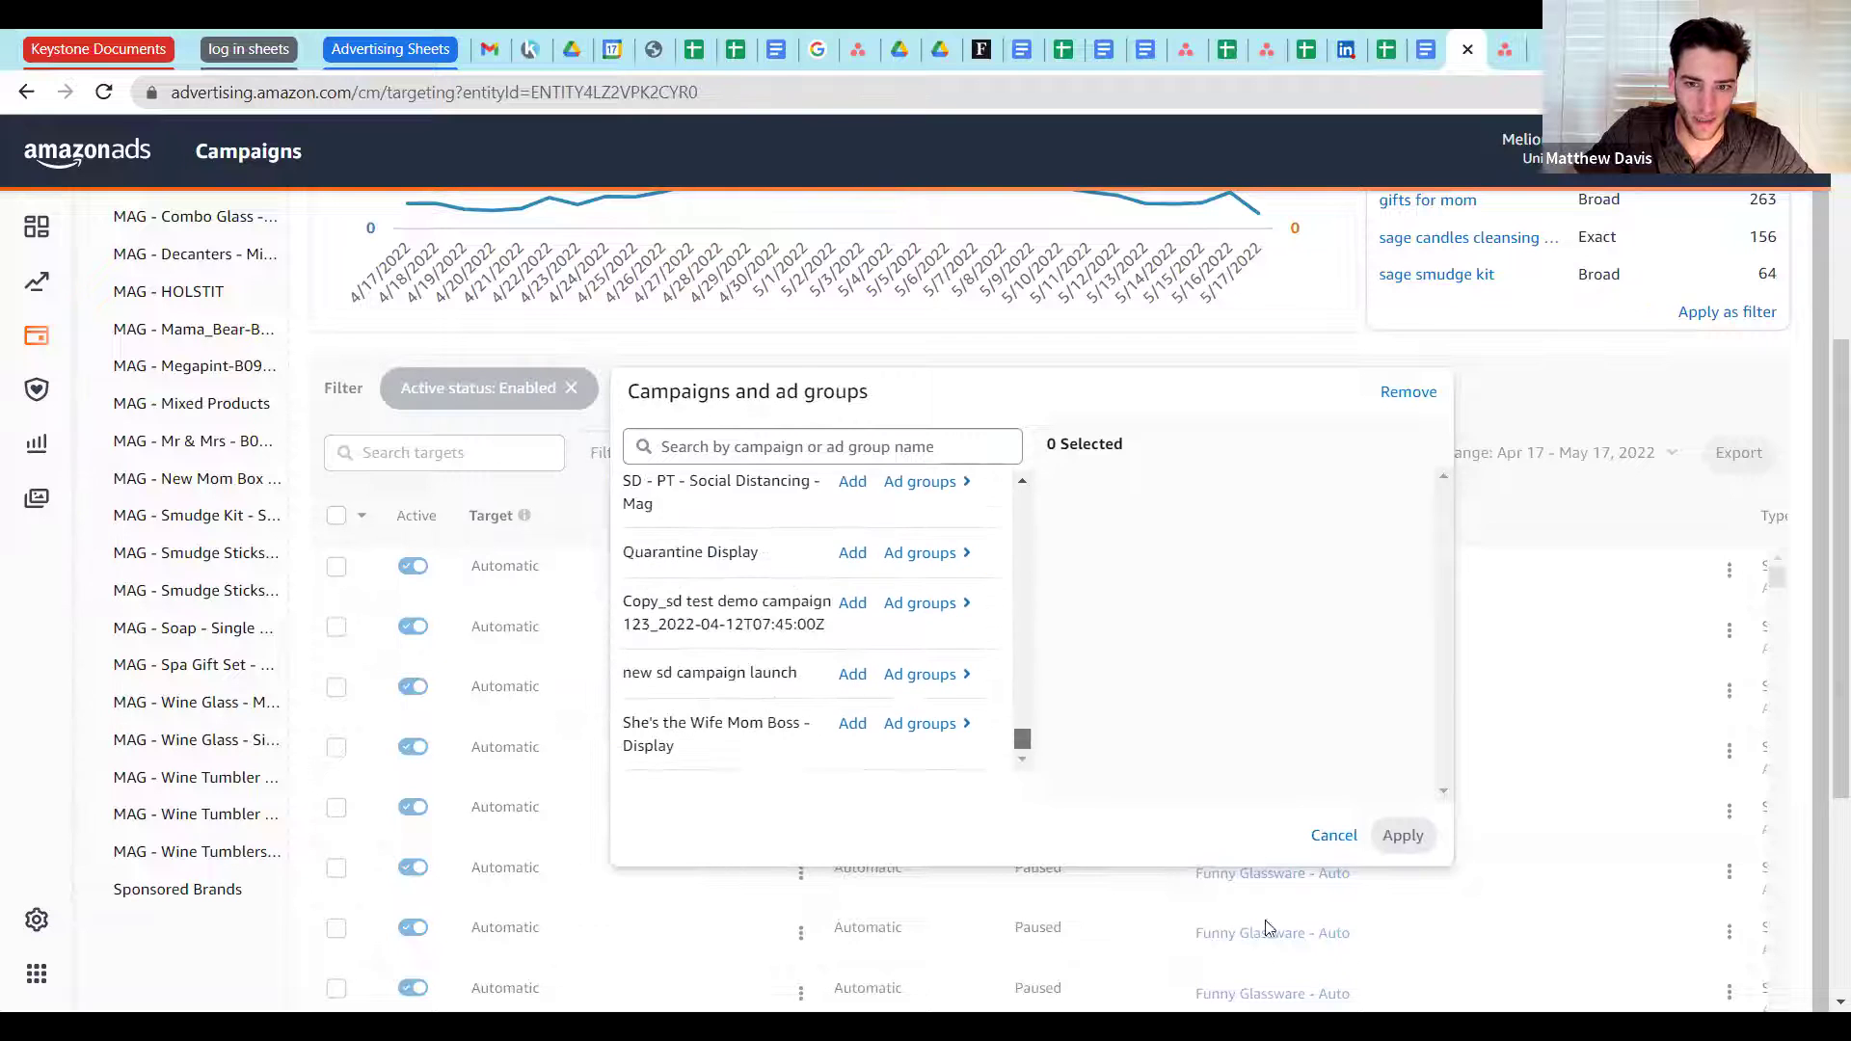
pyautogui.click(1334, 835)
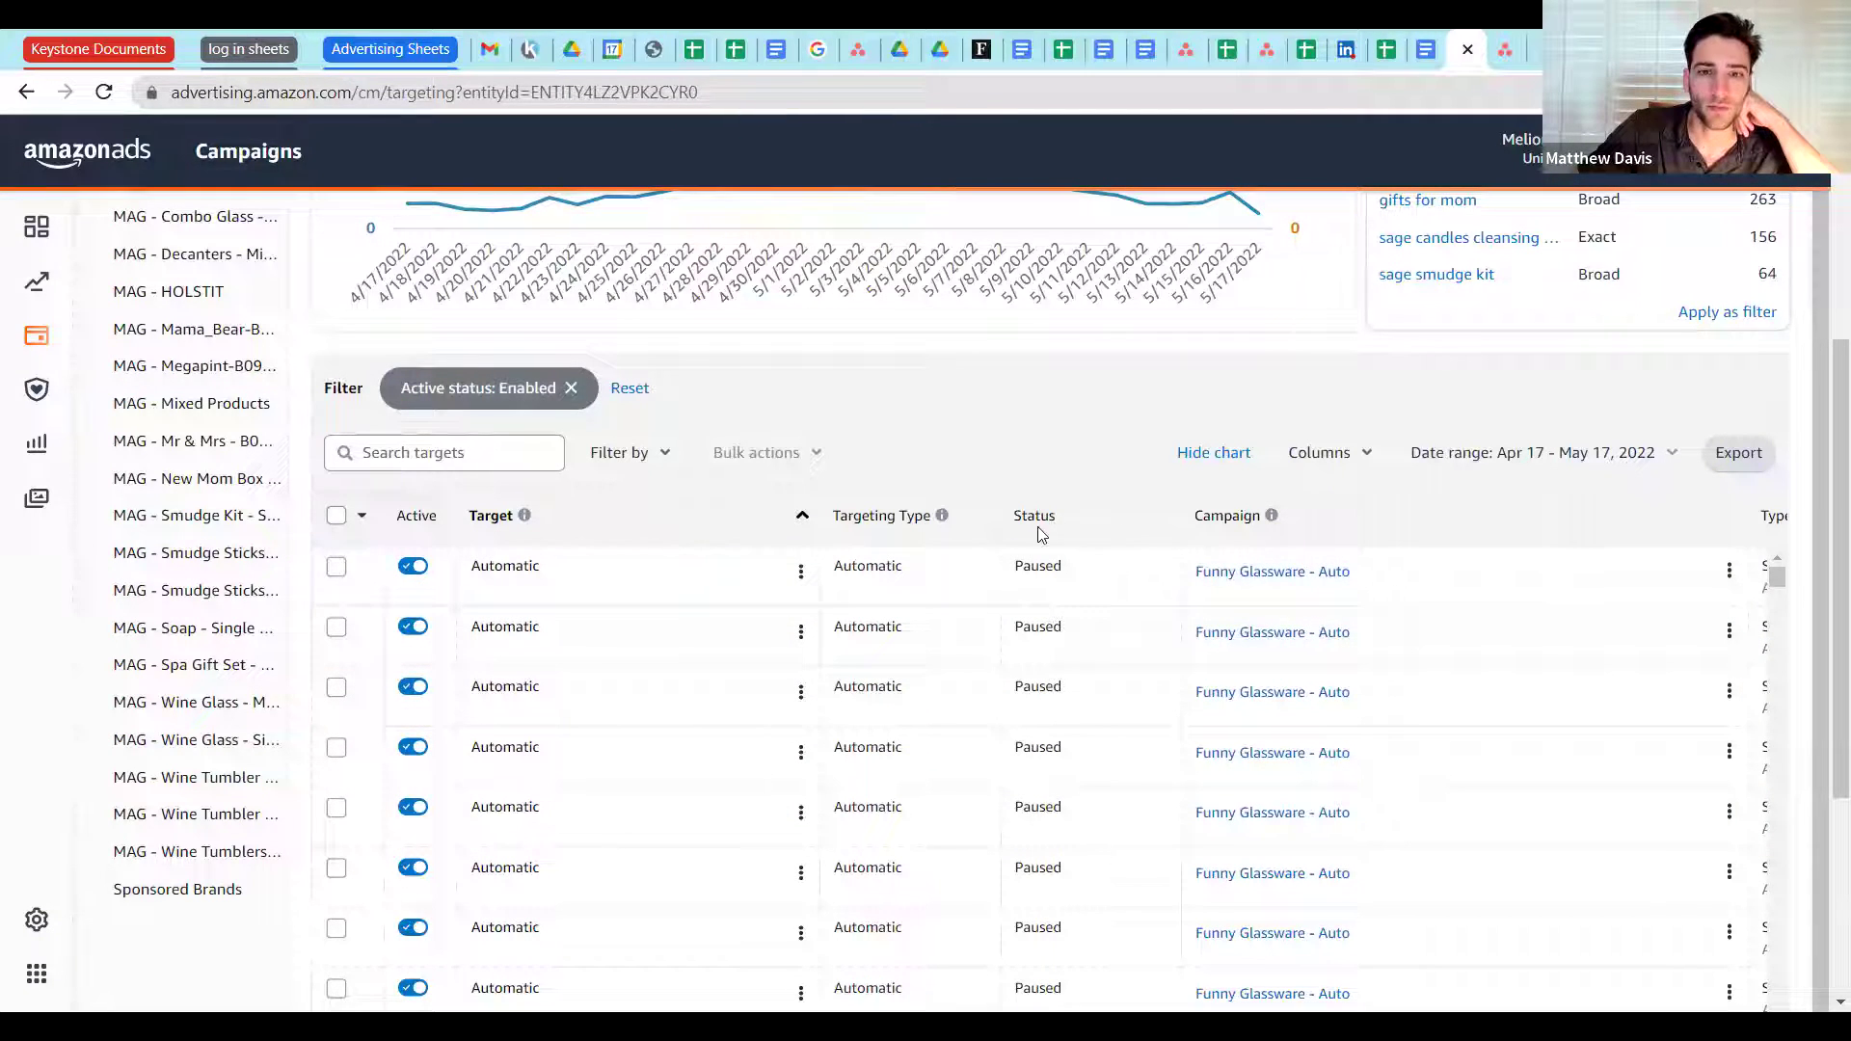
pyautogui.moveTo(942, 516)
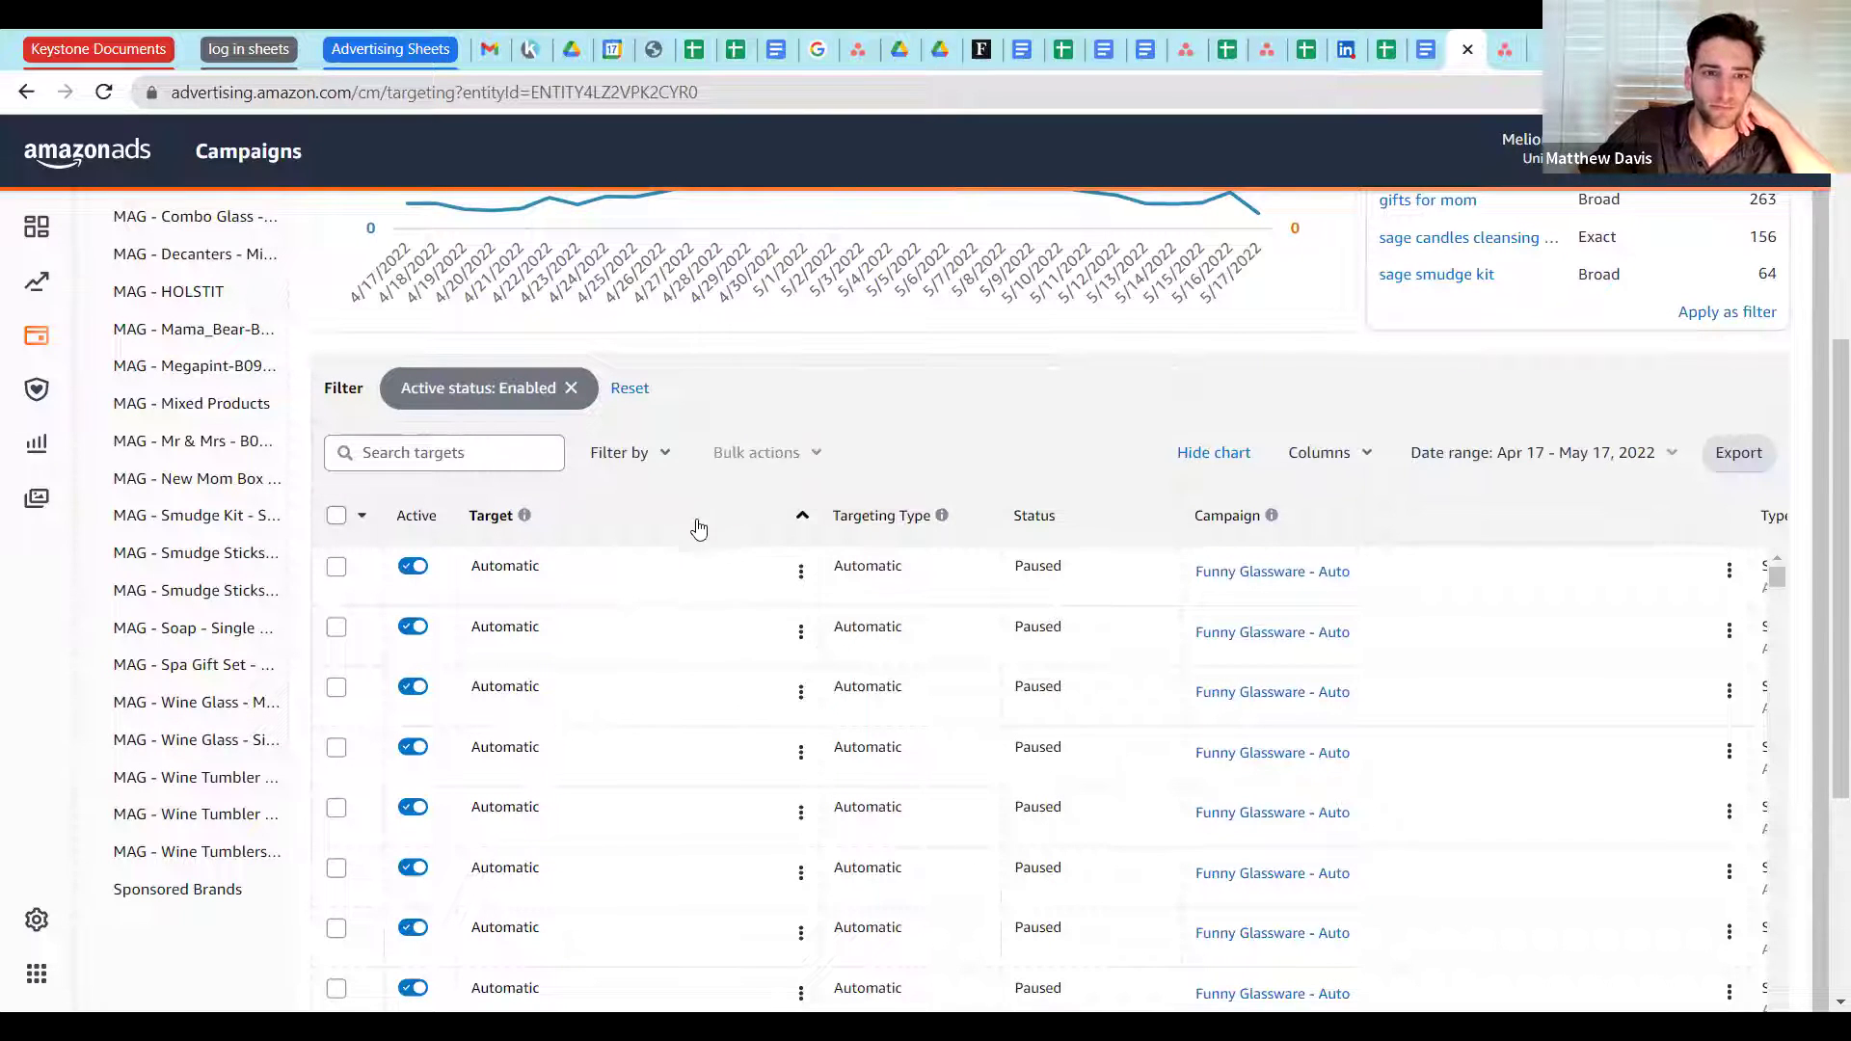
pyautogui.scroll(3, 675, 540)
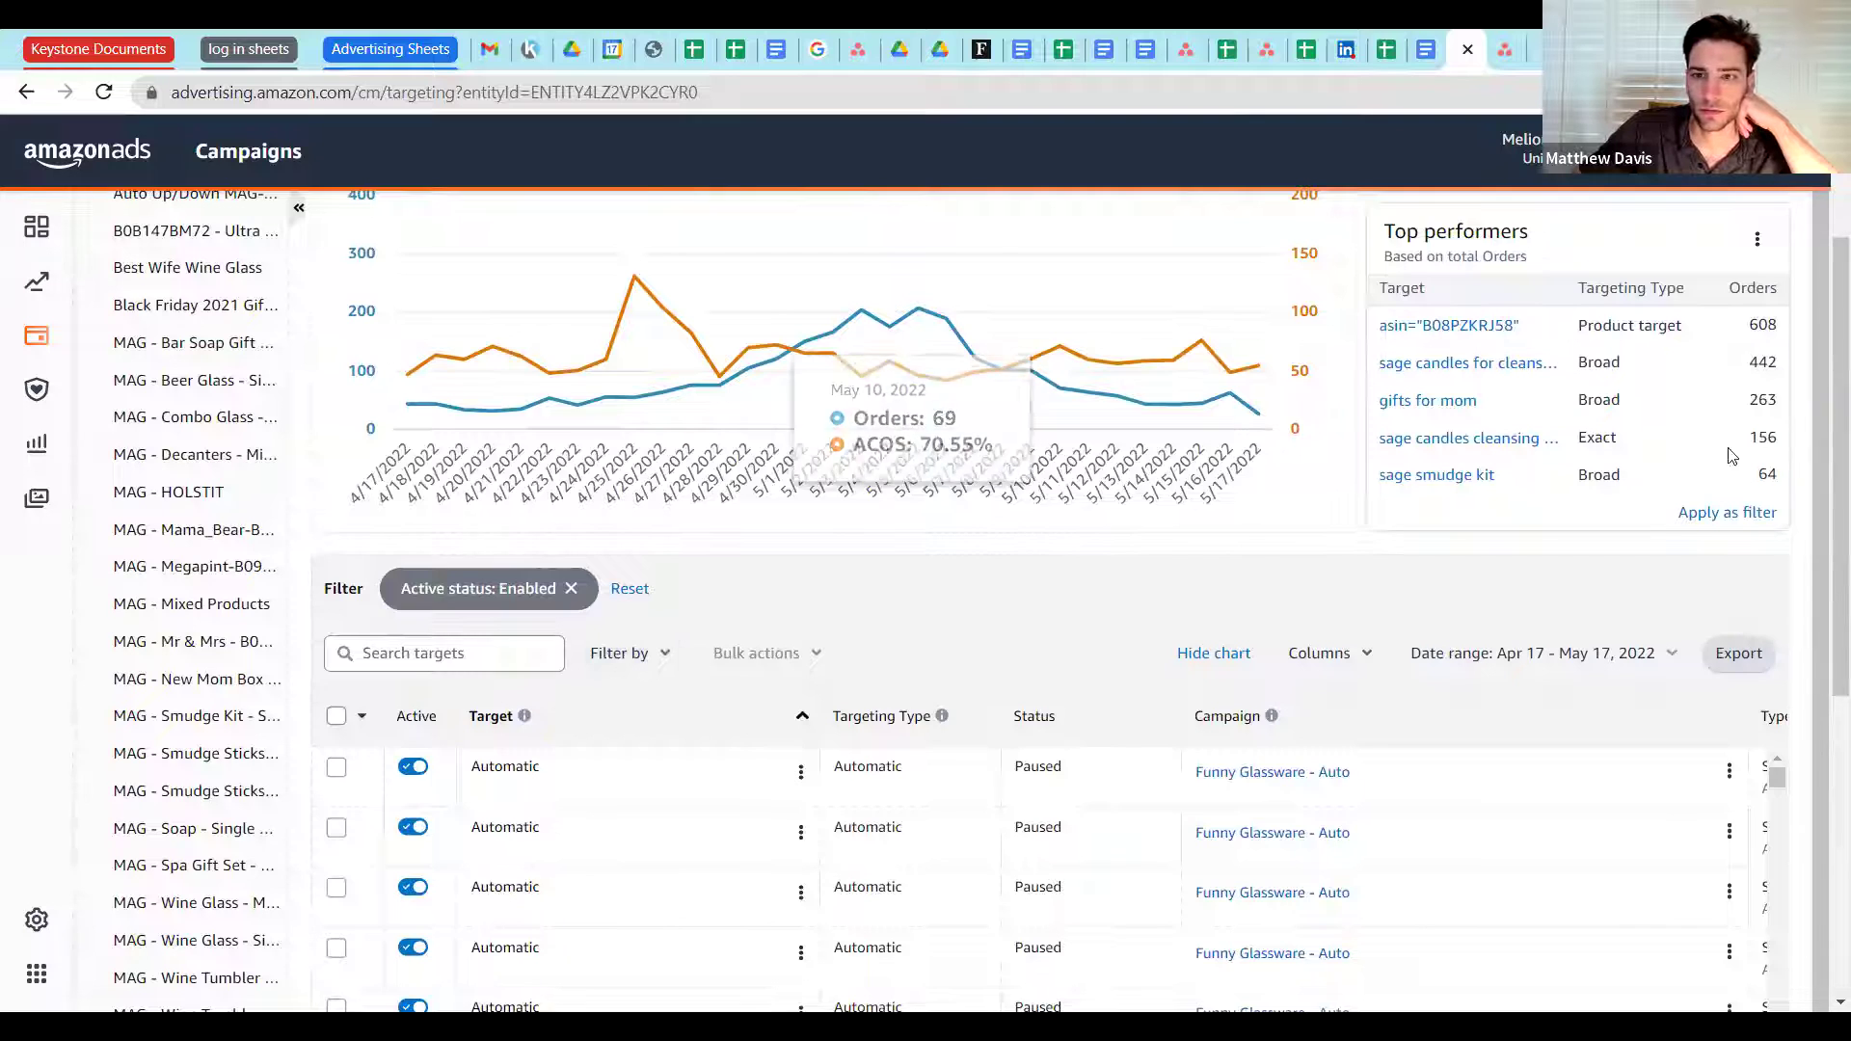
pyautogui.scroll(2, 1350, 405)
pyautogui.click(1426, 372)
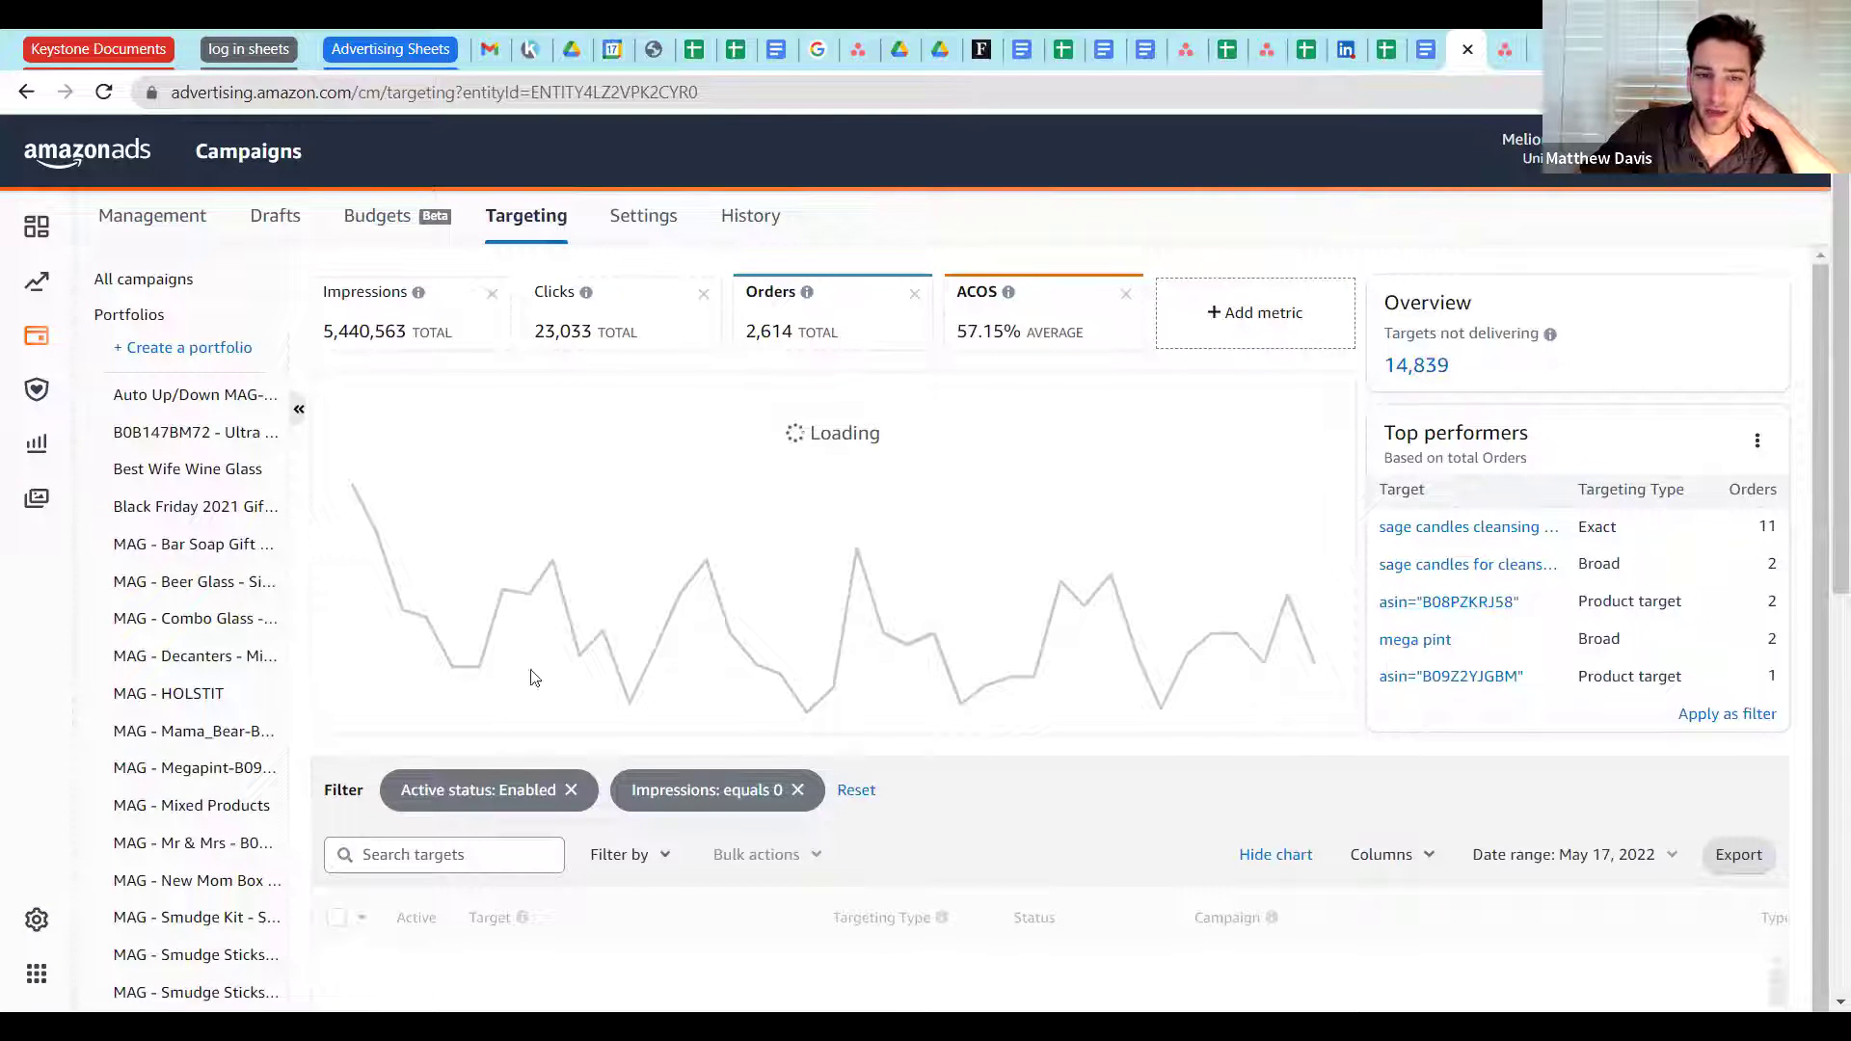
pyautogui.scroll(-1, 772, 786)
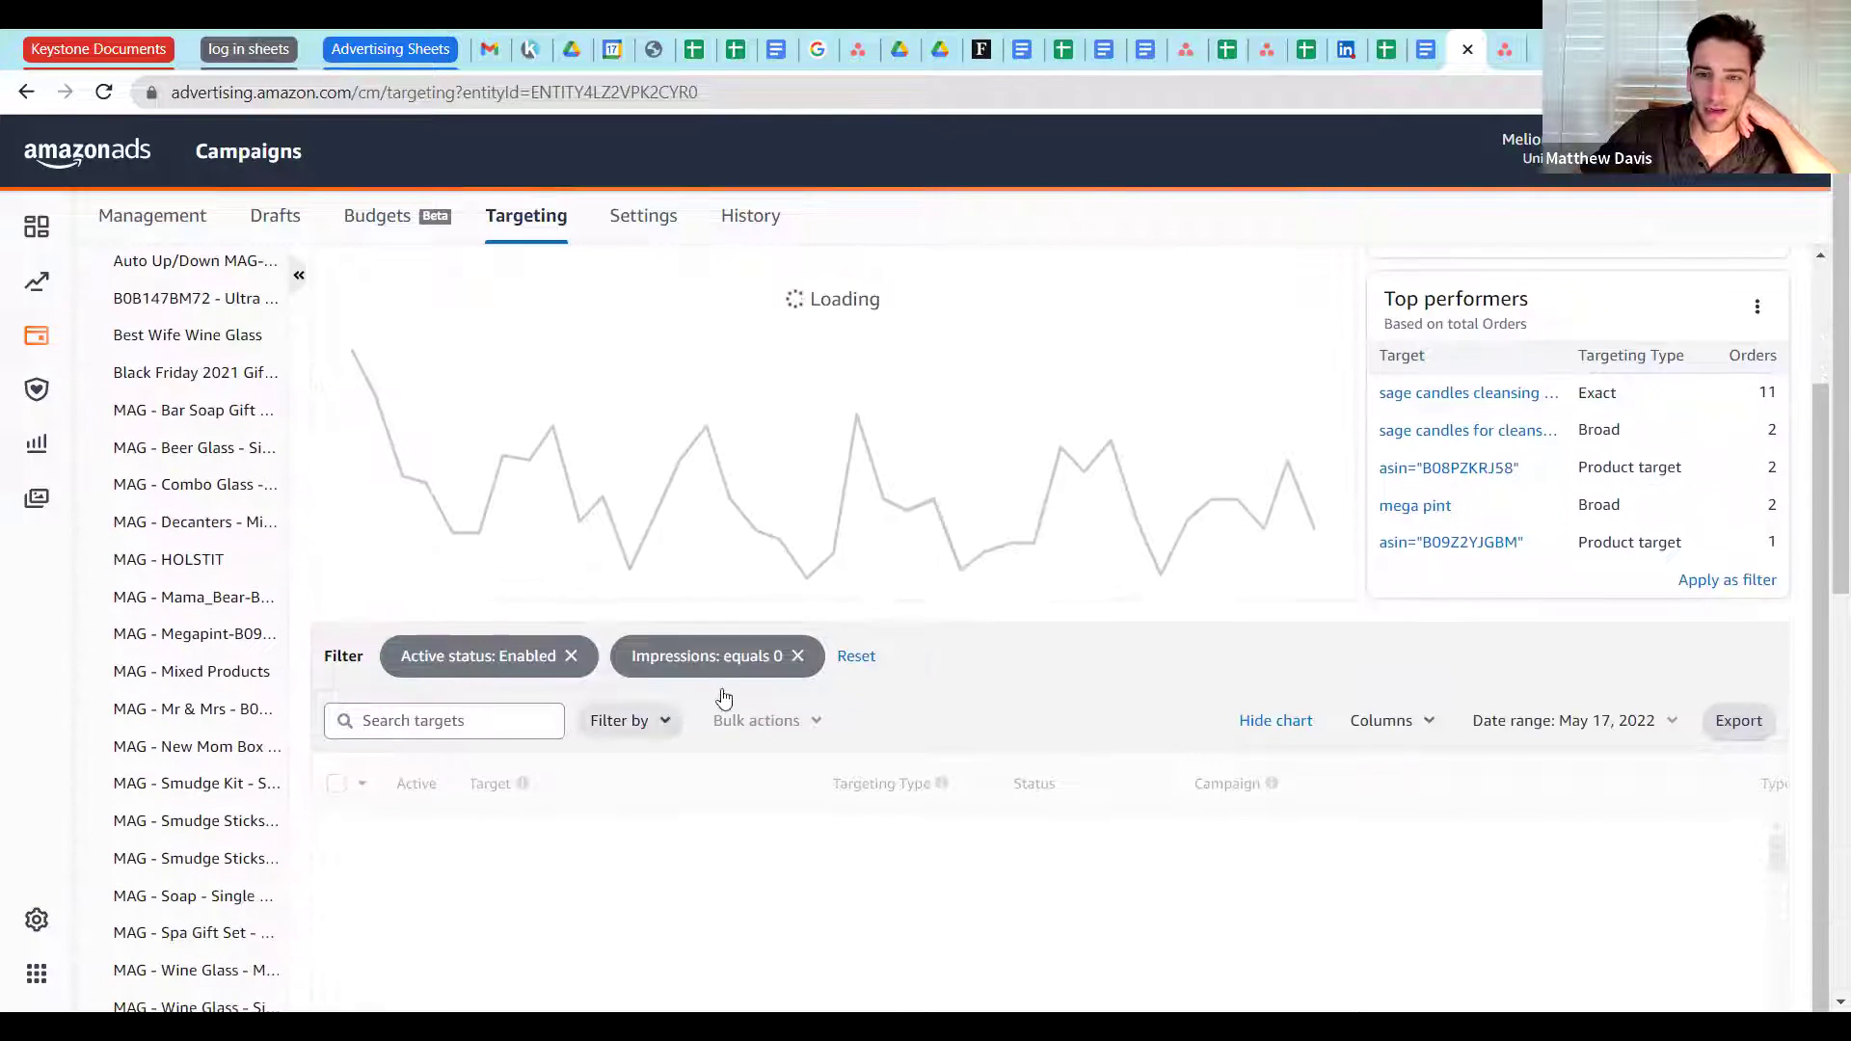
pyautogui.scroll(-2, 733, 680)
pyautogui.moveTo(1303, 766); pyautogui.dragTo(1468, 462)
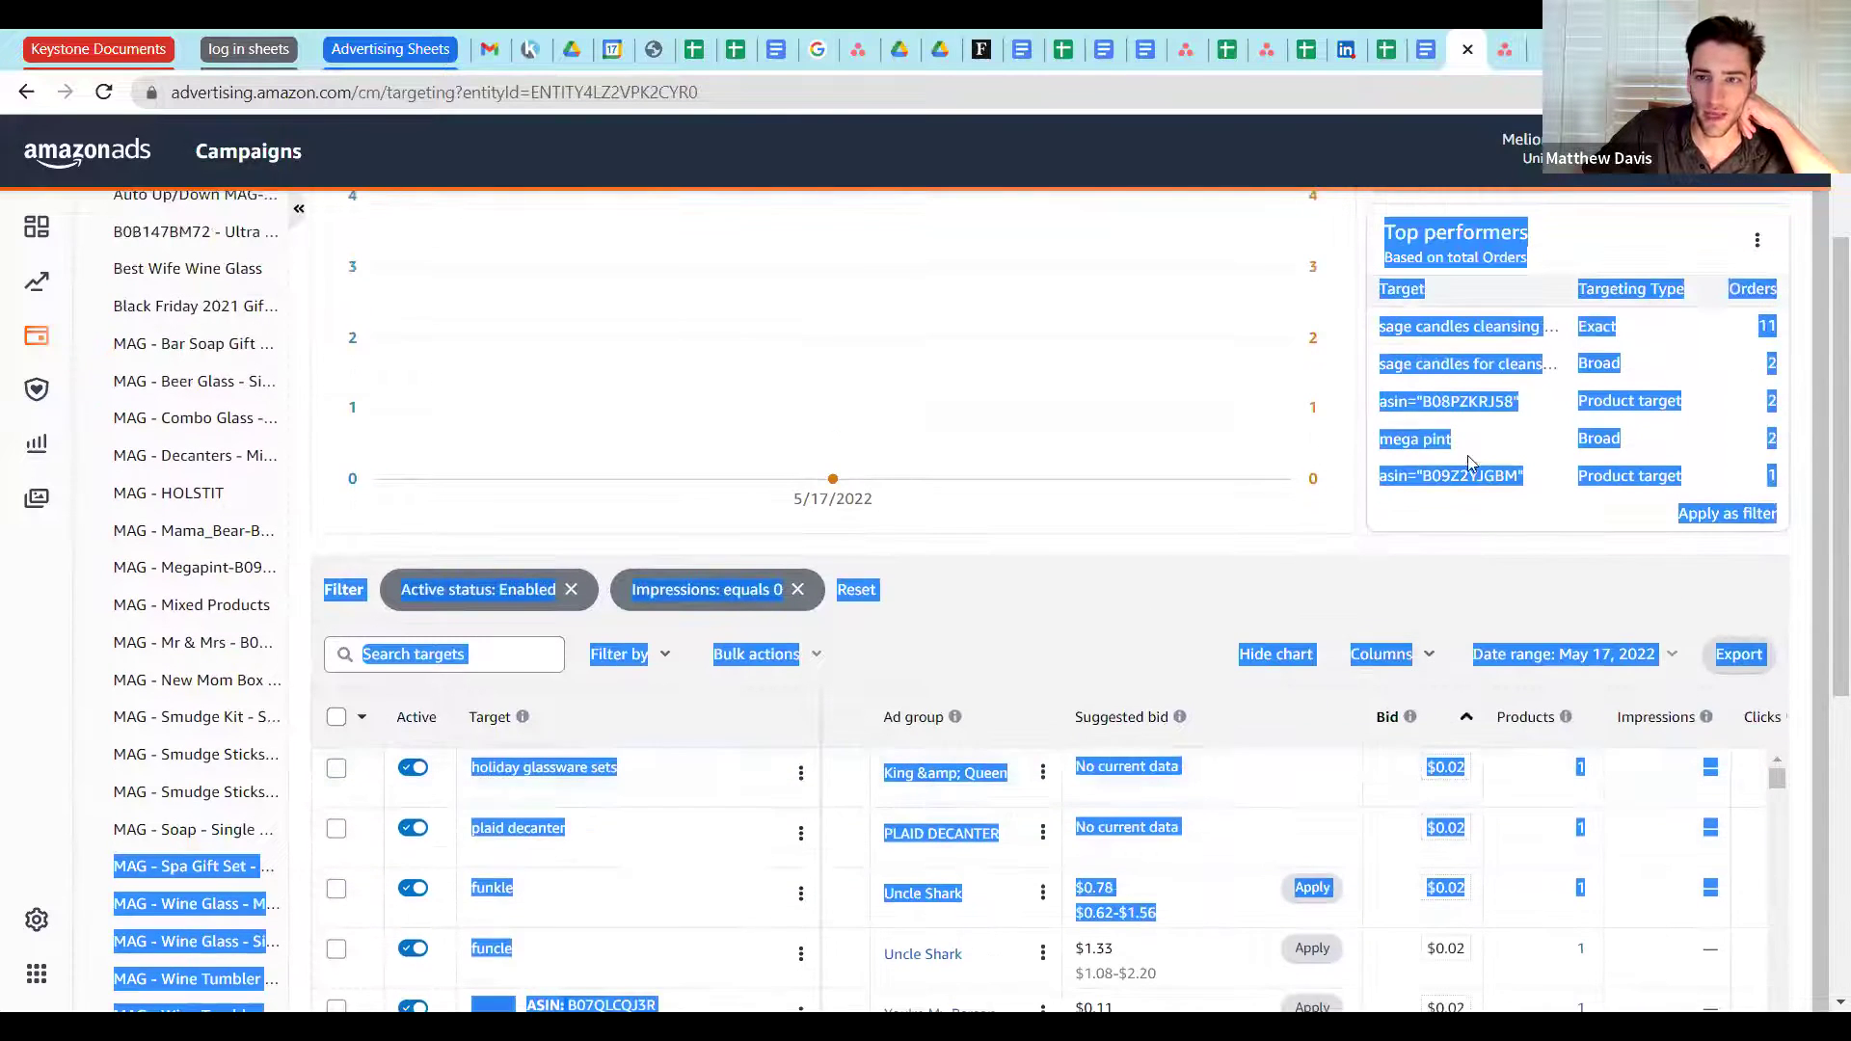
pyautogui.click(1539, 520)
pyautogui.scroll(2, 1539, 520)
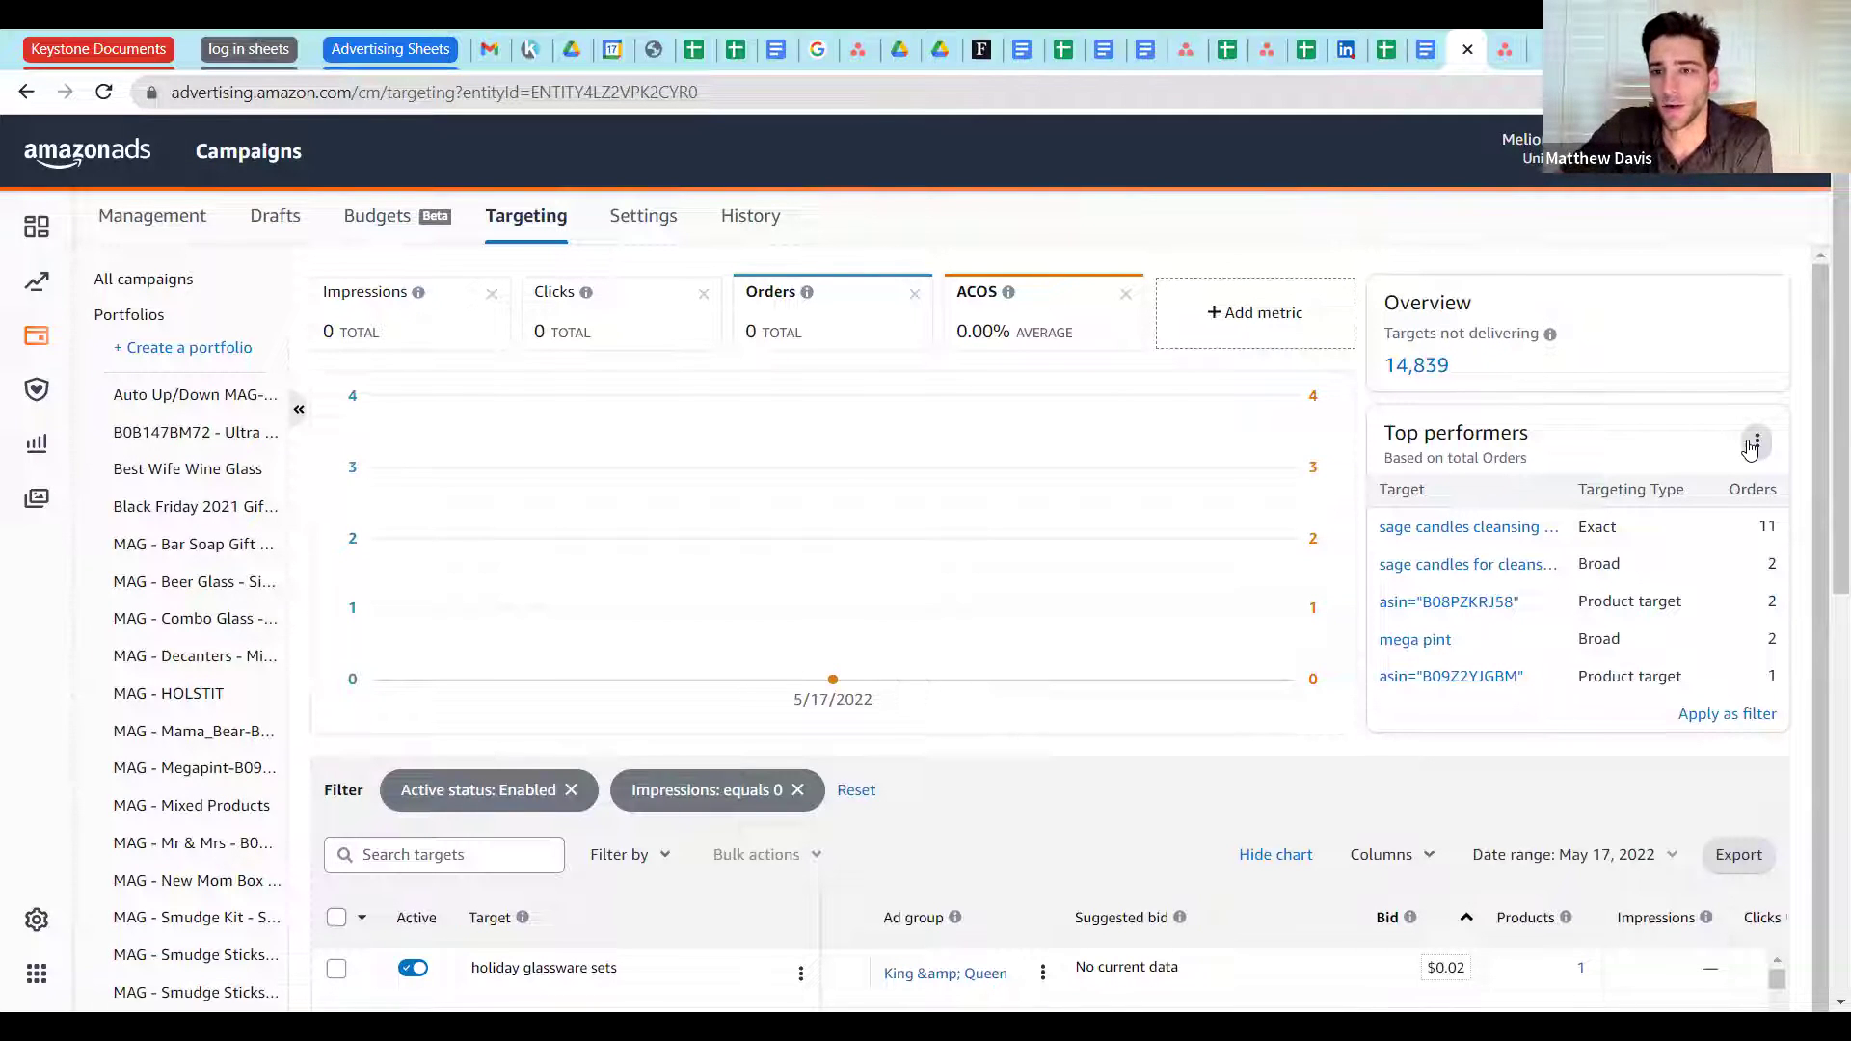
# Step: Rank top performers by Impressions, drop the zero-impressions filter and set the range to Last 30 days
pyautogui.click(1753, 445)
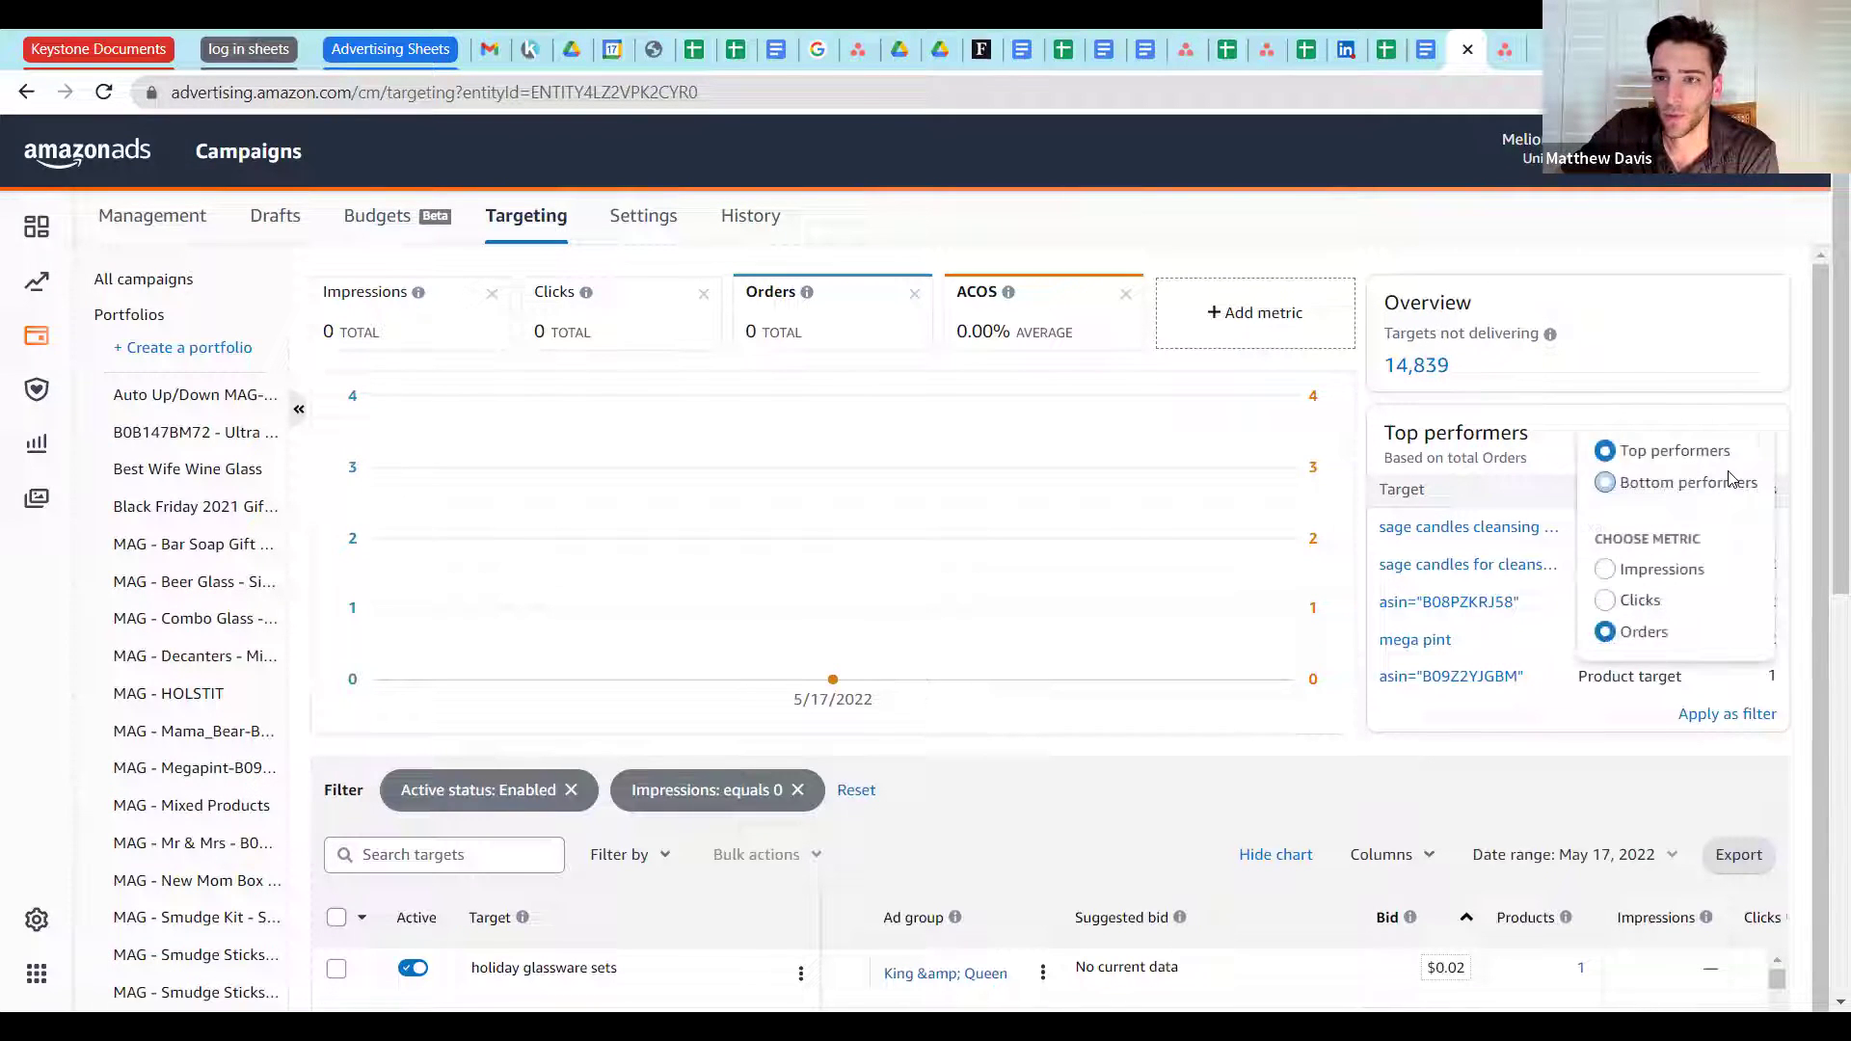
pyautogui.click(1605, 569)
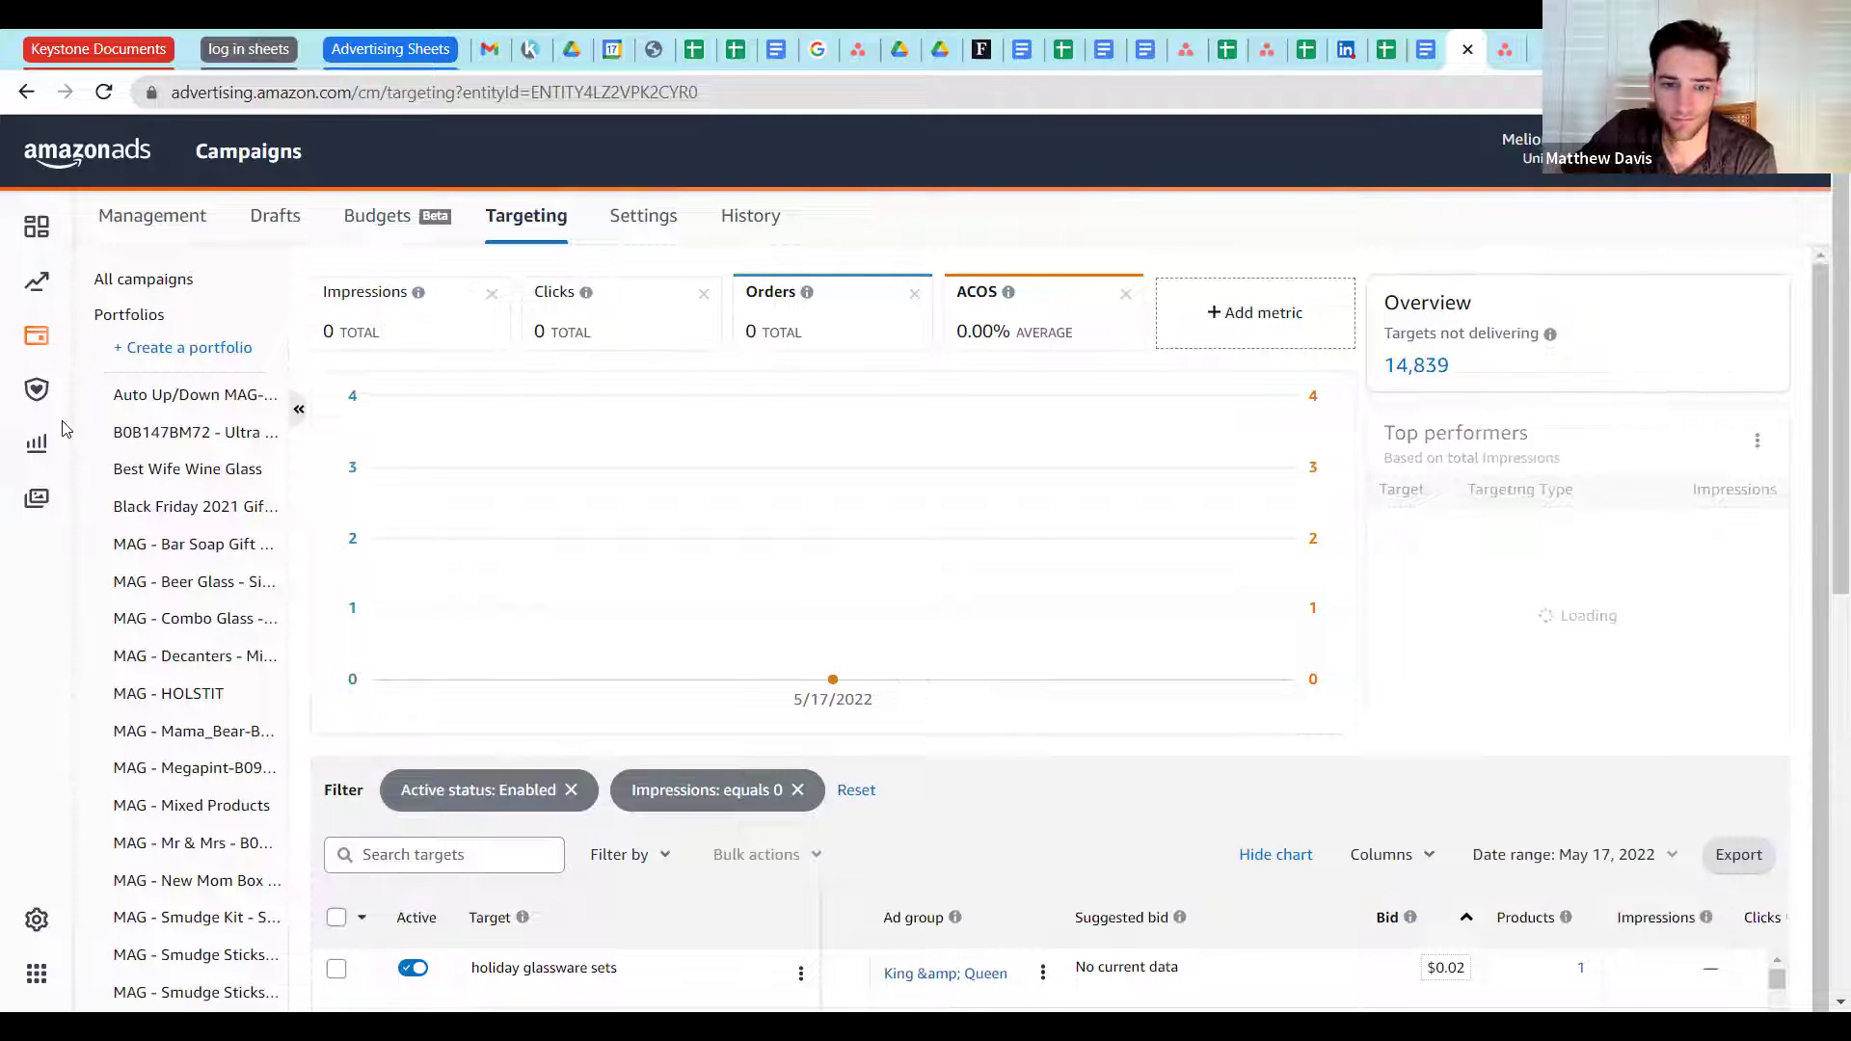
pyautogui.click(799, 790)
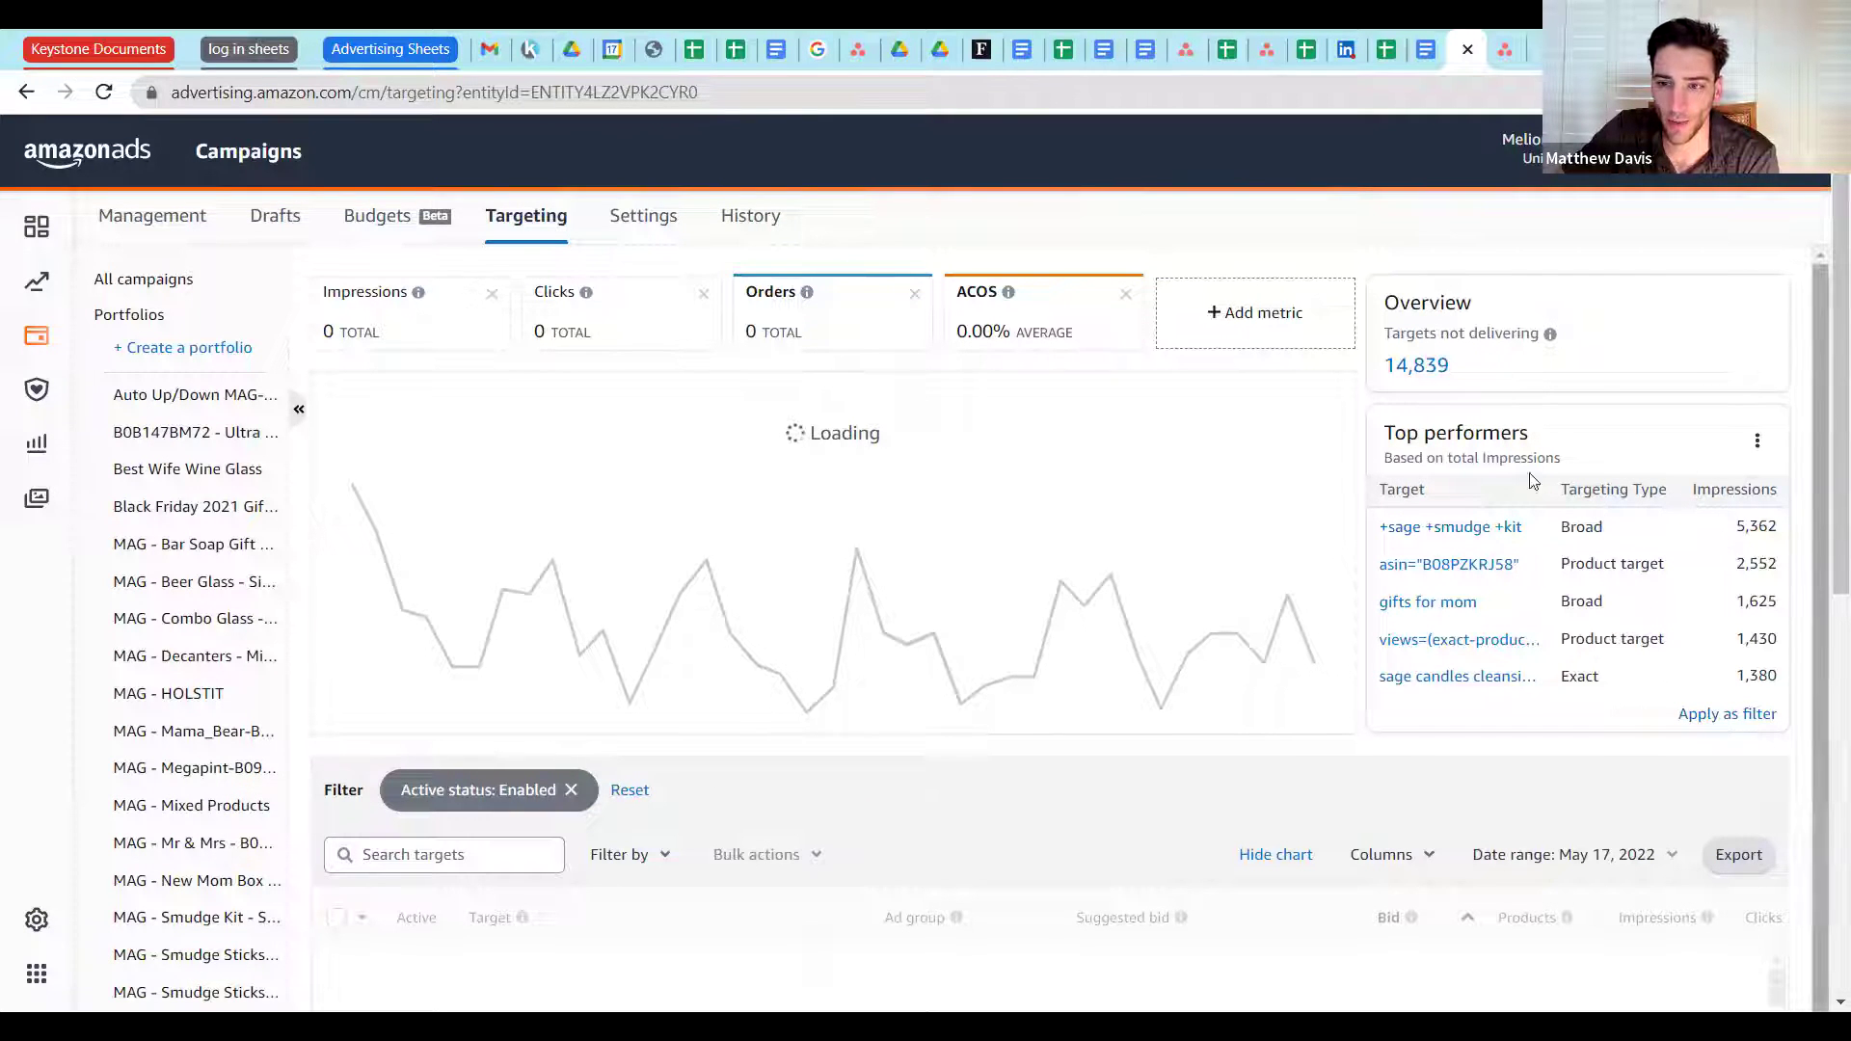
pyautogui.click(1596, 861)
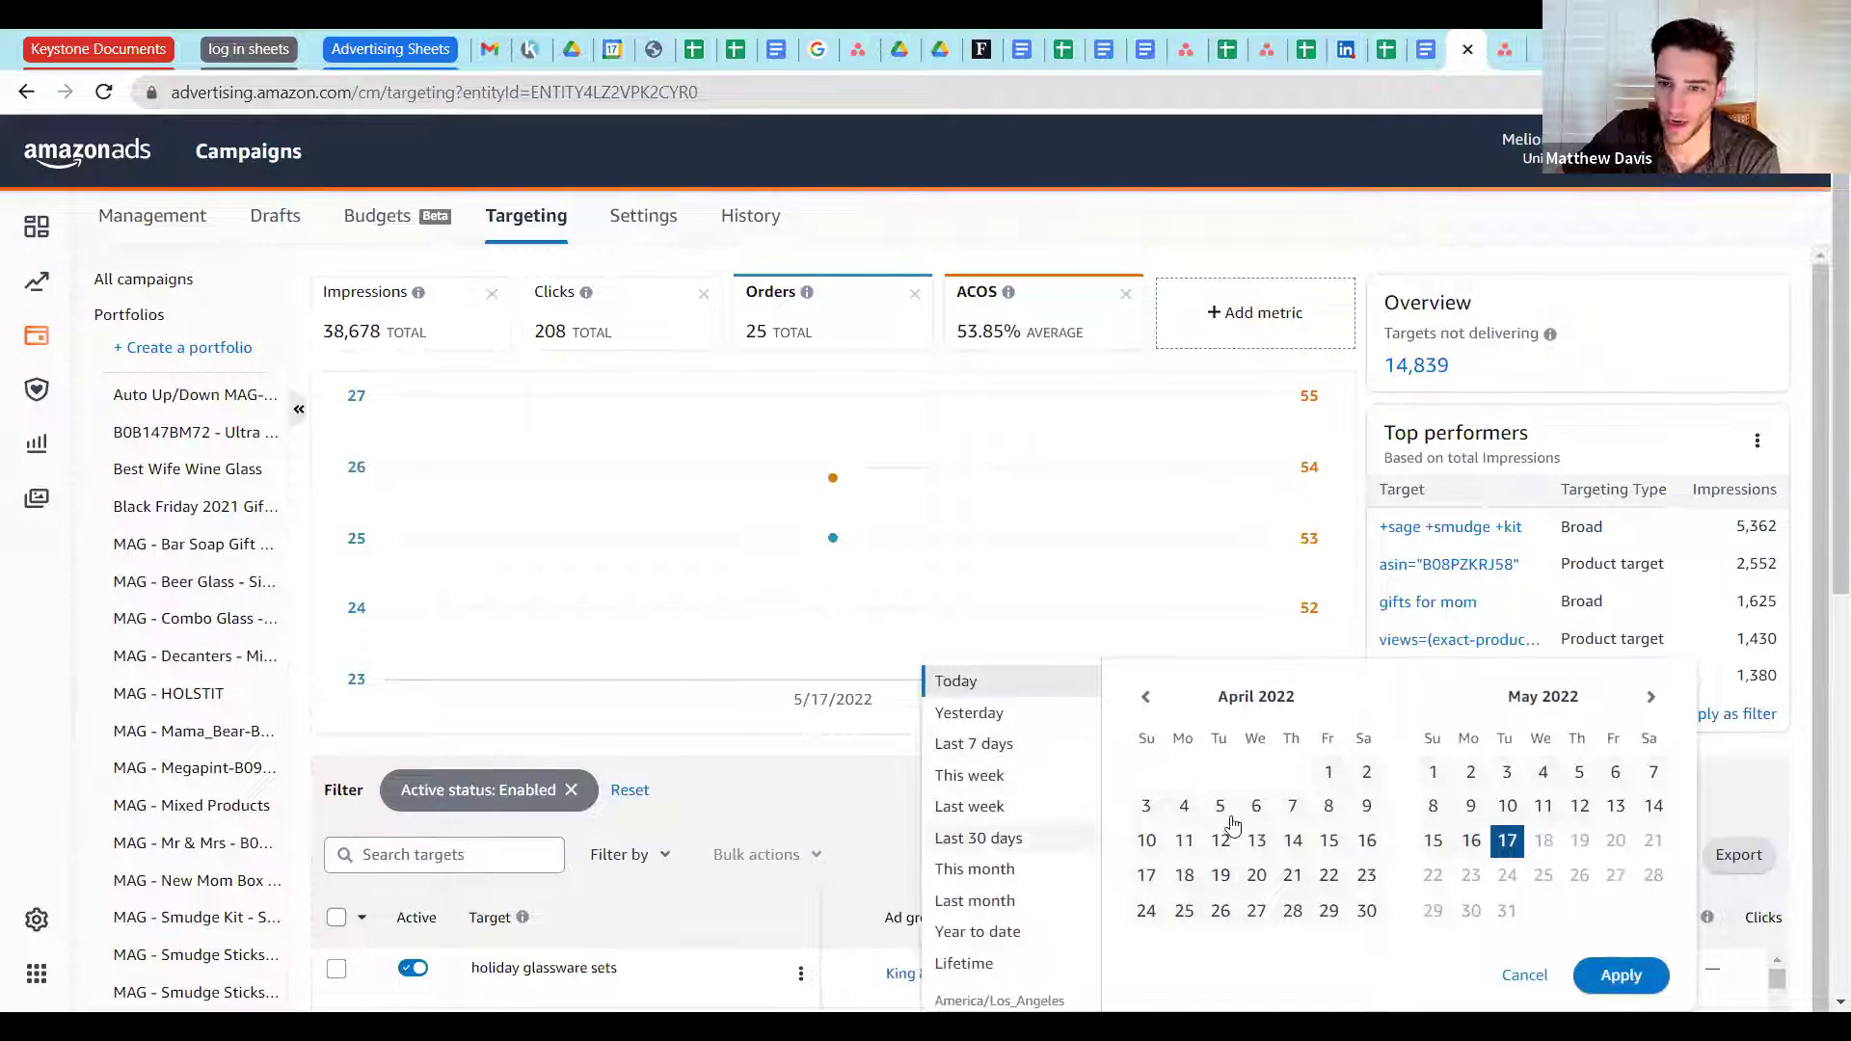
pyautogui.click(998, 837)
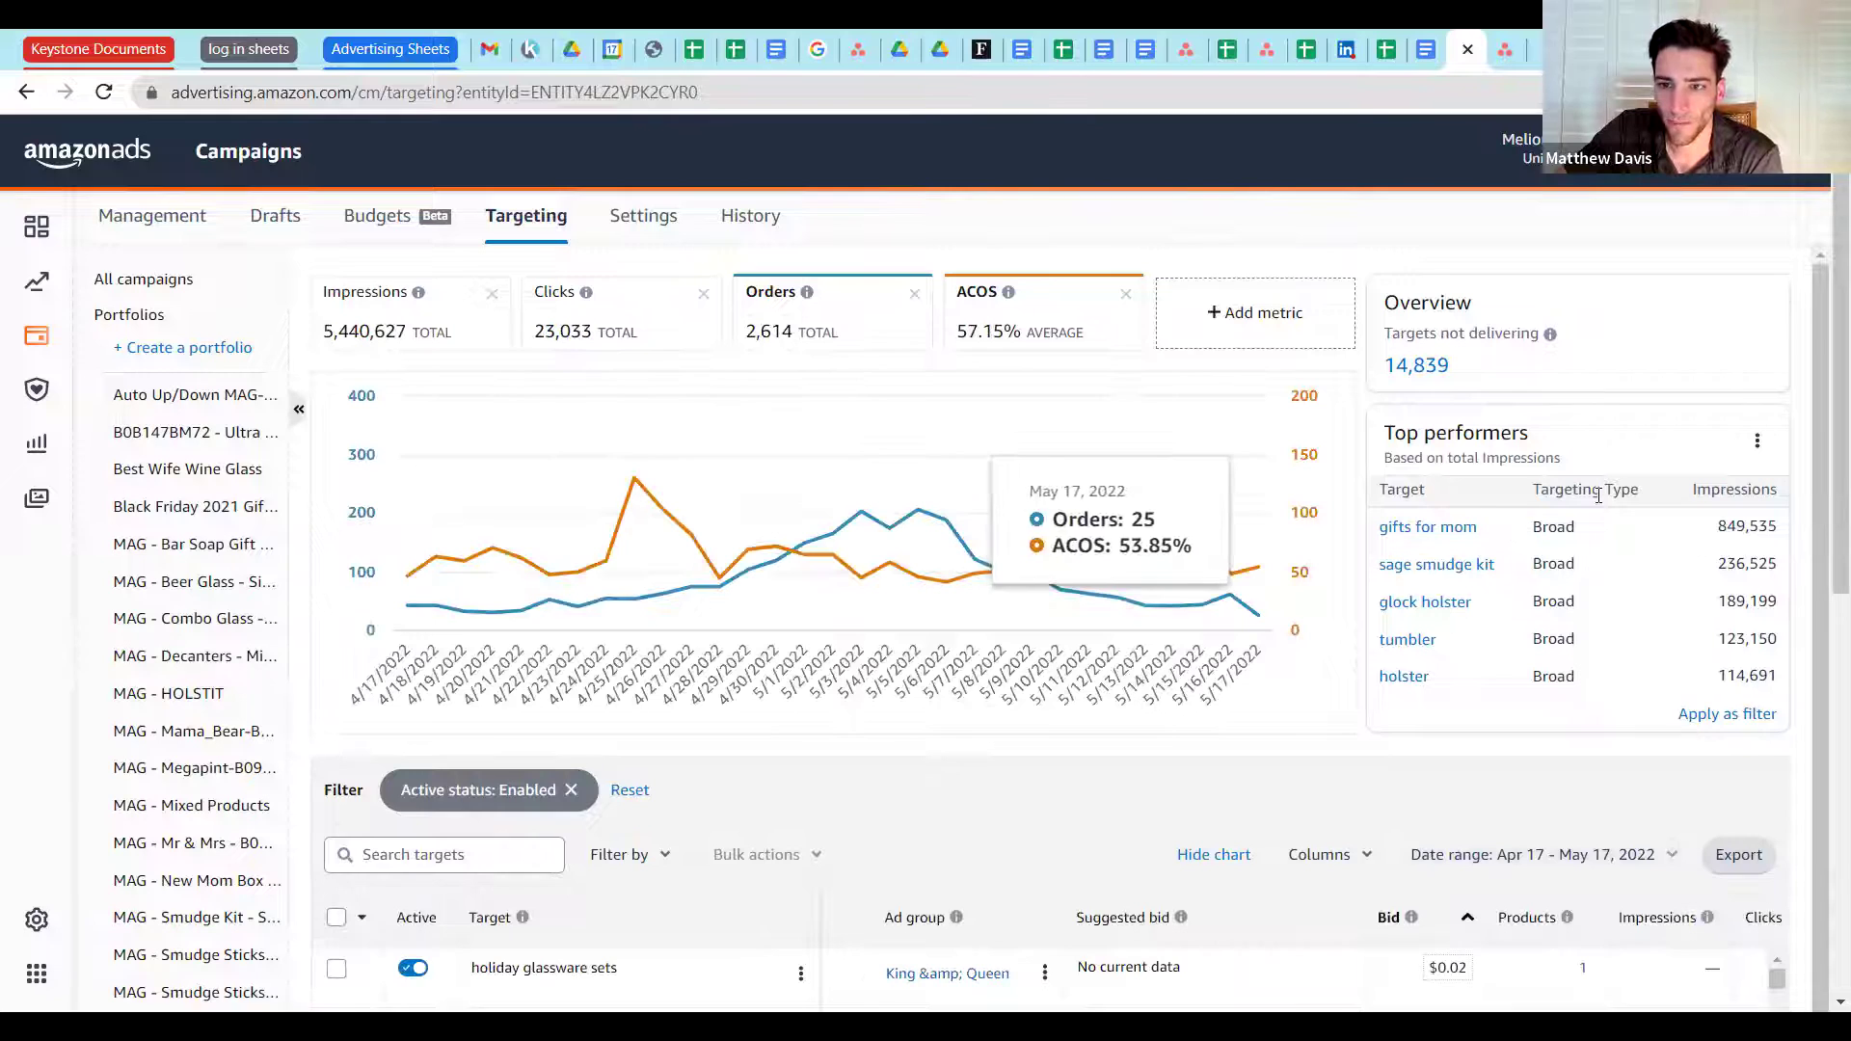
# Step: Apply the top performers view as an Impressions greater than 0 filter on all-but-archived targets
pyautogui.moveTo(1728, 516); pyautogui.dragTo(1691, 574)
pyautogui.click(1688, 572)
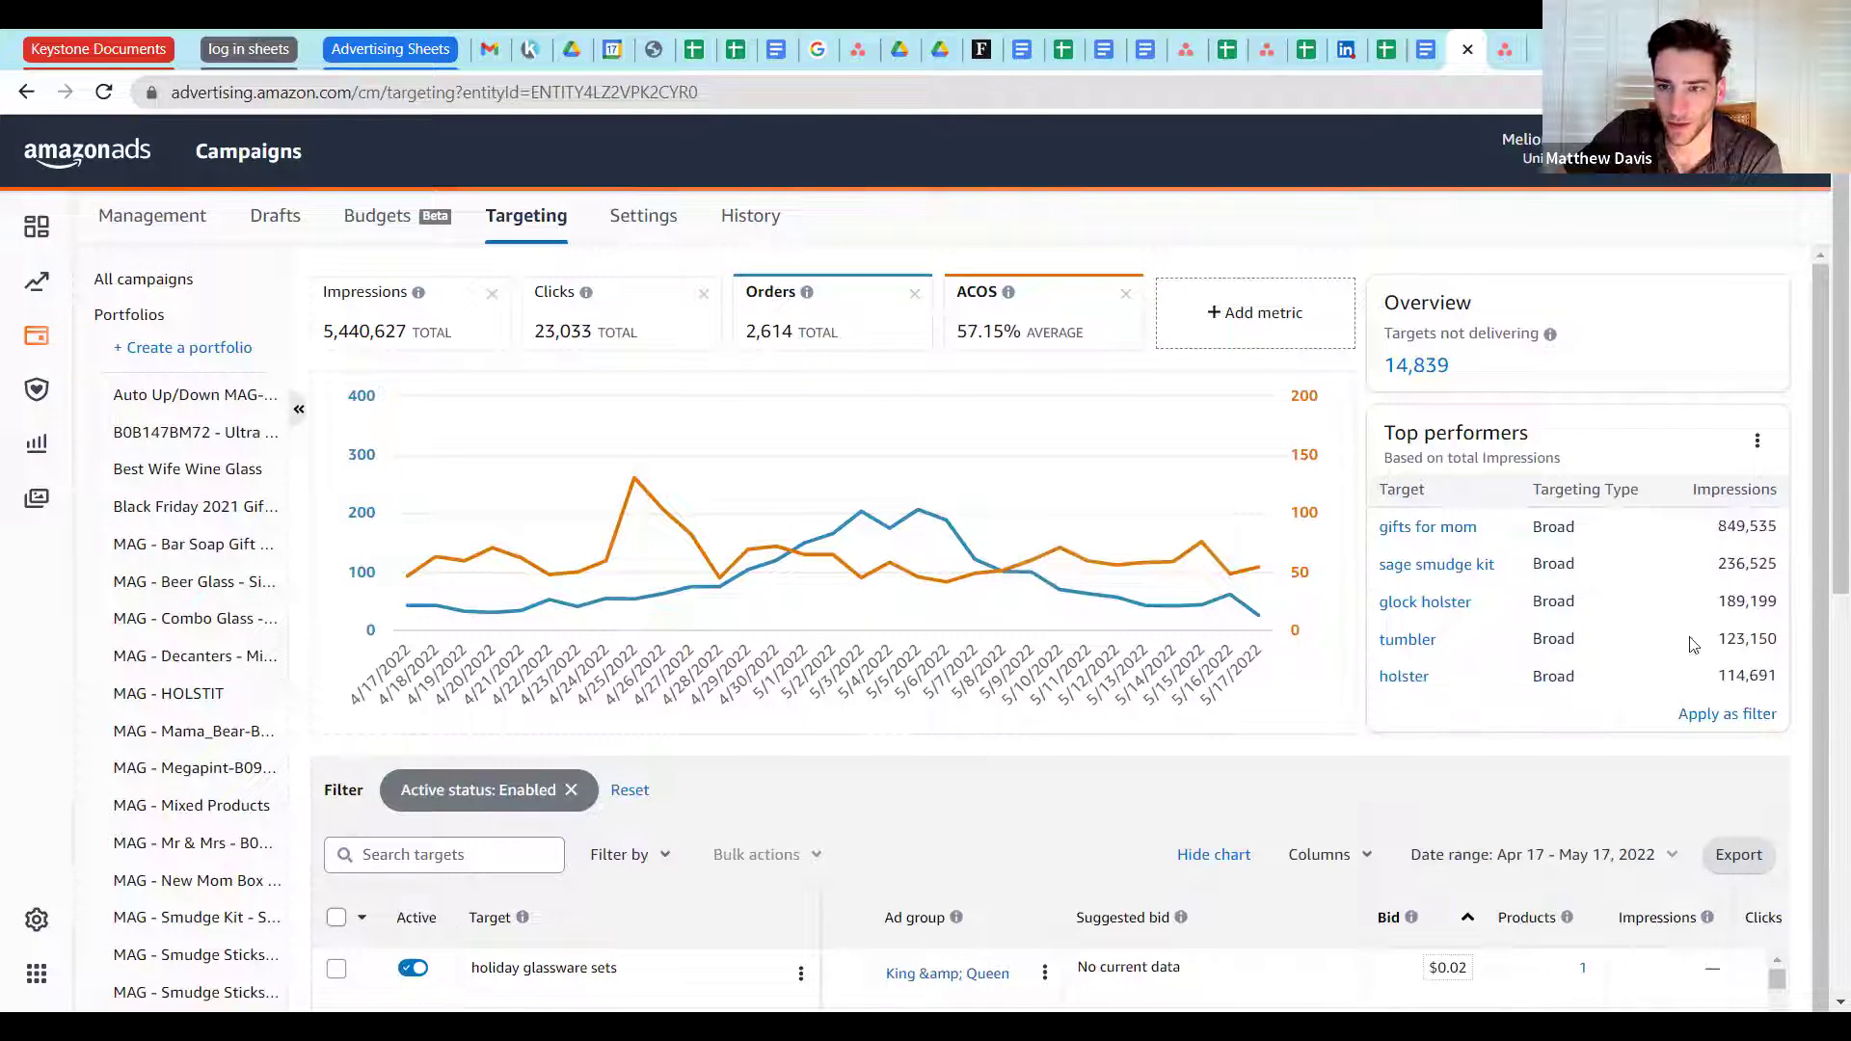
pyautogui.click(1713, 716)
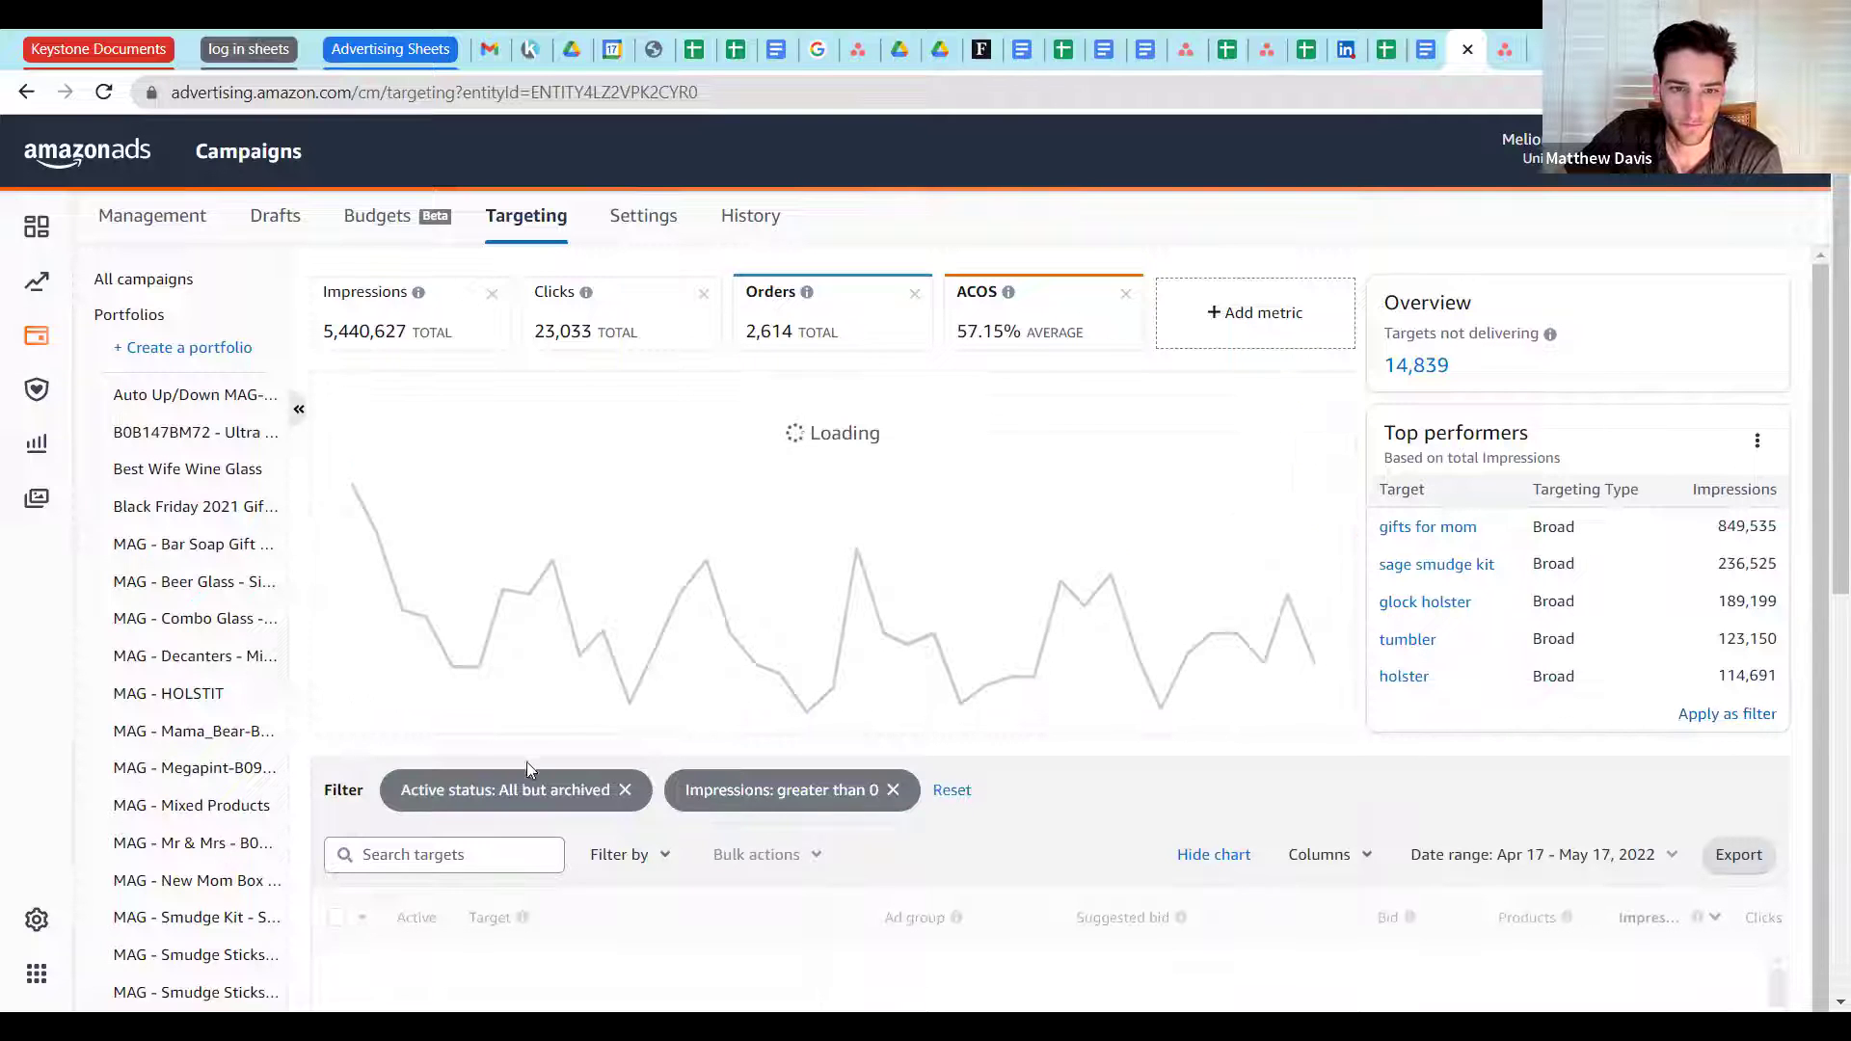
pyautogui.scroll(-2, 516, 762)
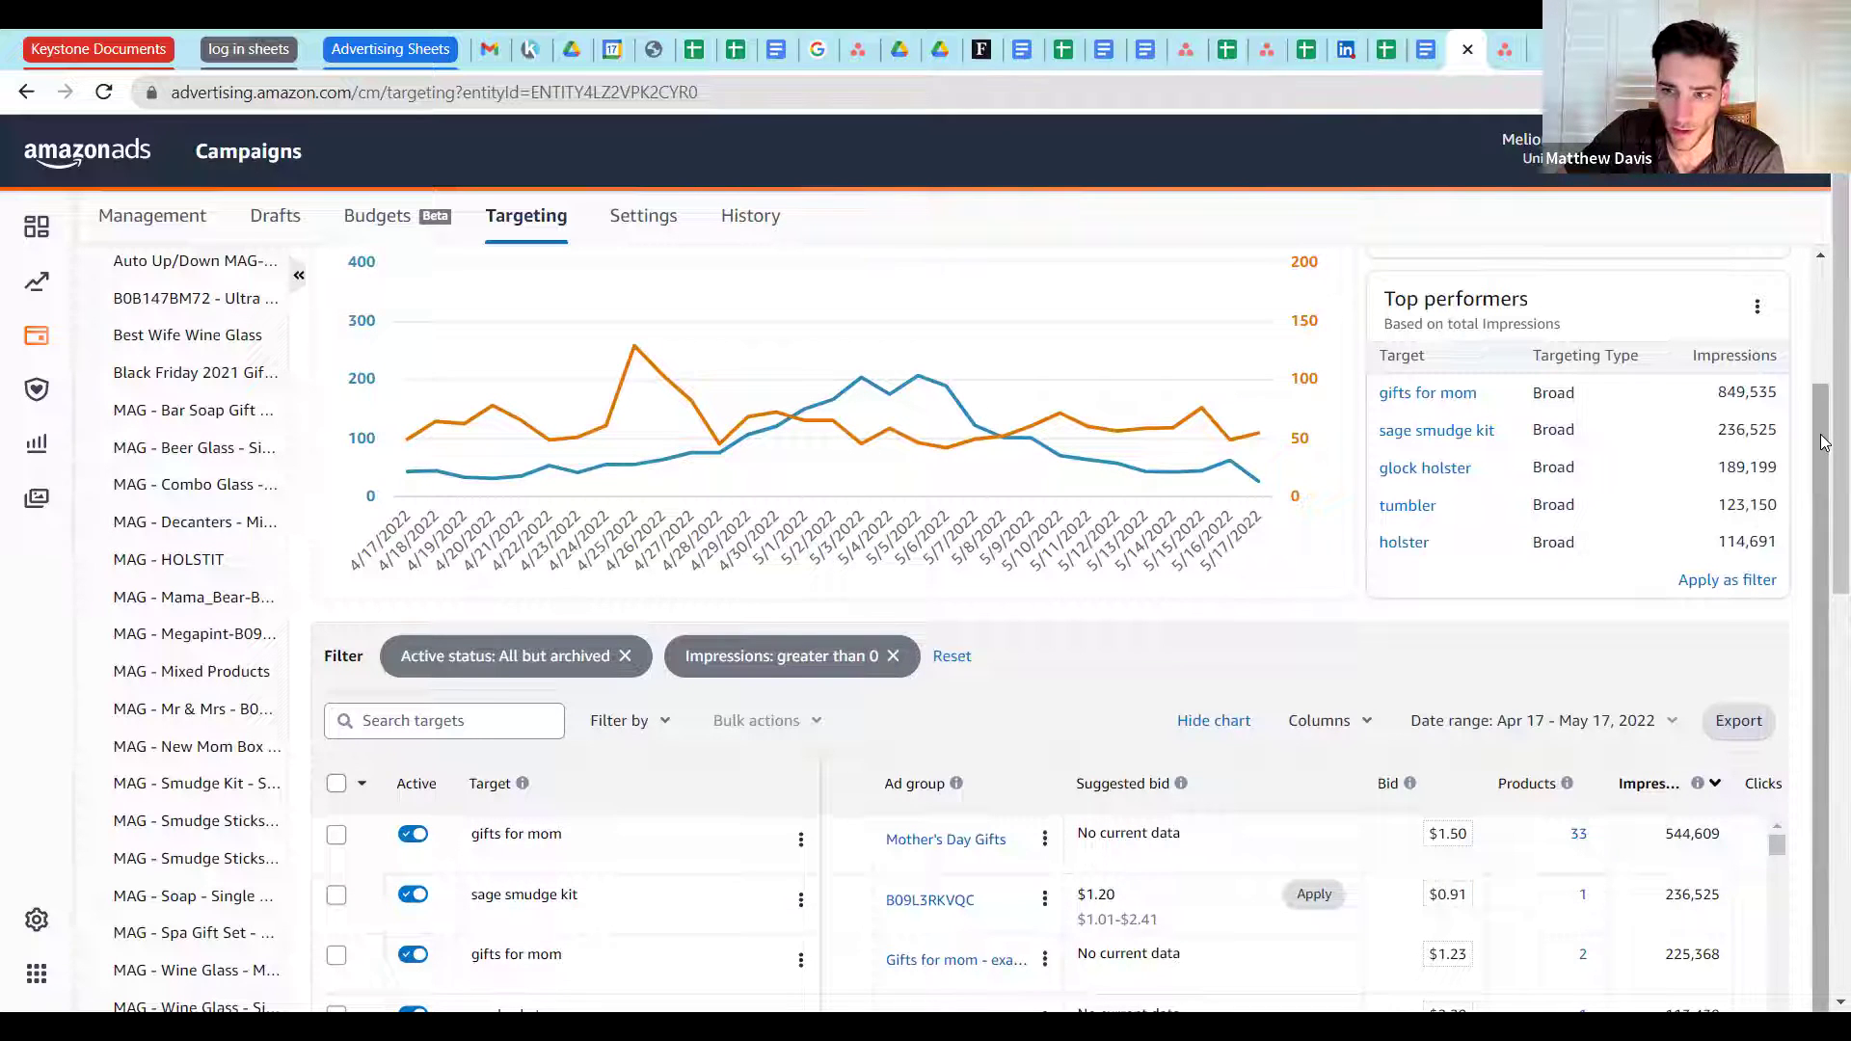
pyautogui.scroll(-1, 1790, 646)
pyautogui.scroll(-5, 1790, 646)
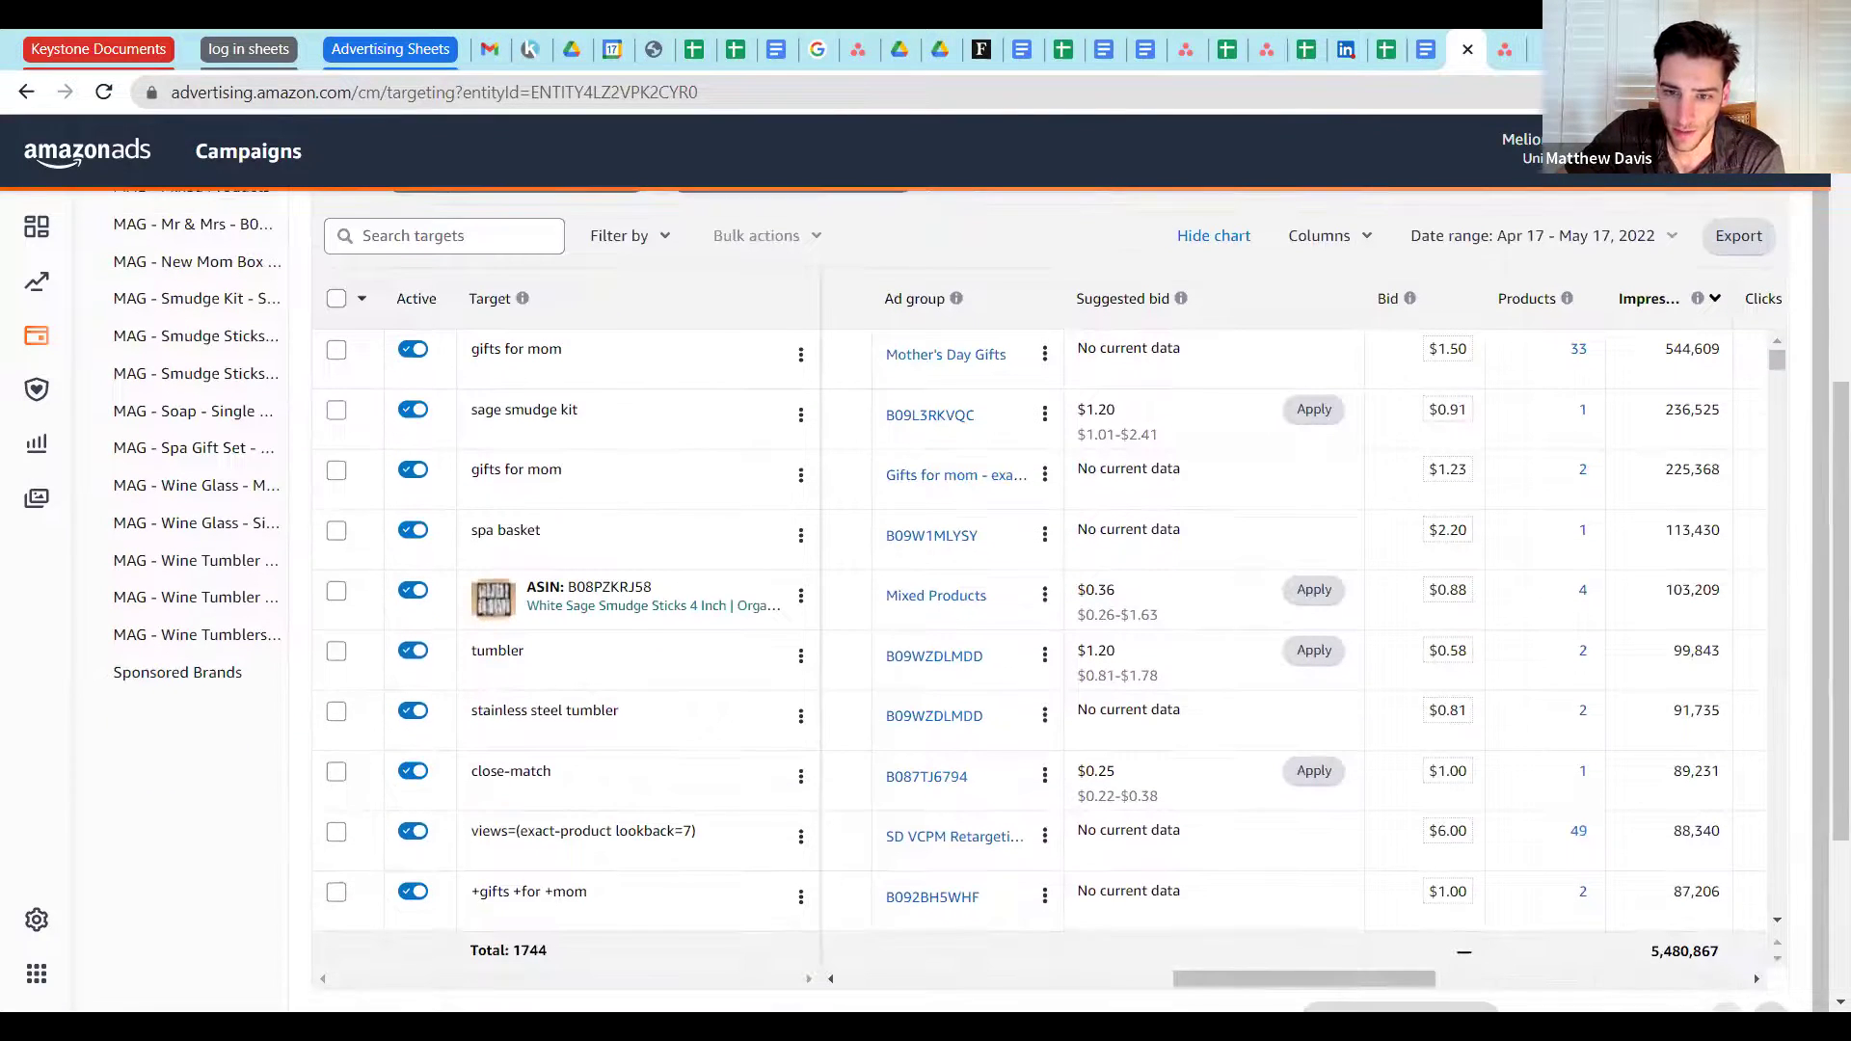
pyautogui.moveTo(1275, 989); pyautogui.dragTo(1420, 978)
pyautogui.scroll(2, 1244, 425)
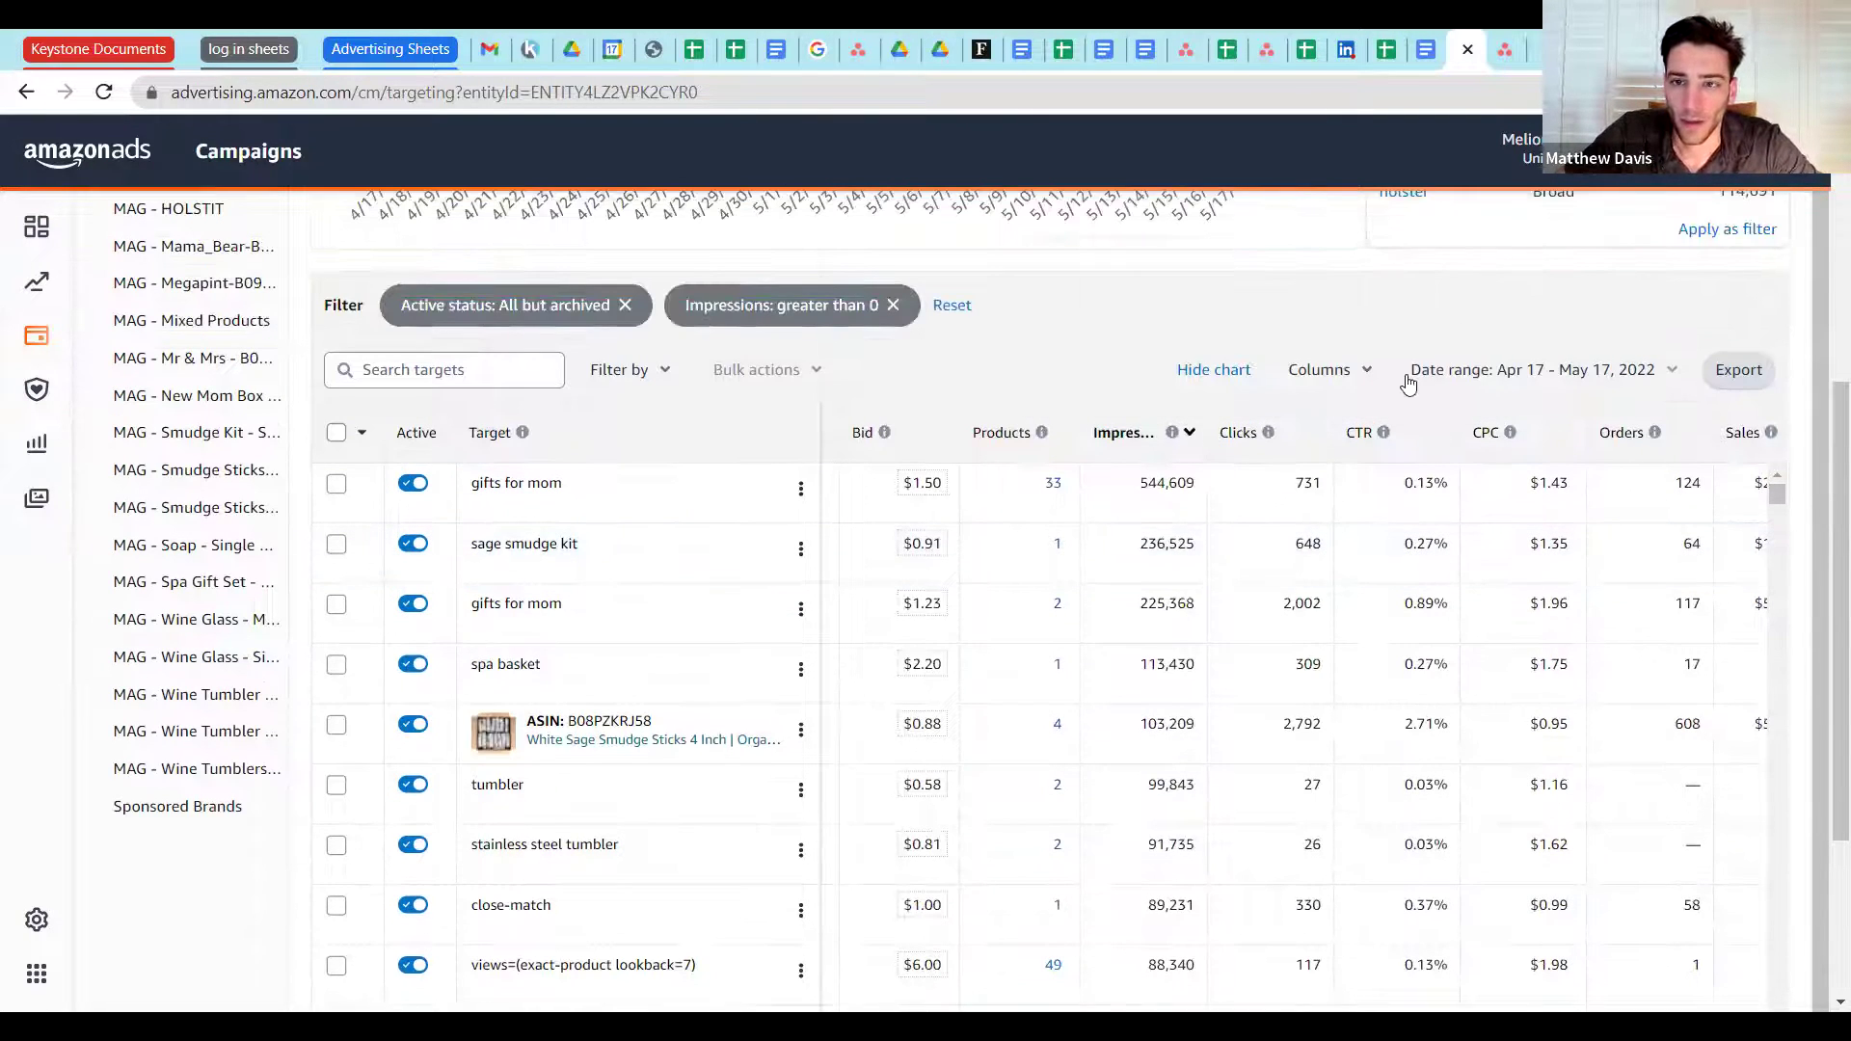
pyautogui.click(1377, 384)
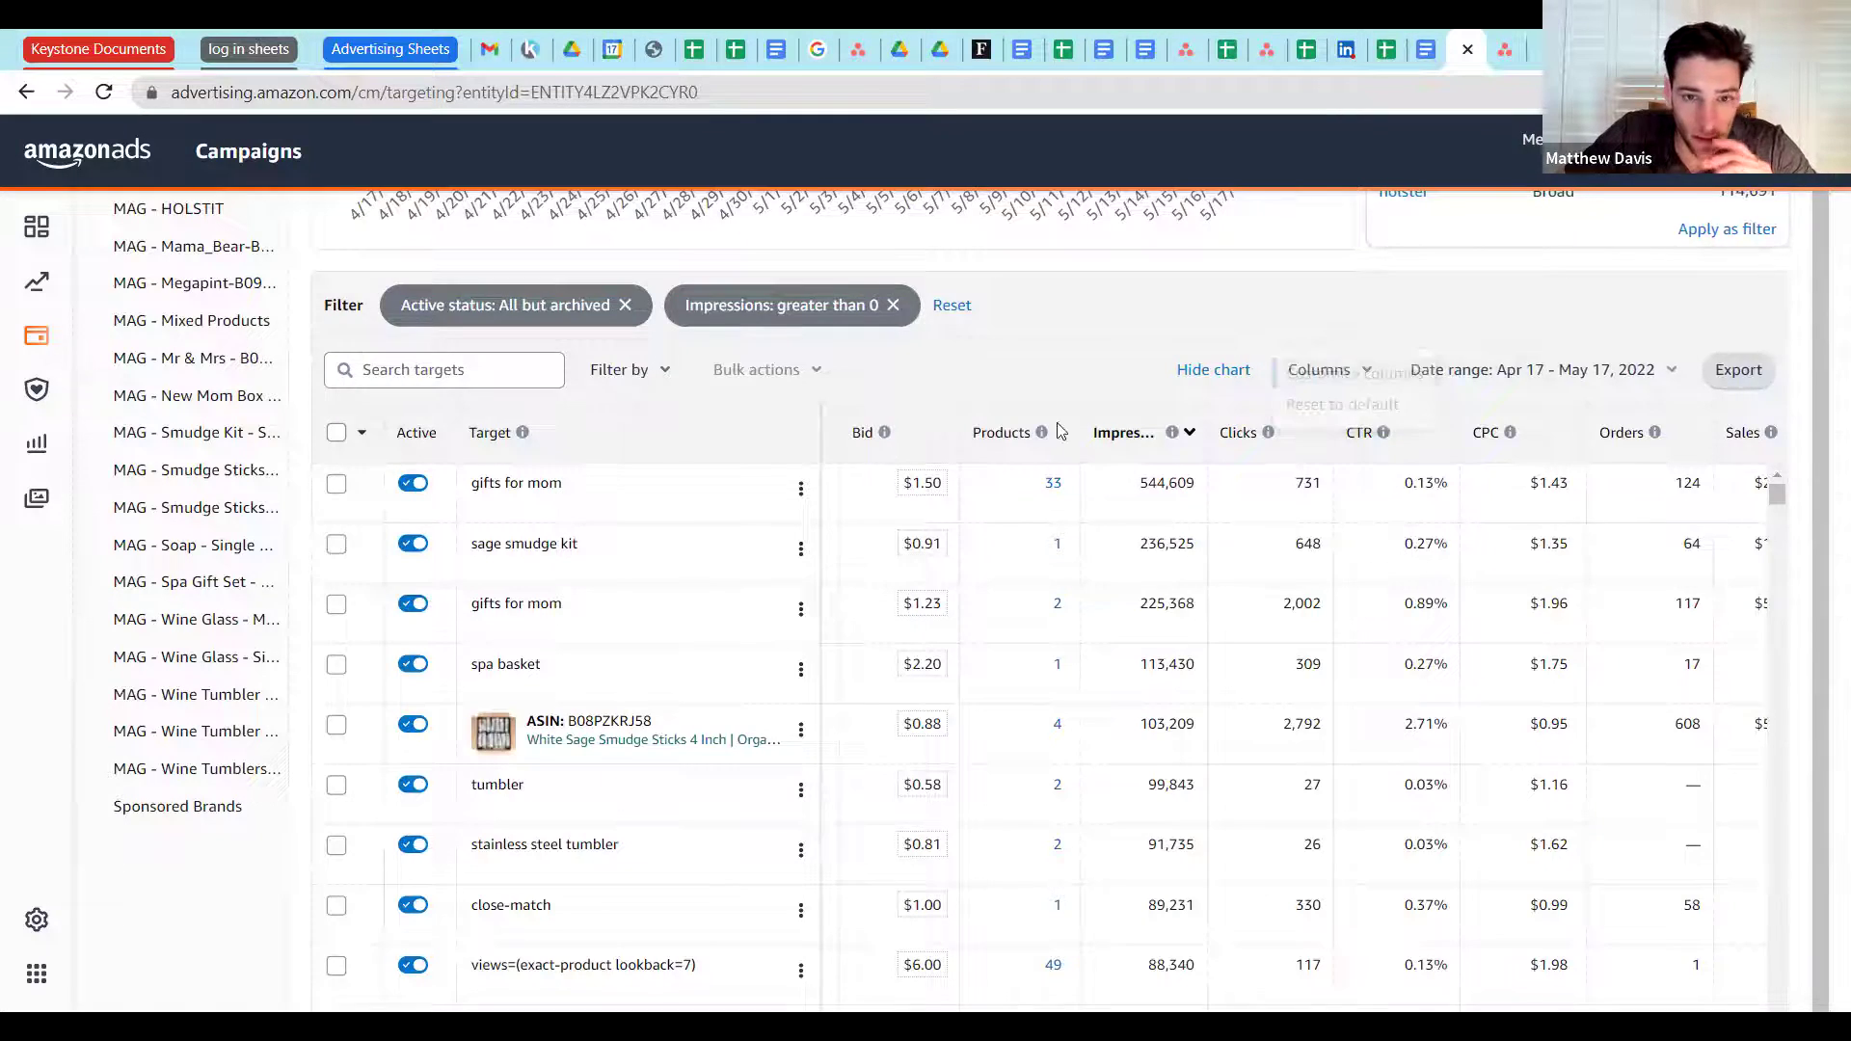
pyautogui.scroll(-2, 733, 622)
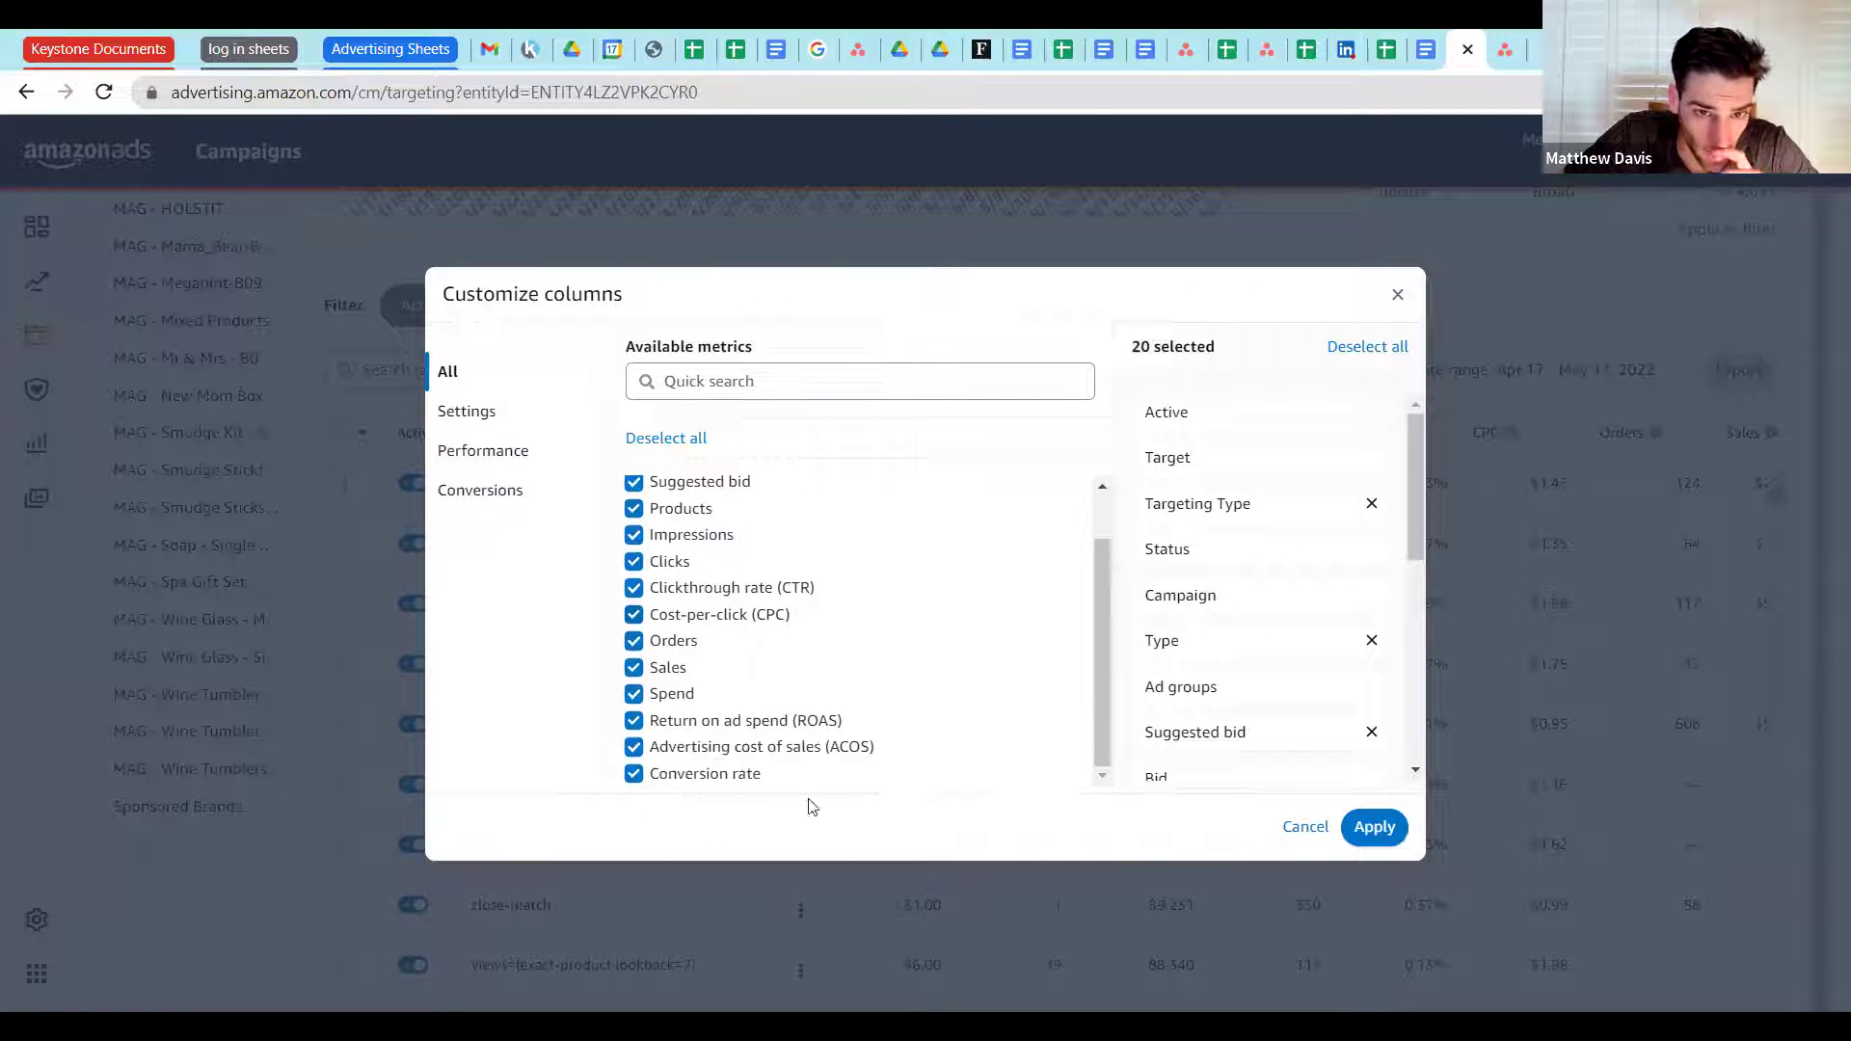
pyautogui.click(1398, 295)
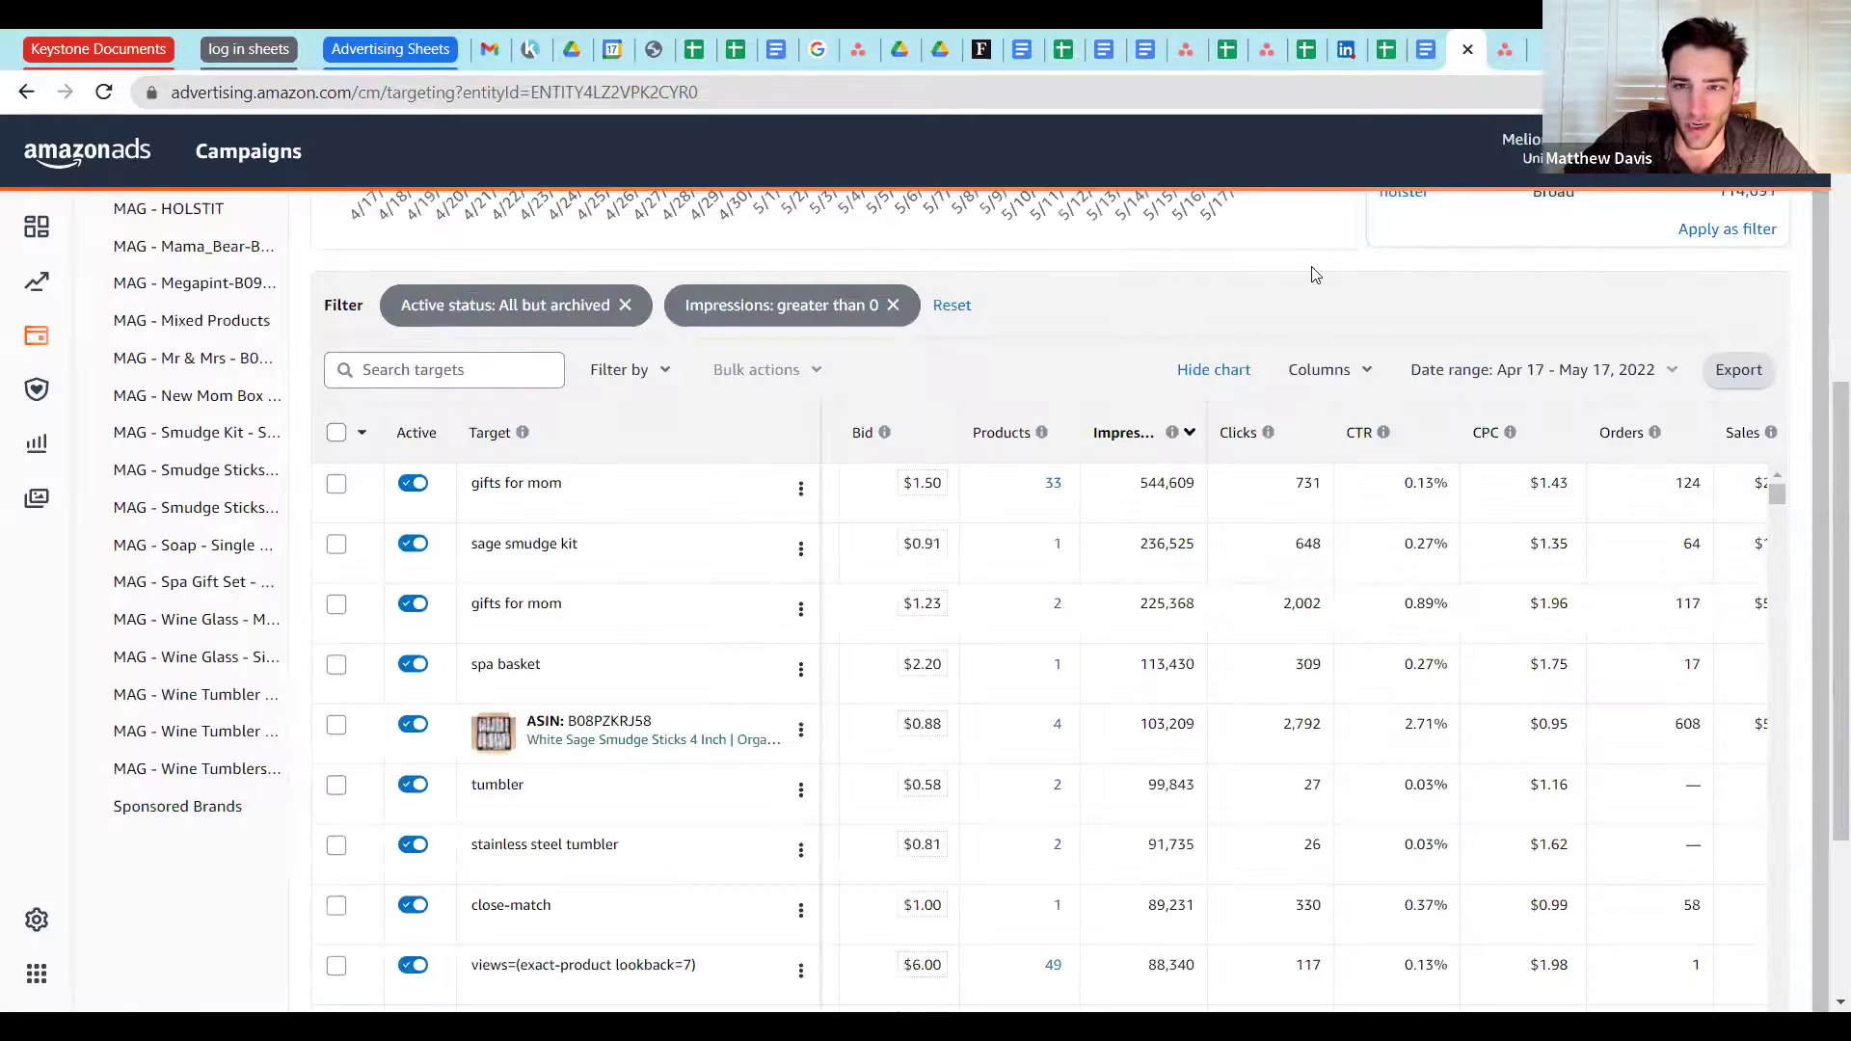
pyautogui.scroll(5, 1313, 275)
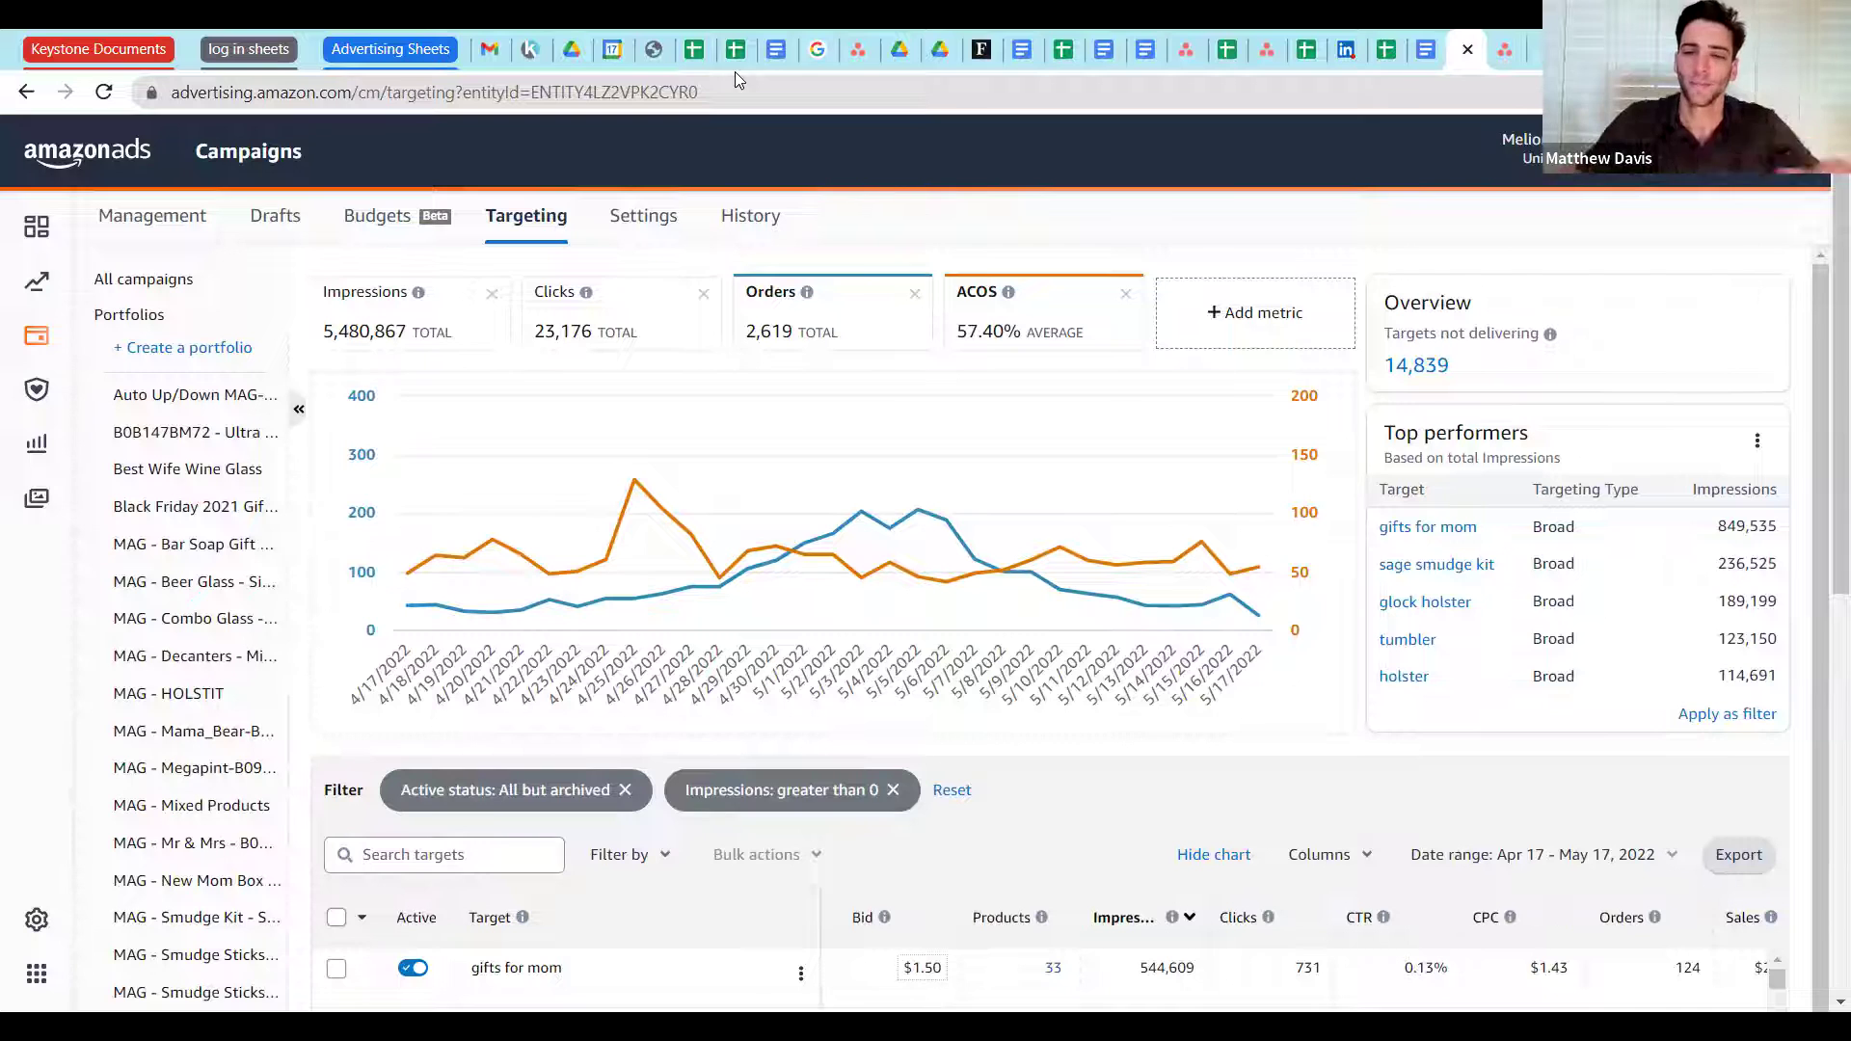
# Step: Rank top performers by Orders, then export the filtered targets and open the Targets CSV
pyautogui.click(1757, 440)
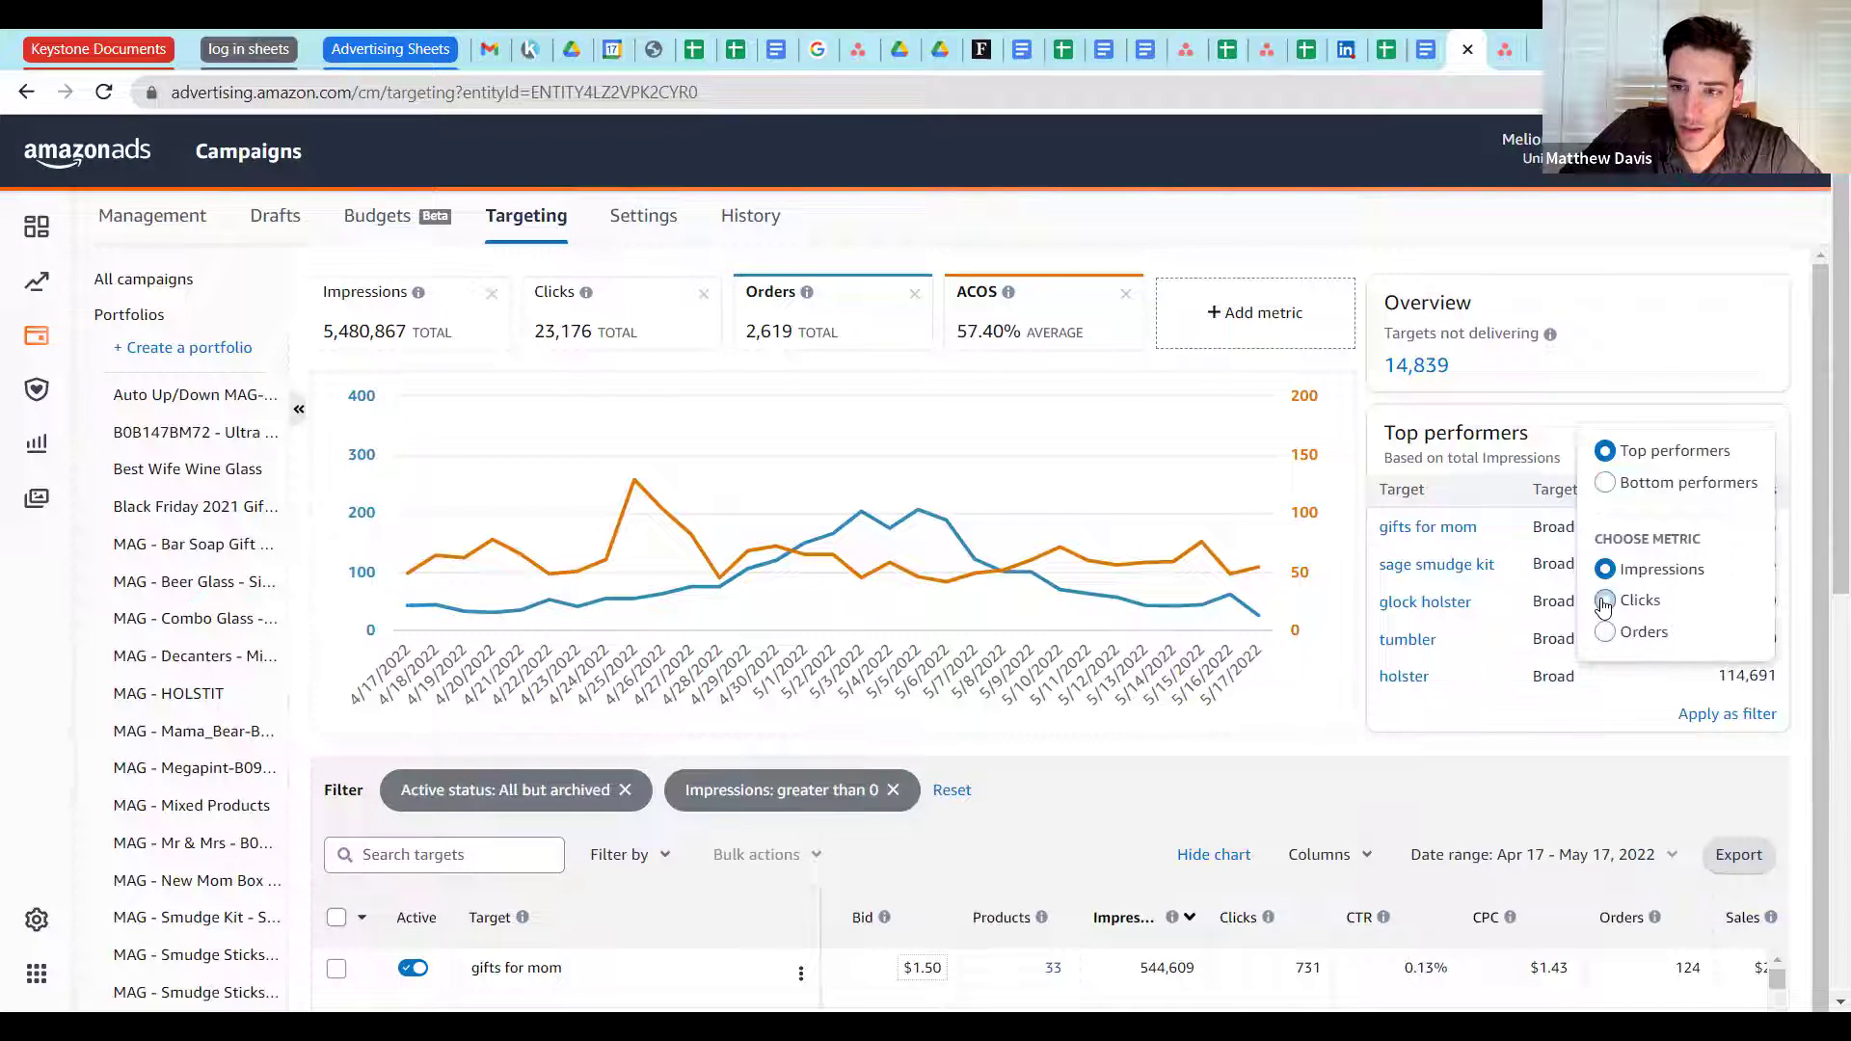
pyautogui.click(1606, 631)
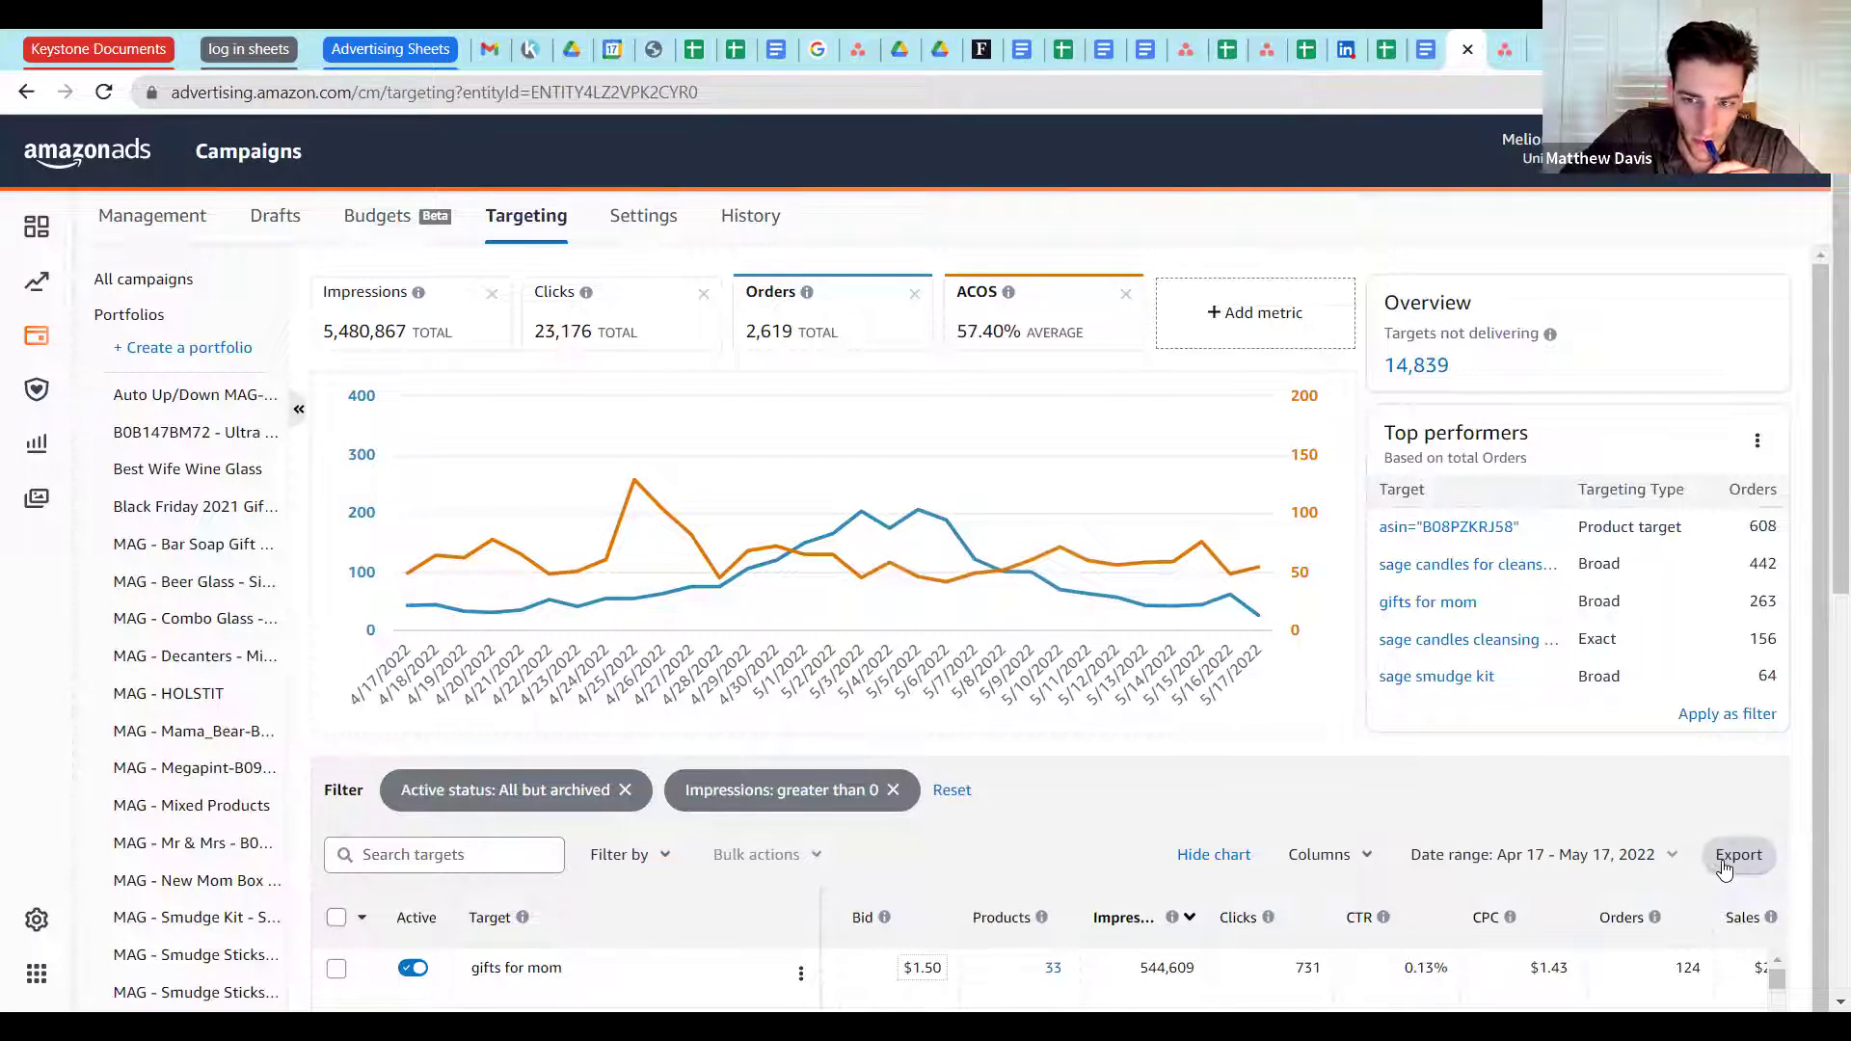
pyautogui.click(1724, 859)
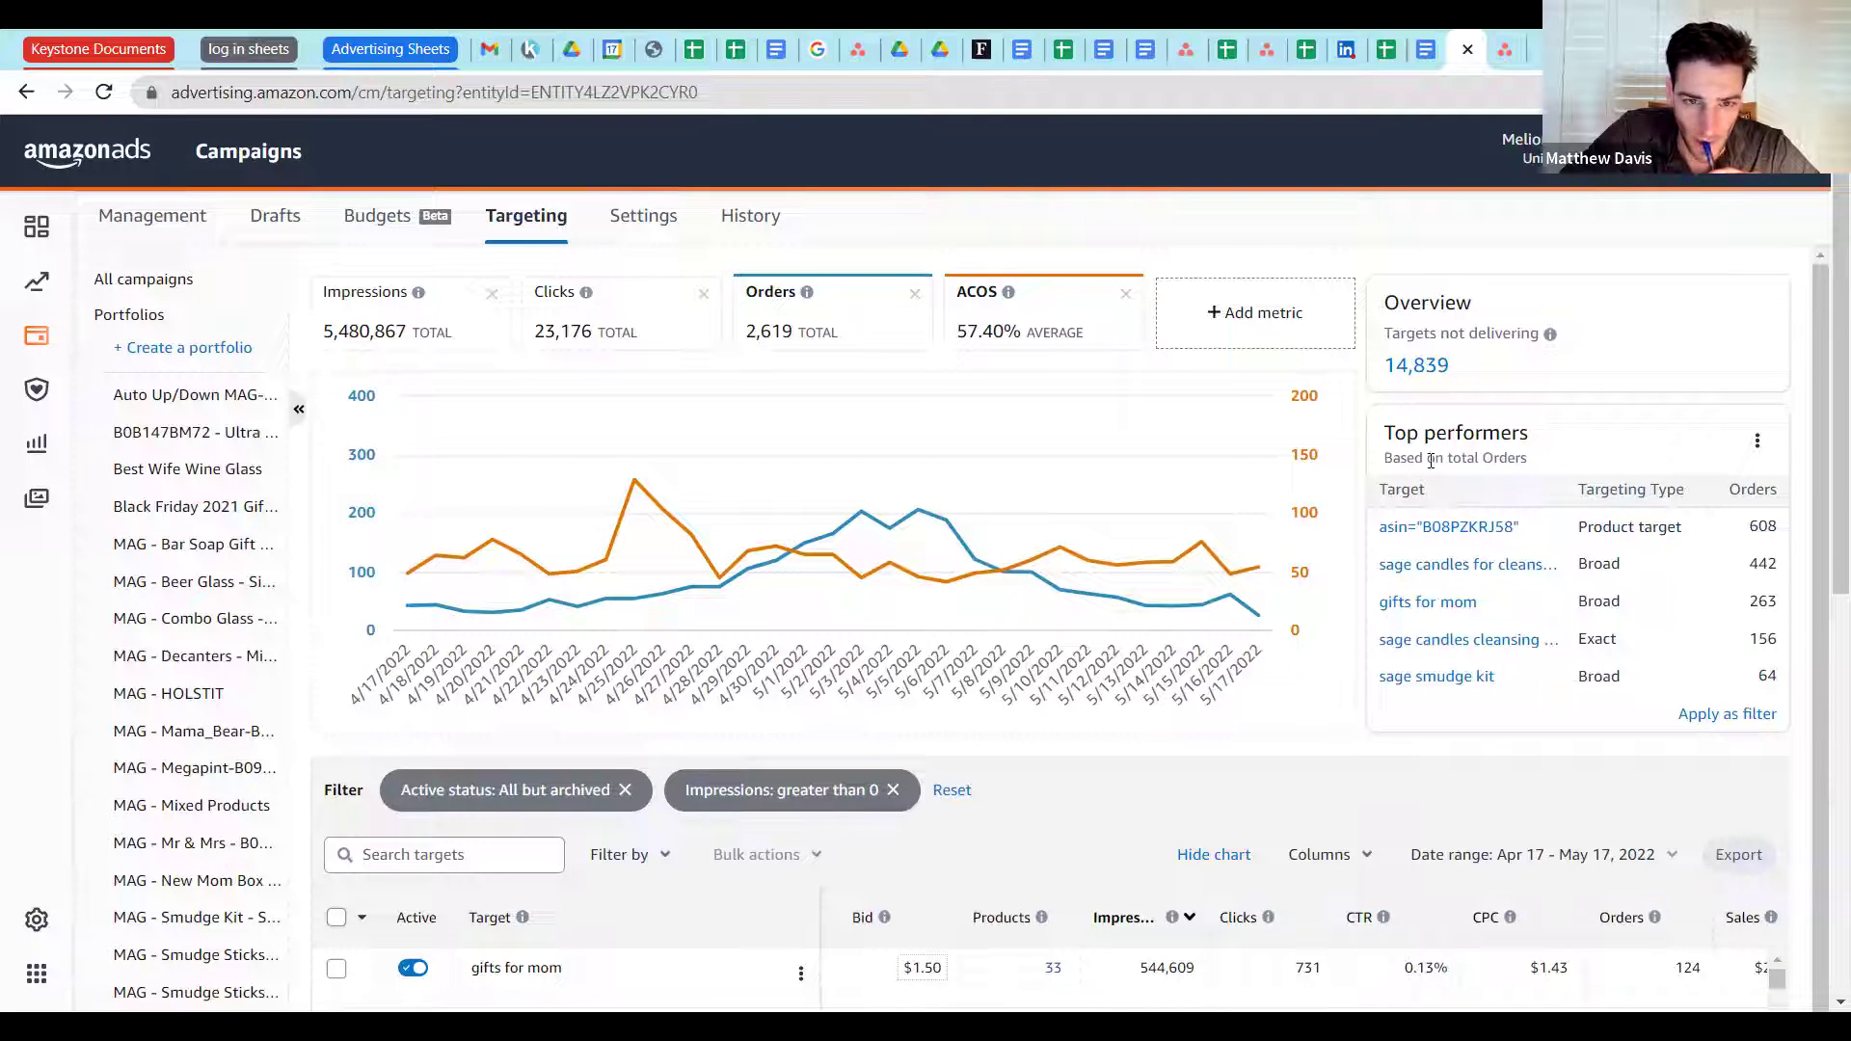
pyautogui.scroll(-2, 214, 985)
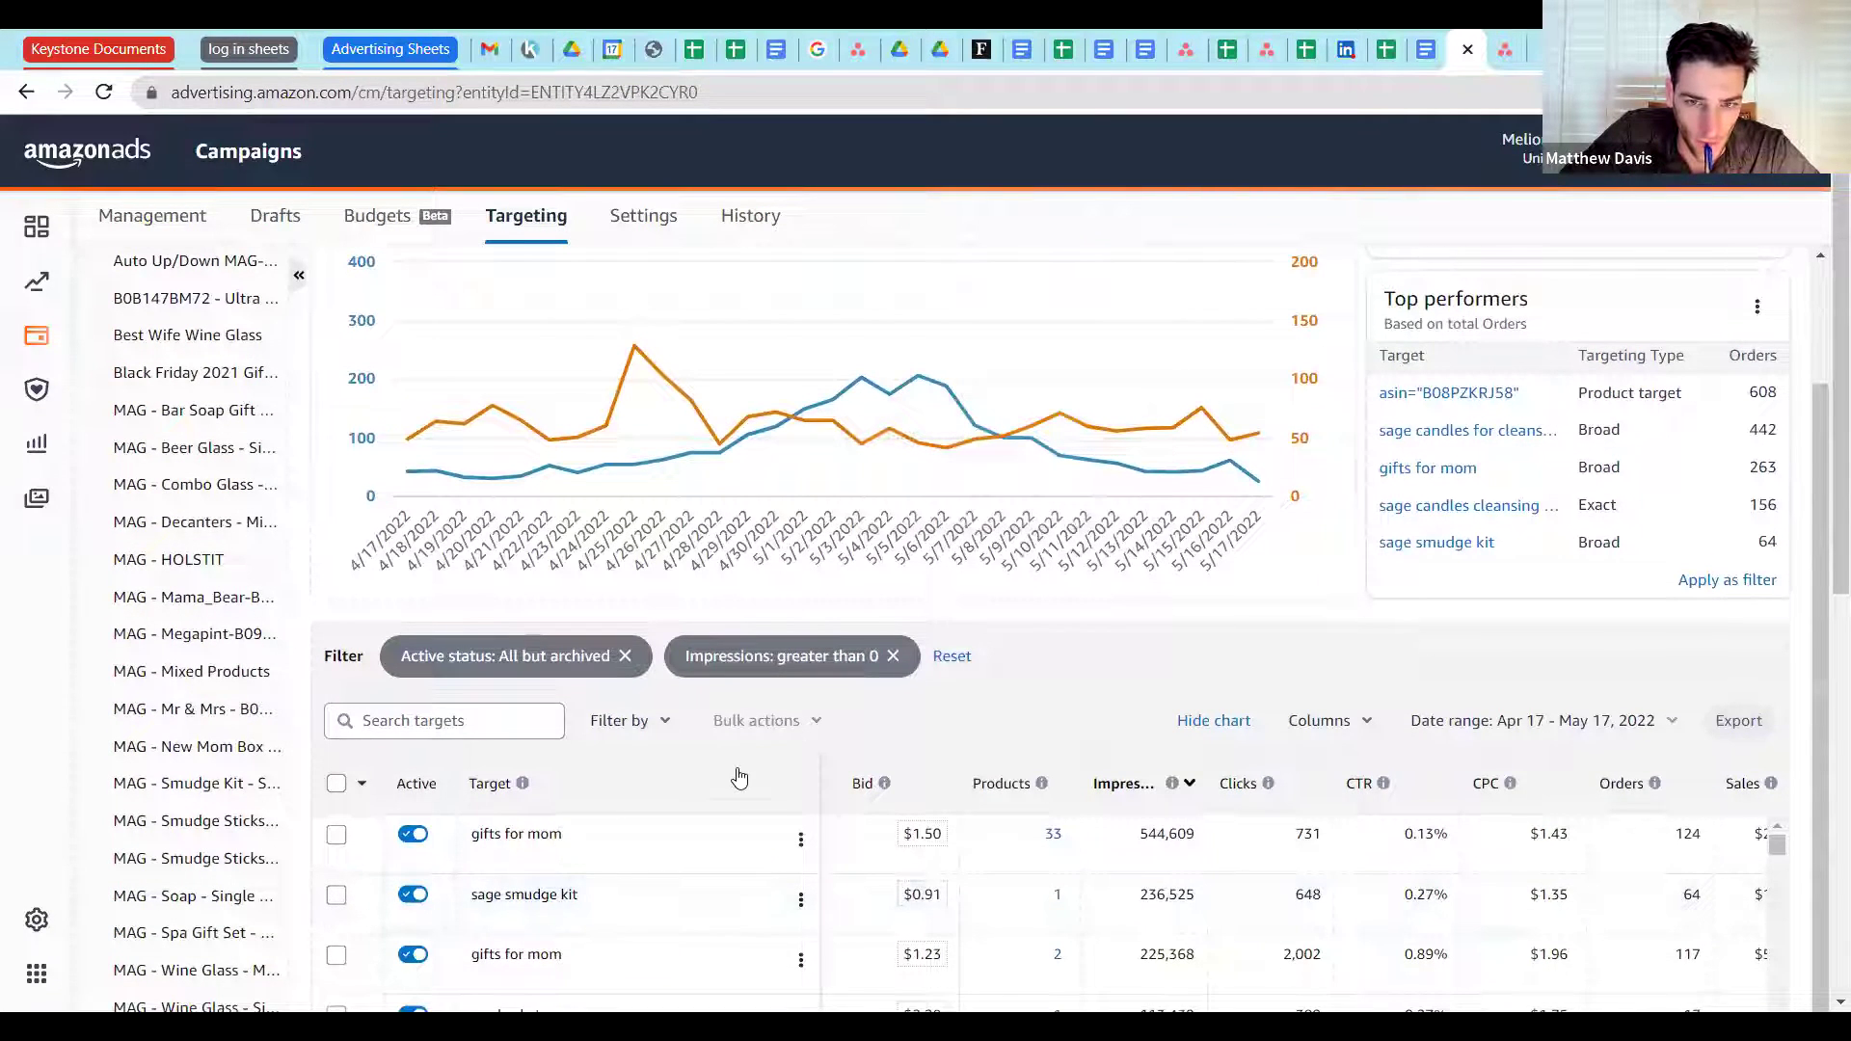
pyautogui.click(169, 982)
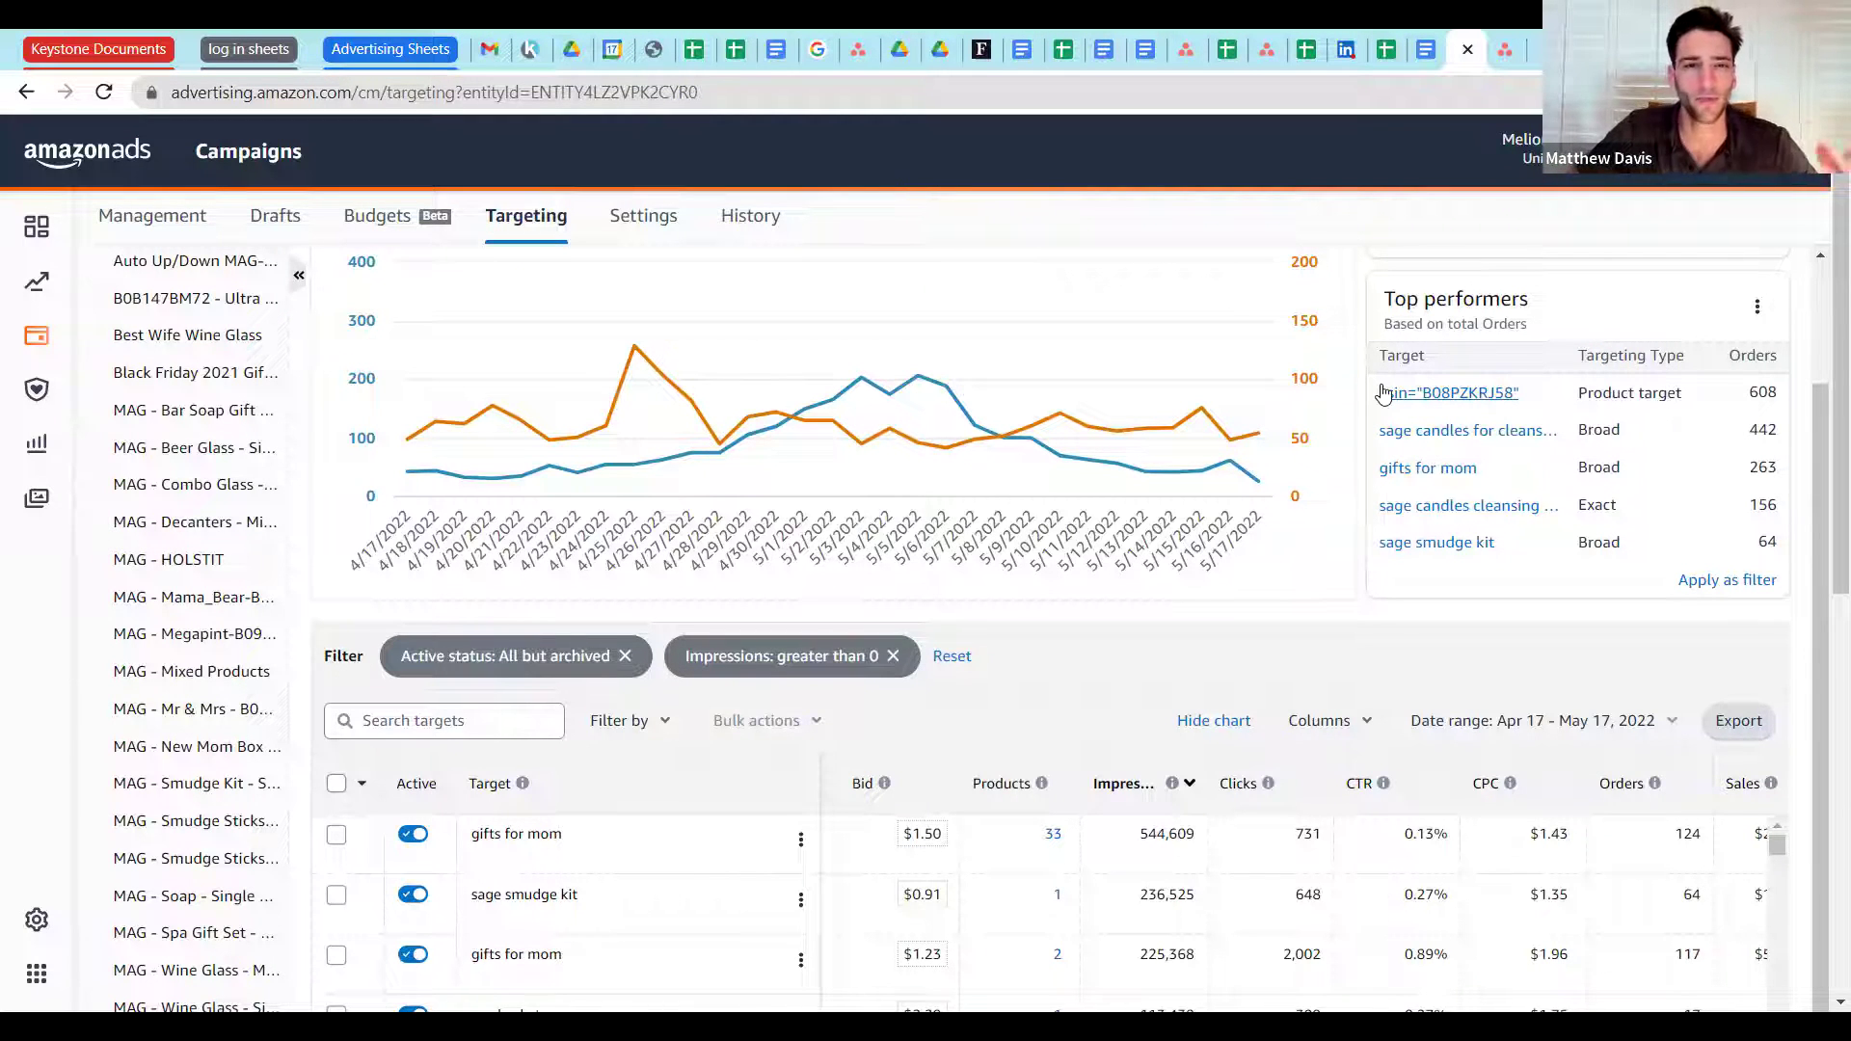
pyautogui.scroll(2, 743, 540)
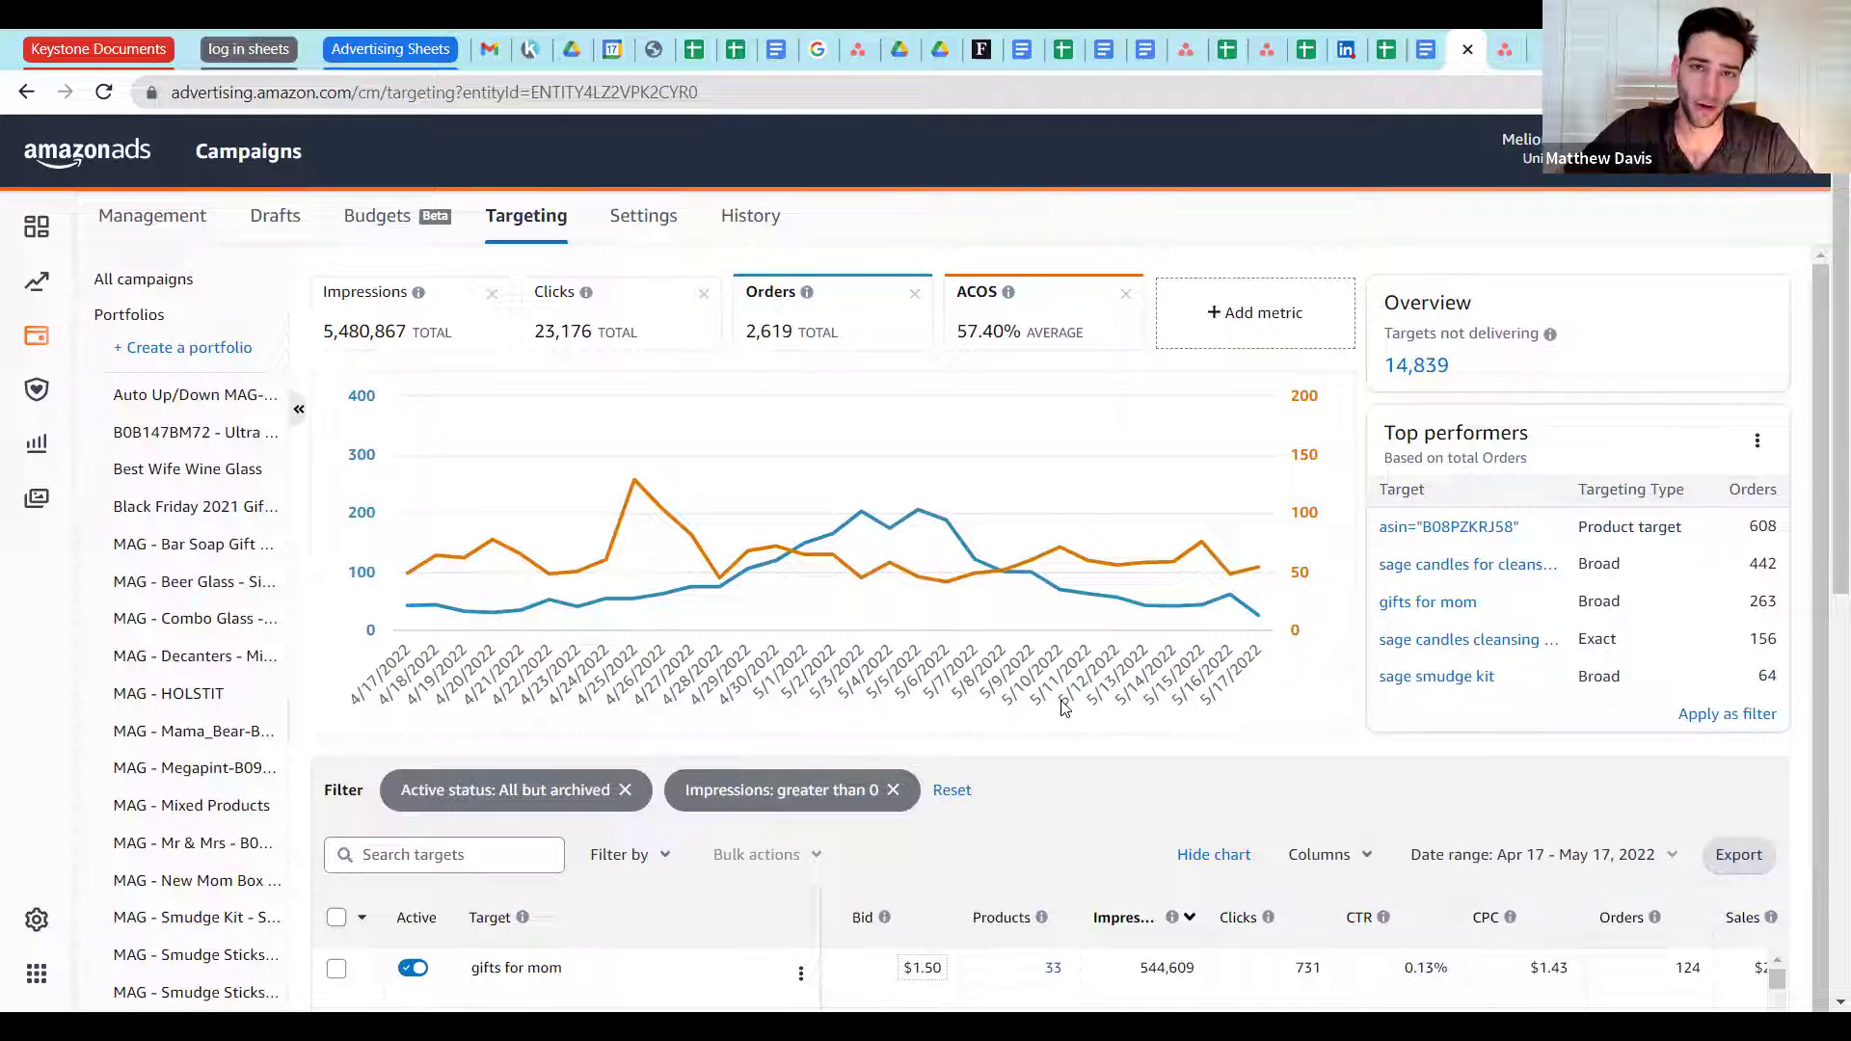
pyautogui.scroll(-1, 421, 736)
pyautogui.scroll(-2, 421, 736)
pyautogui.scroll(1, 1446, 501)
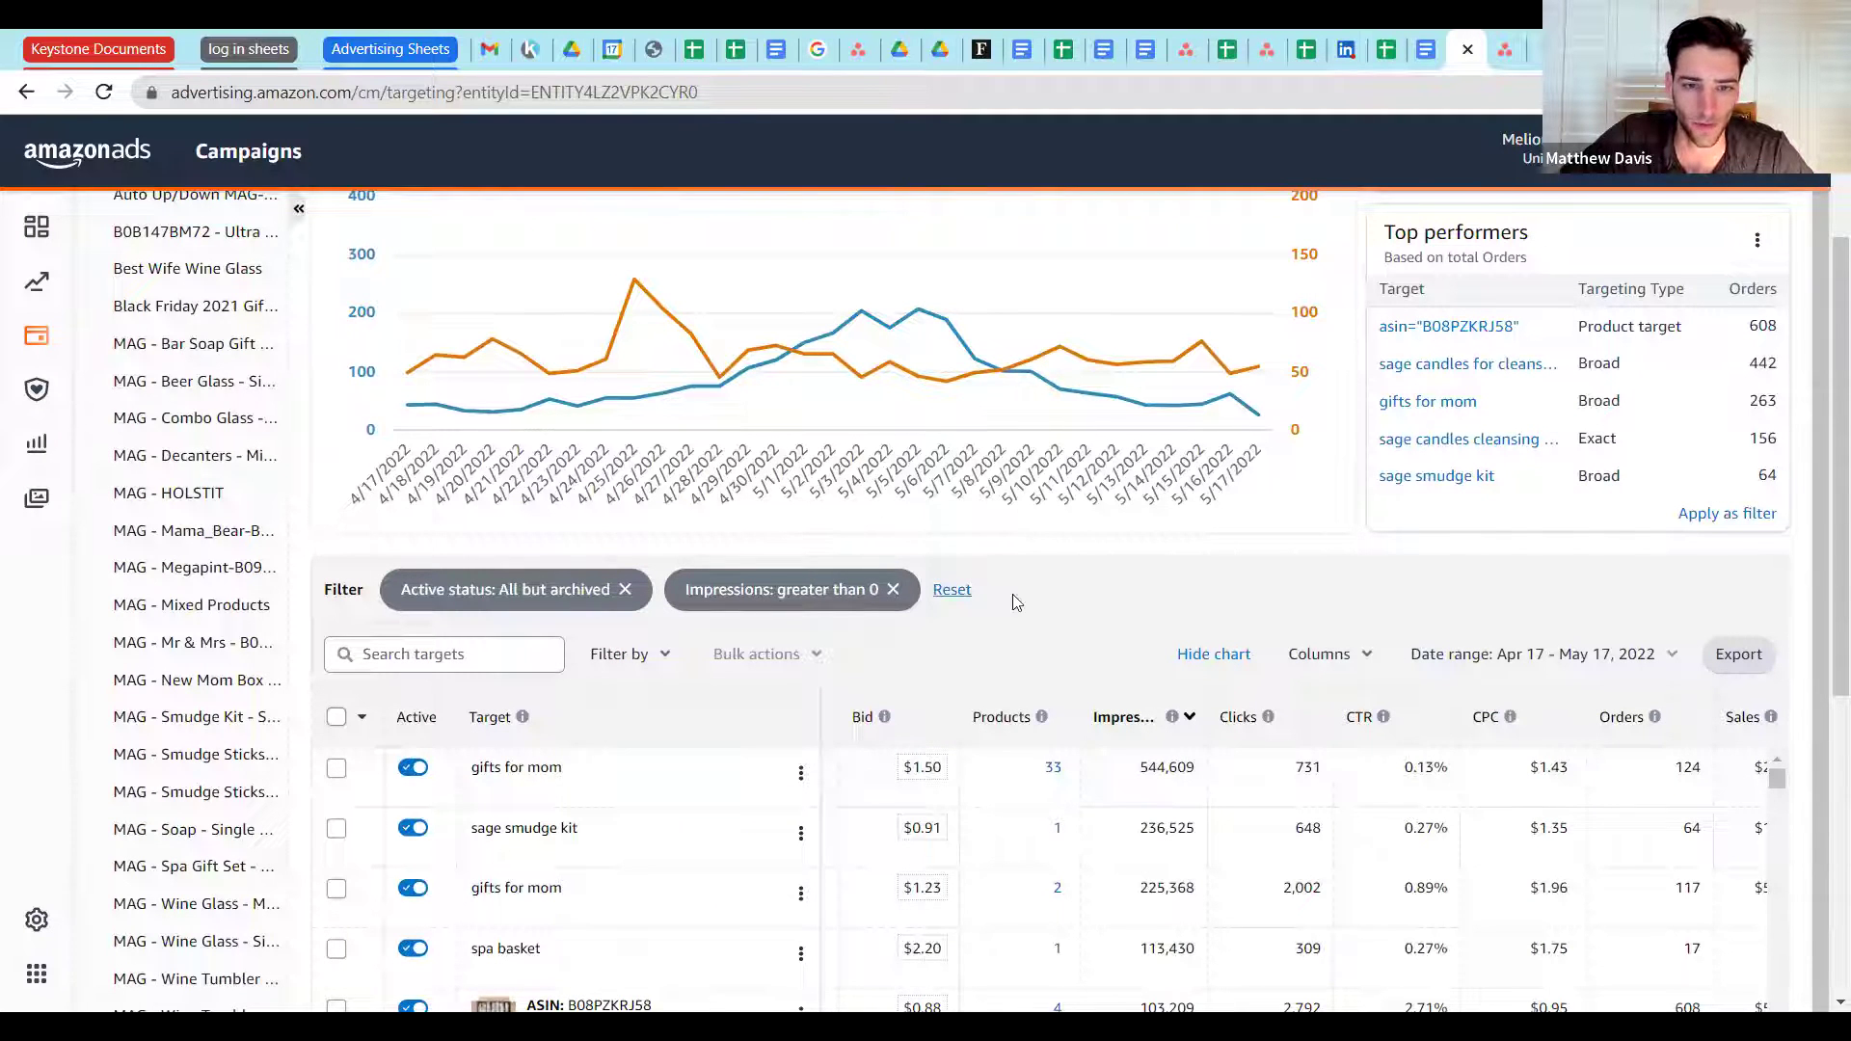
pyautogui.scroll(2, 1644, 544)
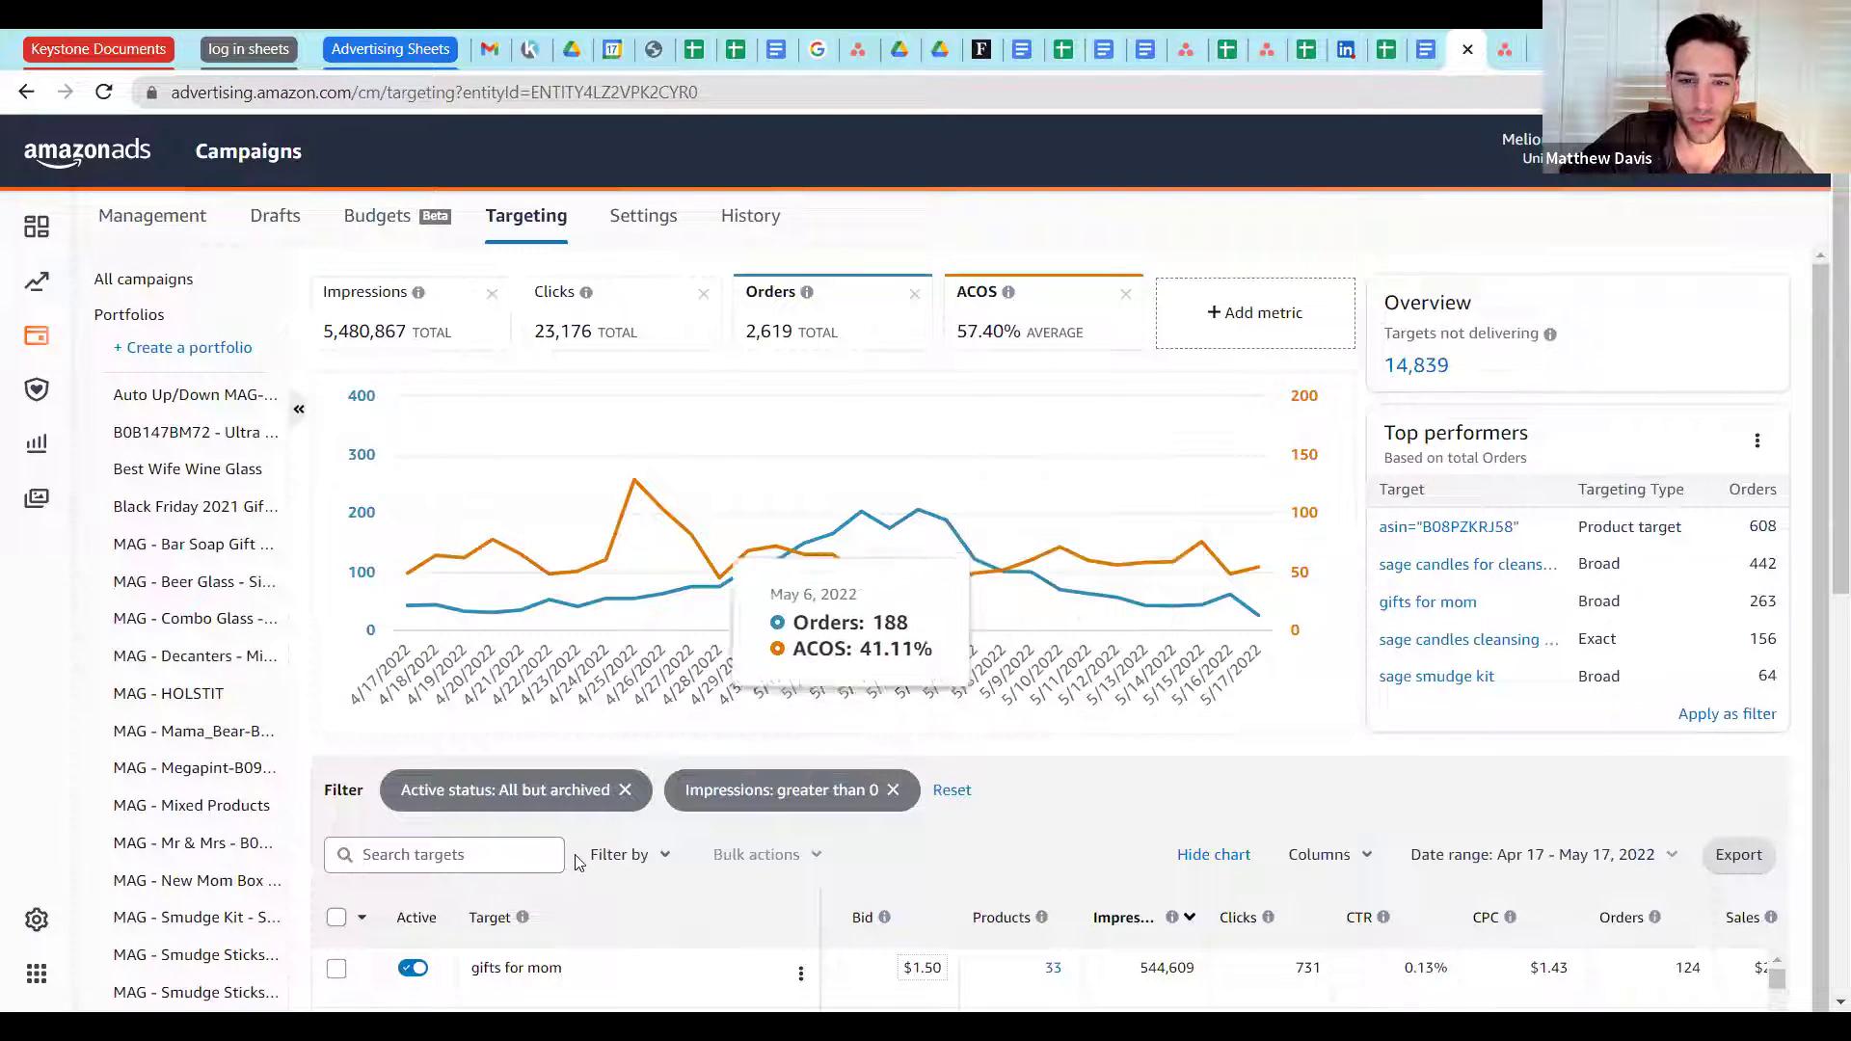
# Step: Limit Active status to Enabled and remove the Impressions greater than 0 filter
pyautogui.click(622, 790)
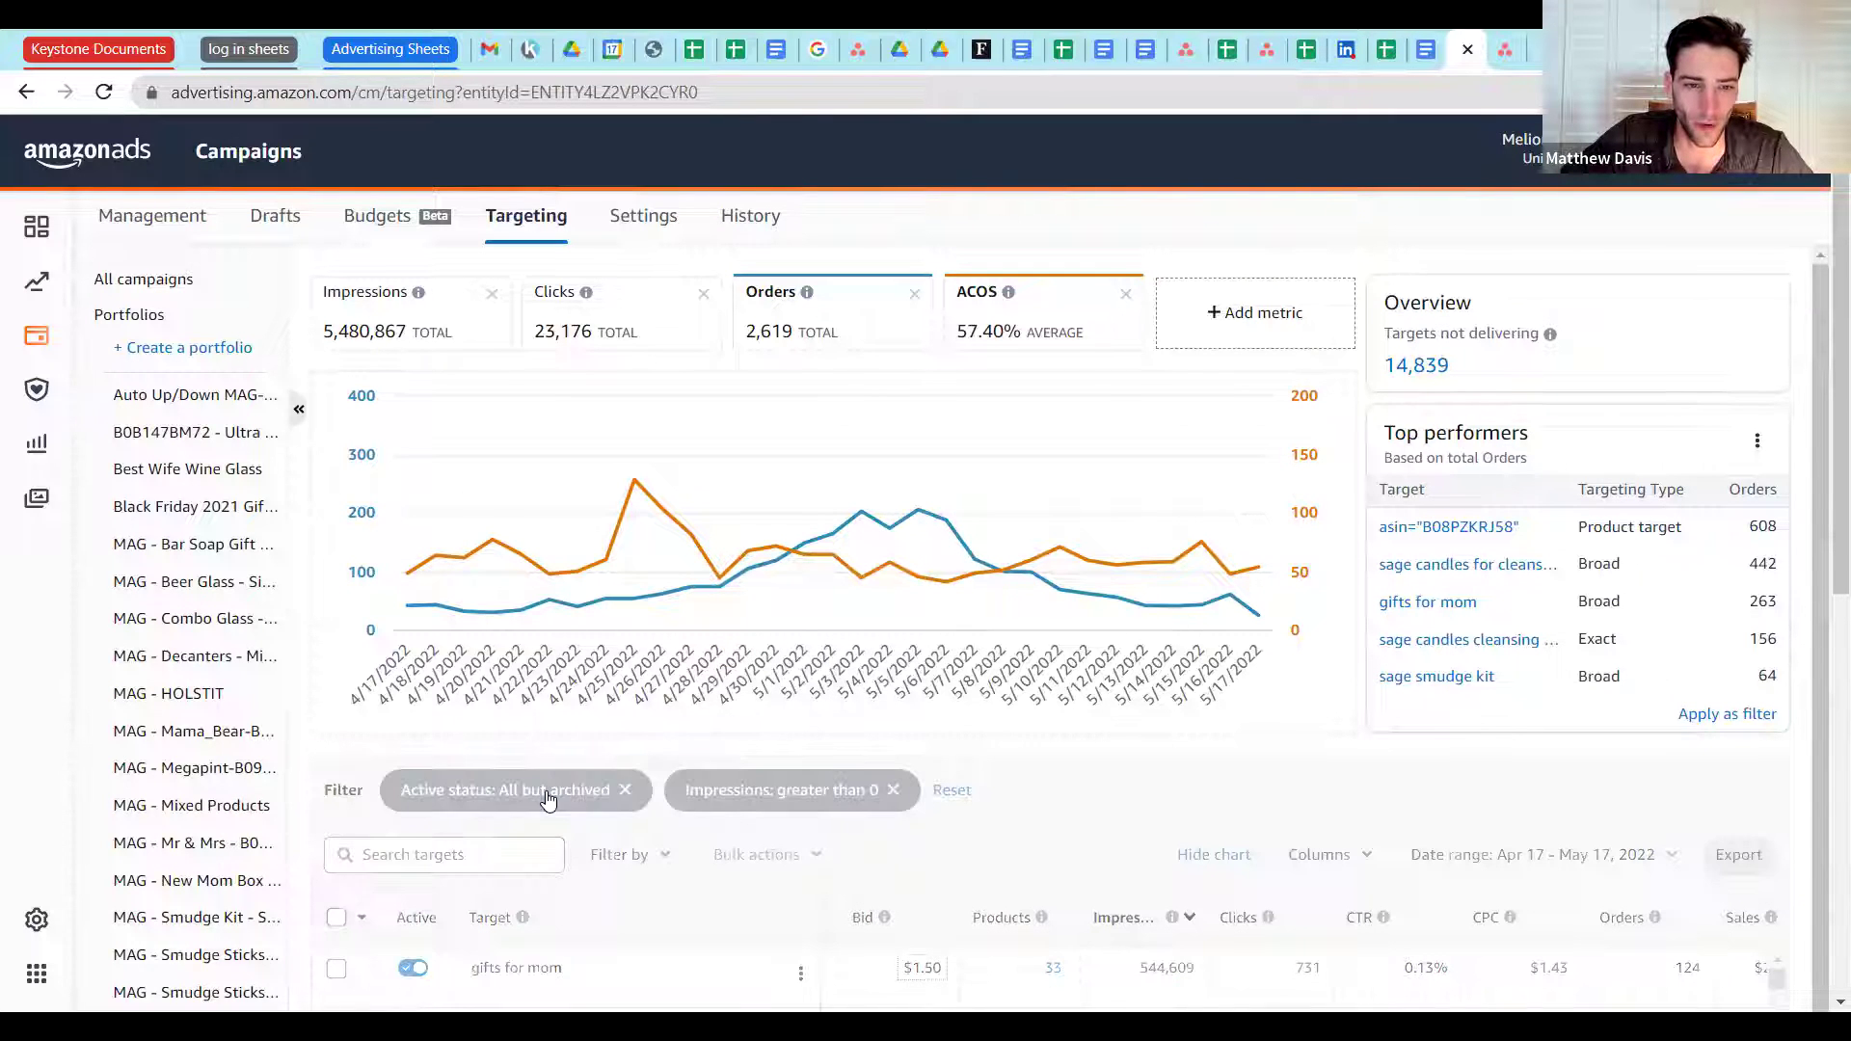
pyautogui.click(547, 799)
pyautogui.click(408, 861)
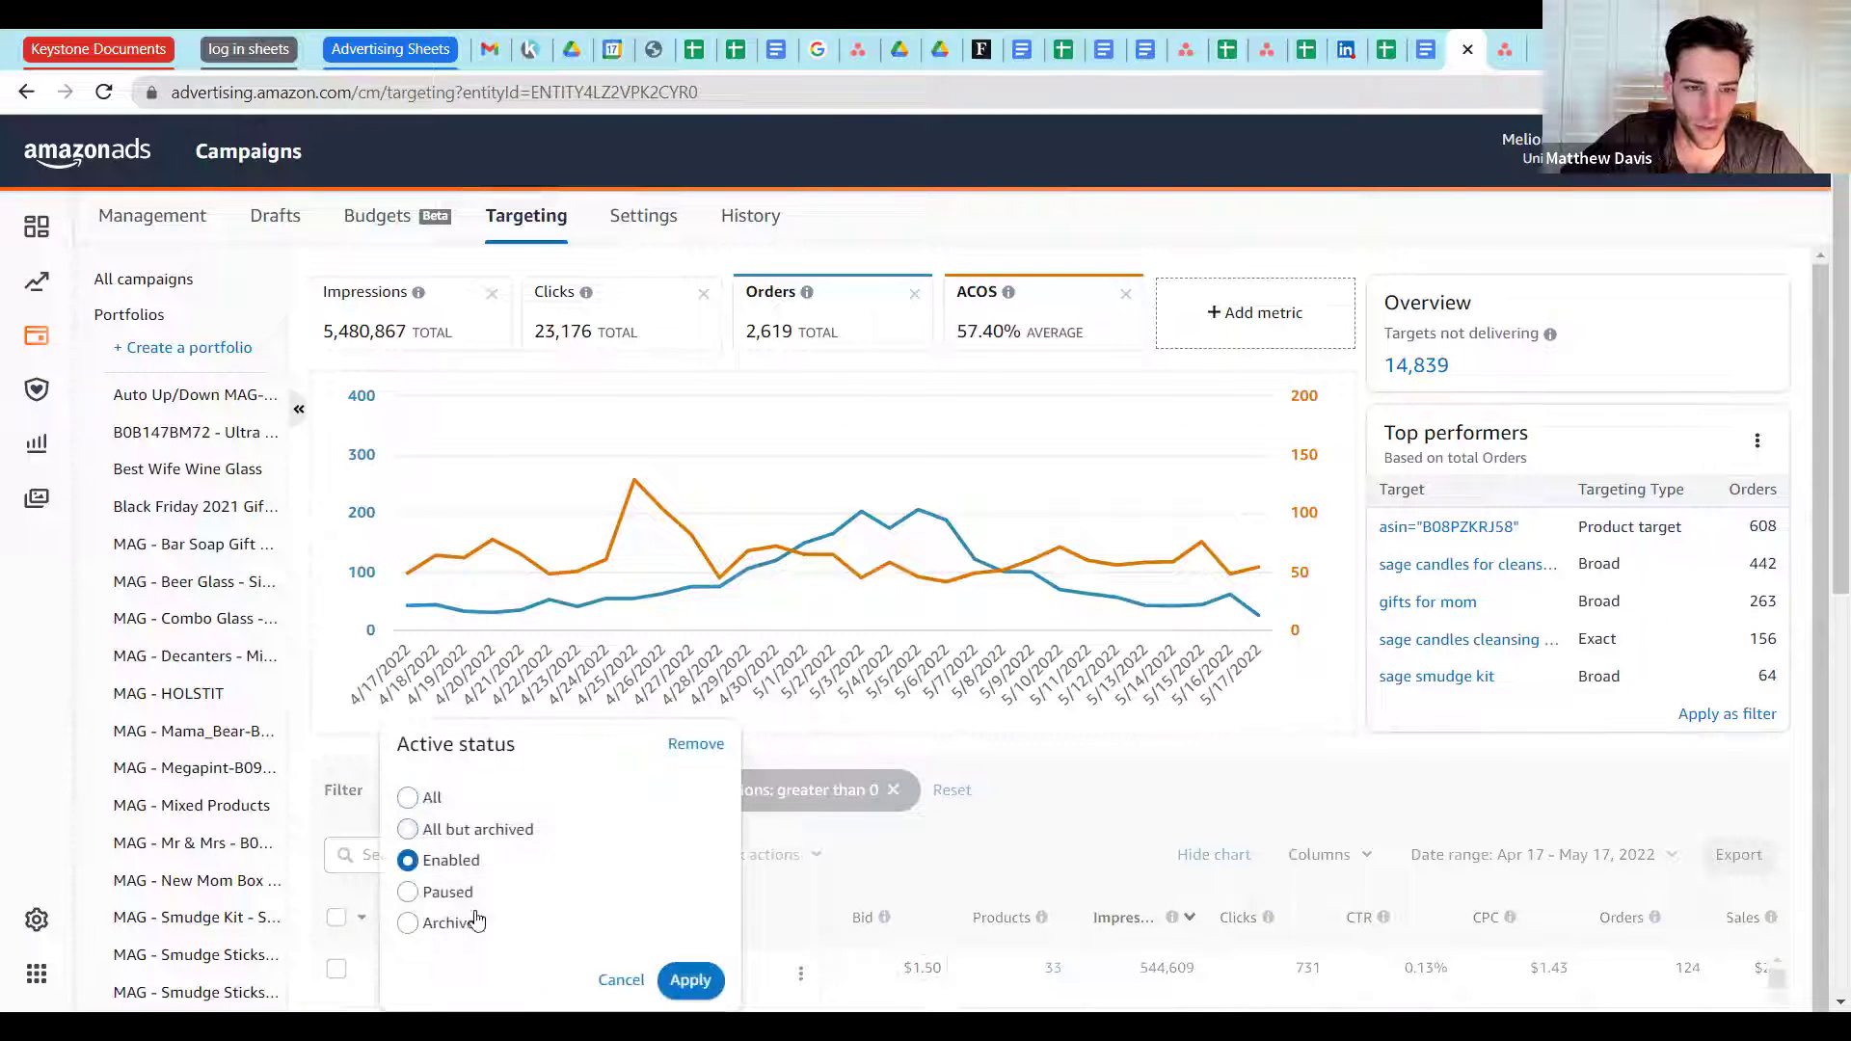
pyautogui.click(691, 981)
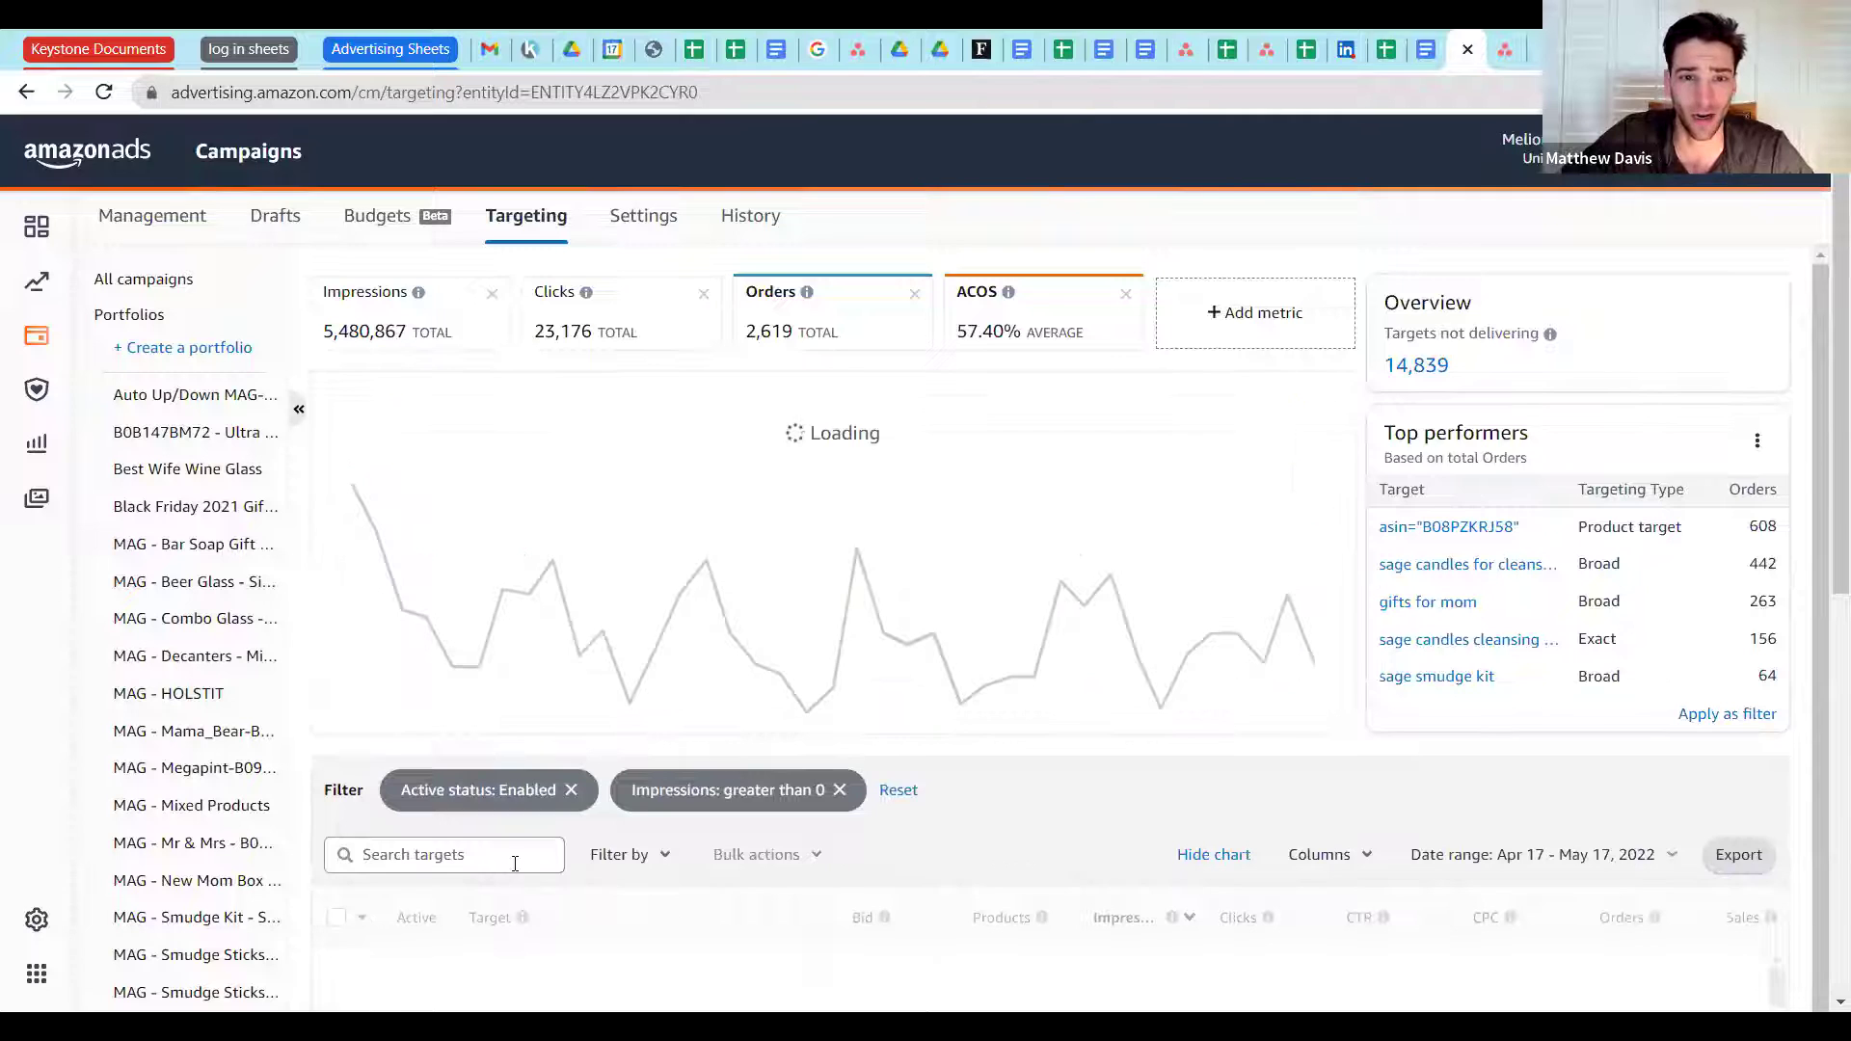
pyautogui.scroll(-1, 881, 762)
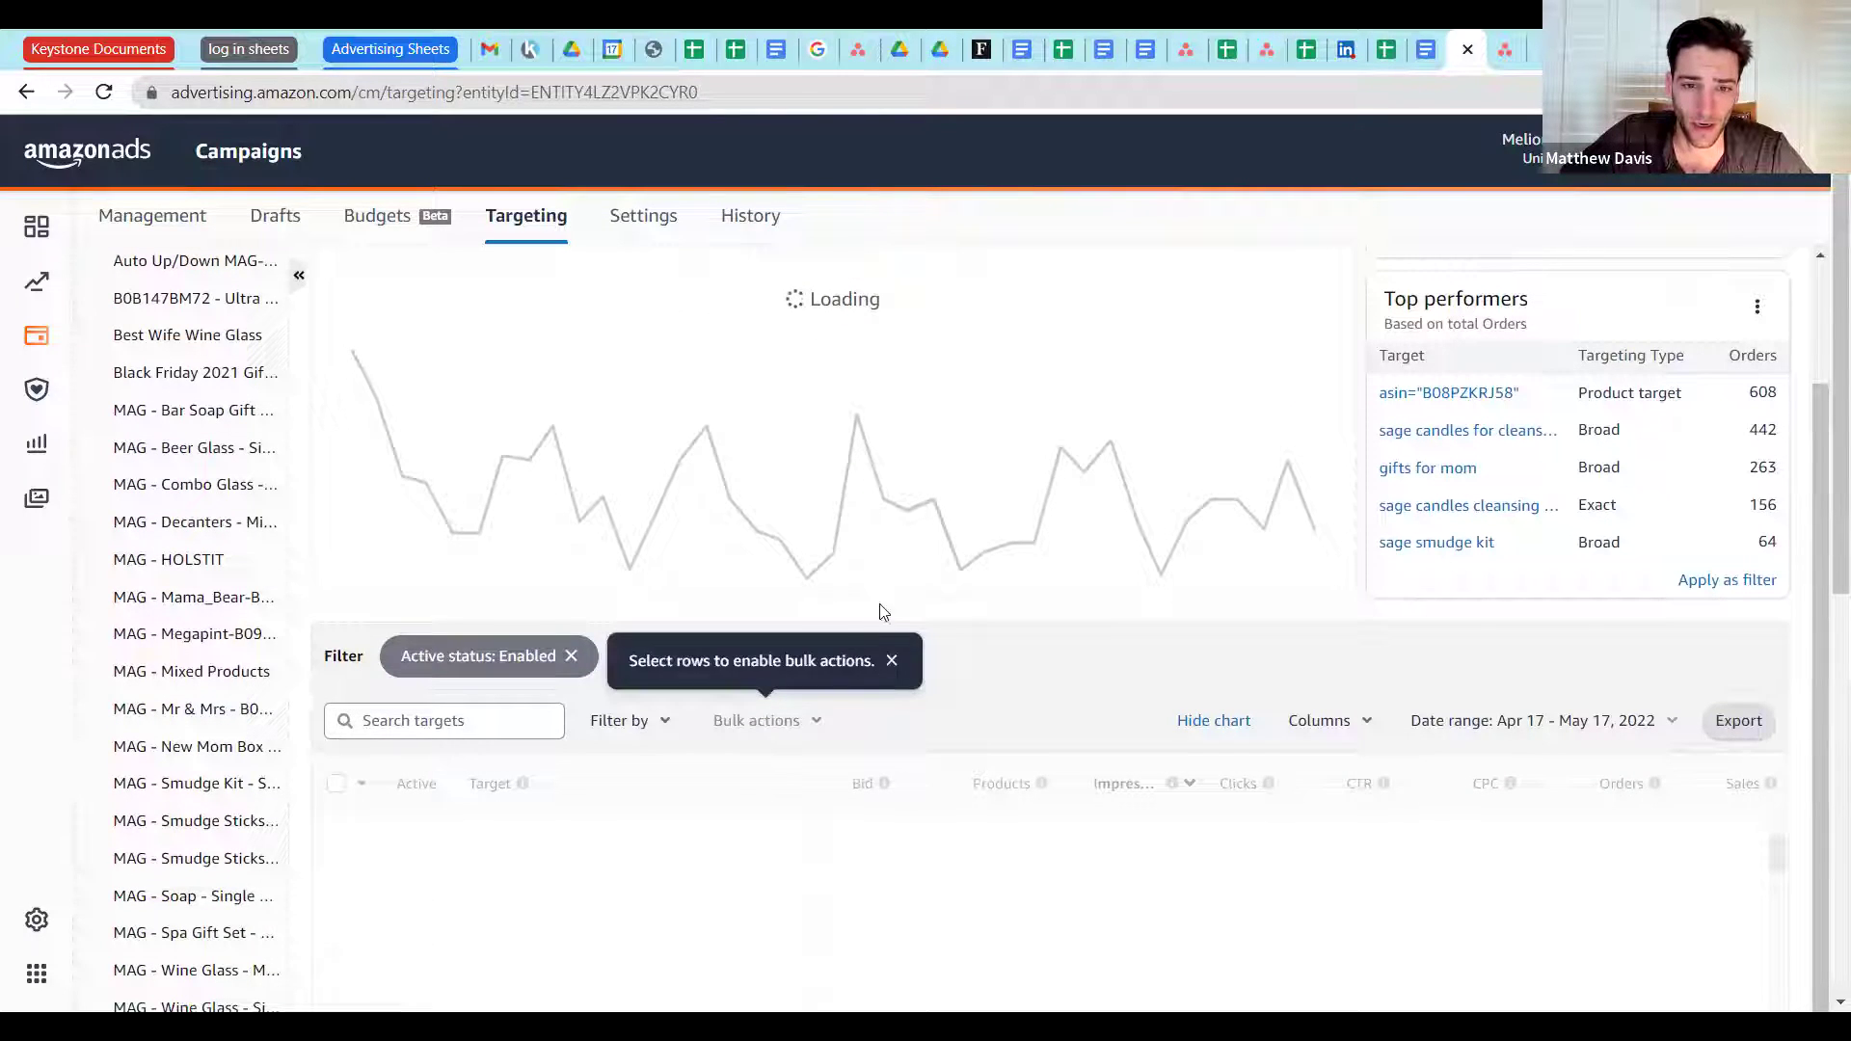
pyautogui.click(838, 657)
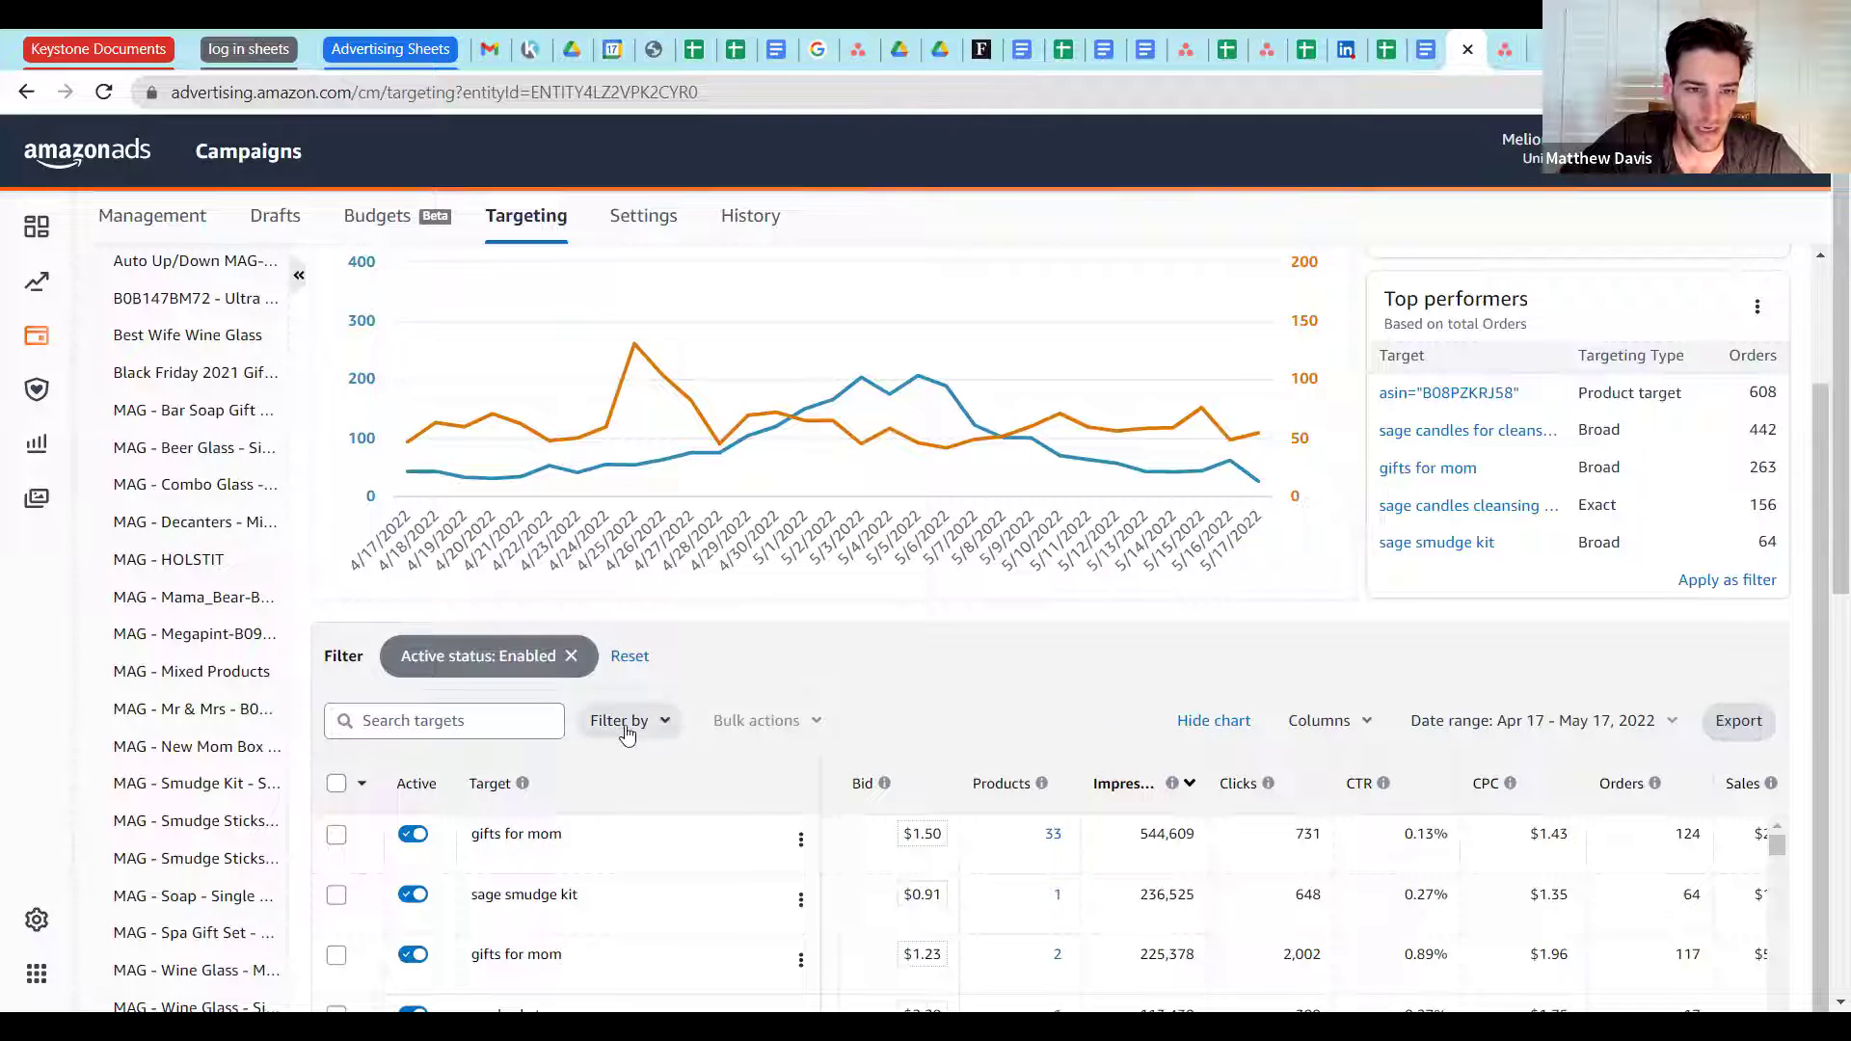
# Step: Add an Orders equals 0 filter to list only zero-order targets
pyautogui.click(633, 730)
pyautogui.click(615, 830)
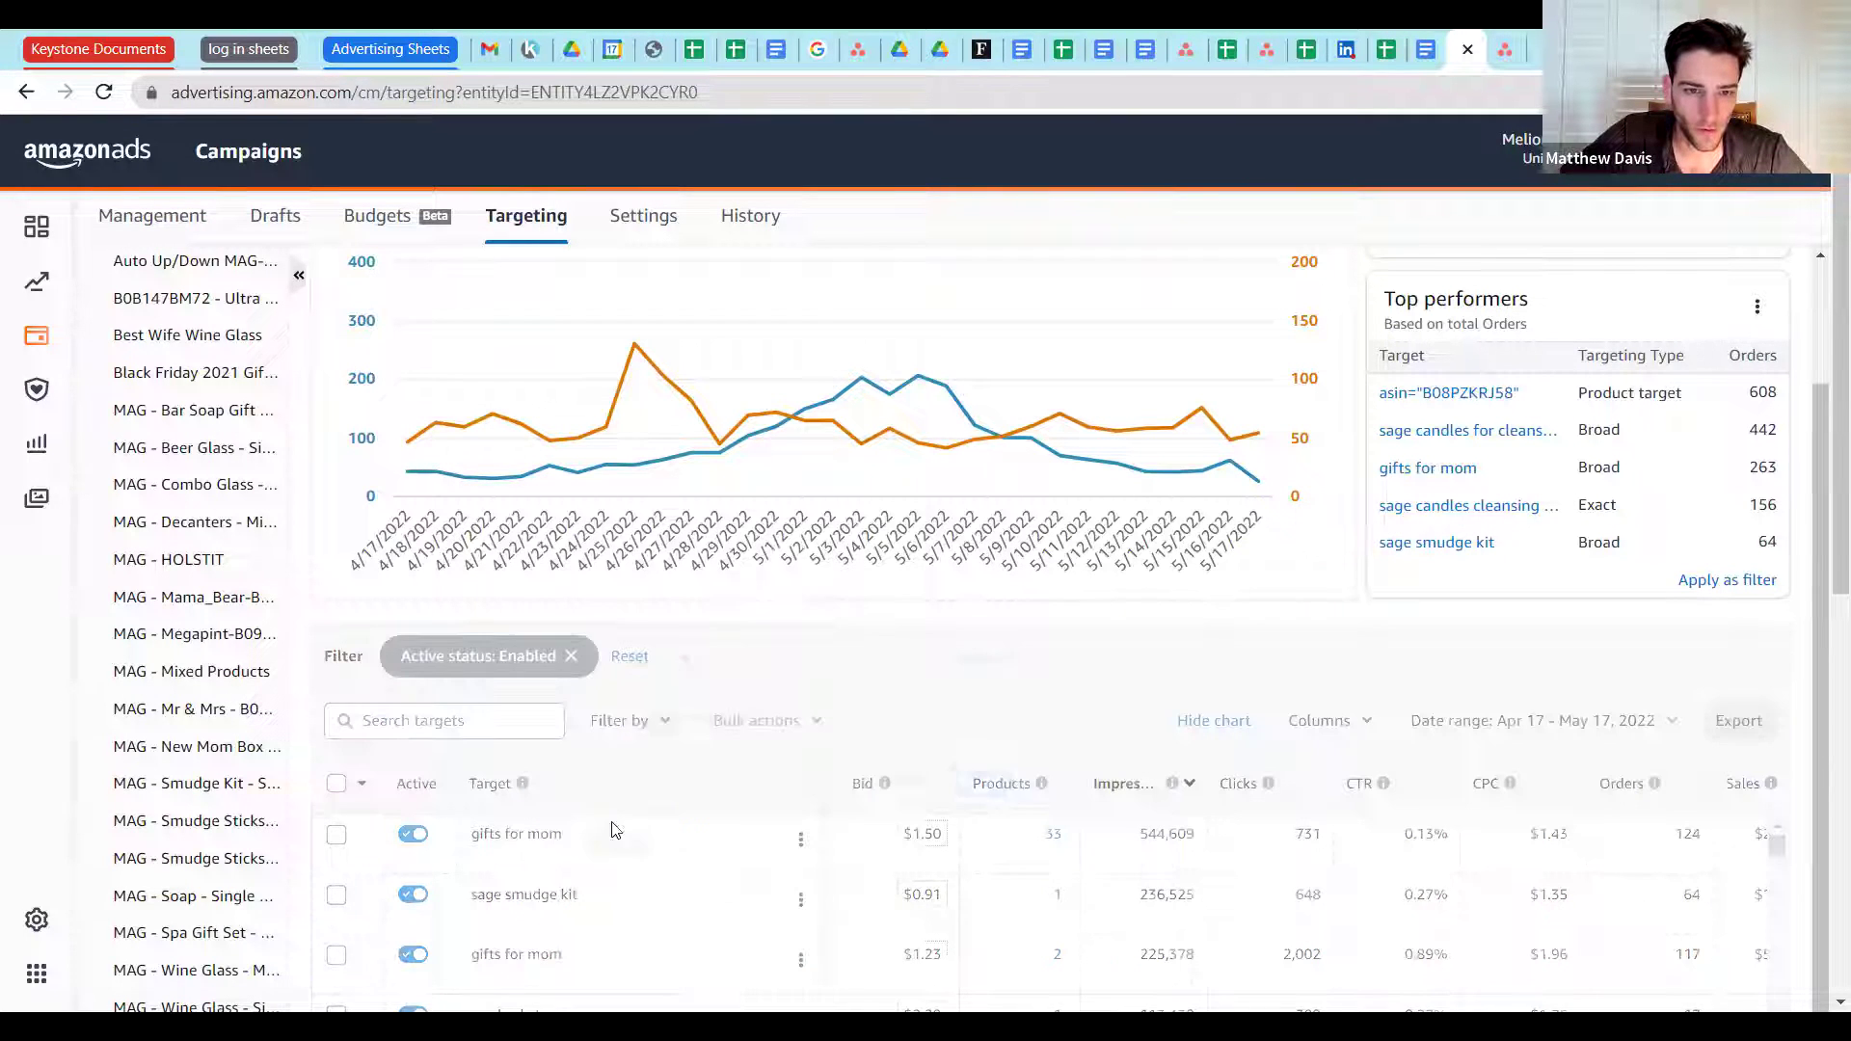
pyautogui.click(827, 719)
pyautogui.click(741, 718)
pyautogui.click(673, 758)
pyautogui.click(979, 780)
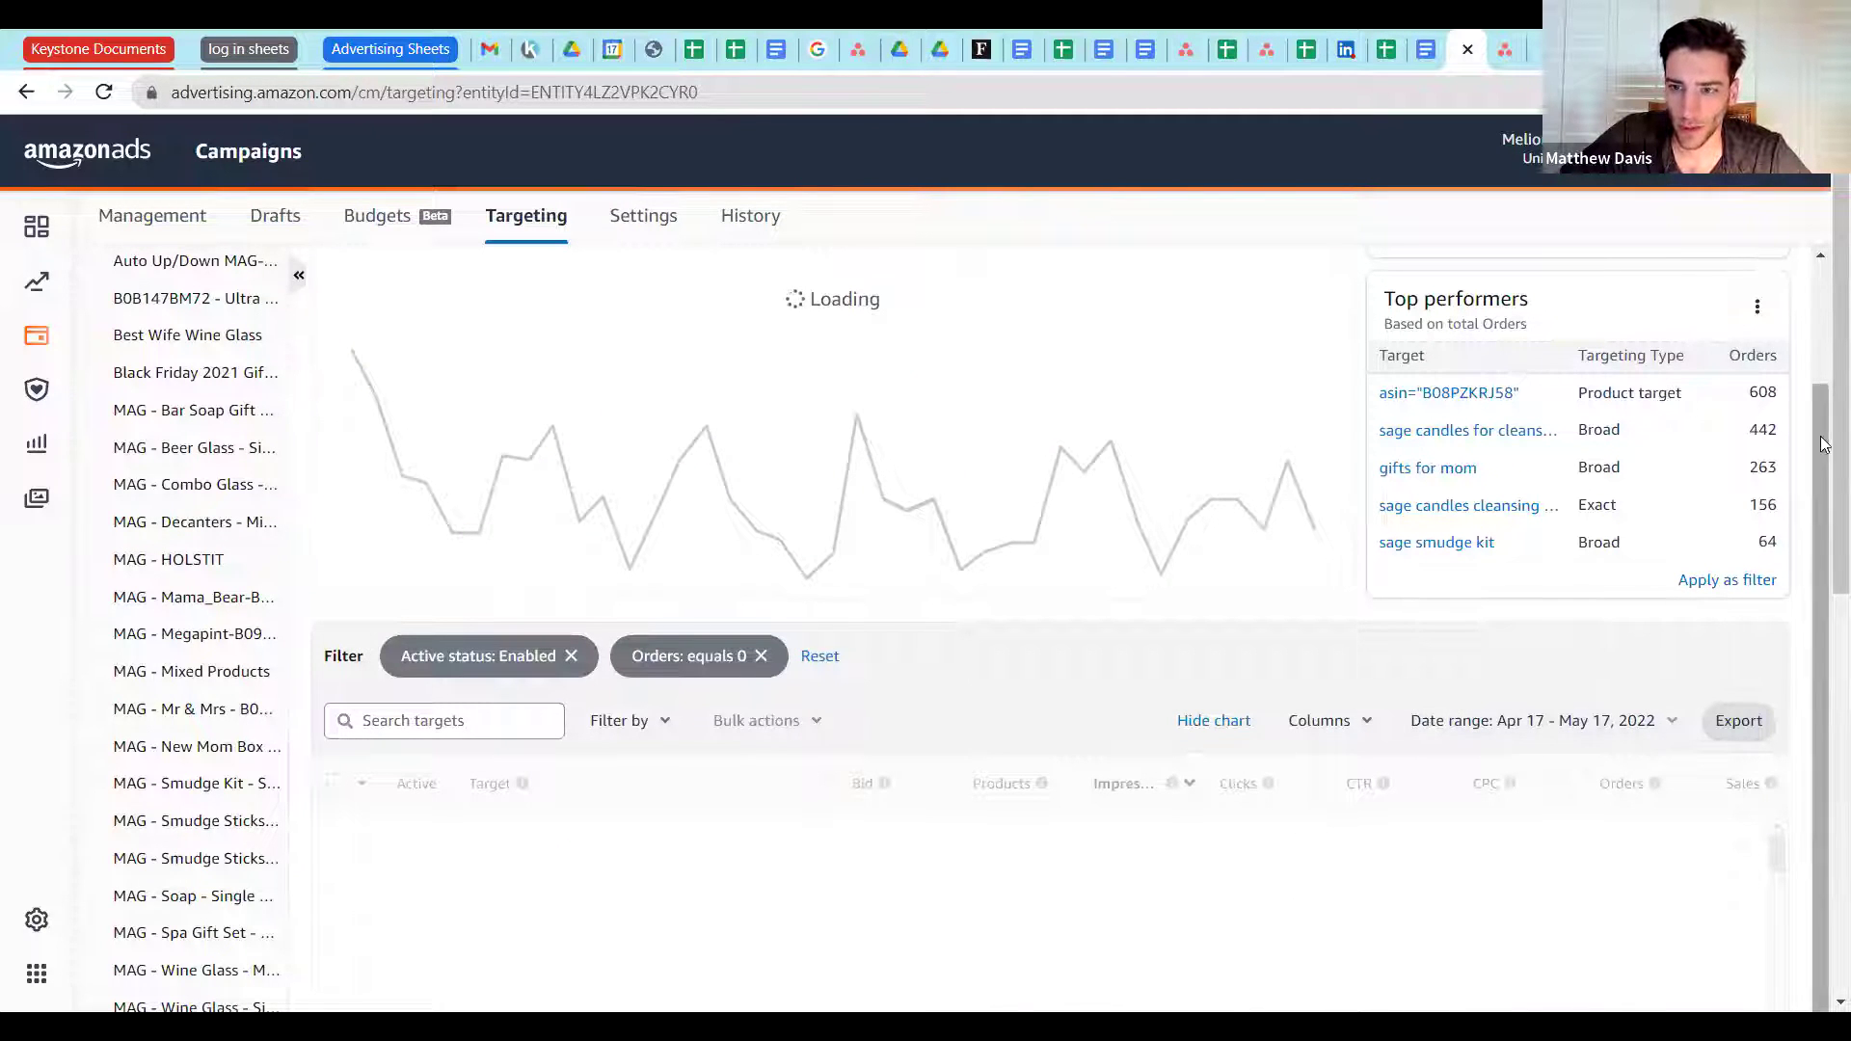
pyautogui.scroll(-3, 1808, 569)
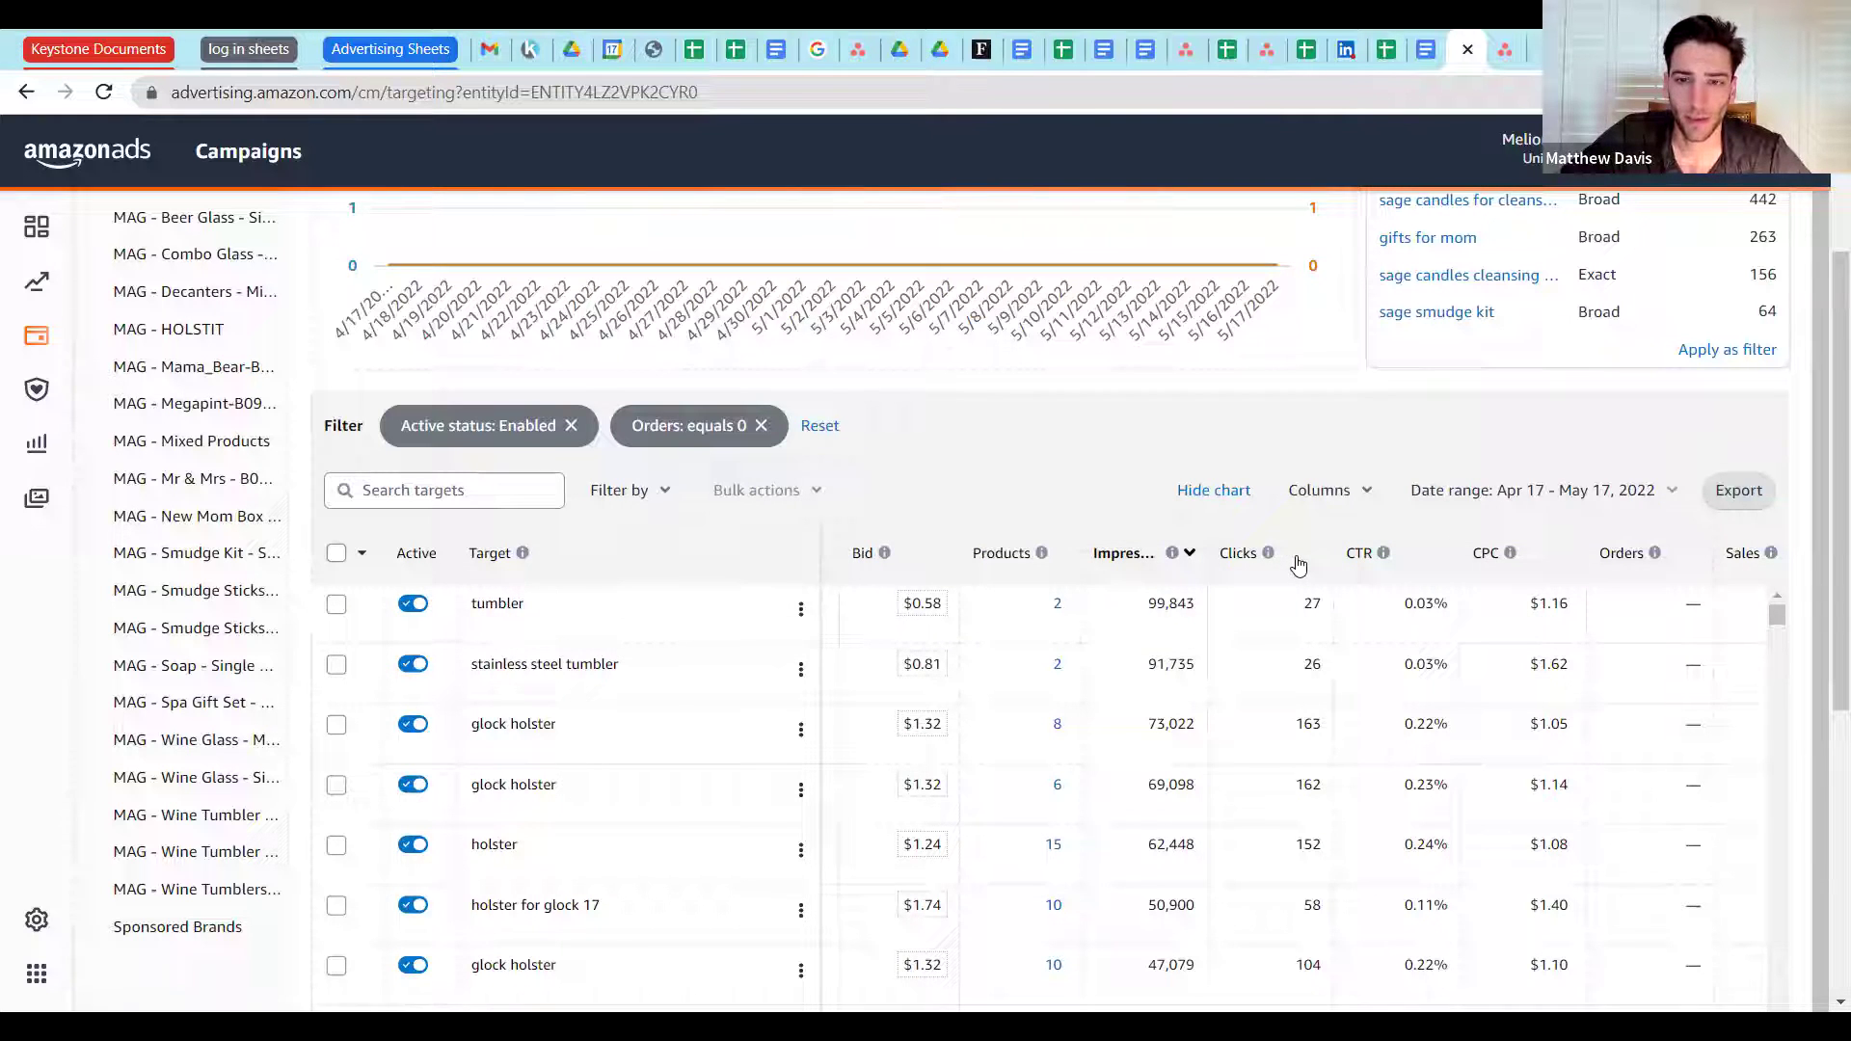
# Step: Sort the zero-order targets by Clicks descending, topped by glock holster with 163 clicks
pyautogui.click(1238, 559)
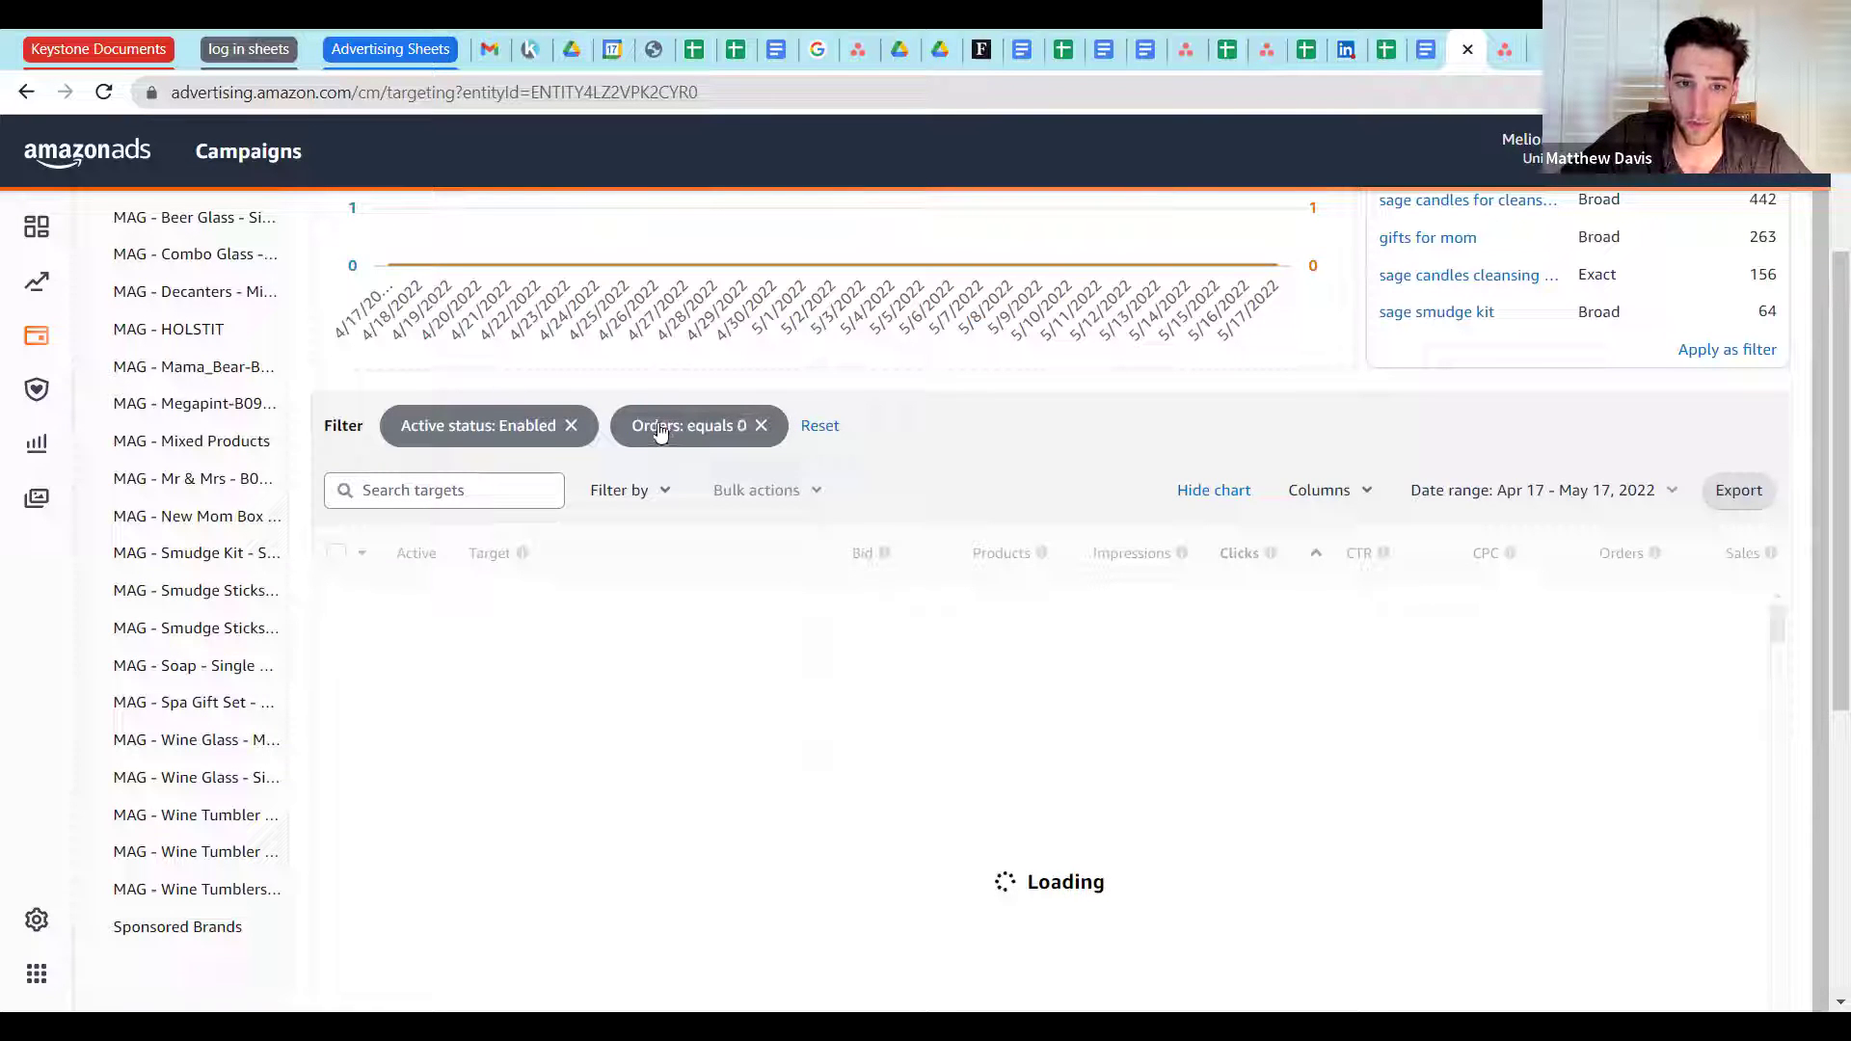
pyautogui.click(1238, 552)
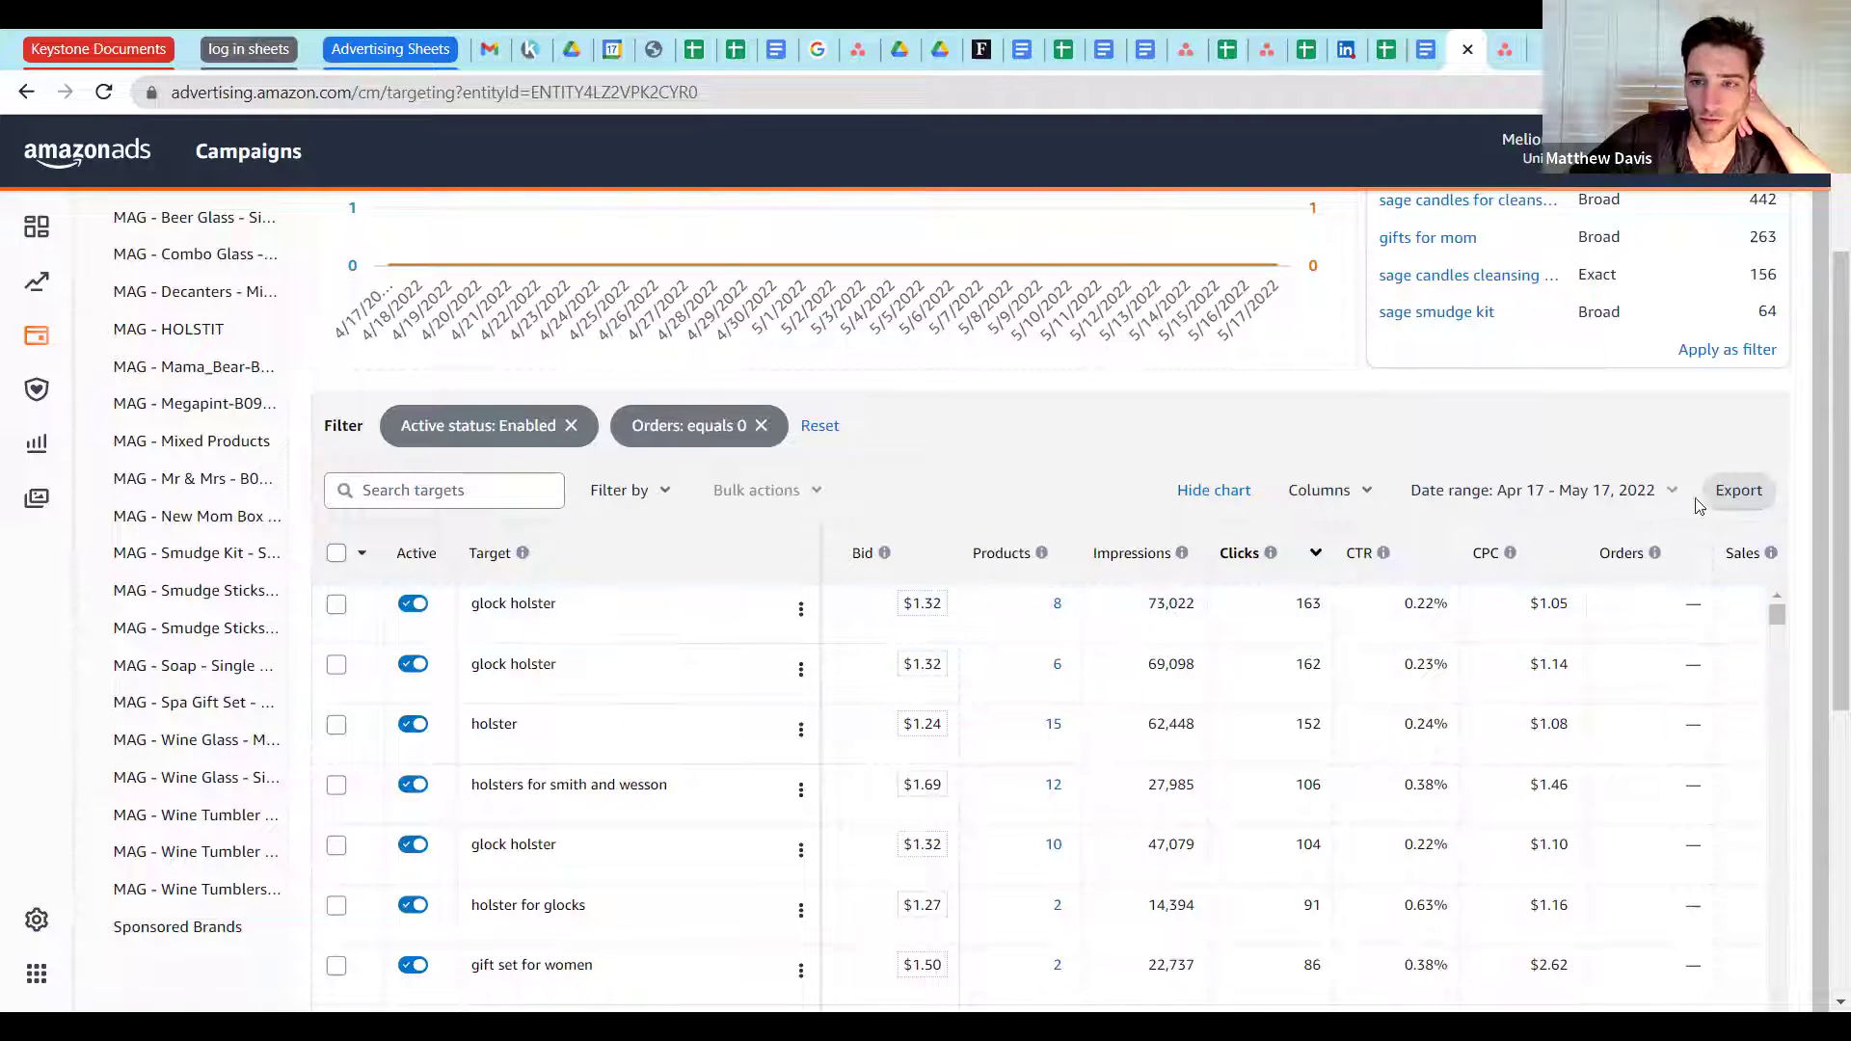
pyautogui.moveTo(1004, 627); pyautogui.dragTo(1603, 626)
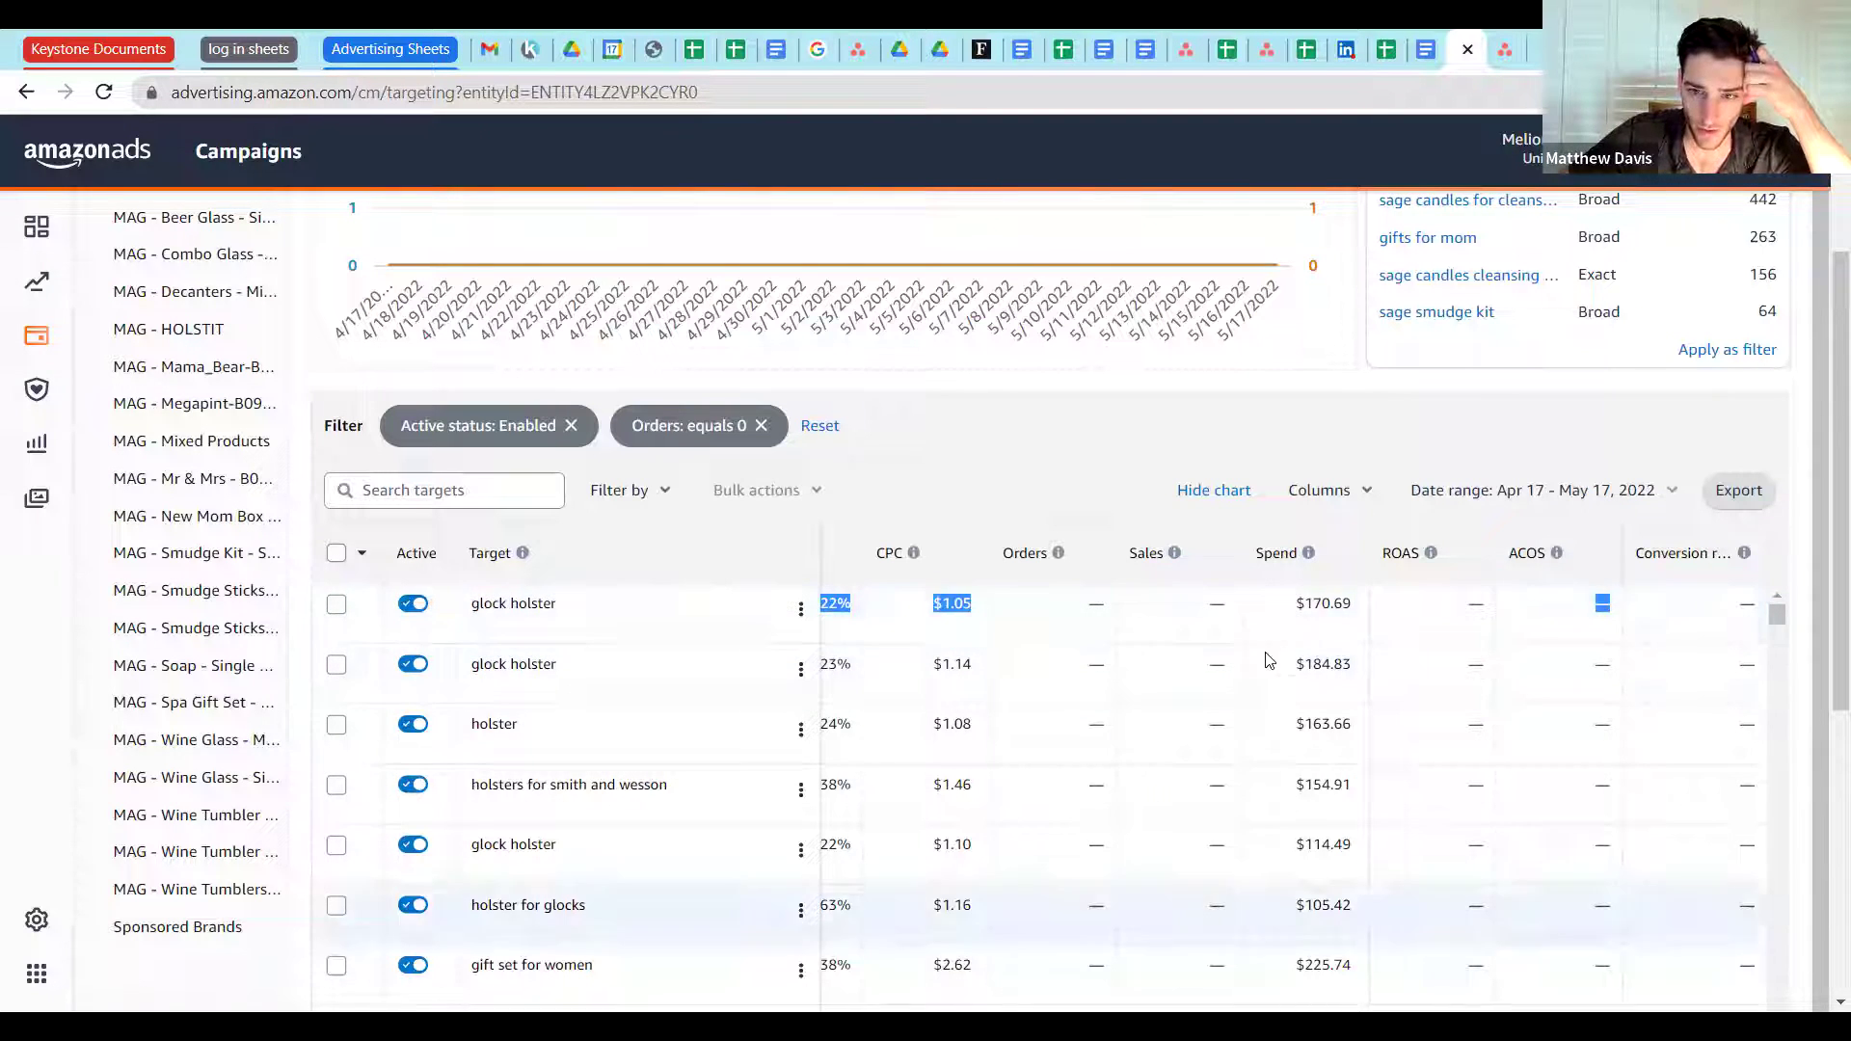
pyautogui.click(1346, 563)
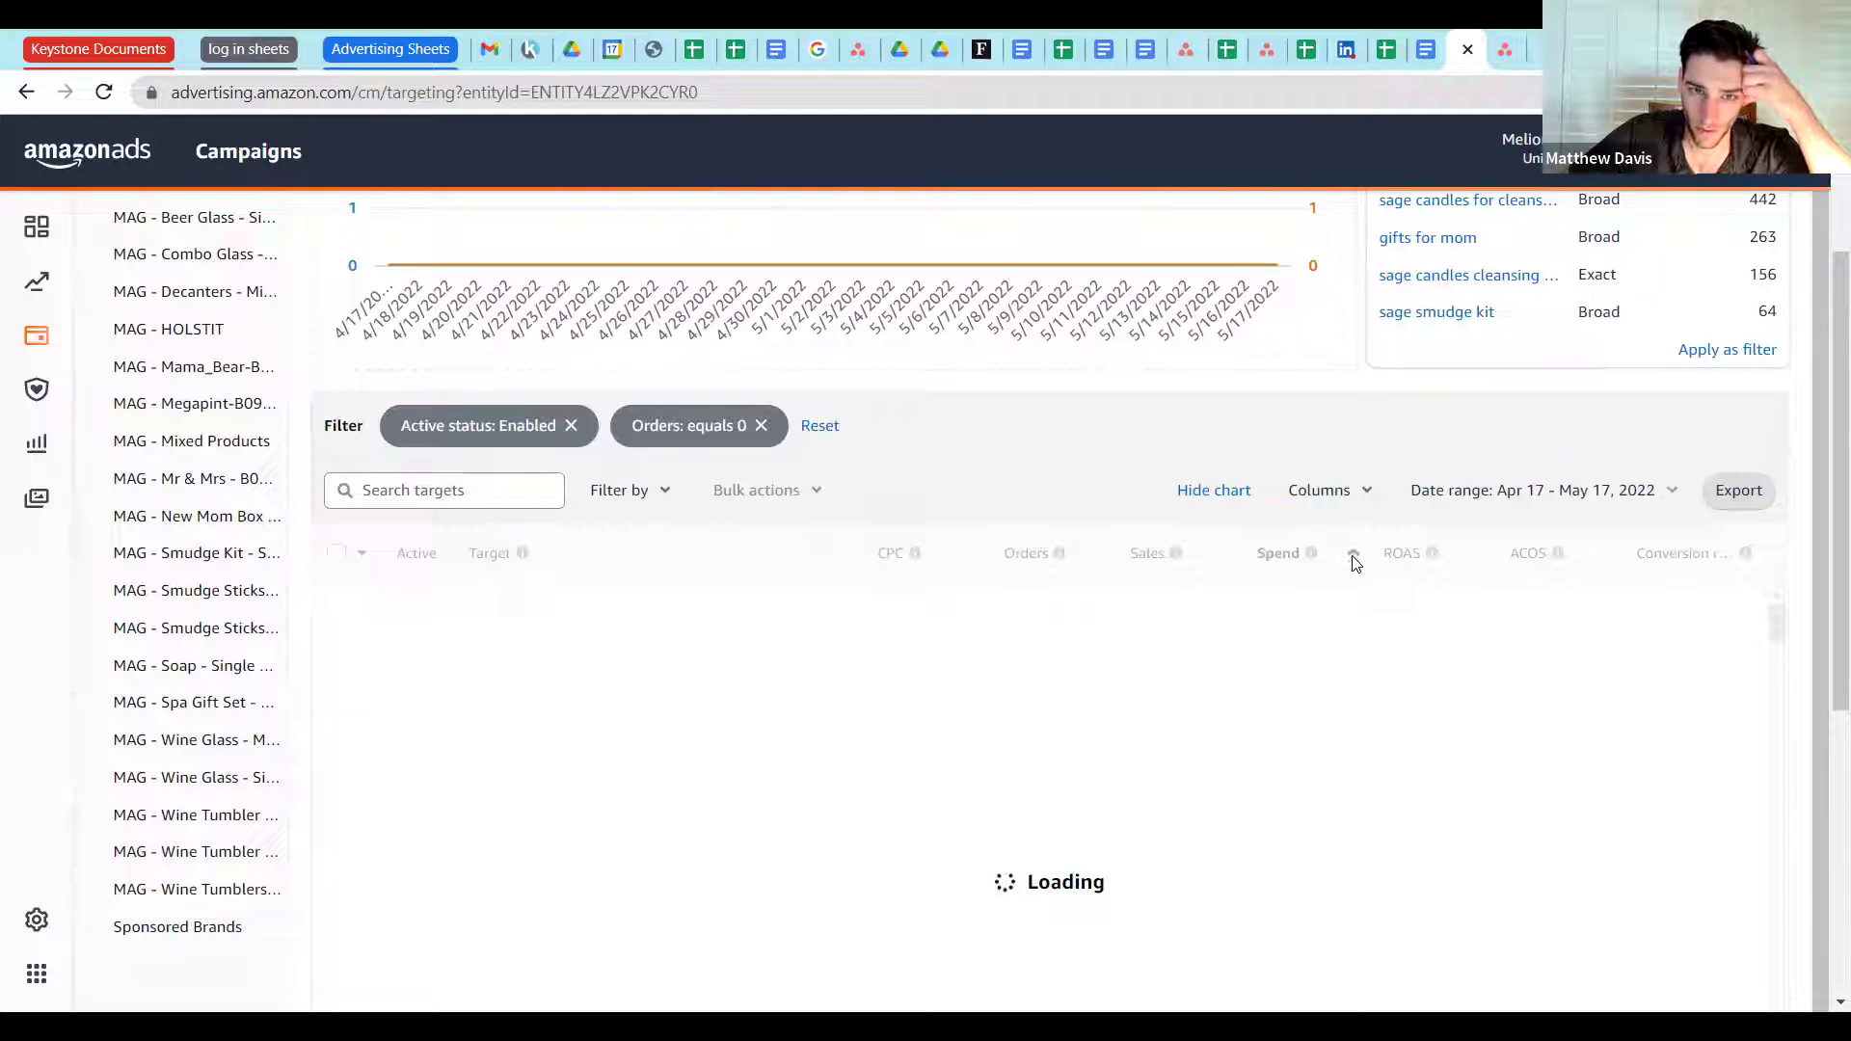
pyautogui.click(1354, 563)
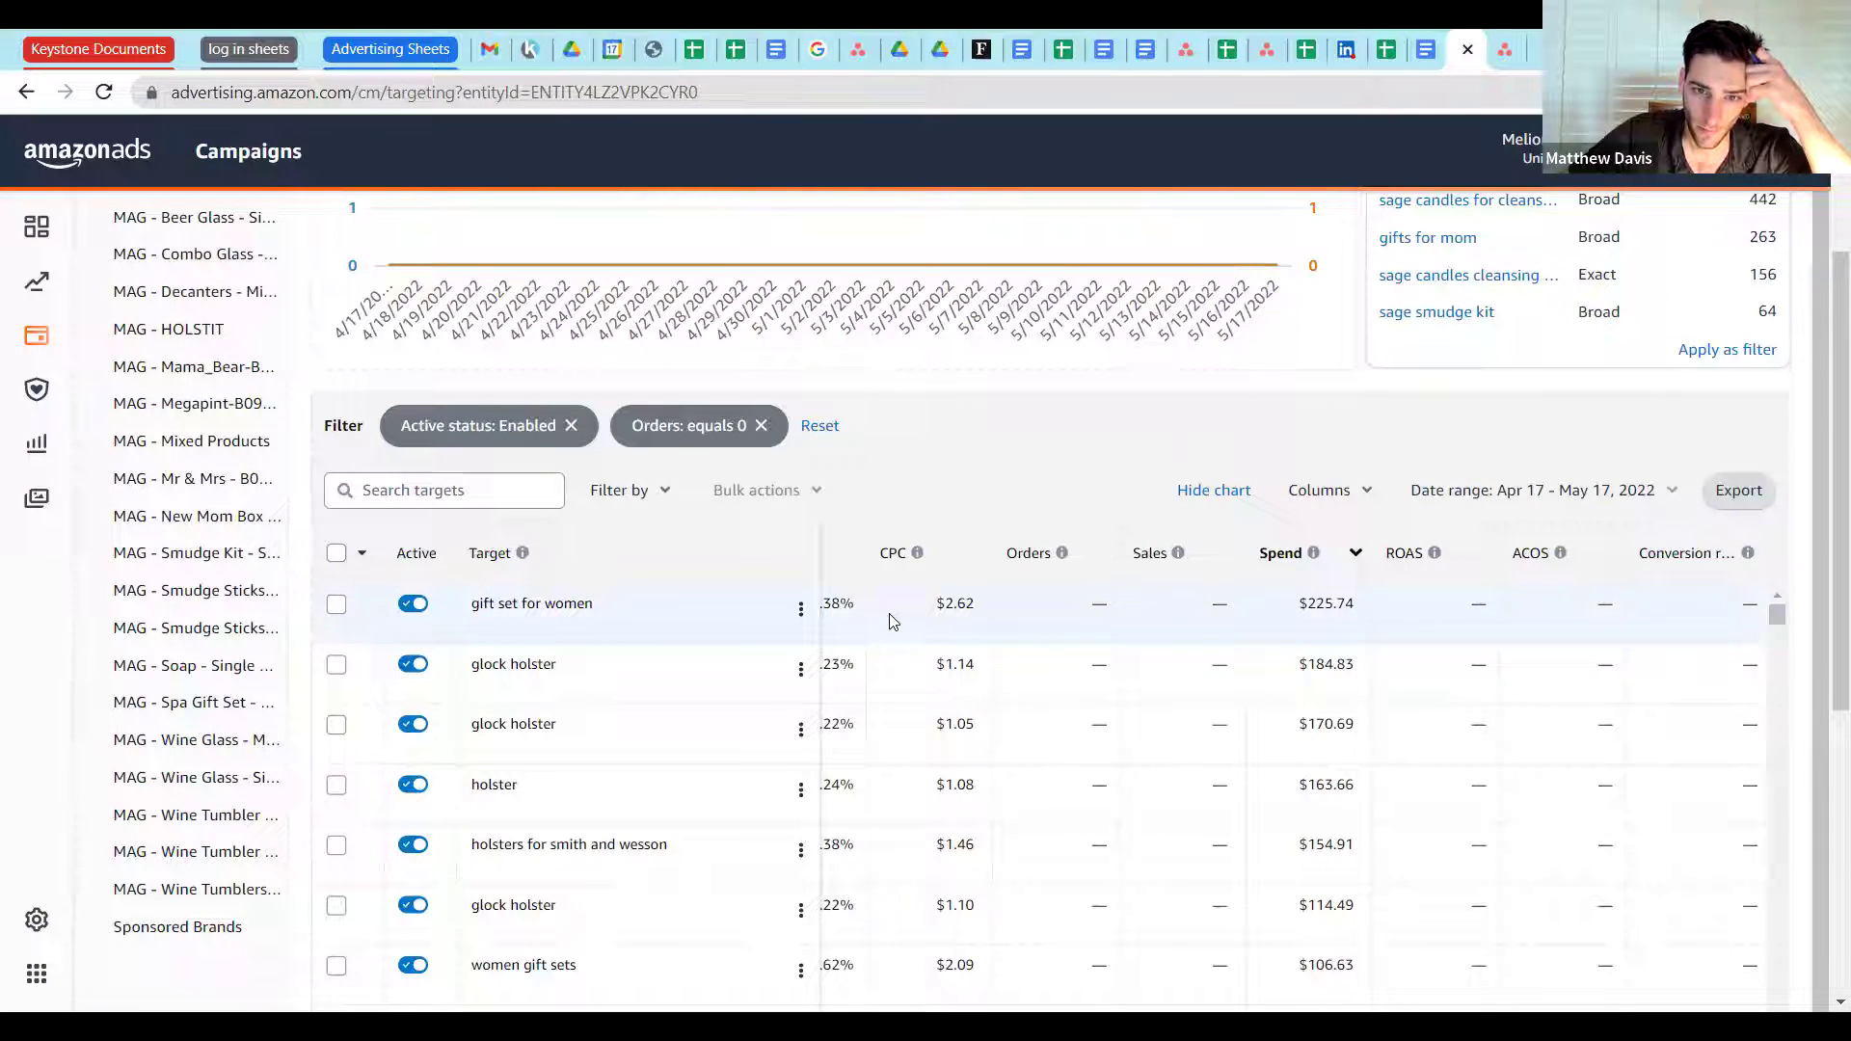
pyautogui.moveTo(1825, 642); pyautogui.dragTo(1825, 793)
pyautogui.moveTo(1597, 959); pyautogui.dragTo(1399, 935)
pyautogui.click(1405, 281)
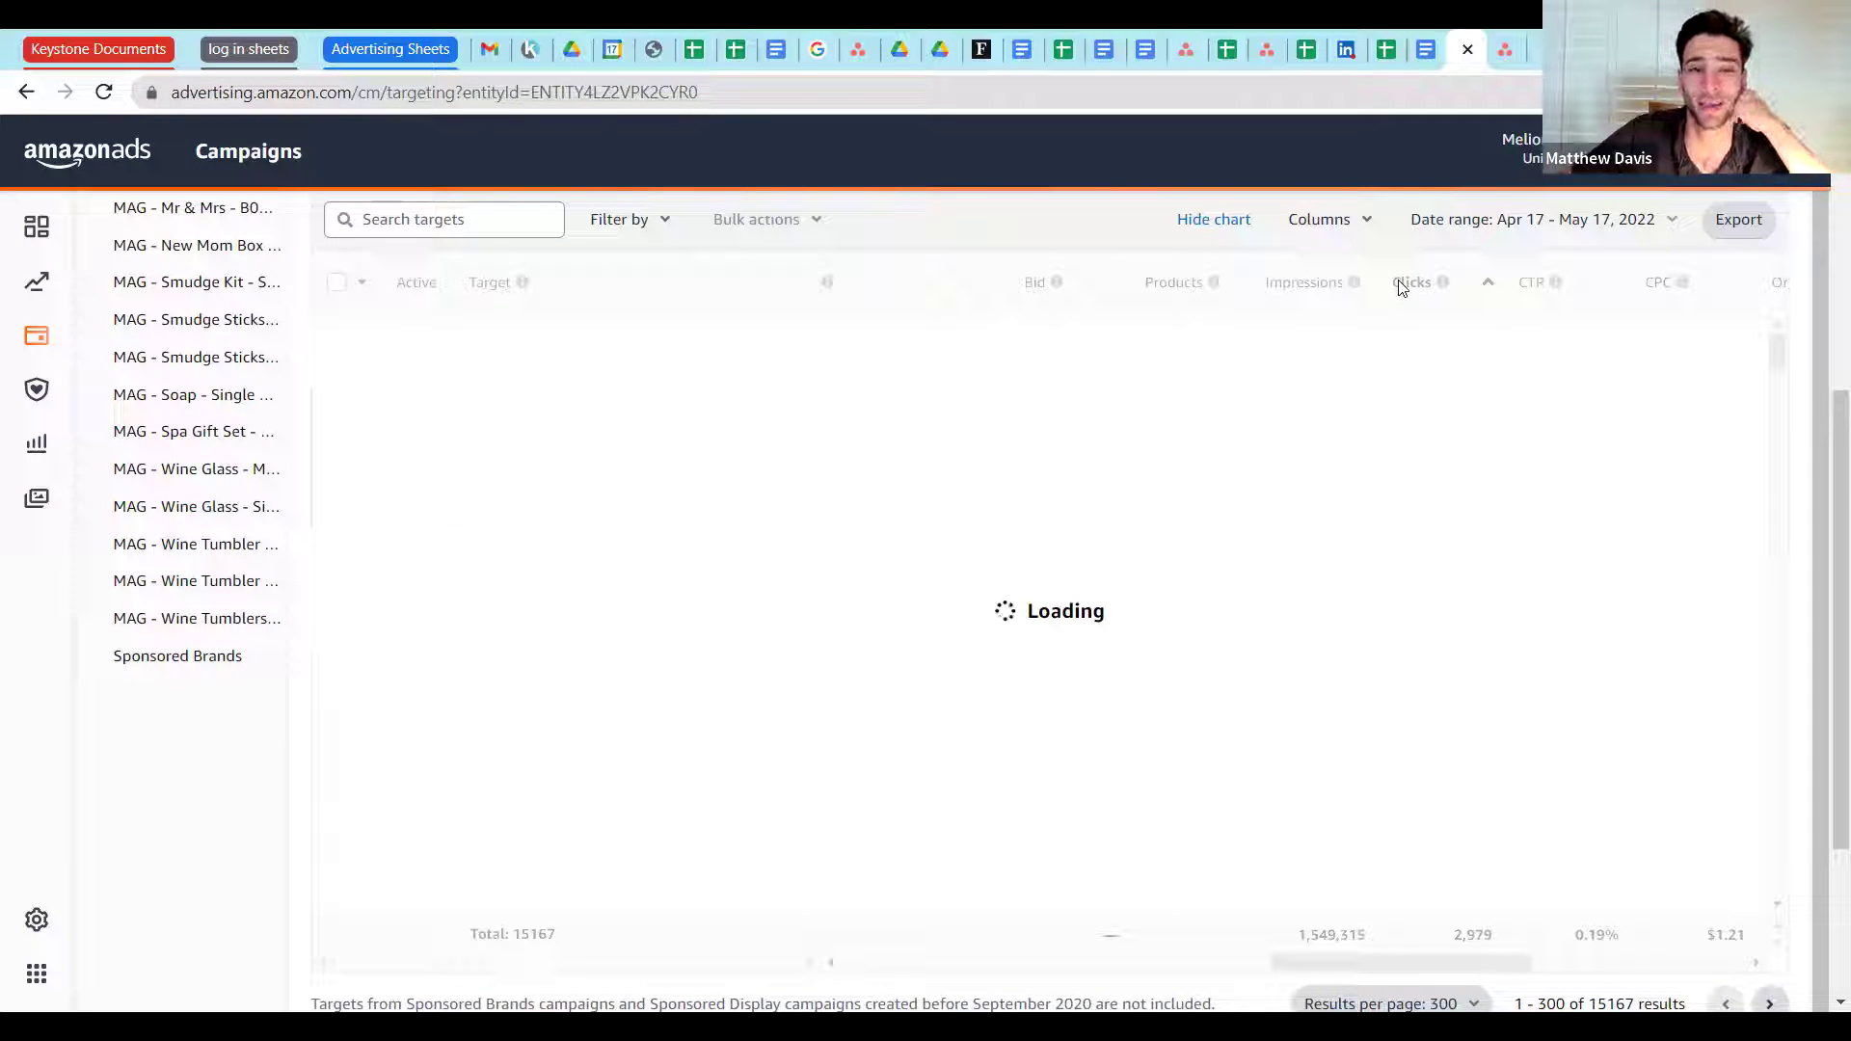
pyautogui.click(1493, 299)
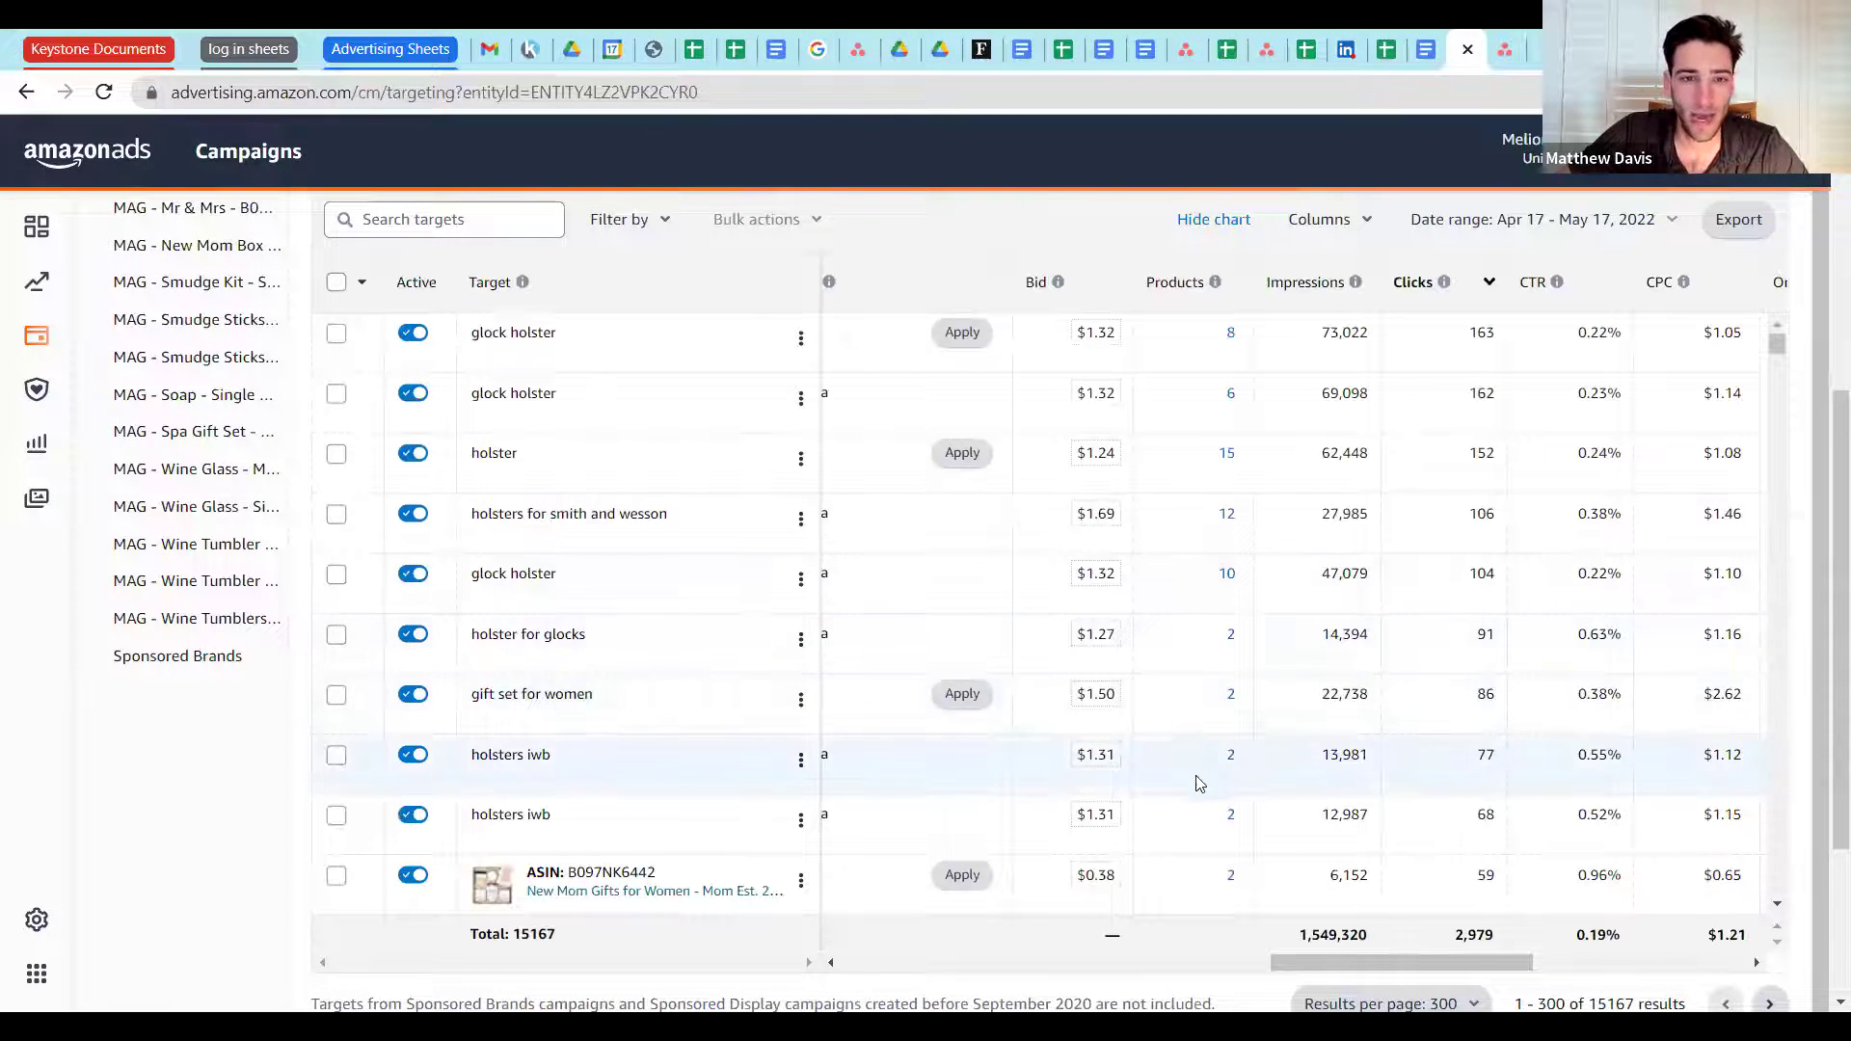
pyautogui.scroll(1, 1357, 814)
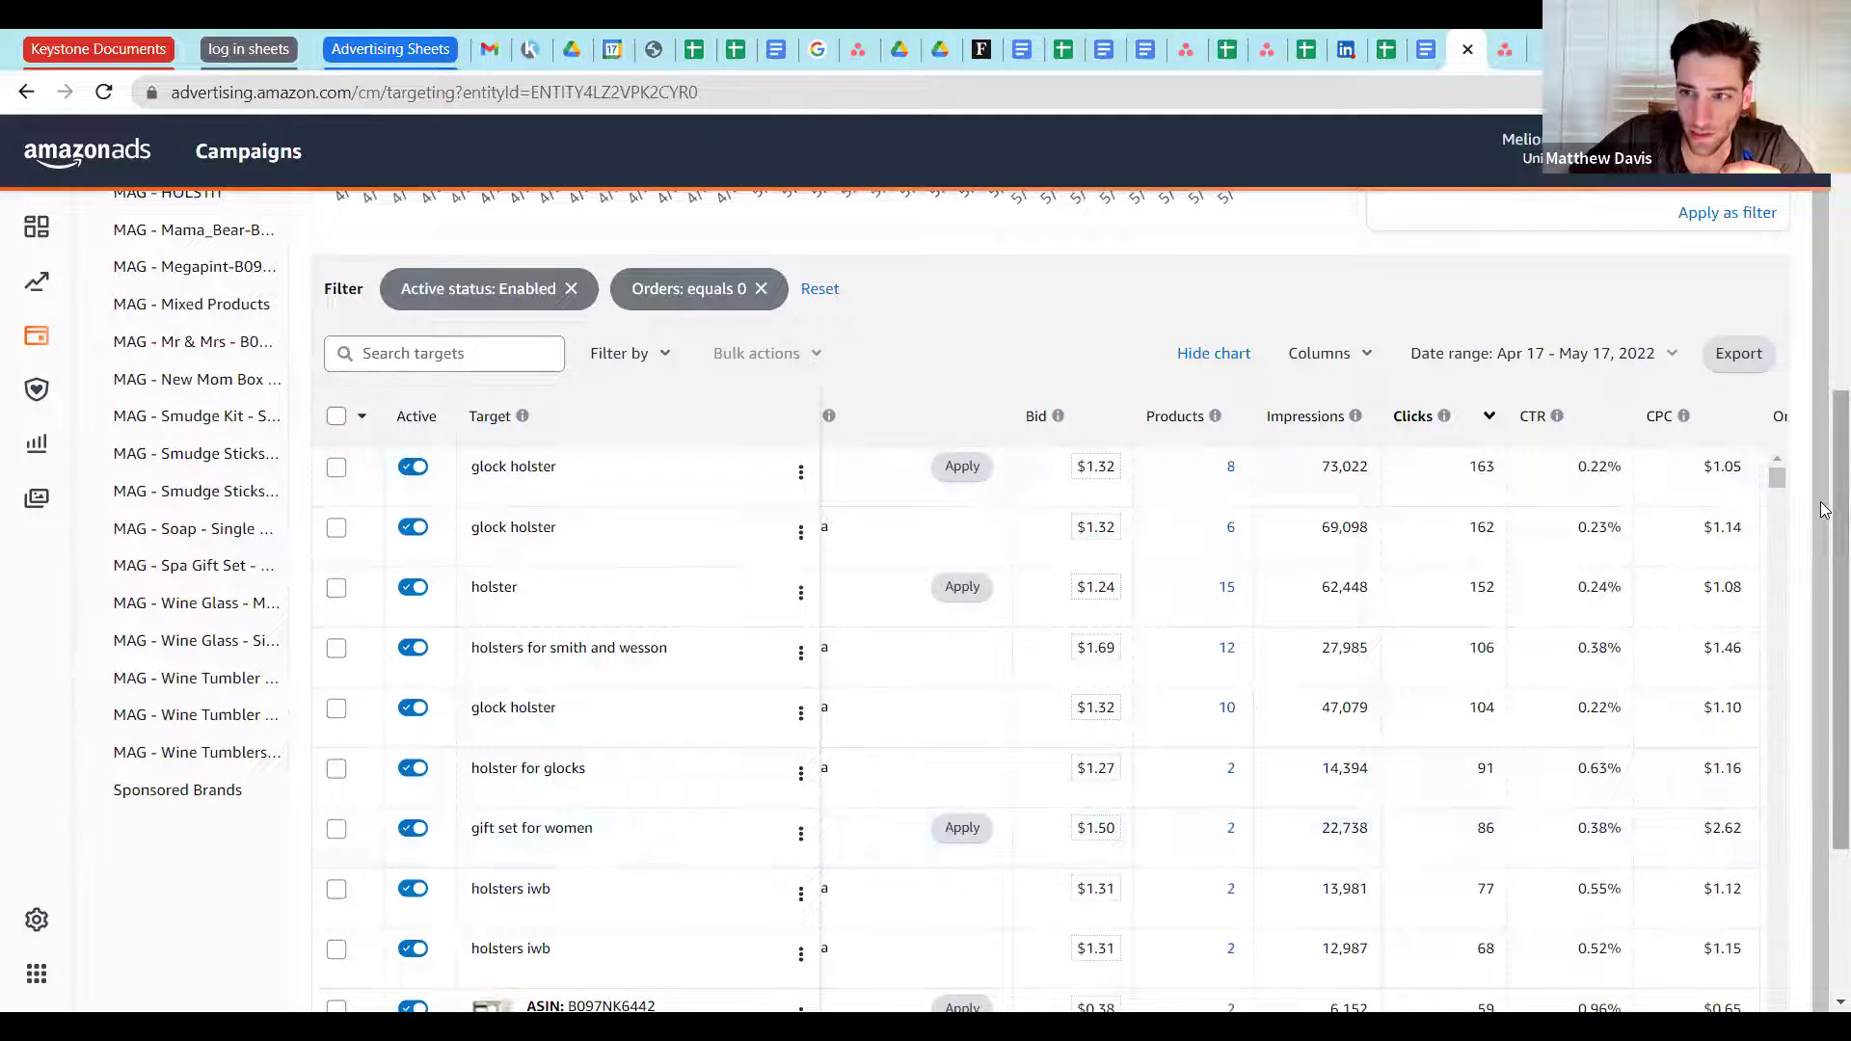
pyautogui.scroll(-2, 1825, 511)
pyautogui.scroll(1, 1703, 608)
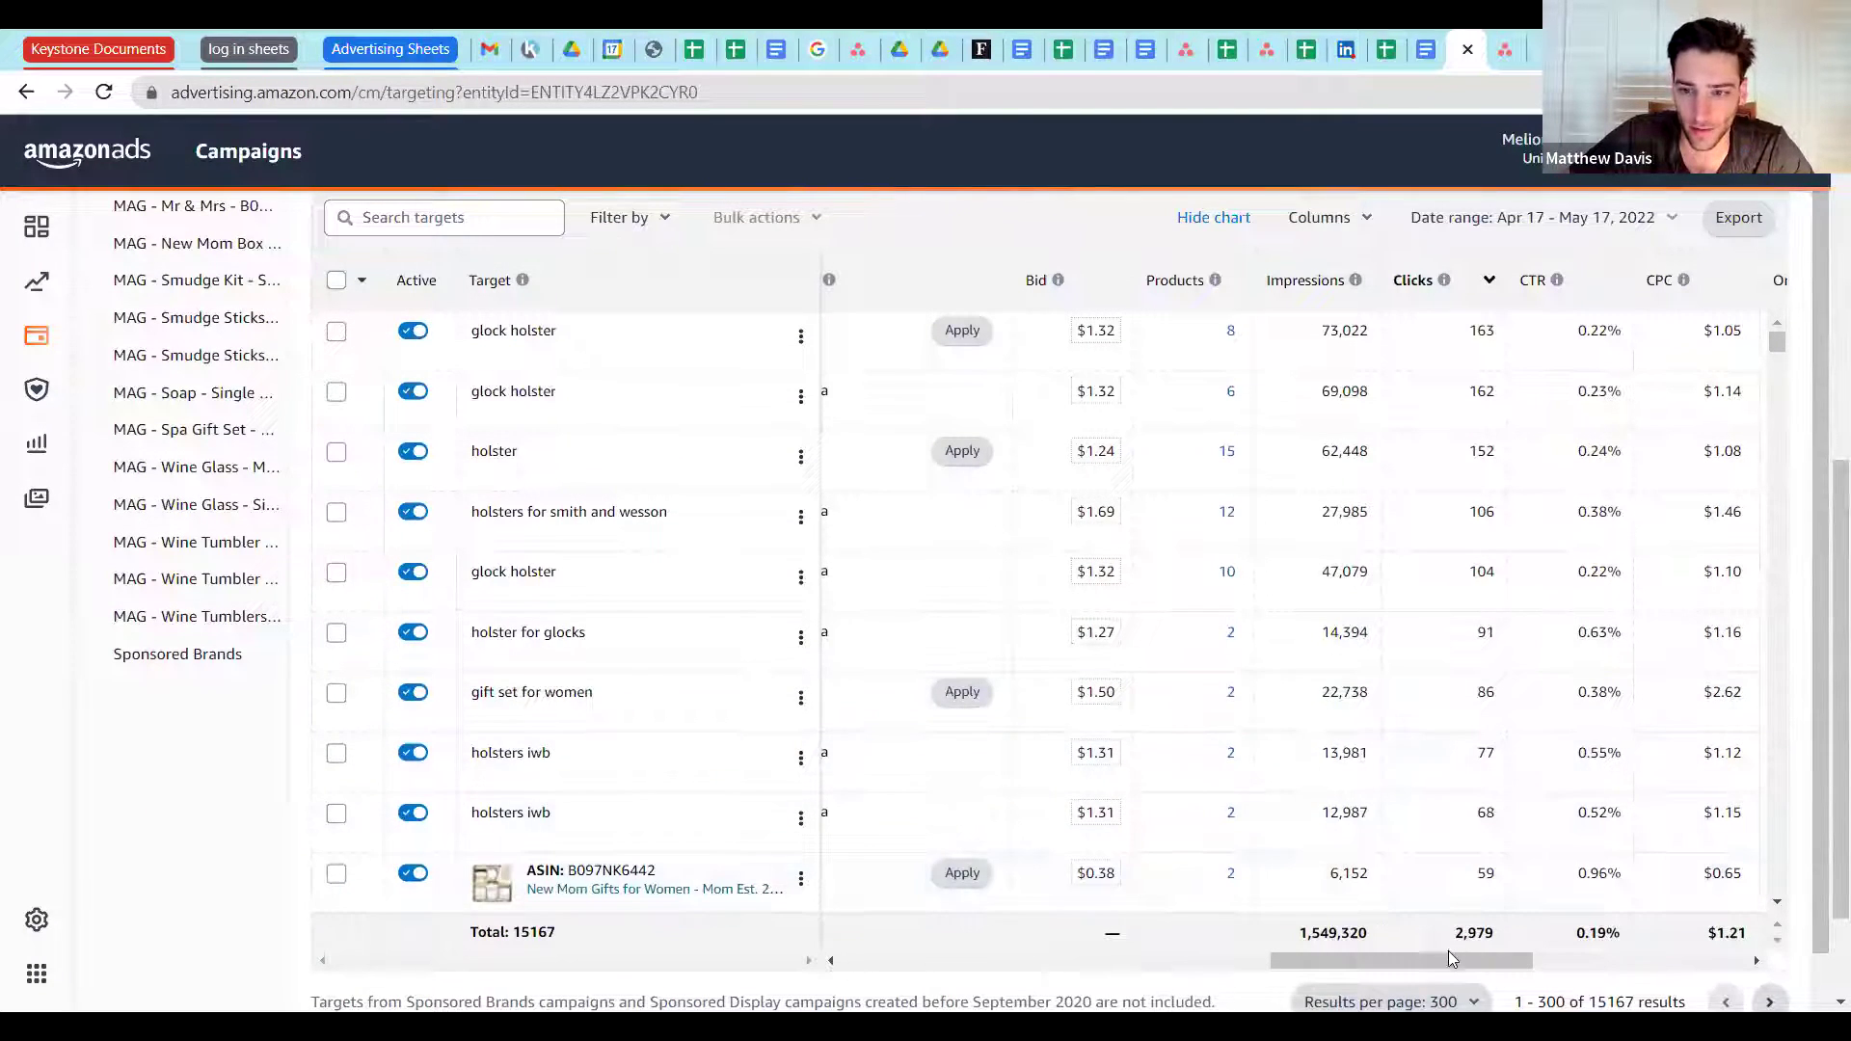
pyautogui.hscroll(-2, 1067, 933)
pyautogui.hscroll(-3, 856, 930)
pyautogui.scroll(4, 1161, 628)
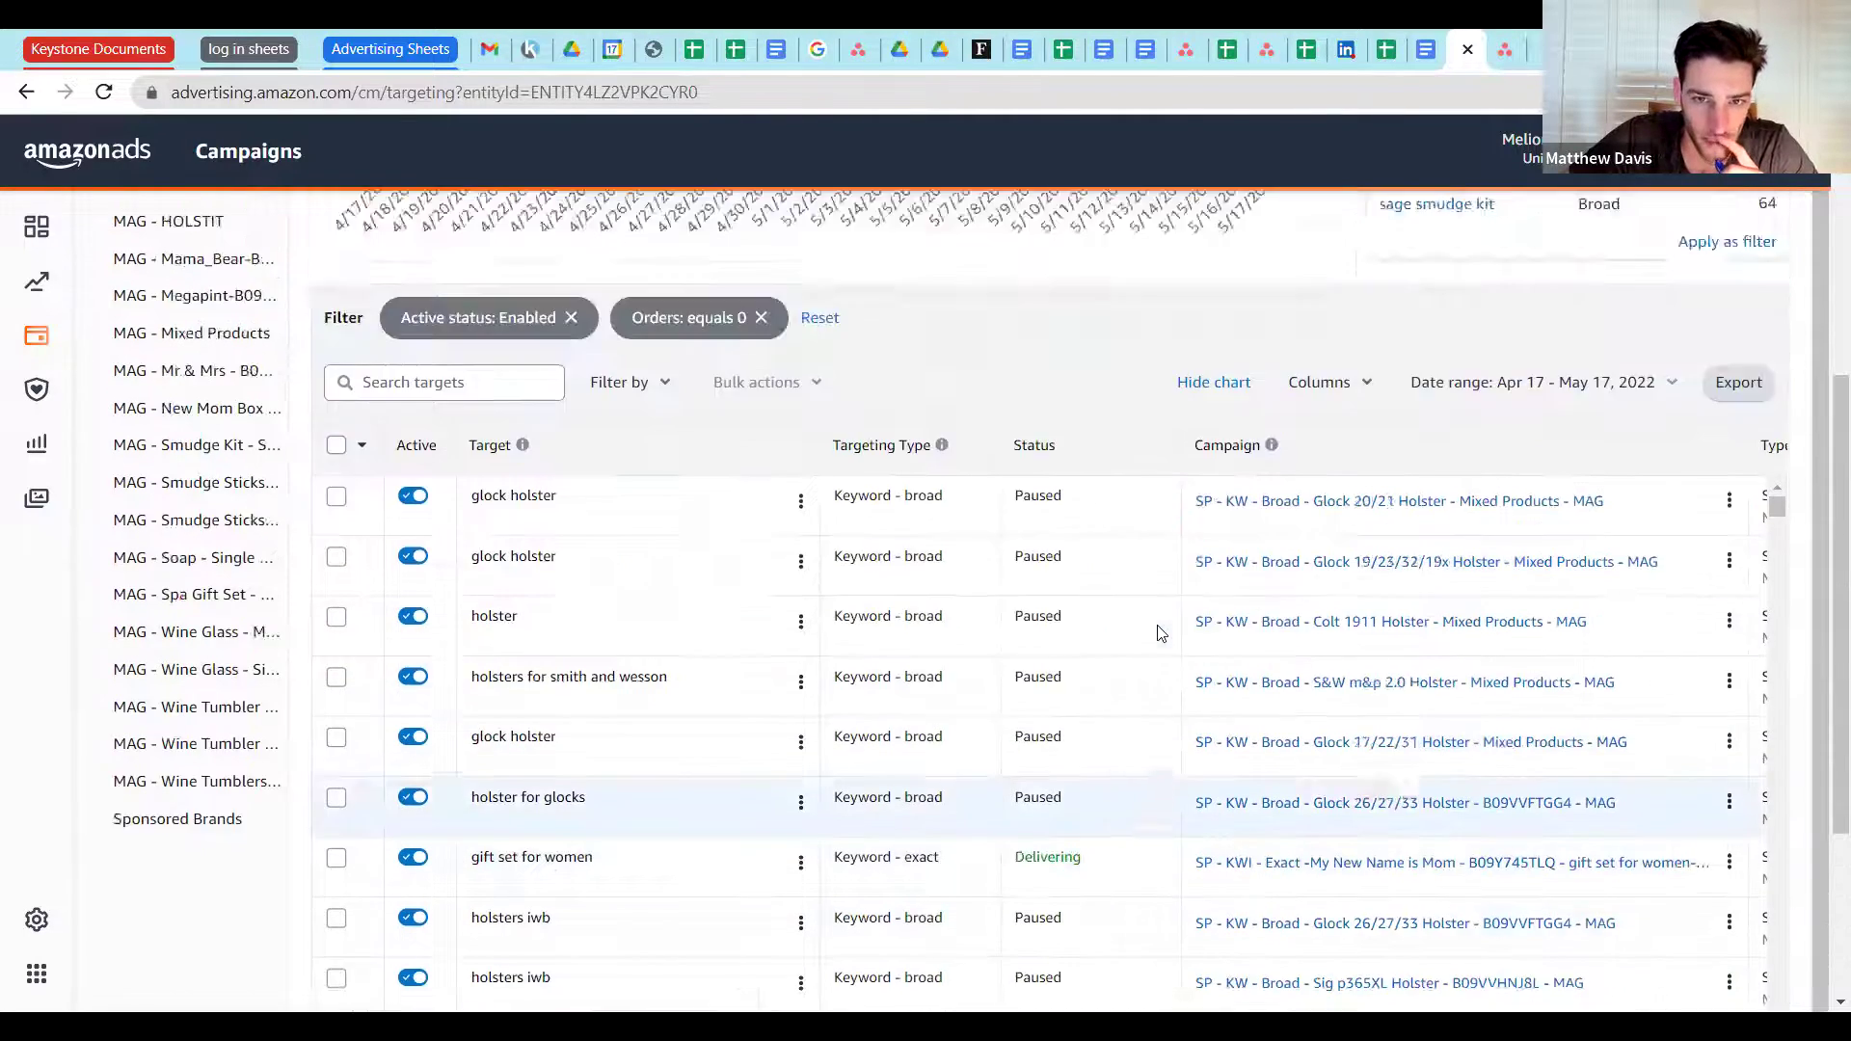
pyautogui.scroll(-1, 1074, 662)
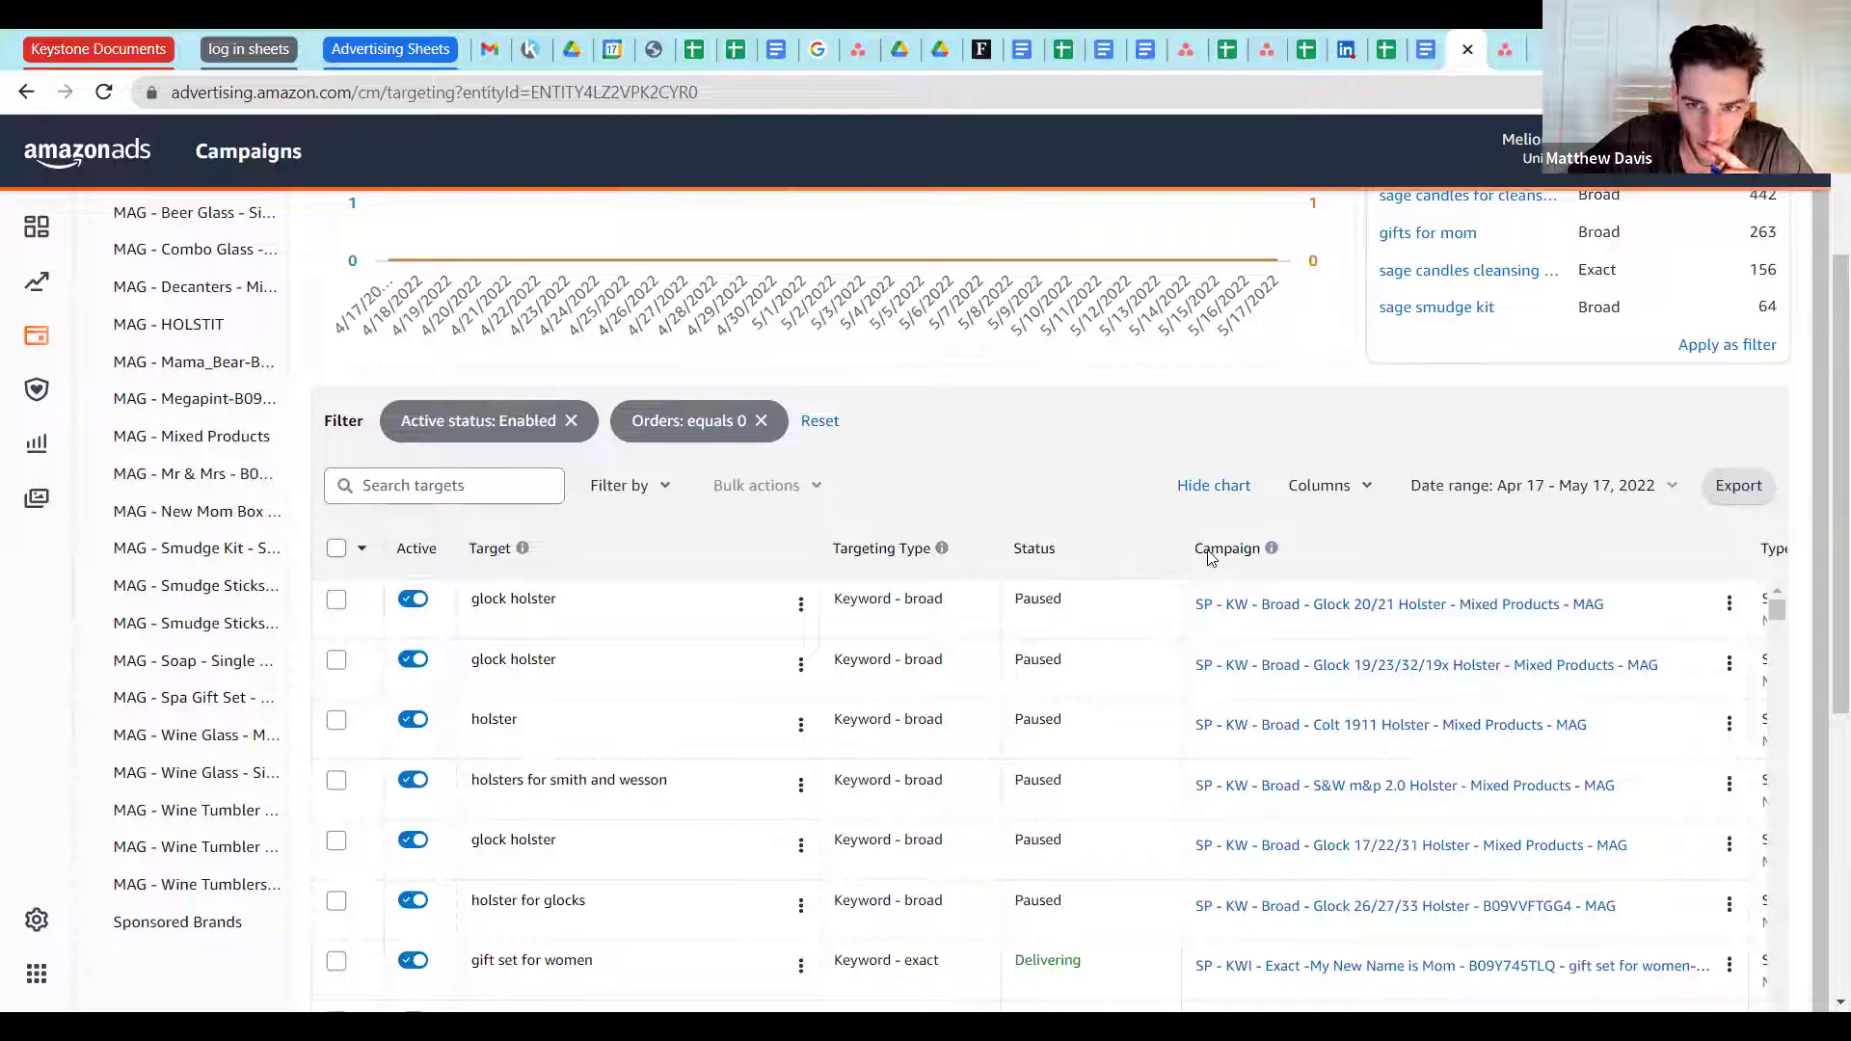
pyautogui.moveTo(1272, 548)
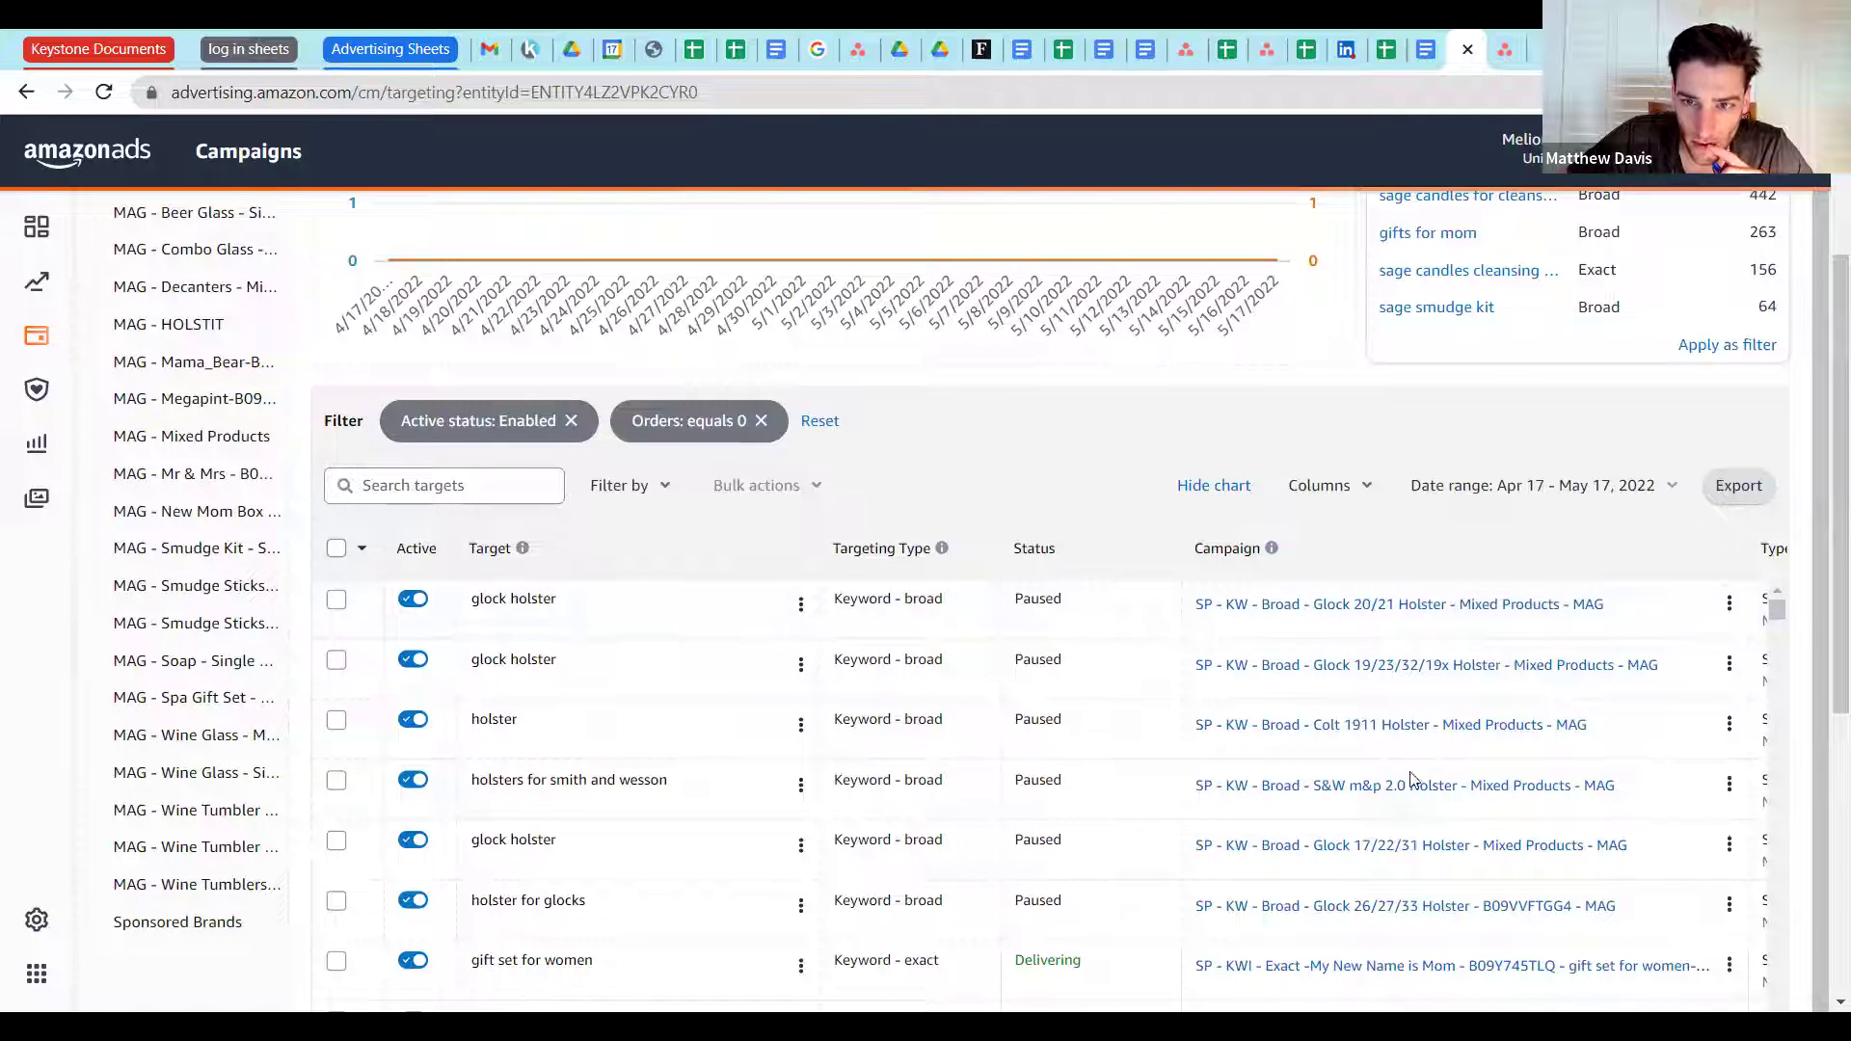
pyautogui.scroll(-2, 1824, 629)
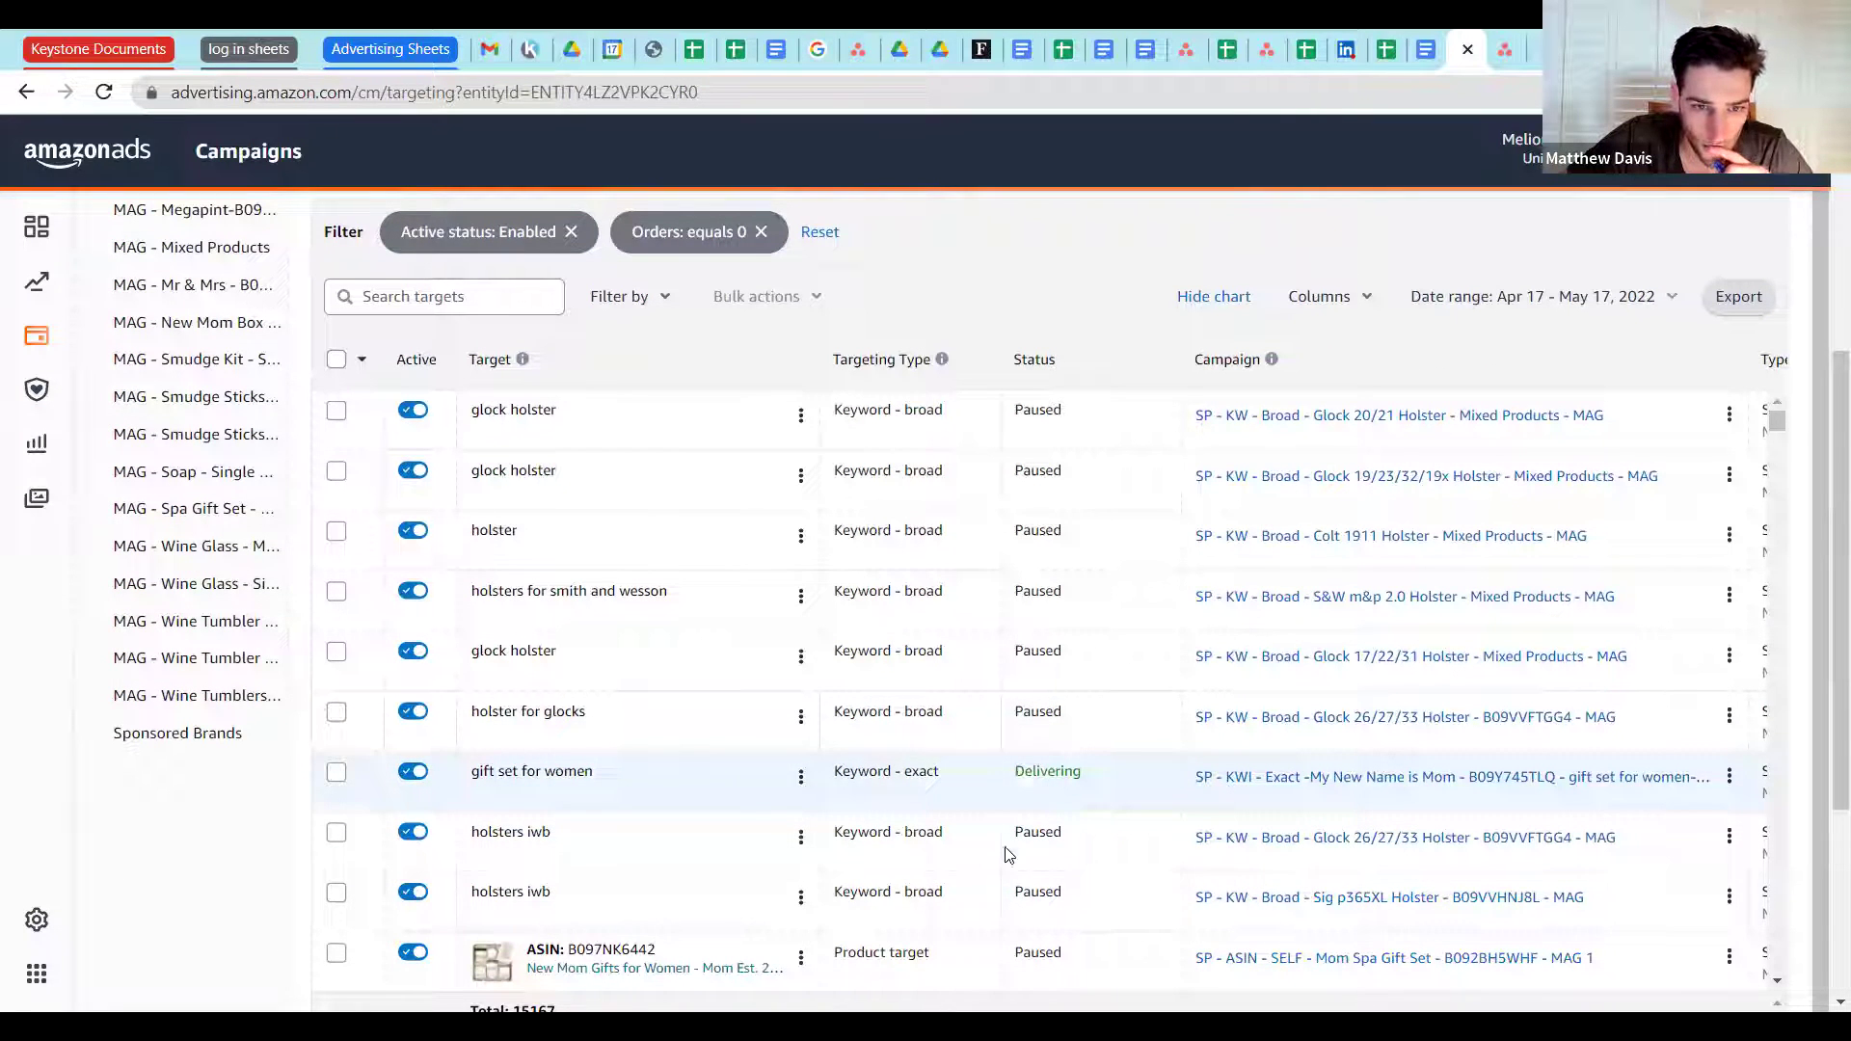
pyautogui.moveTo(819, 776); pyautogui.dragTo(1528, 829)
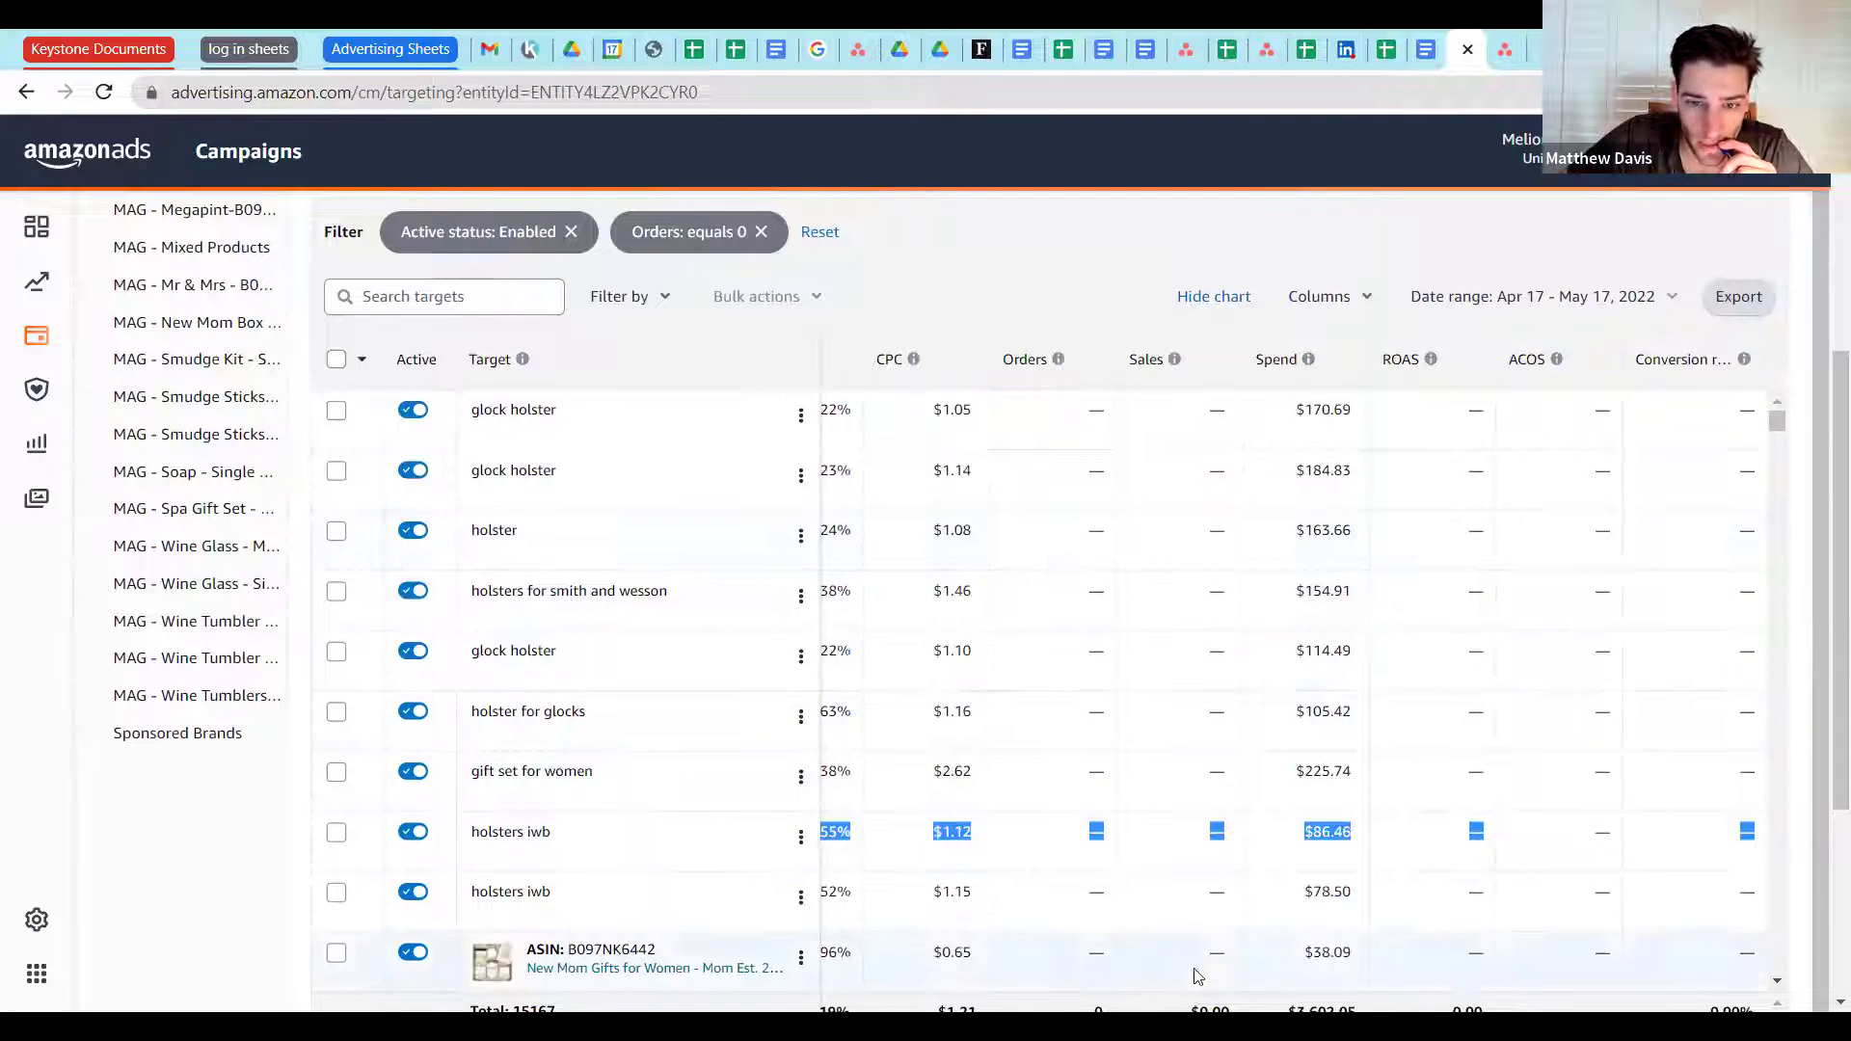
pyautogui.scroll(-4, 1715, 798)
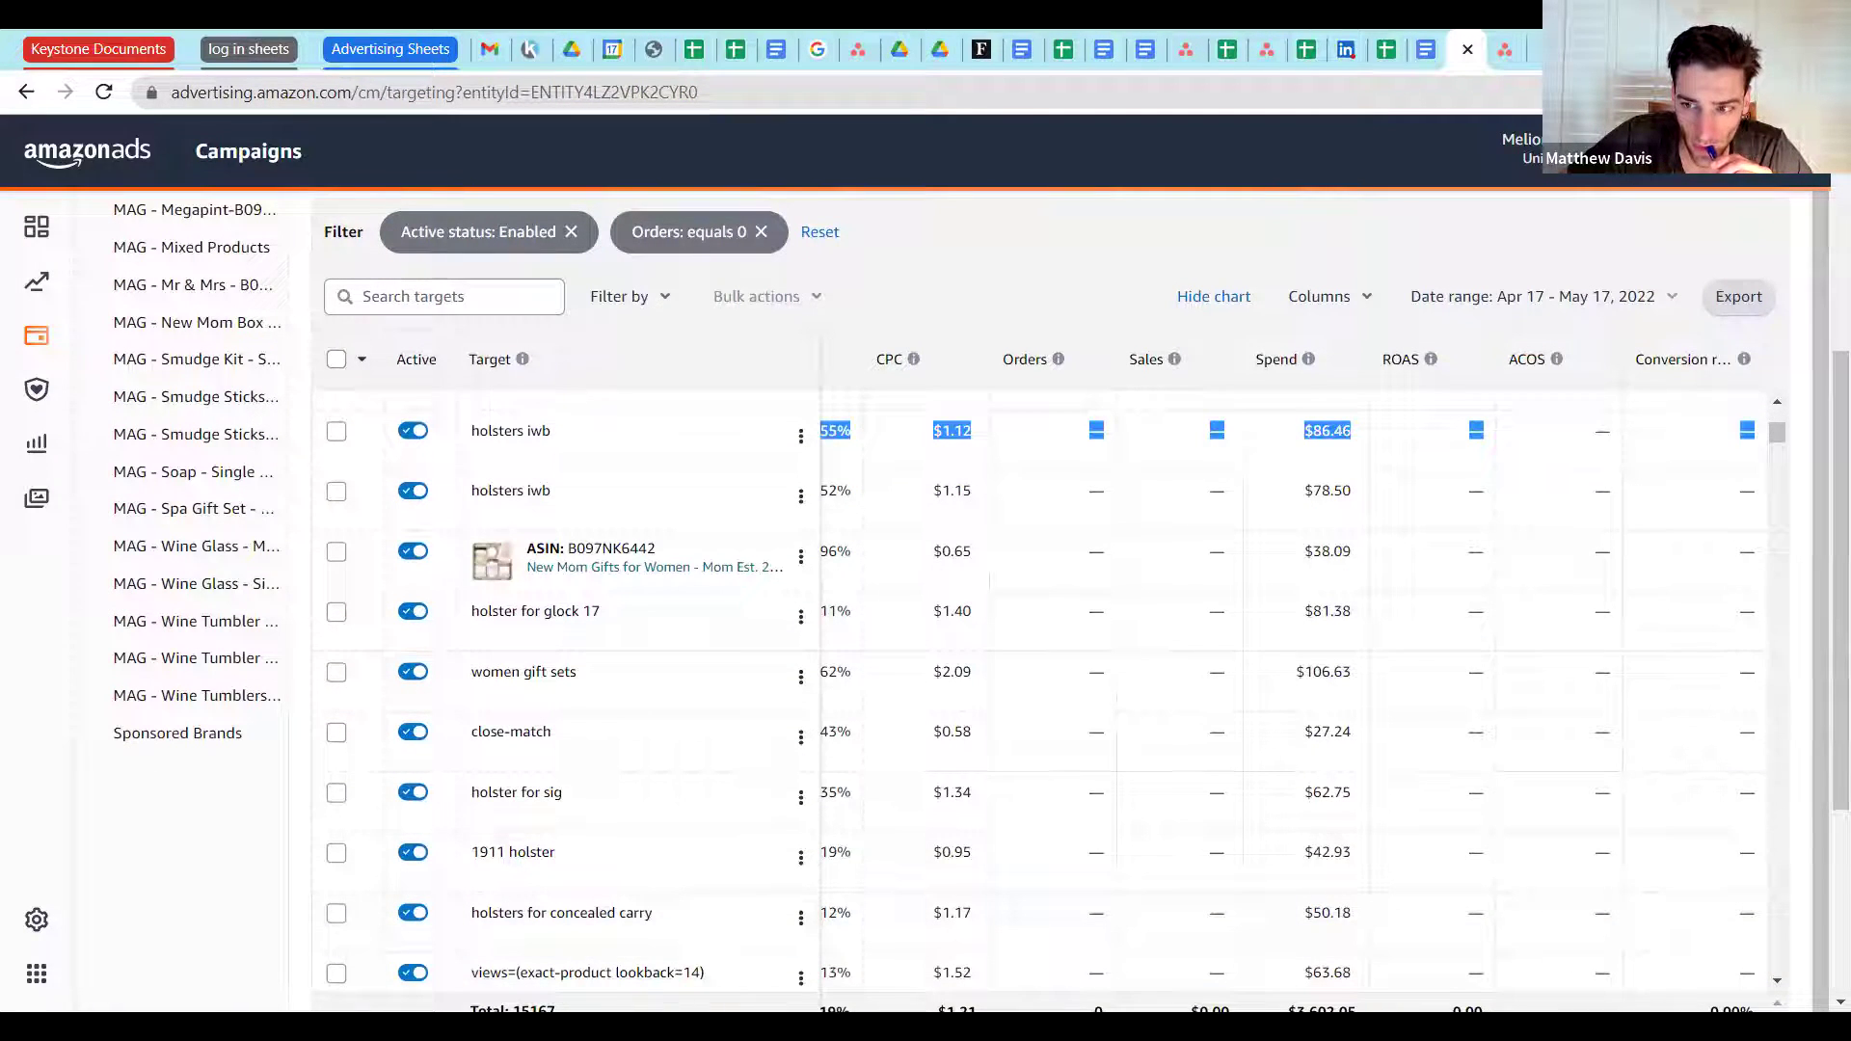
pyautogui.scroll(-3, 1661, 790)
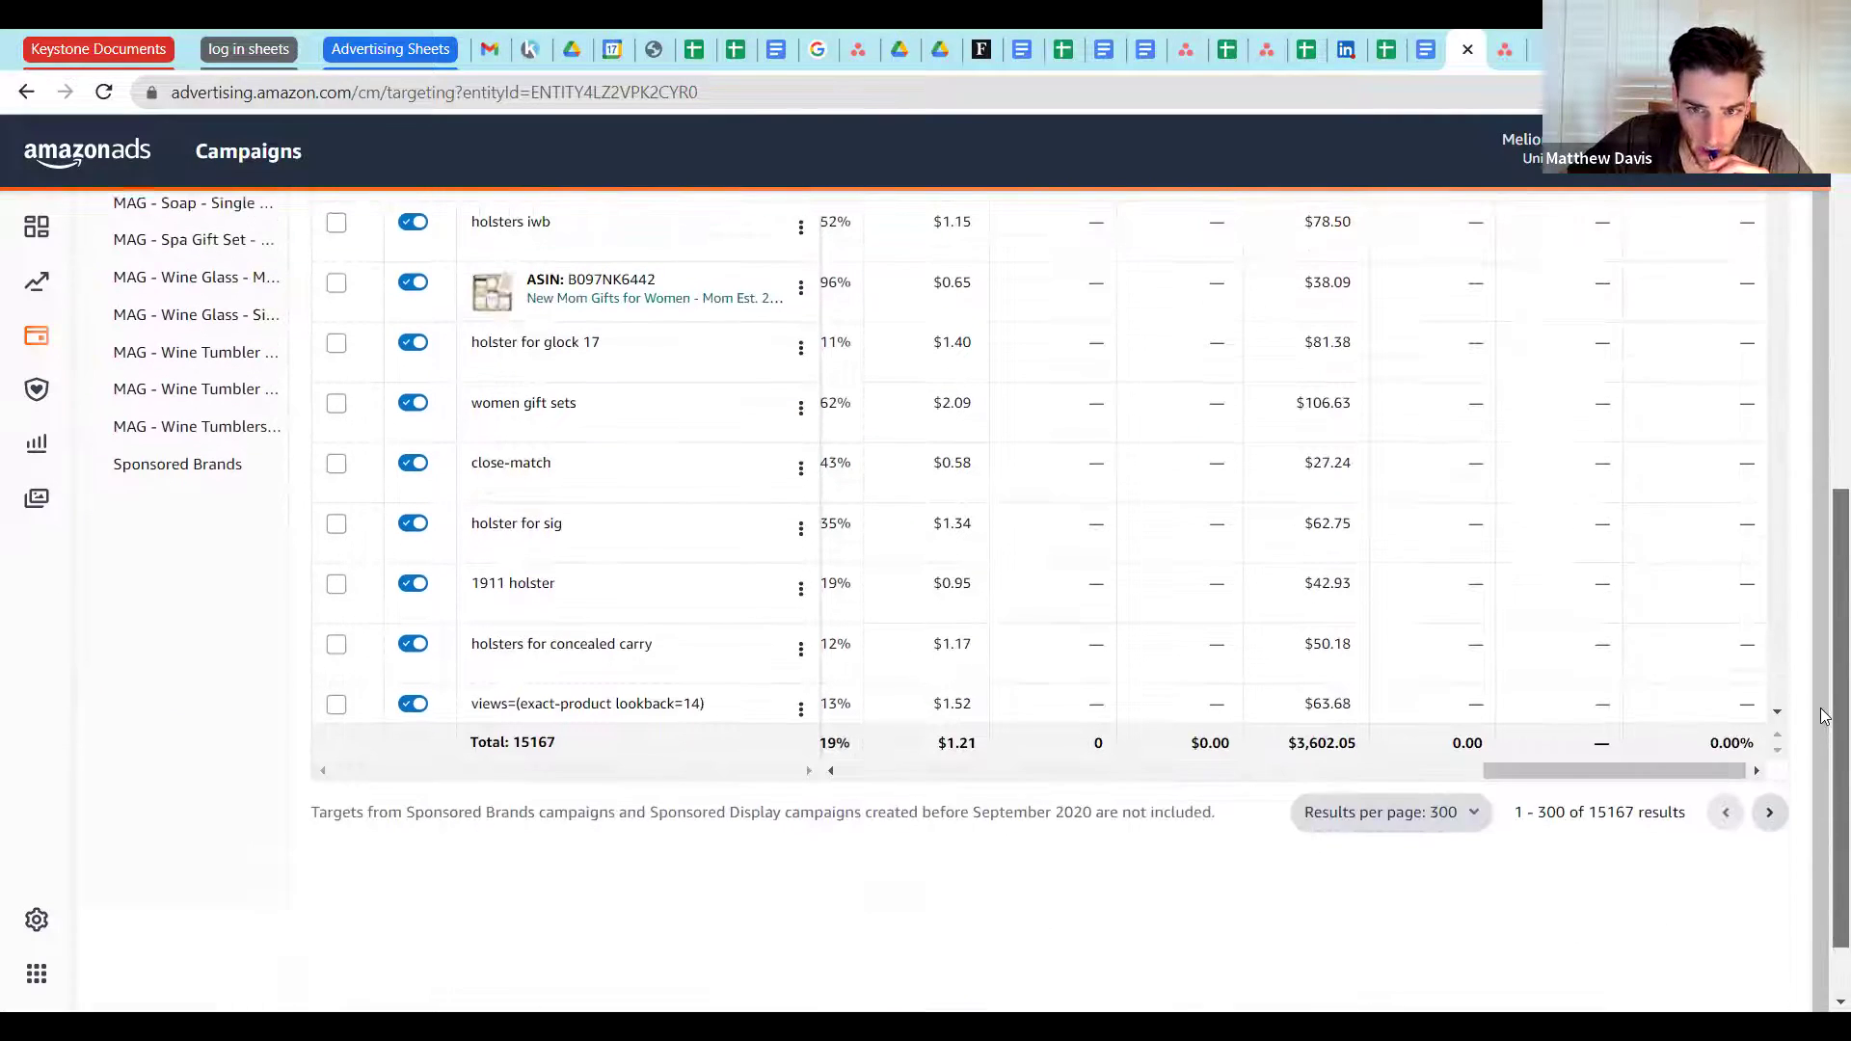
pyautogui.moveTo(1659, 793); pyautogui.dragTo(1017, 804)
pyautogui.scroll(4, 357, 488)
pyautogui.scroll(1, 633, 260)
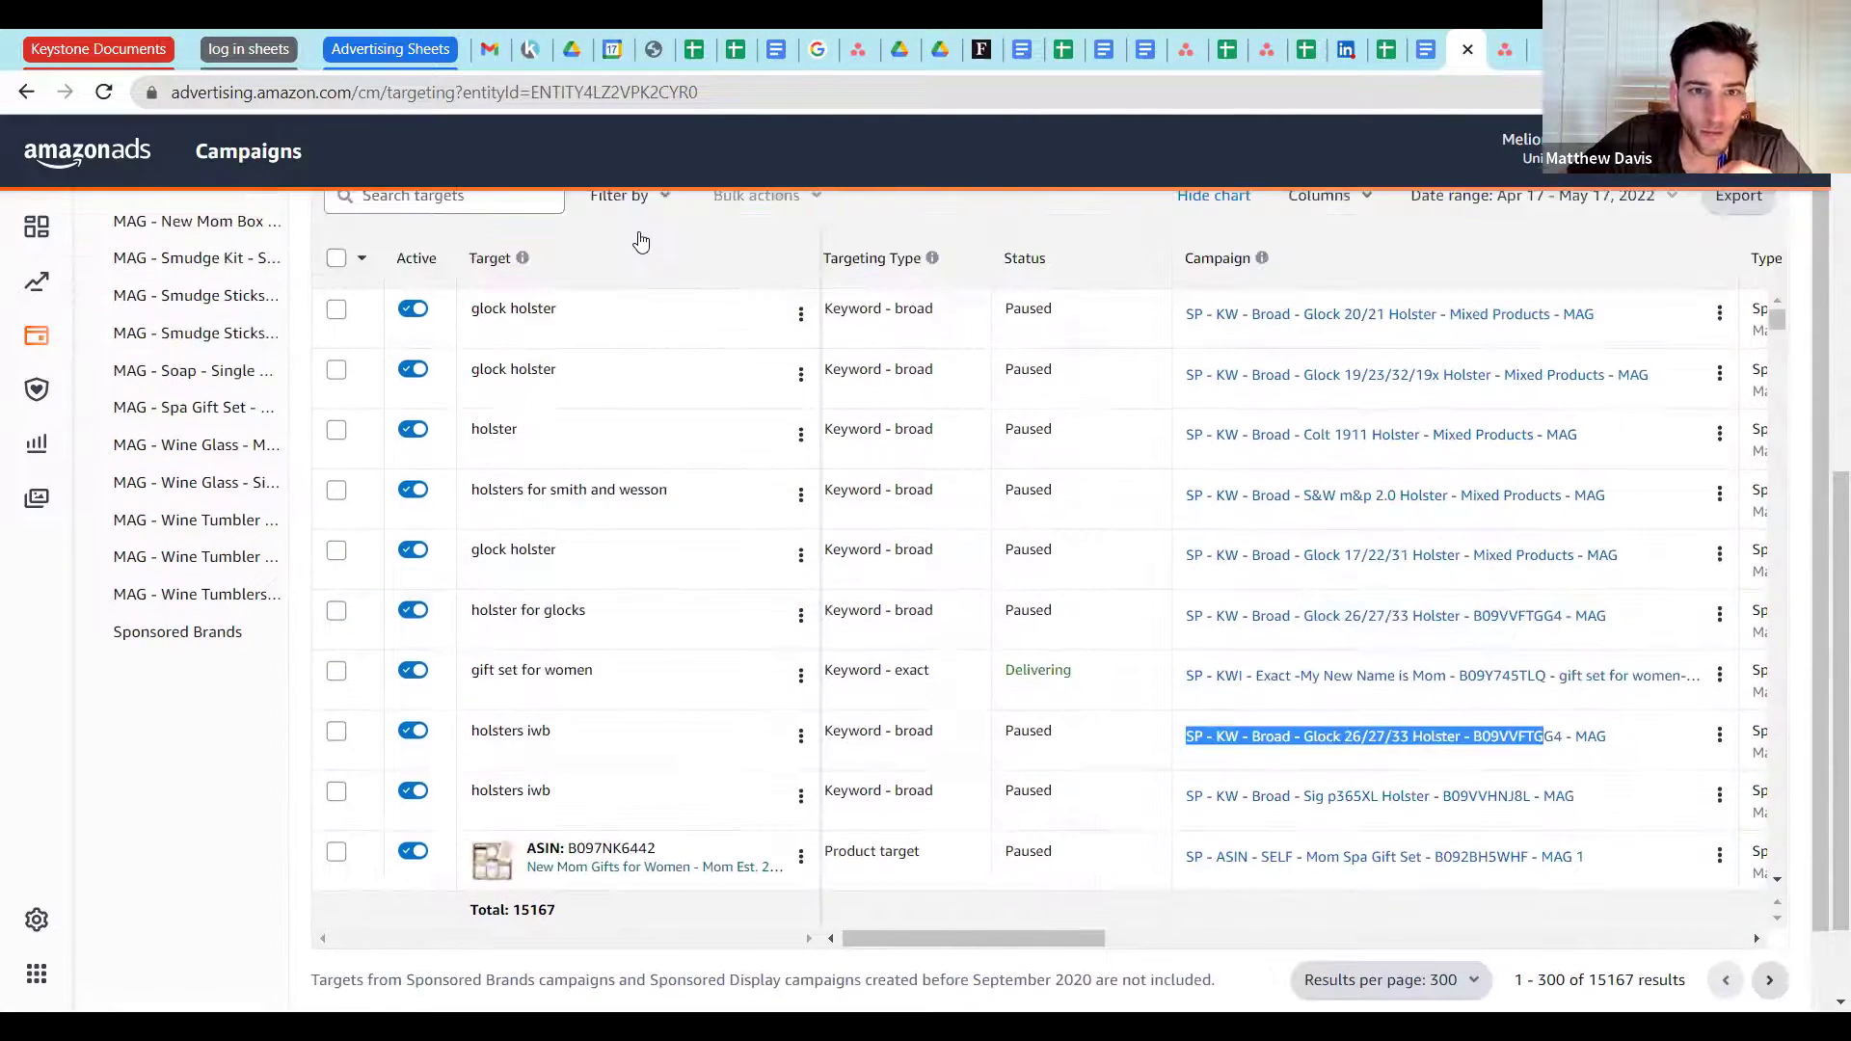
pyautogui.scroll(5, 357, 757)
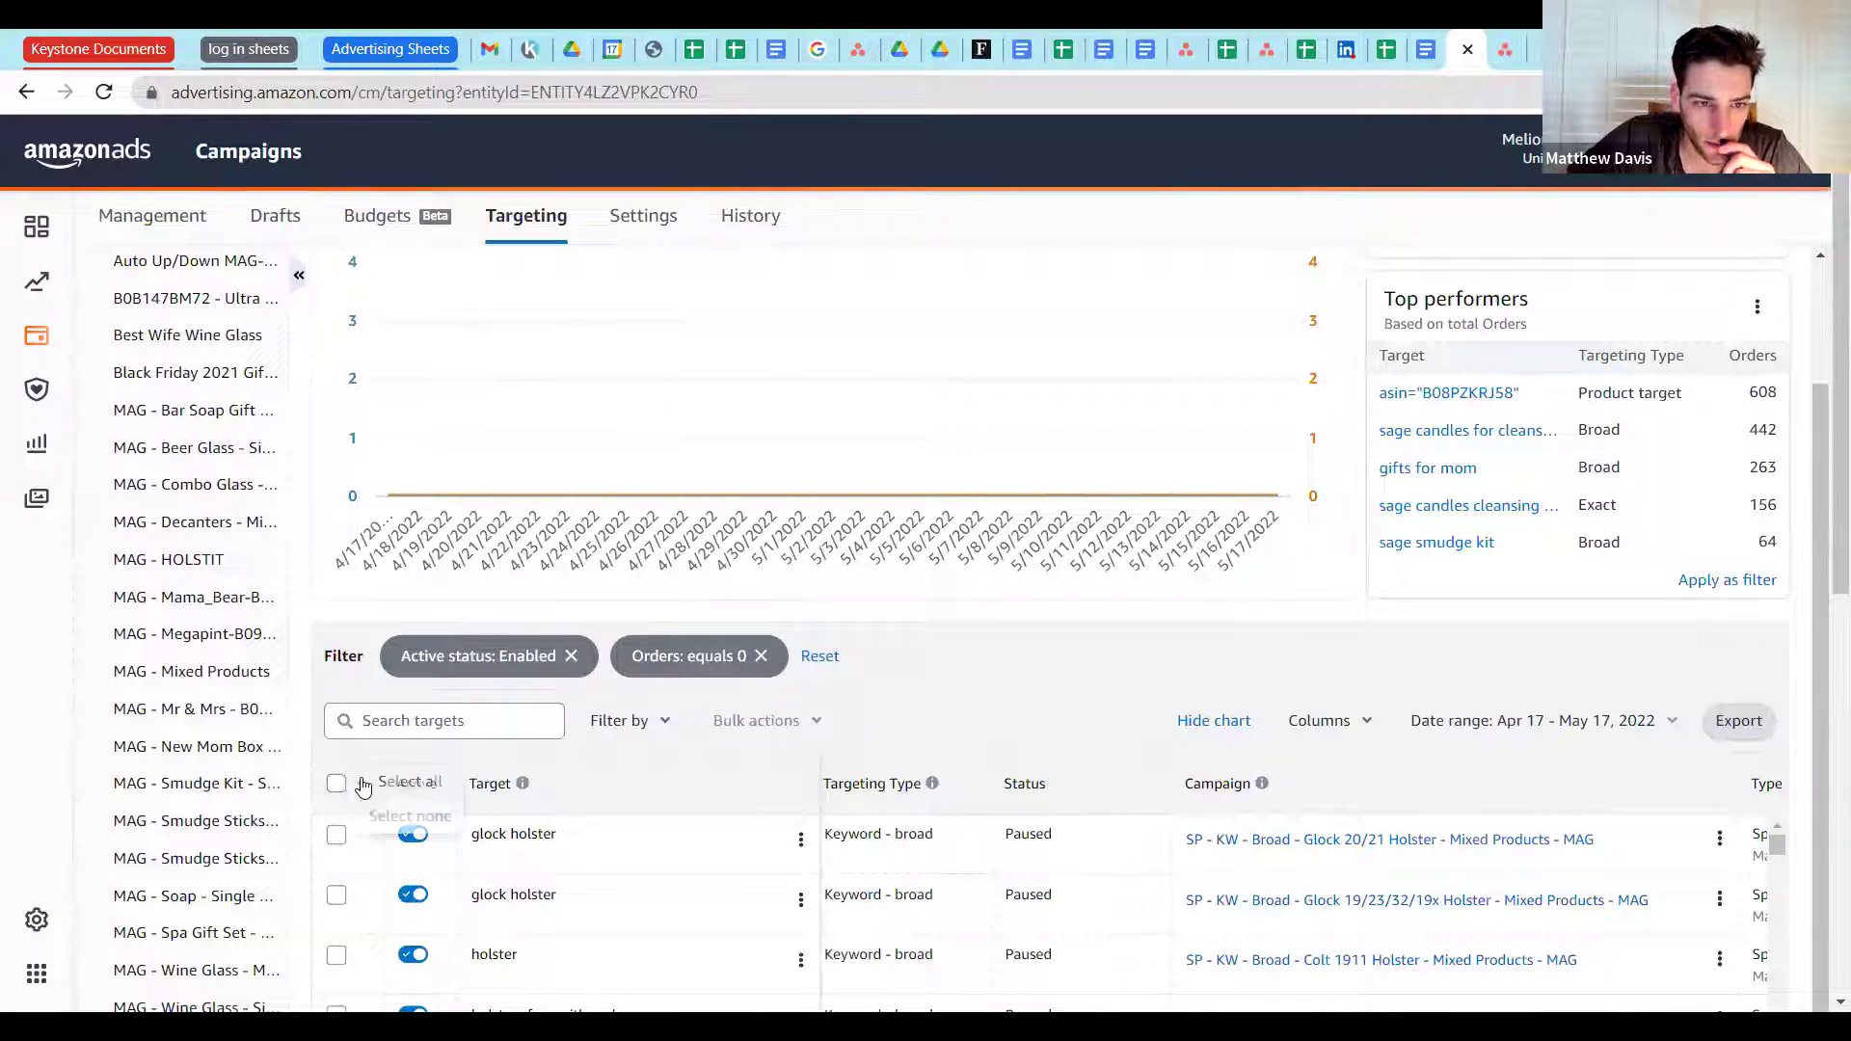
# Step: Select all targets and open the bulk actions menu, then close it without applying anything
pyautogui.click(337, 783)
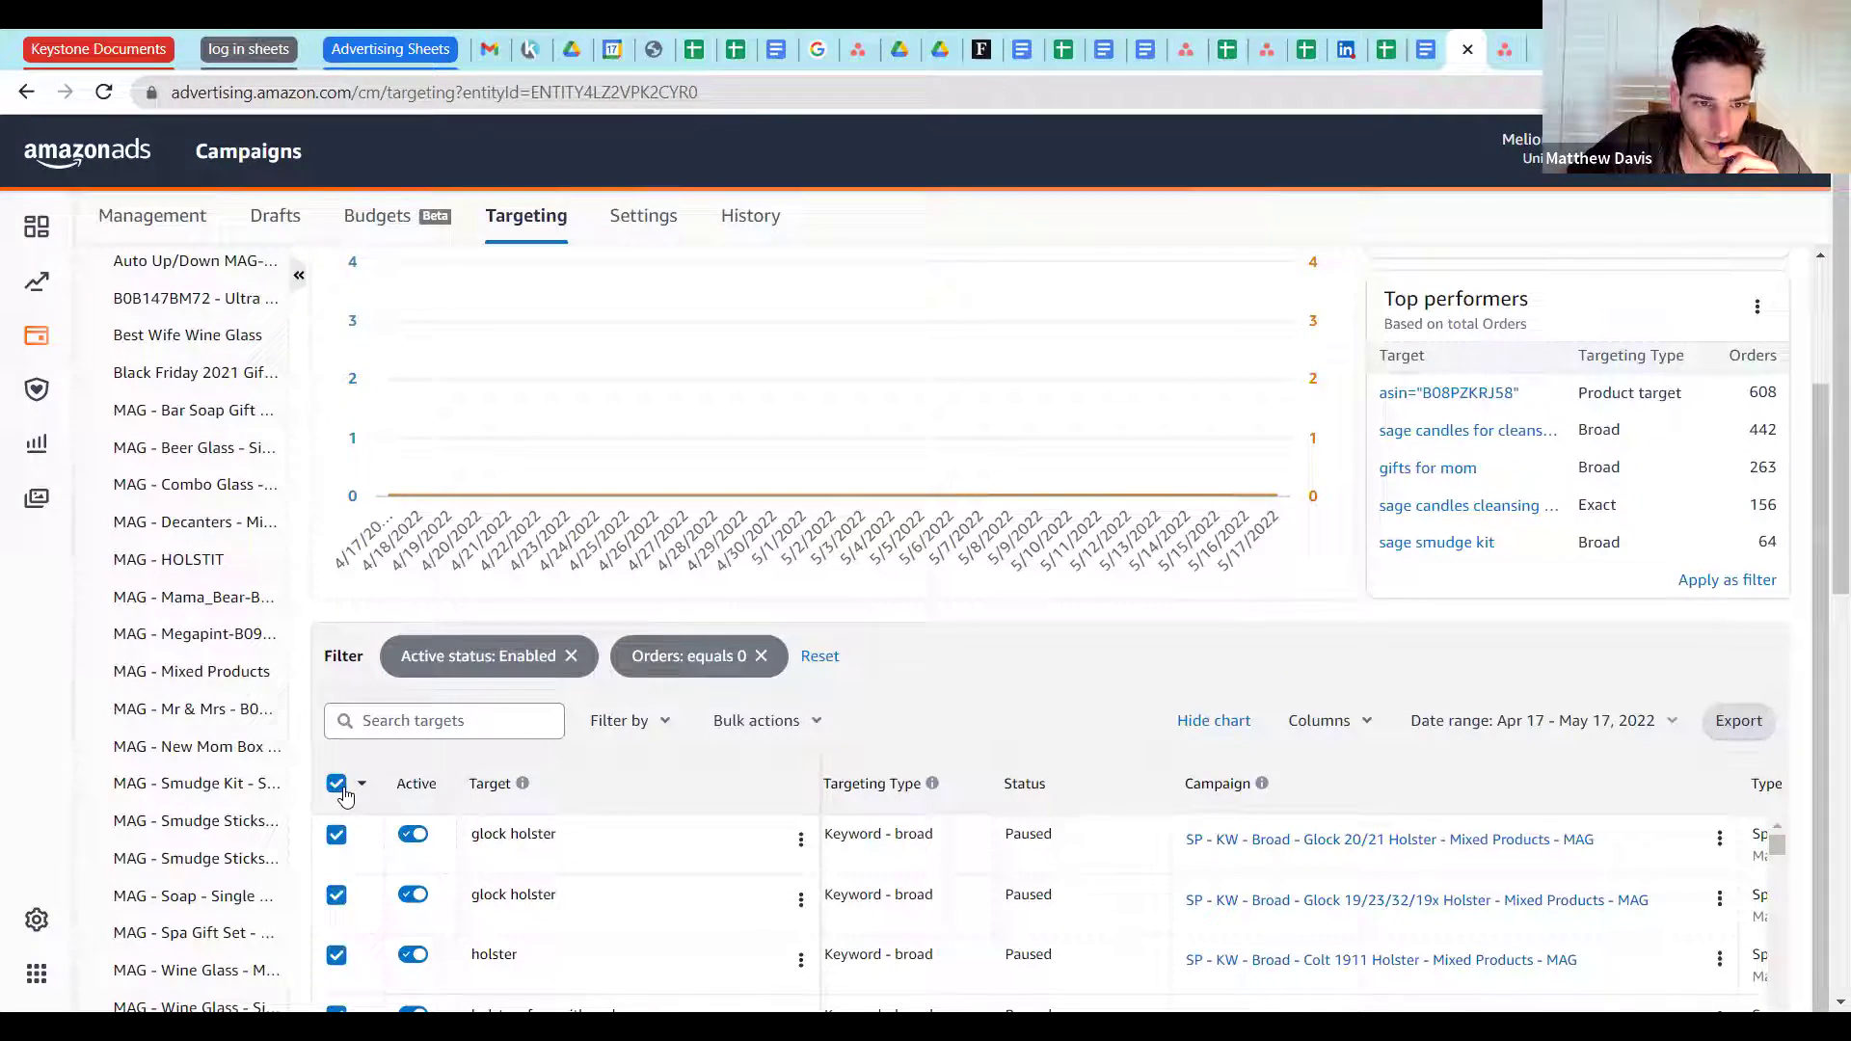
pyautogui.click(812, 720)
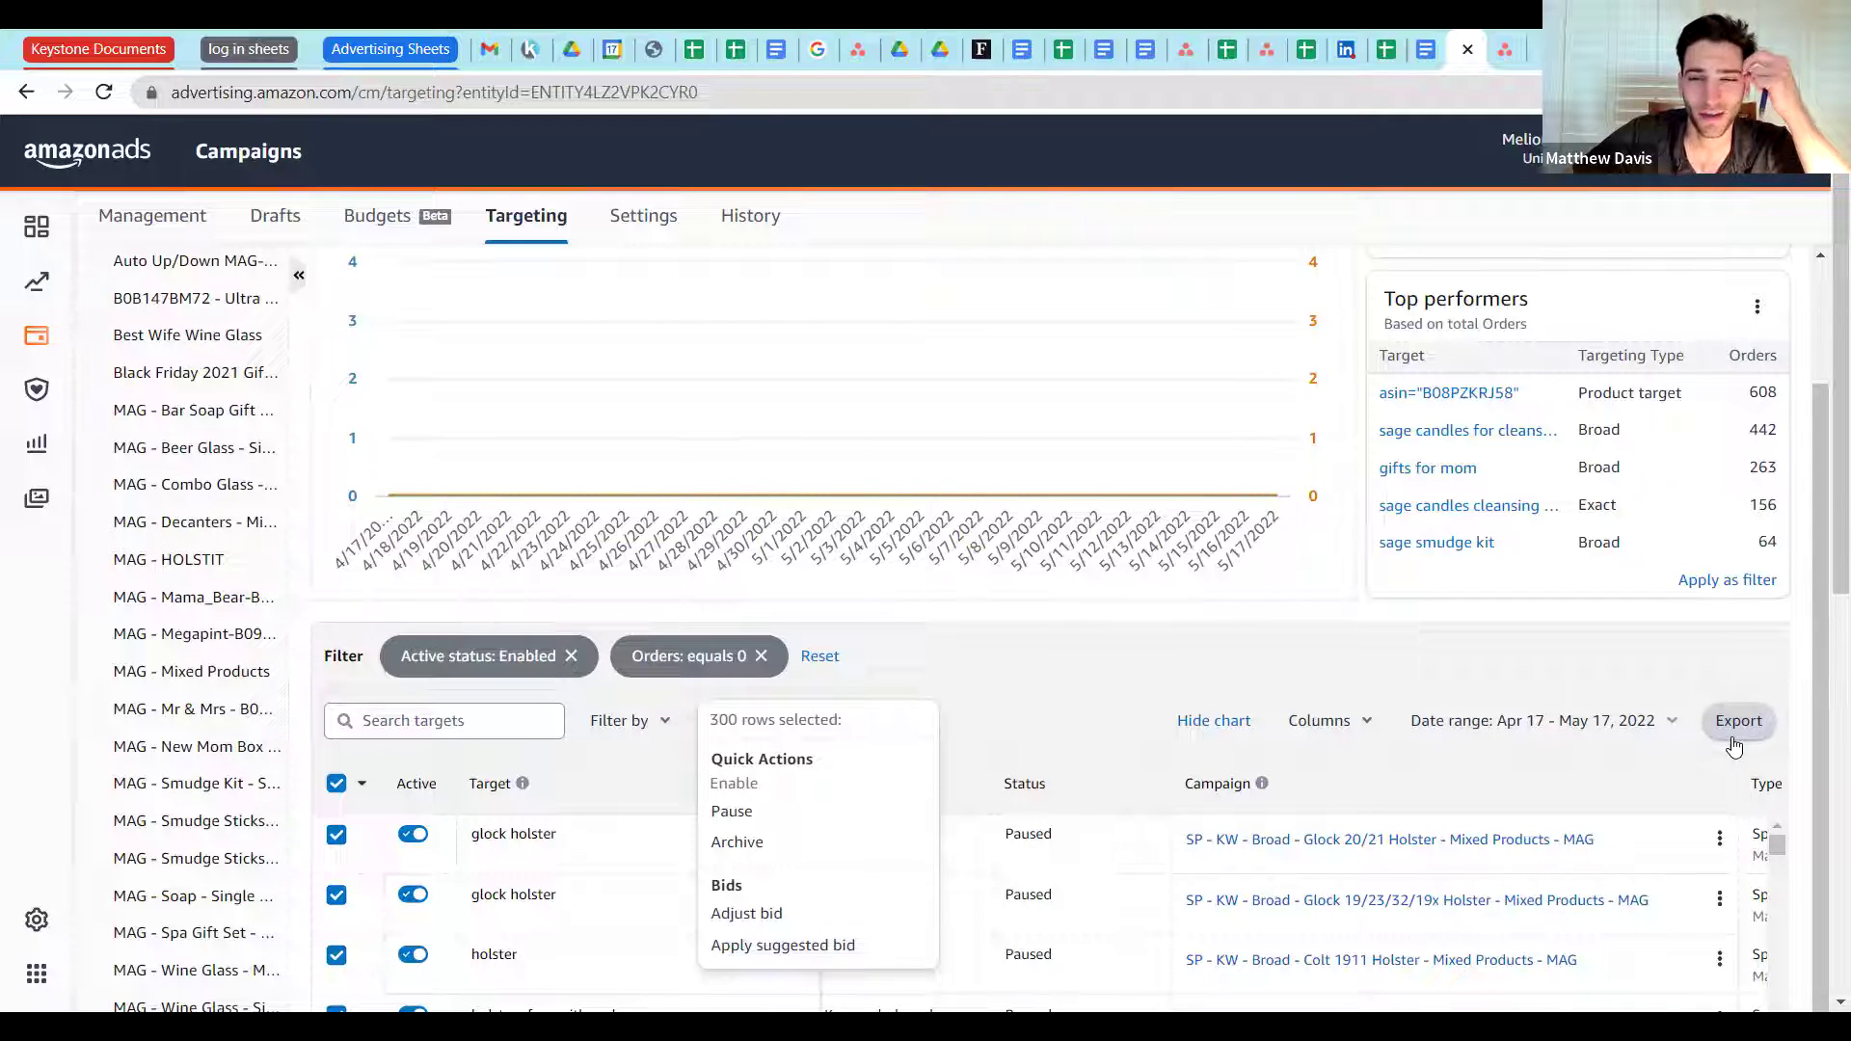
pyautogui.click(1087, 663)
# Step: Scroll through the 15,167 enabled zero-order targets to review their delivery status
pyautogui.scroll(-2, 1087, 663)
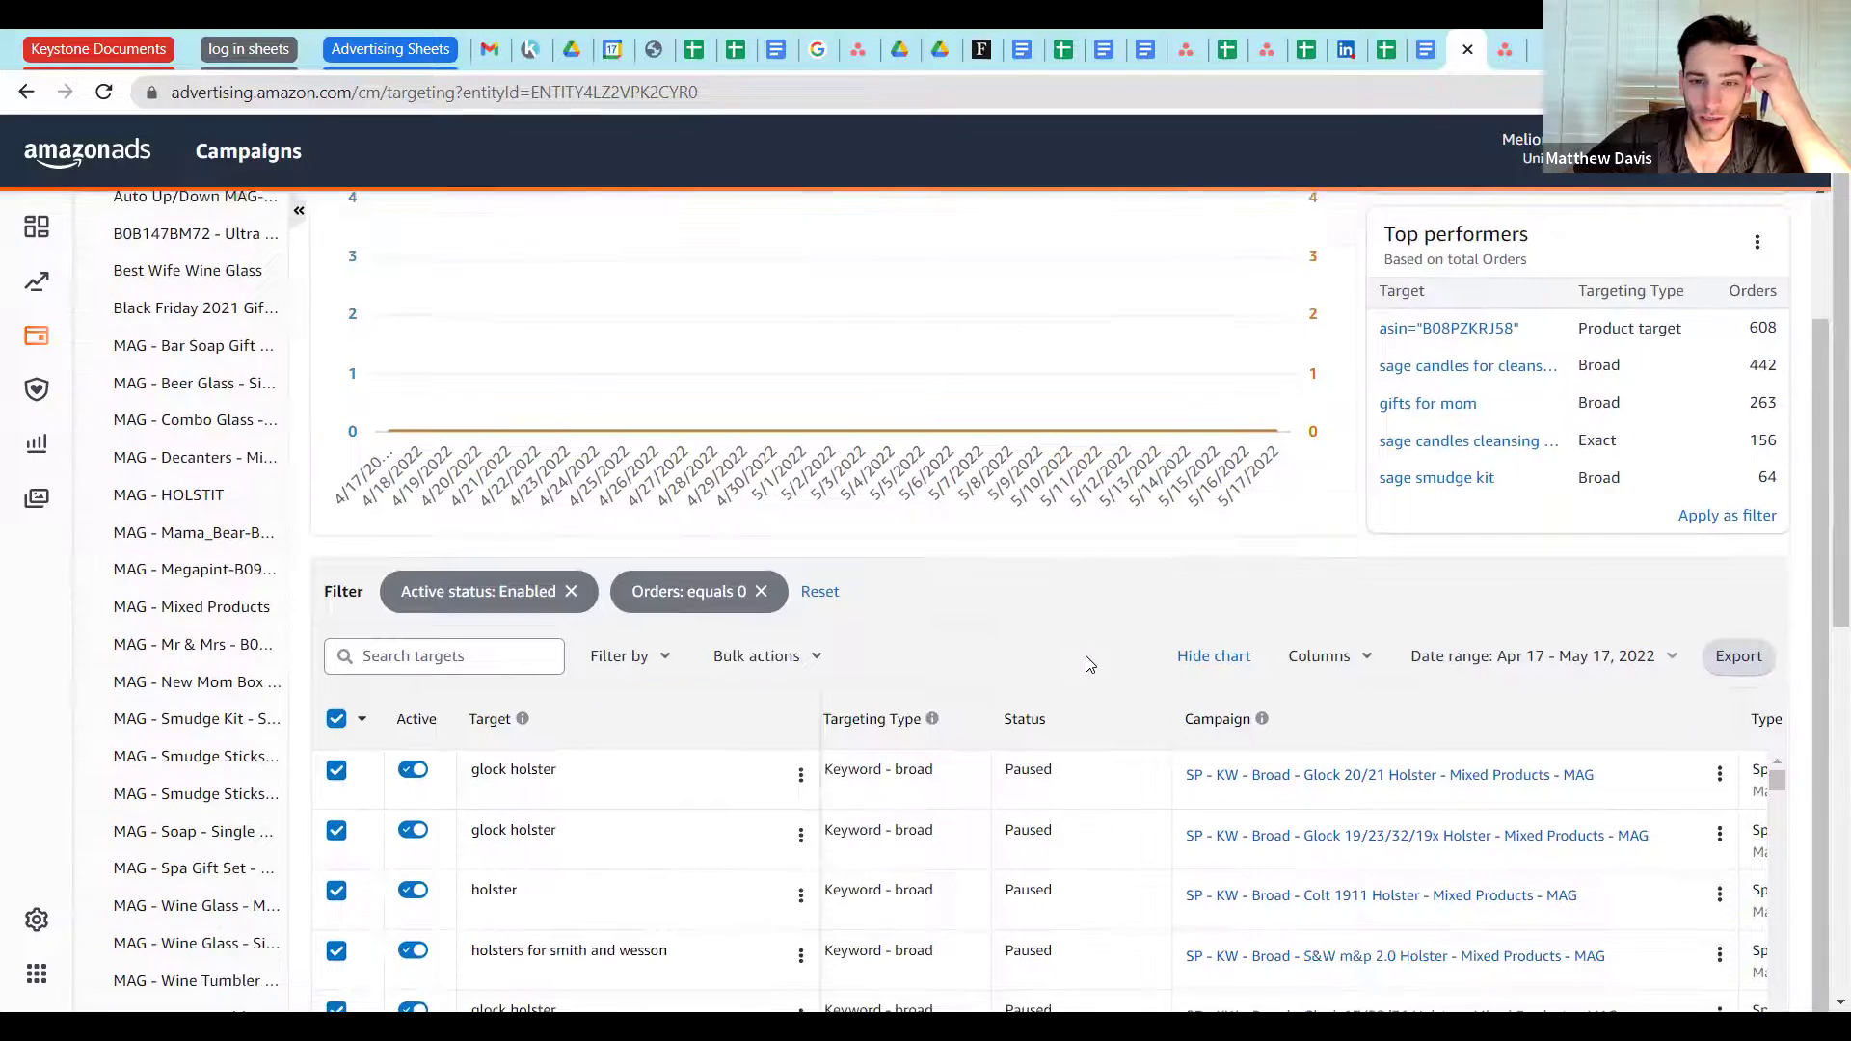
pyautogui.scroll(-3, 662, 729)
pyautogui.scroll(3, 661, 732)
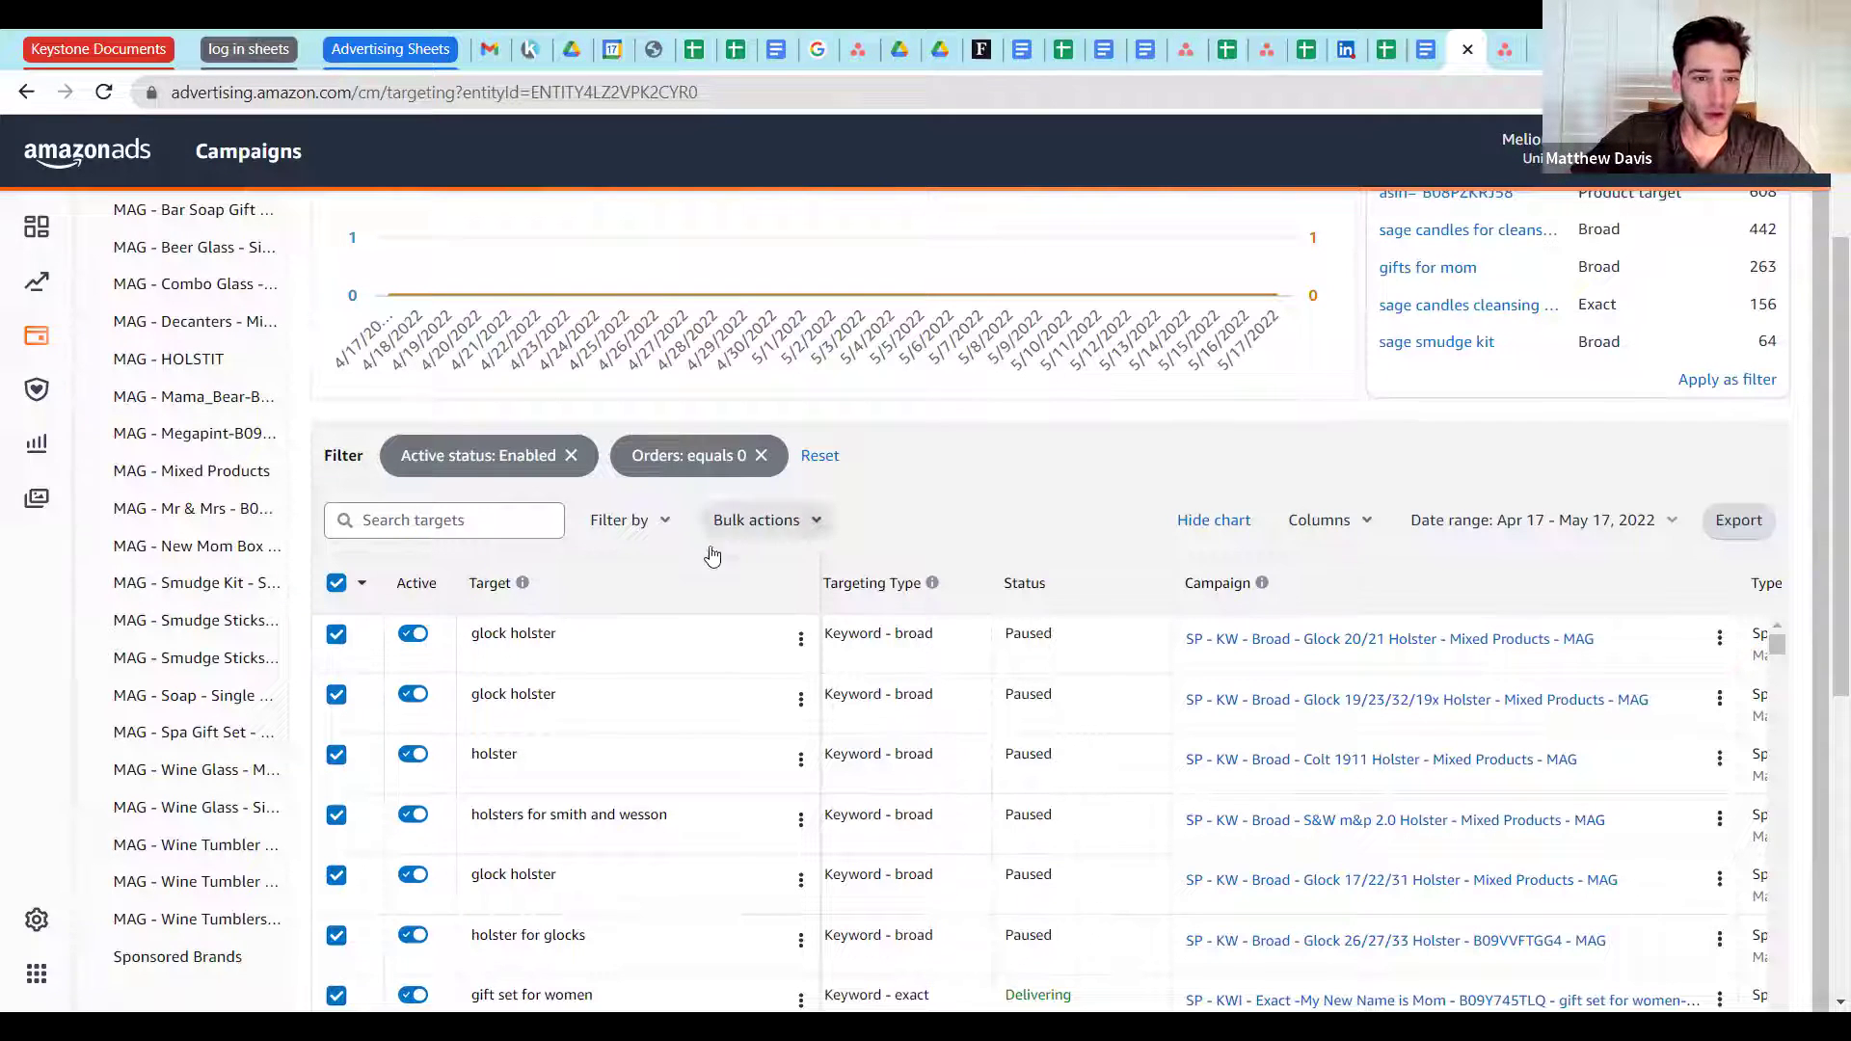
pyautogui.scroll(-2, 714, 713)
pyautogui.scroll(2, 679, 752)
pyautogui.scroll(-5, 498, 774)
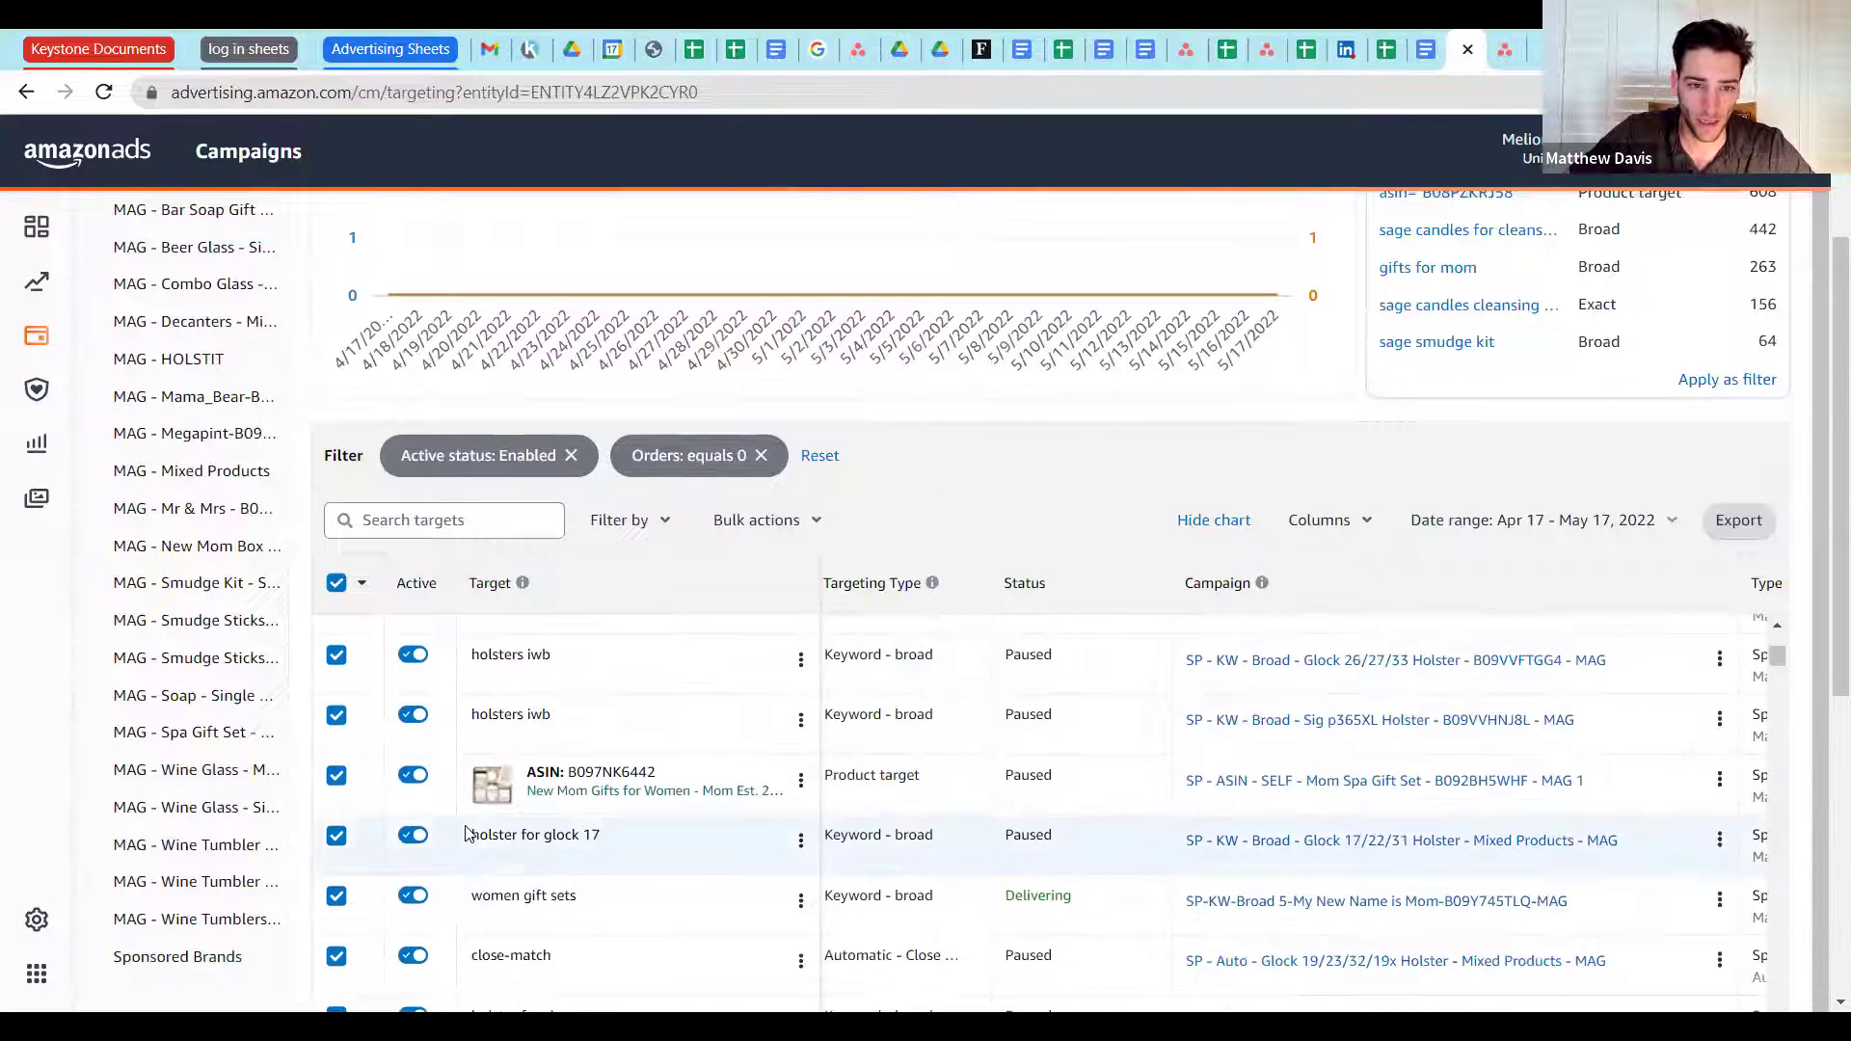
pyautogui.scroll(5, 492, 849)
pyautogui.scroll(2, 528, 749)
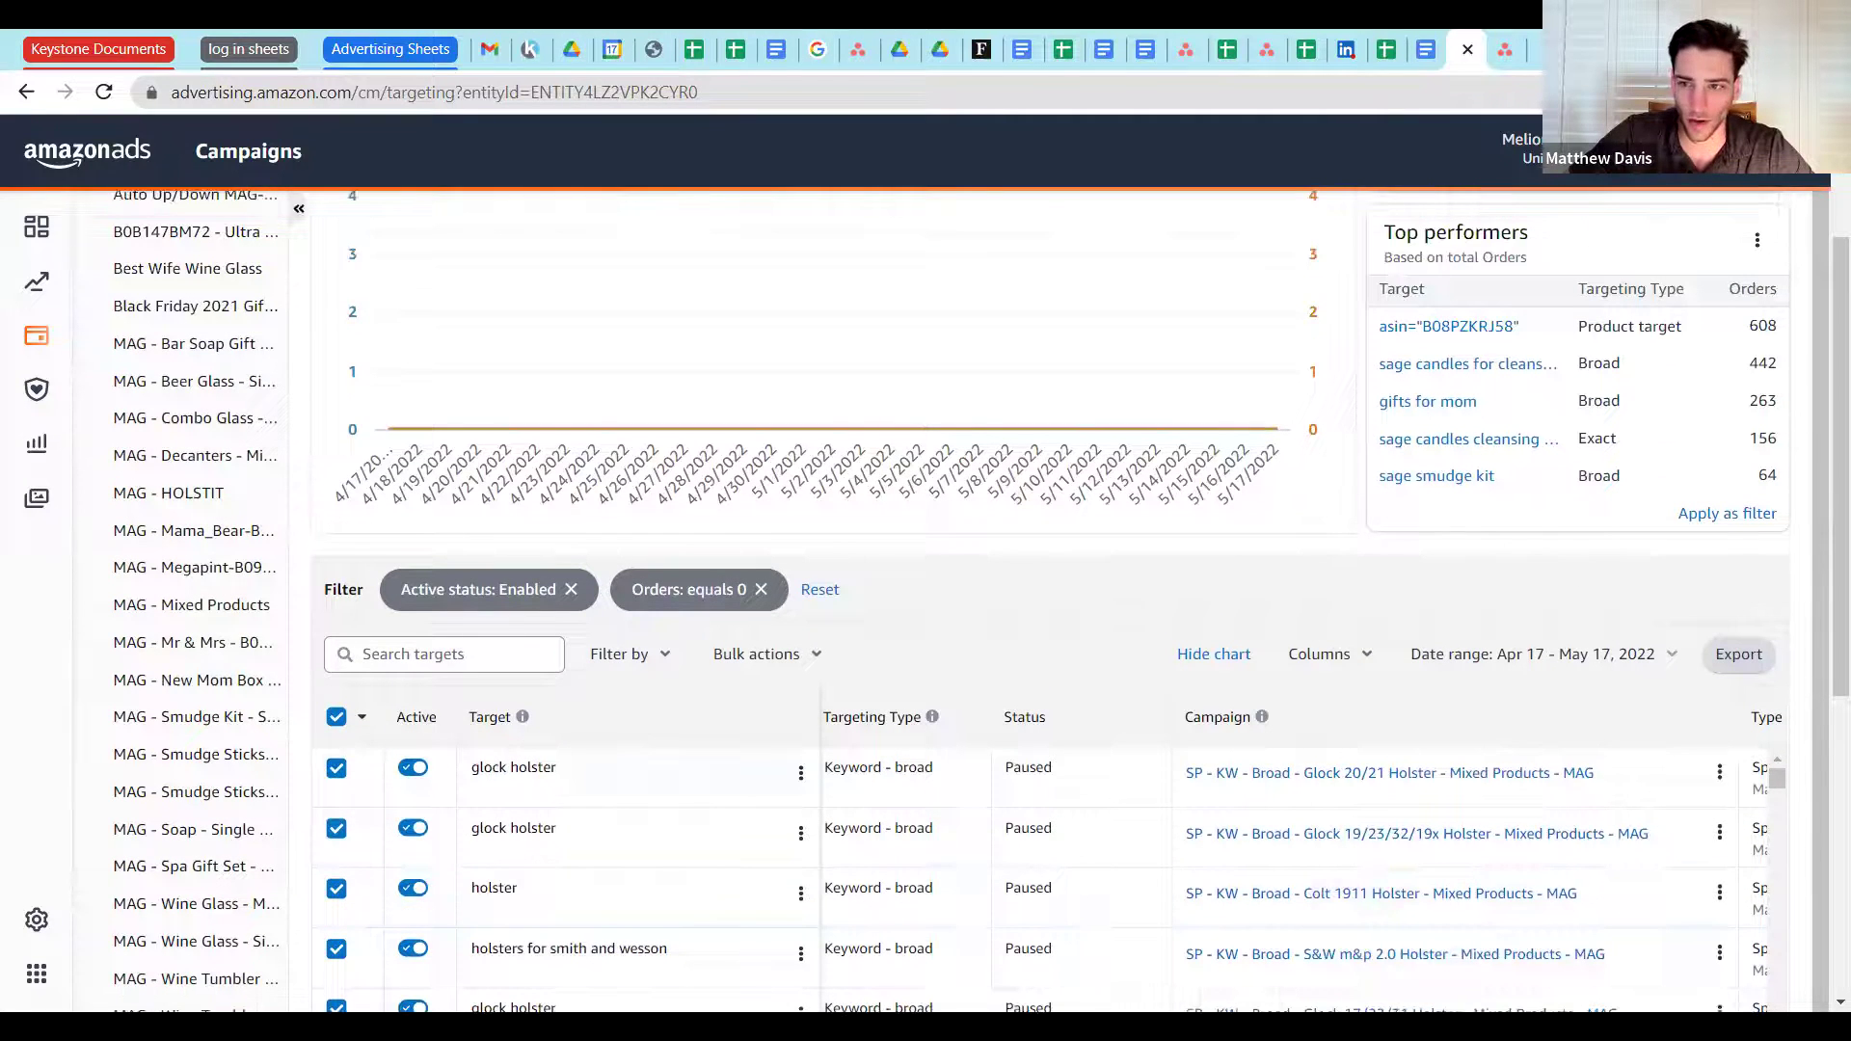
pyautogui.scroll(-4, 1822, 637)
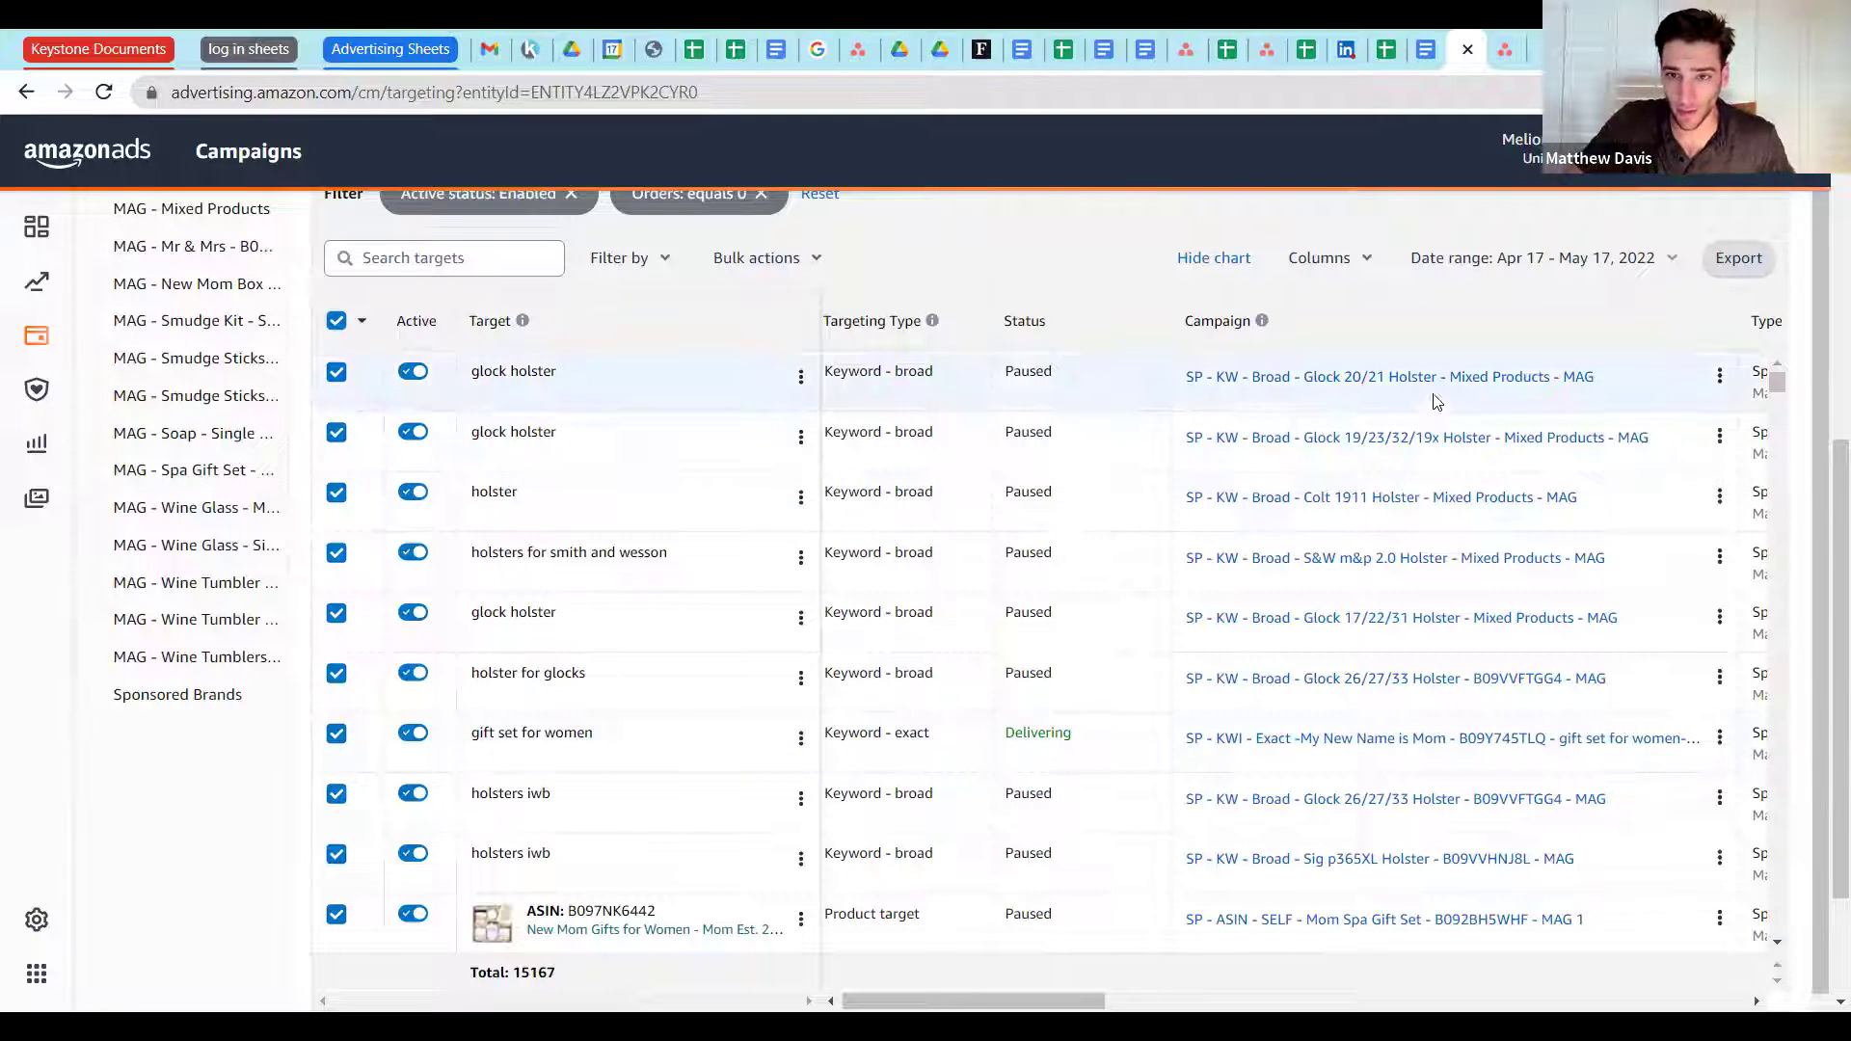
# Step: Open the Glock 19/23/32/19x Holster campaign in a new tab and review its Campaign settings
pyautogui.click(1350, 442)
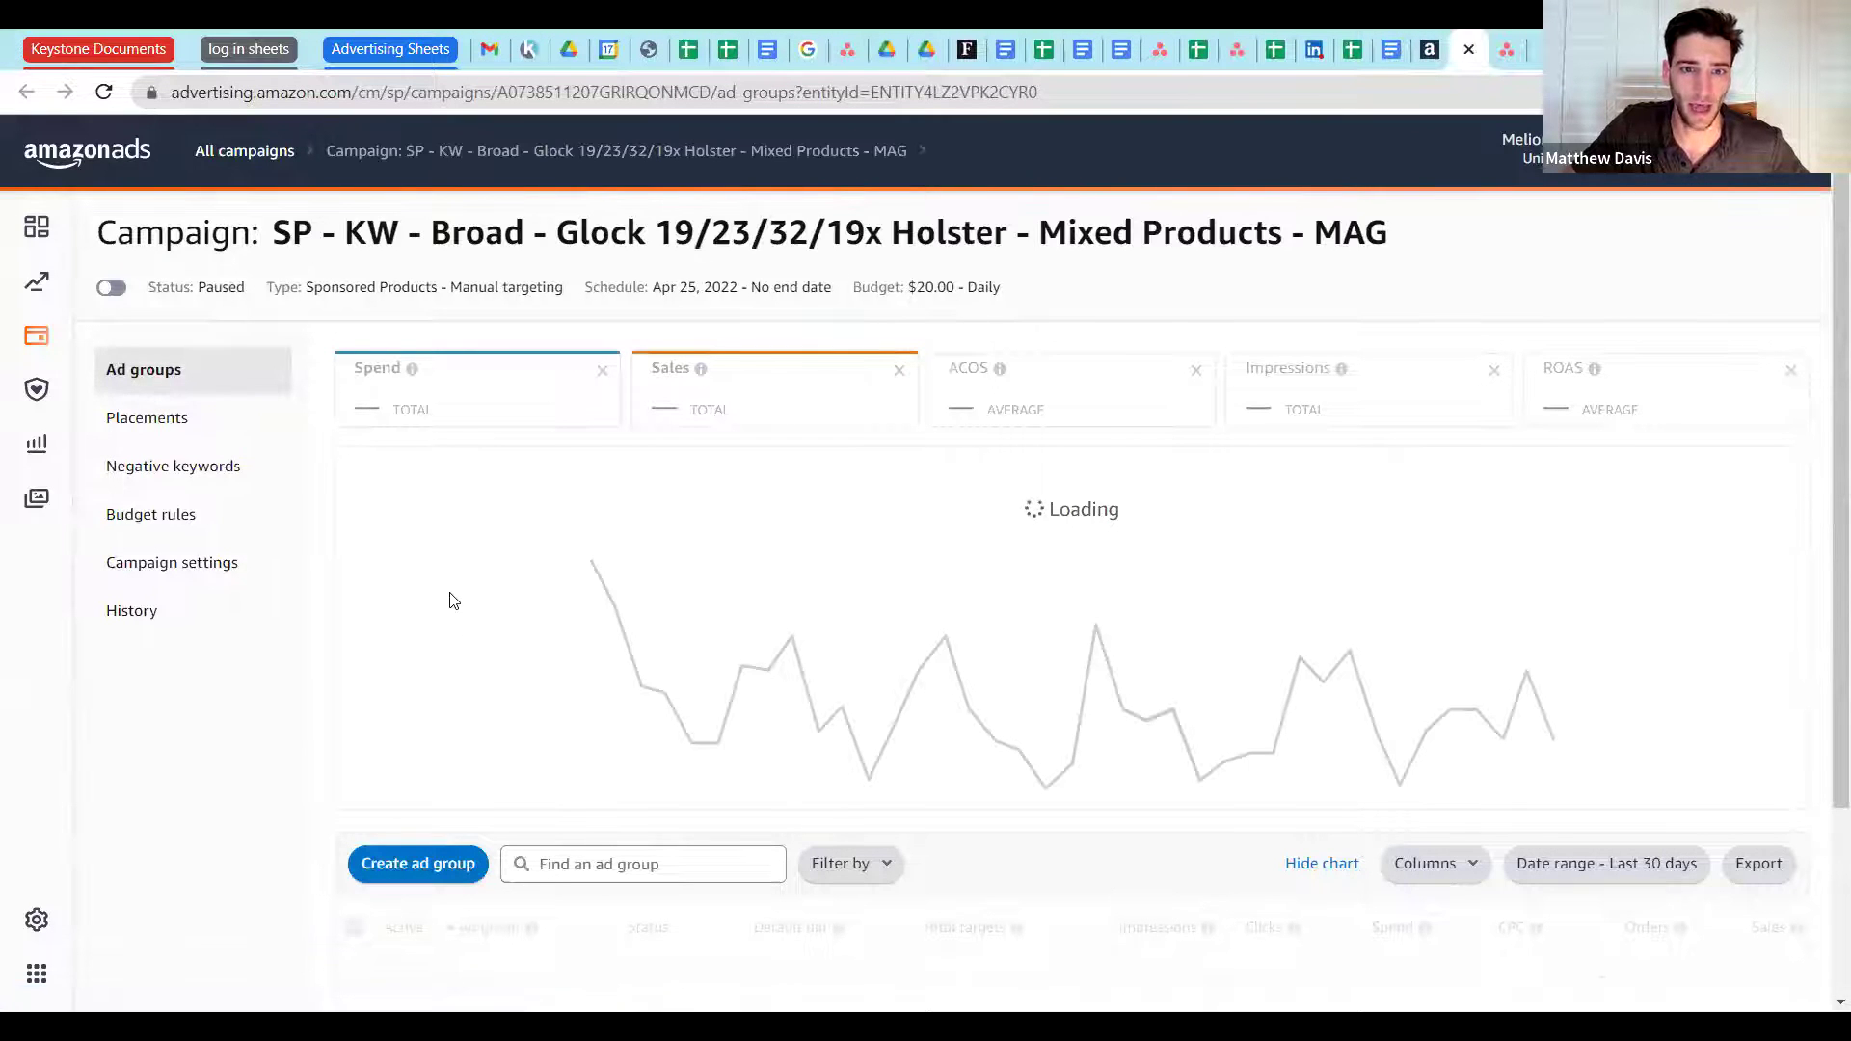
pyautogui.scroll(-2, 446, 601)
pyautogui.click(224, 382)
pyautogui.scroll(-5, 661, 545)
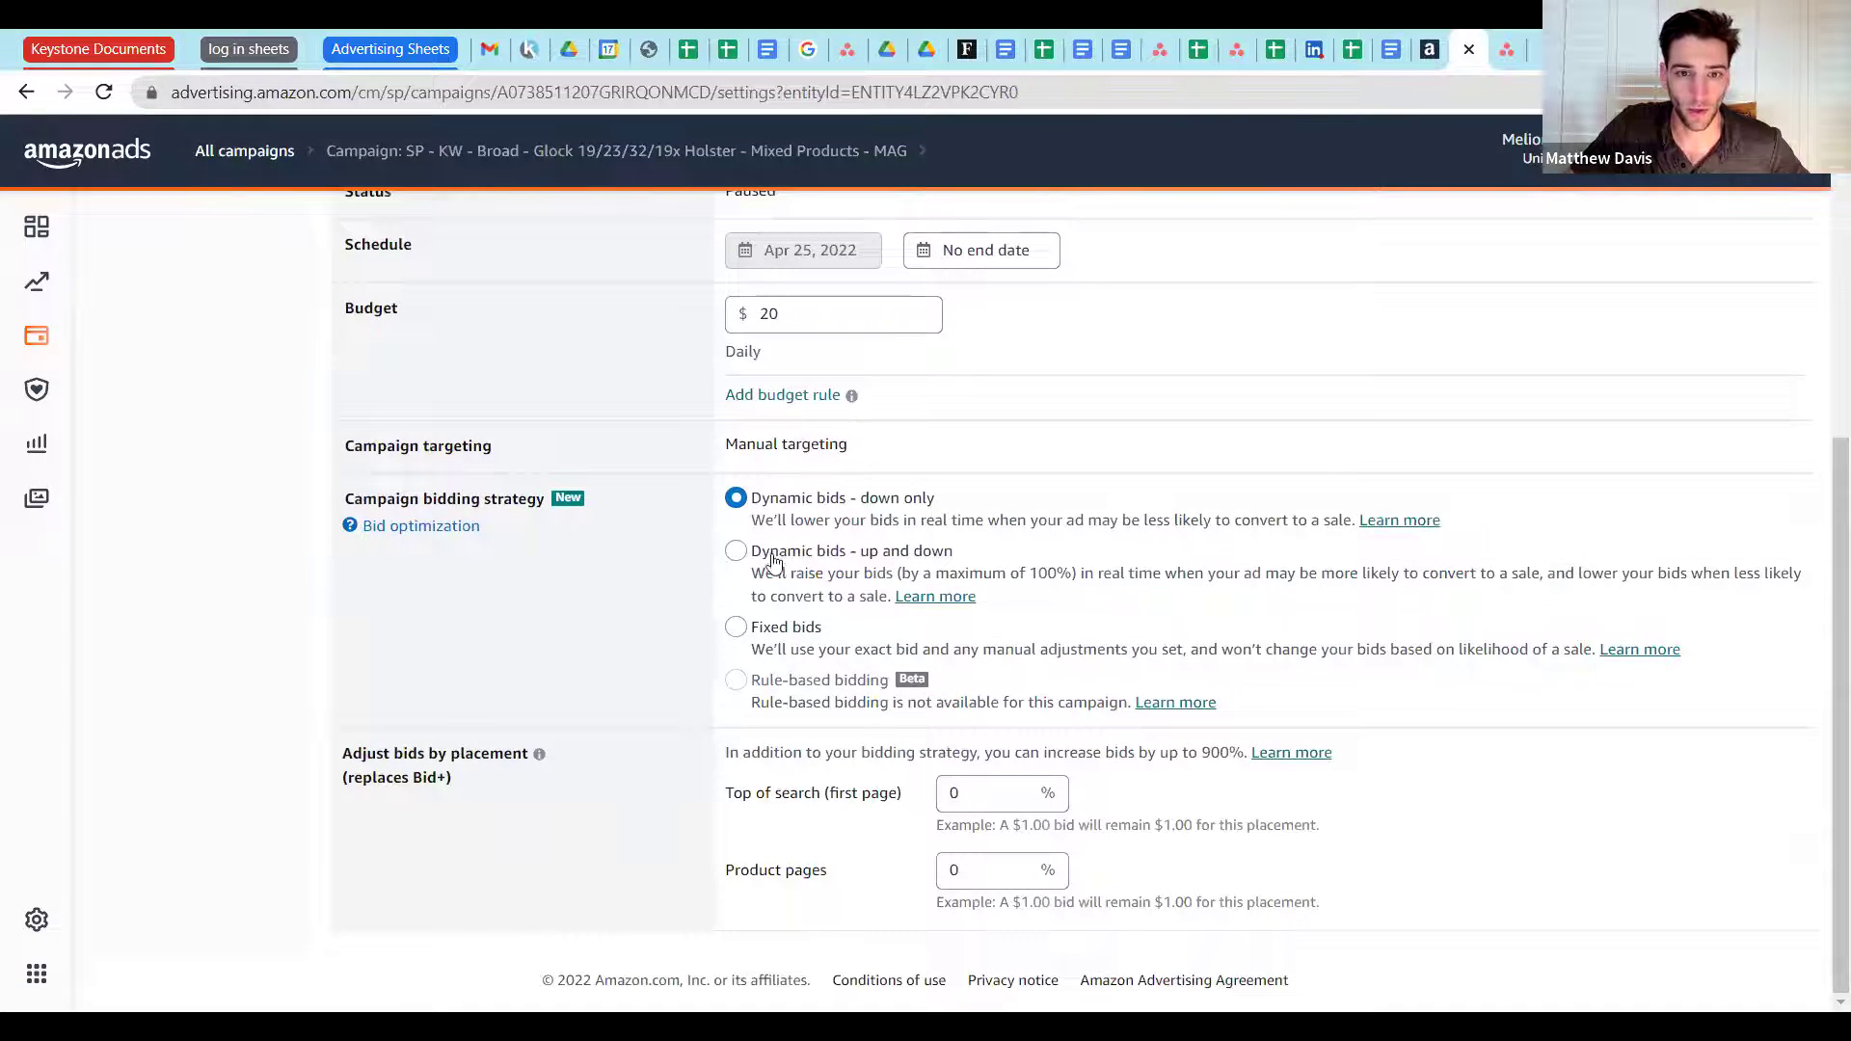
pyautogui.scroll(7, 199, 355)
# Step: Go back to the campaign's ad groups and open the Mixed Products ad group
pyautogui.click(130, 374)
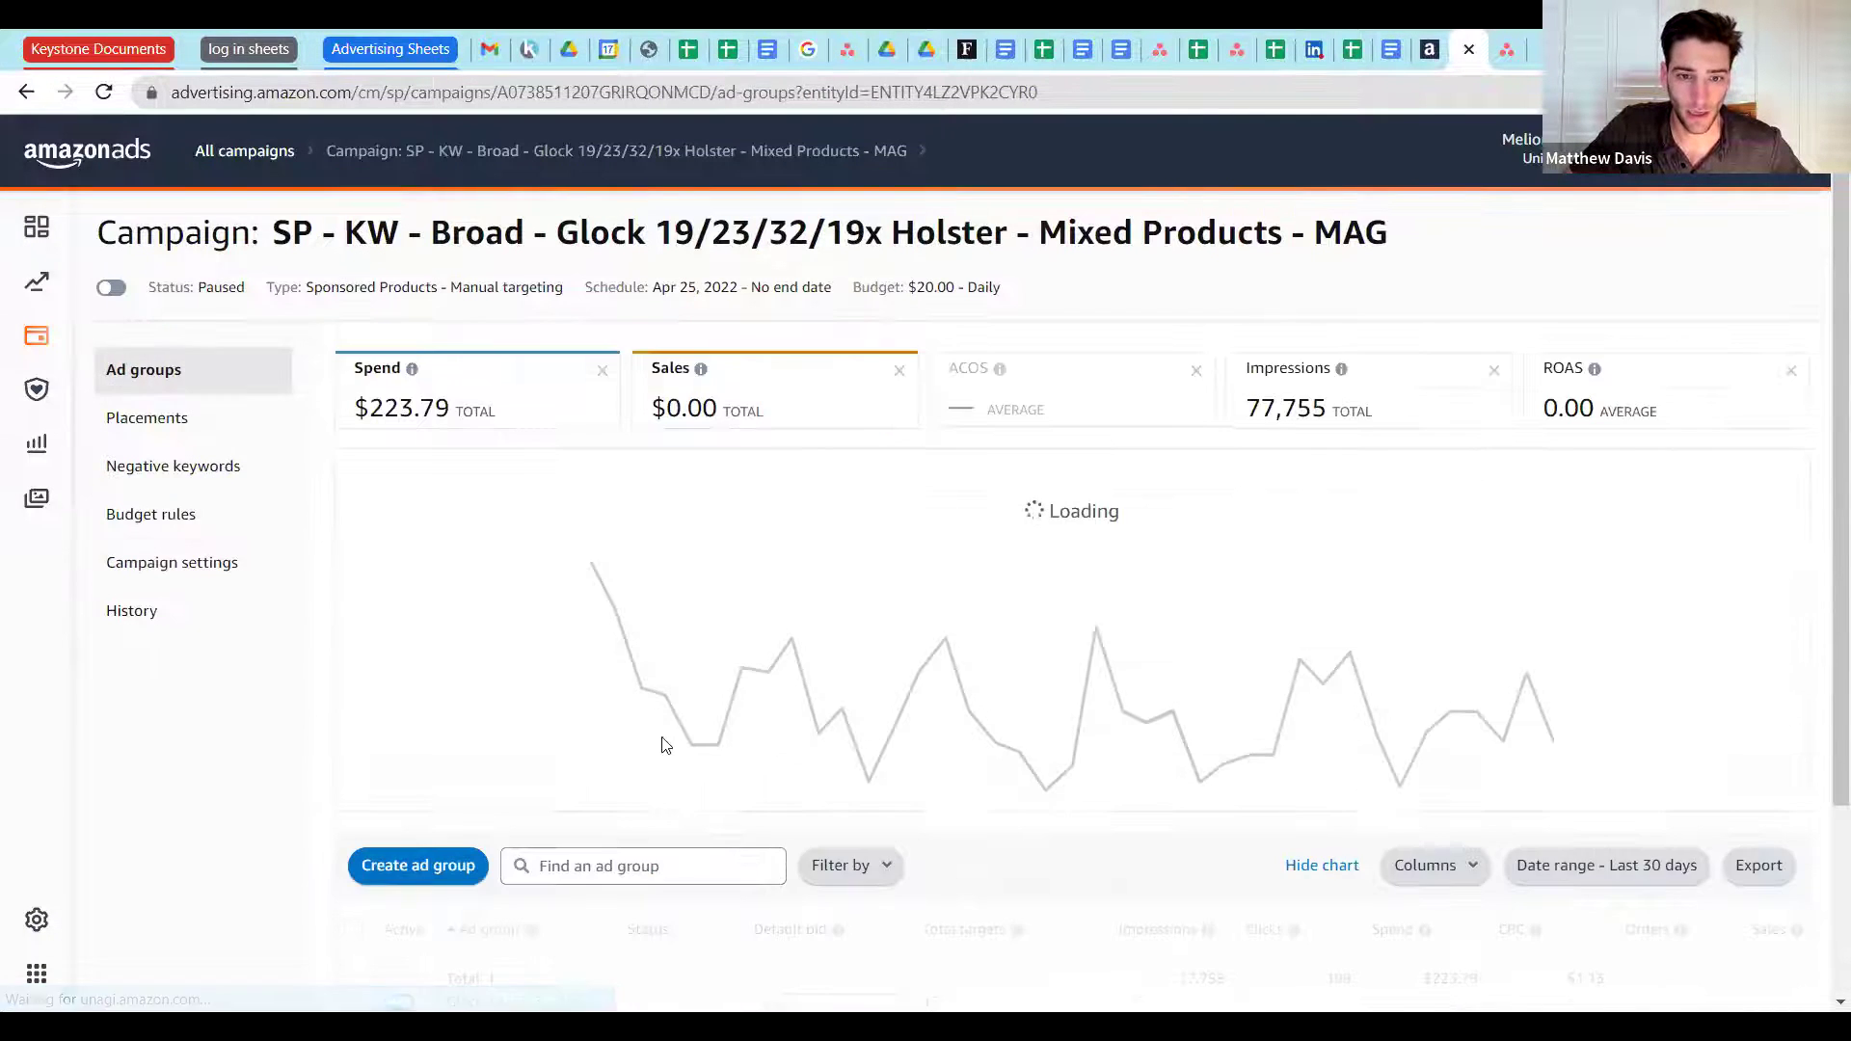
pyautogui.scroll(-2, 661, 756)
pyautogui.click(540, 827)
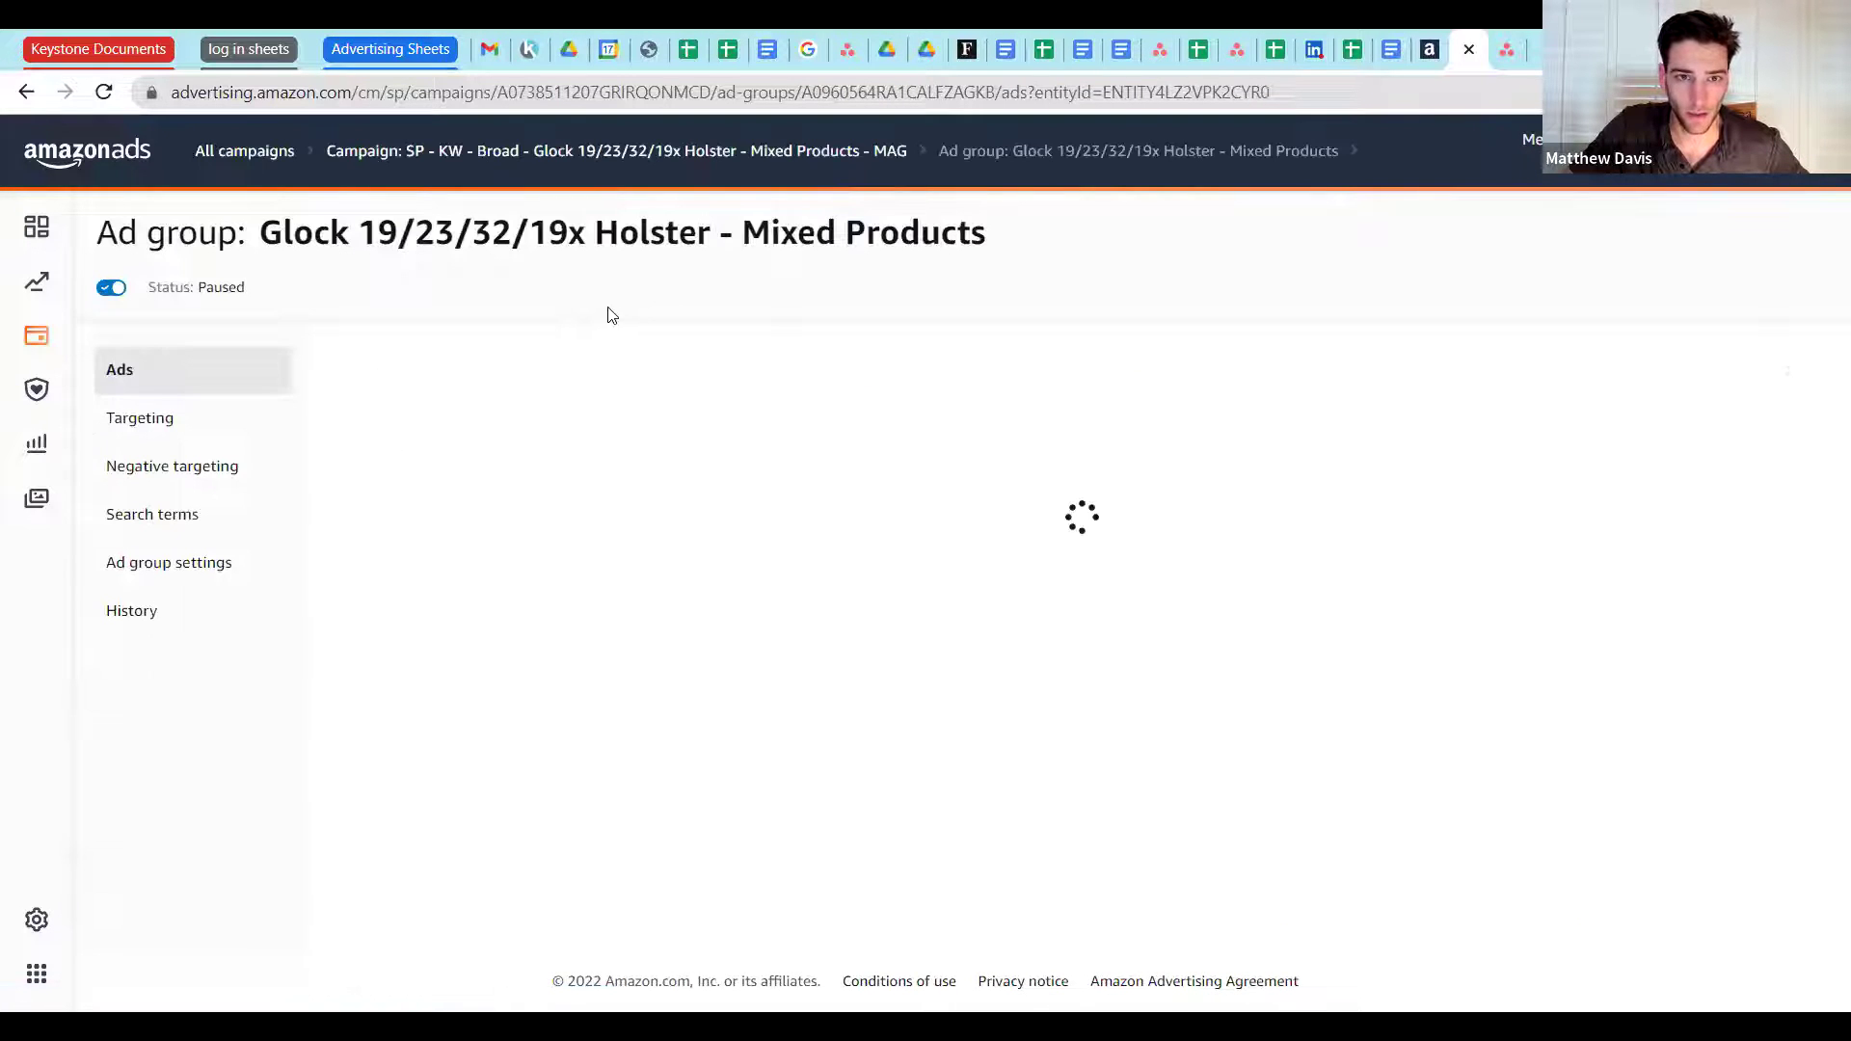
# Step: Lower the glock holster keyword's bid from 1.32 to 0.65, then widen the Keyword column
pyautogui.click(190, 424)
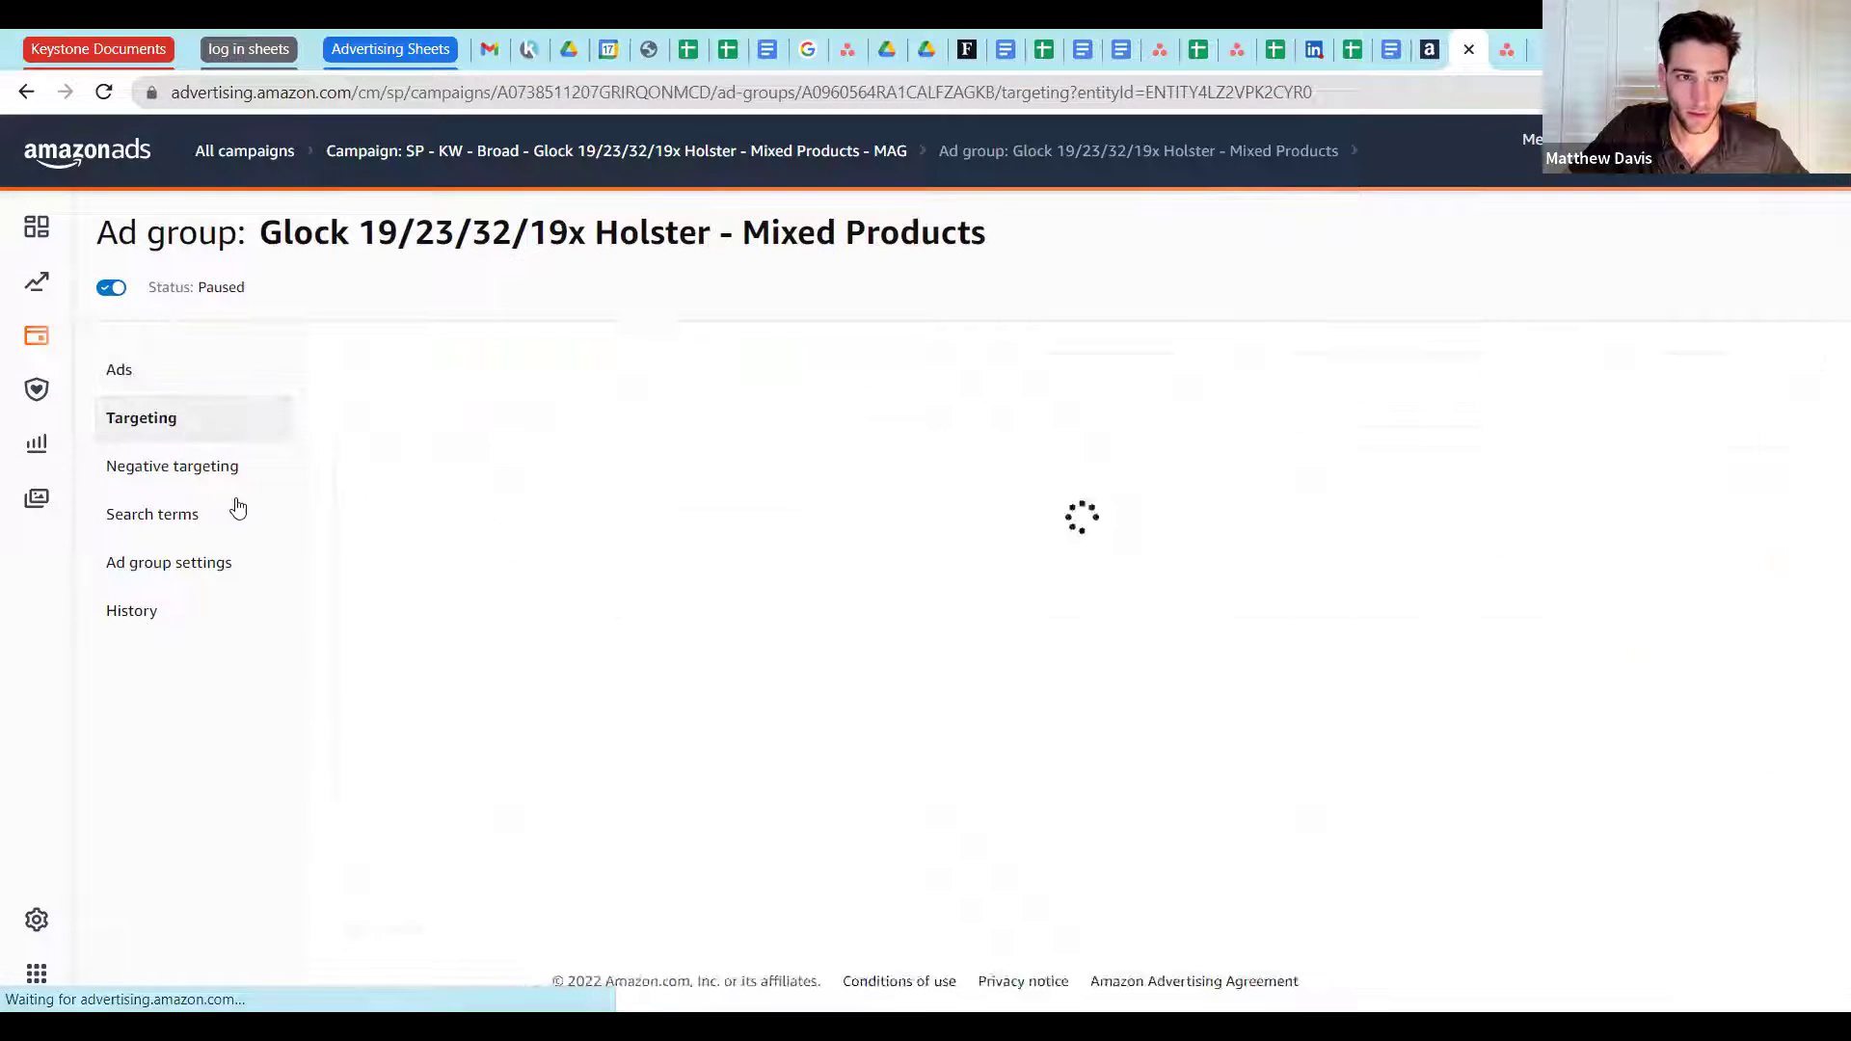
pyautogui.scroll(-3, 741, 720)
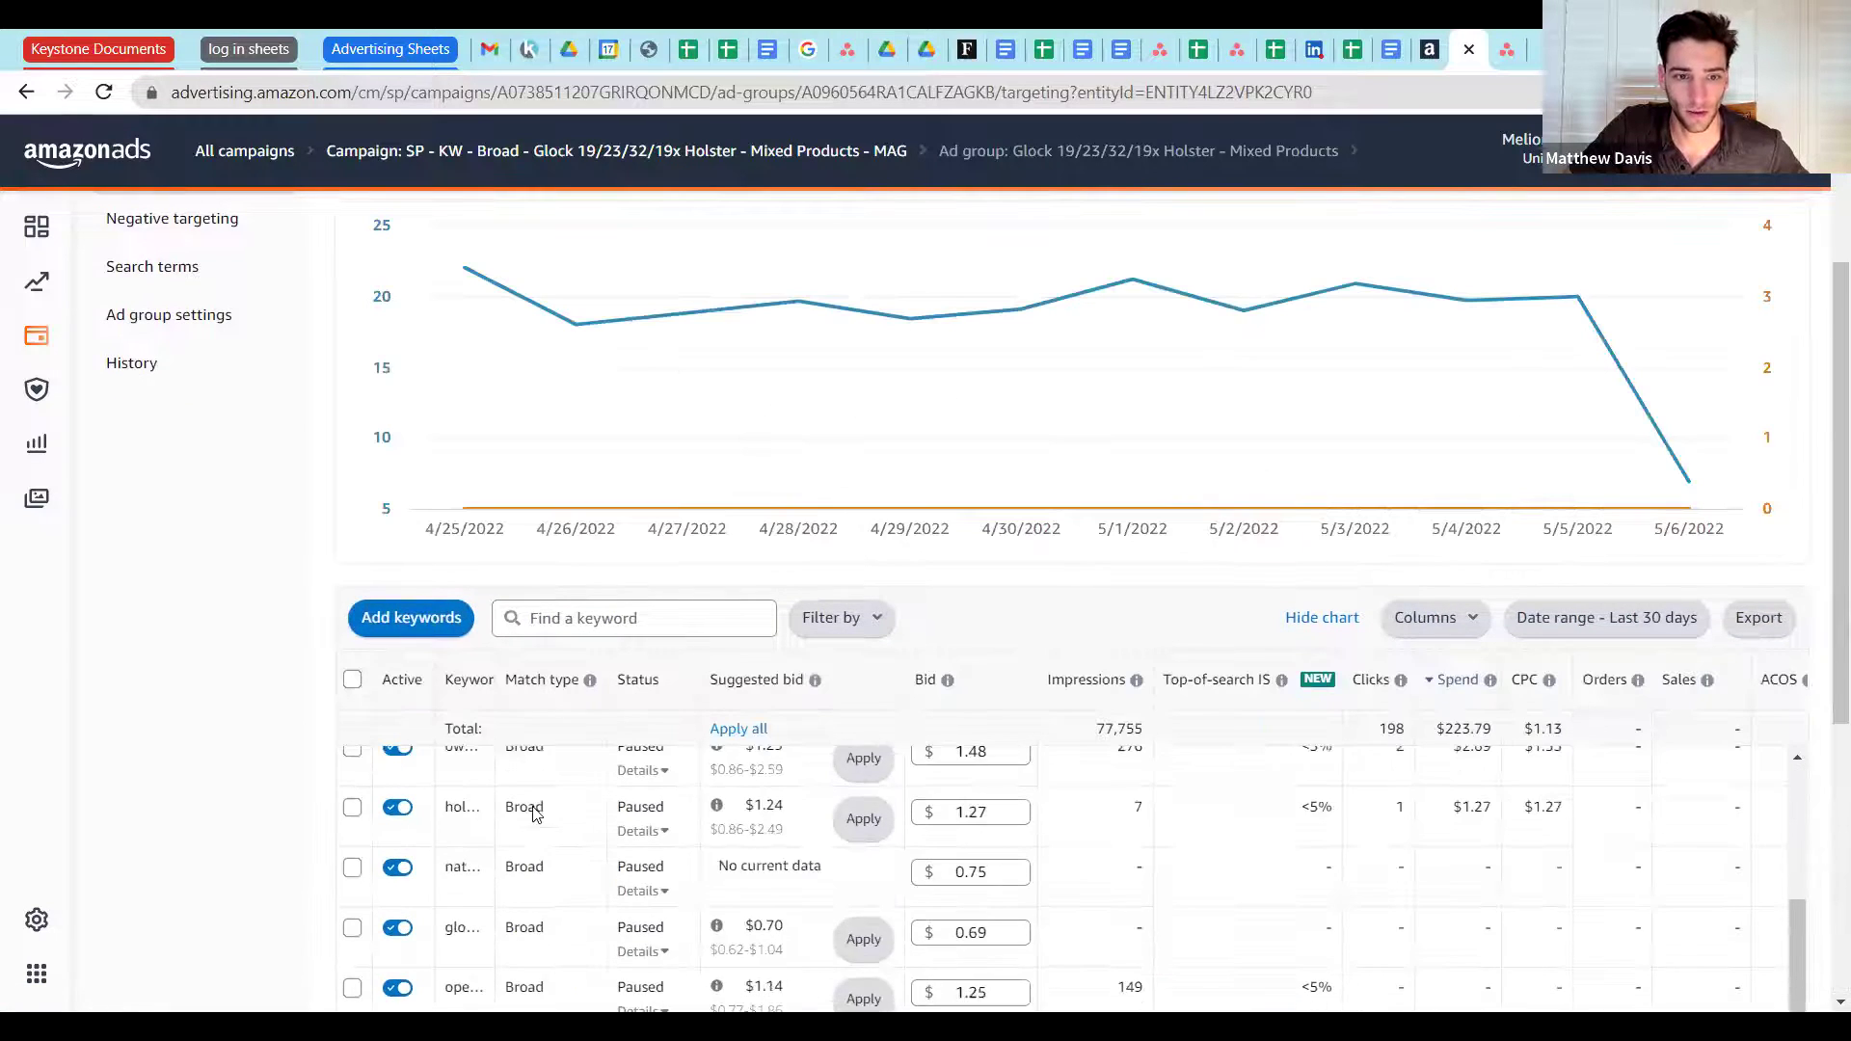
pyautogui.scroll(-2, 988, 762)
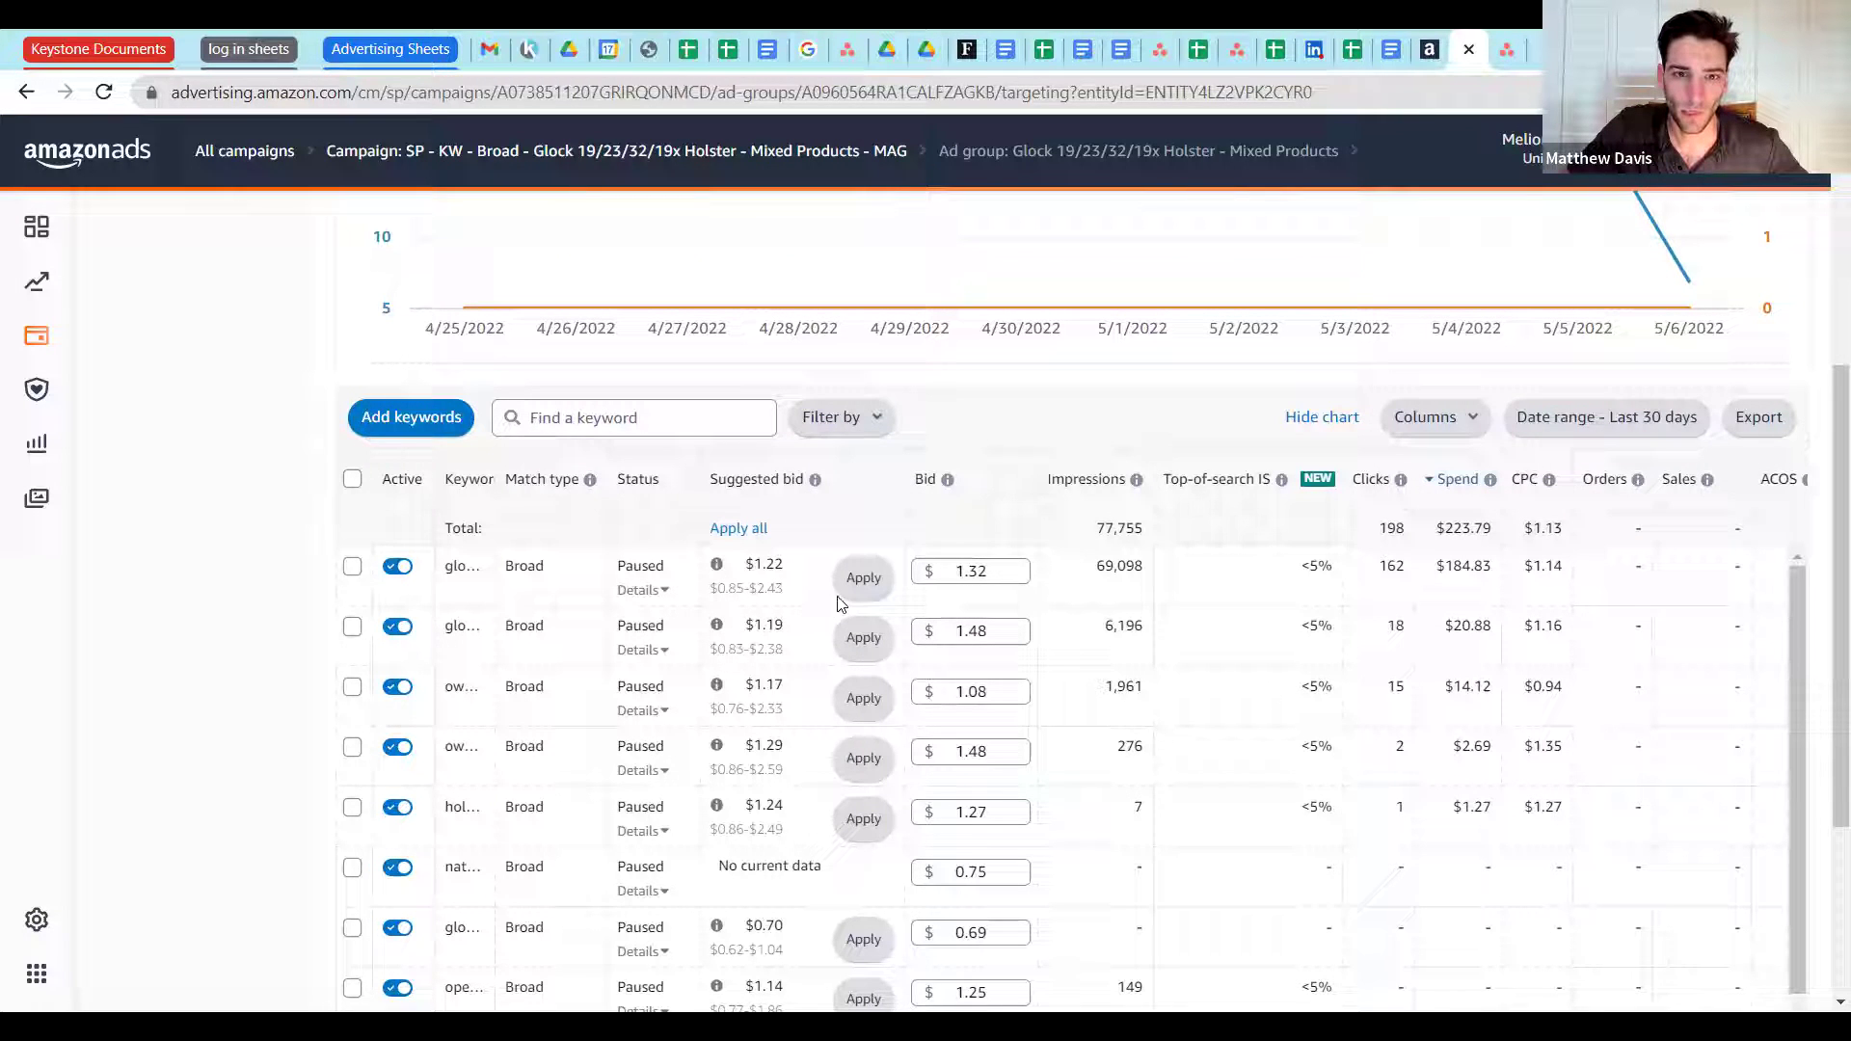
pyautogui.click(988, 567)
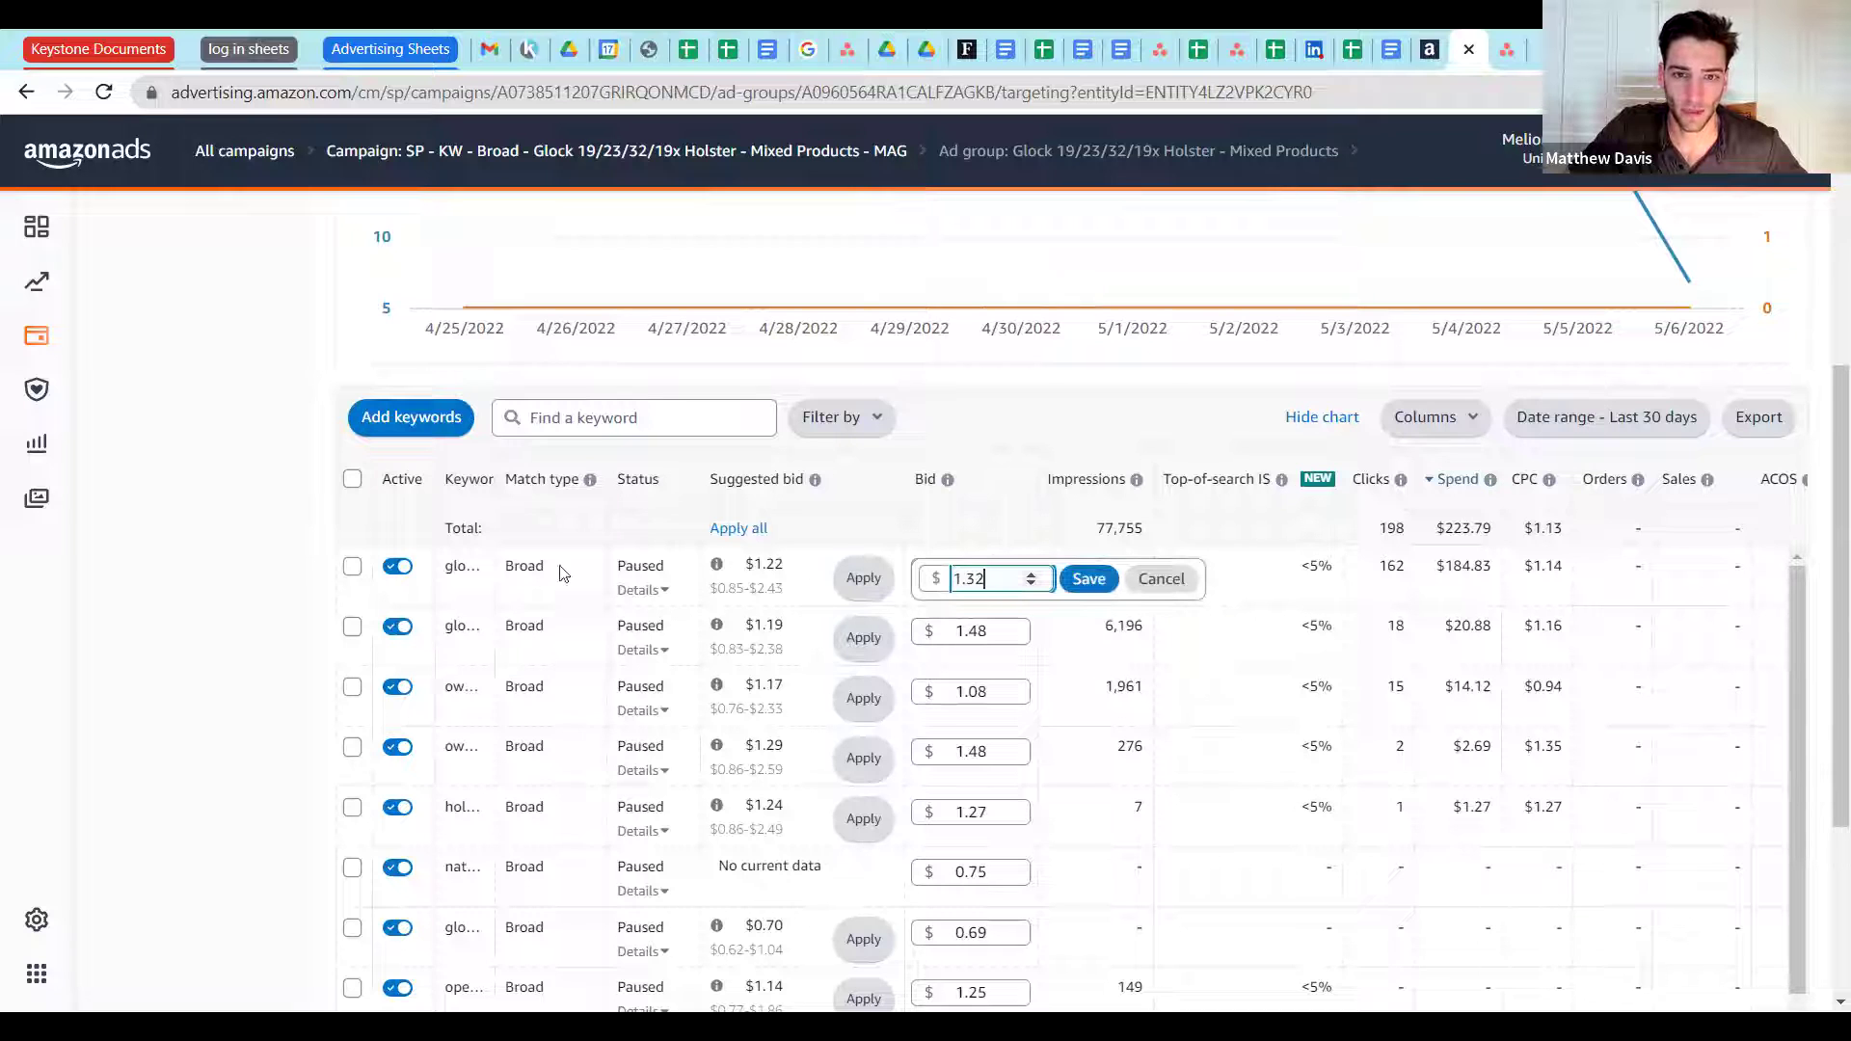
pyautogui.doubleClick(976, 578)
pyautogui.press('BackSpace')
pyautogui.write('.65')
pyautogui.click(1089, 579)
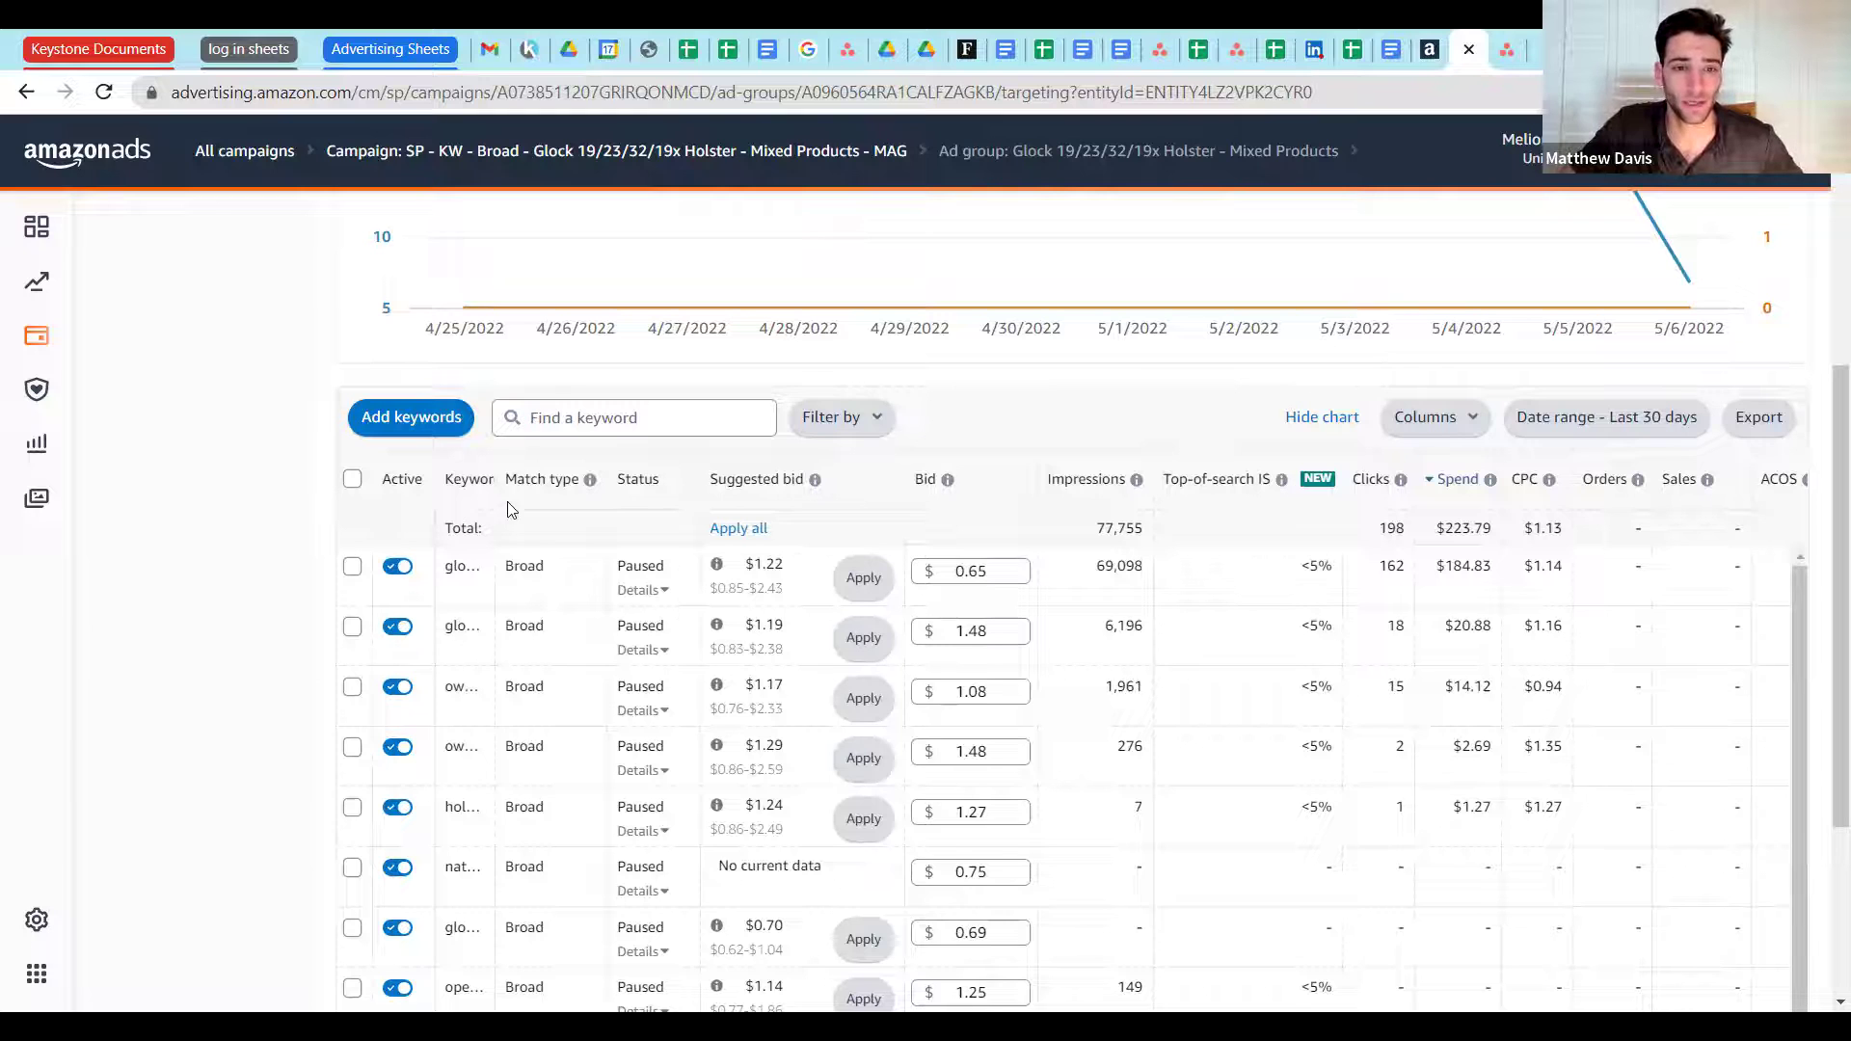
pyautogui.doubleClick(605, 462)
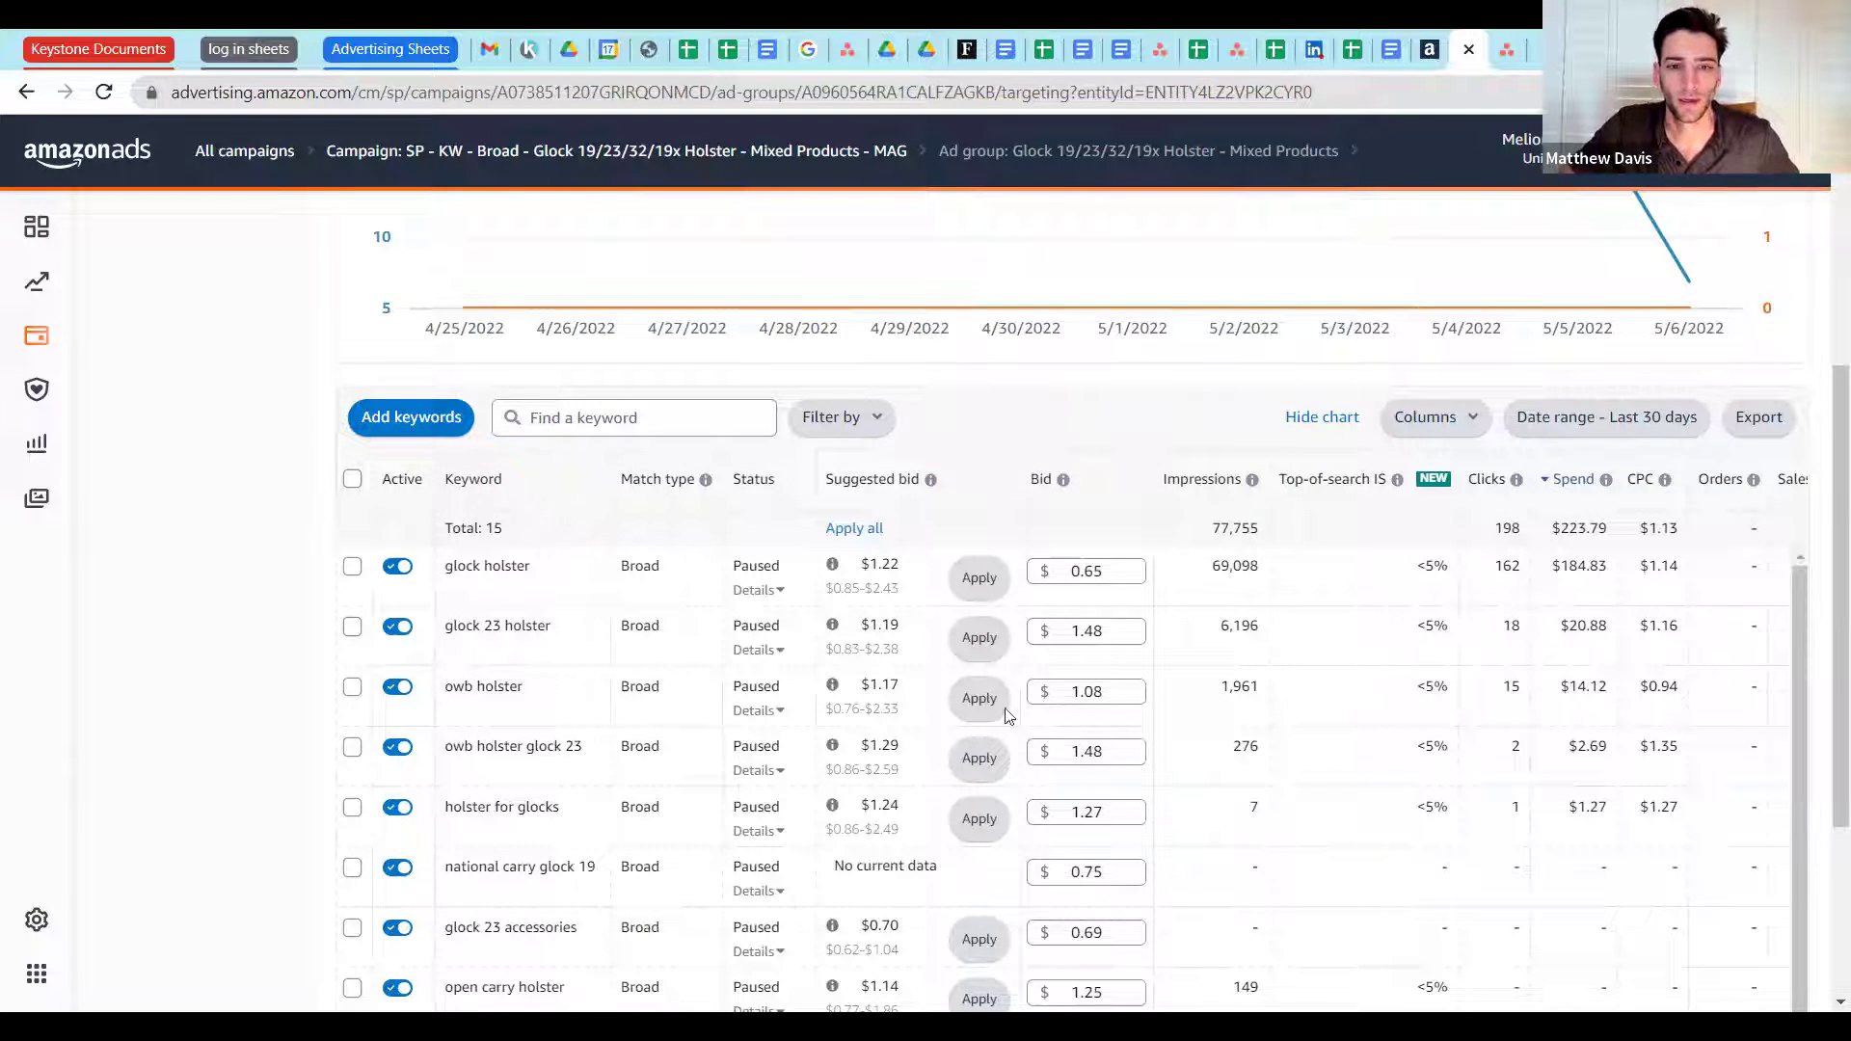
# Step: Open Search terms, remove the ACOS > 0 filter, and sort by clicks, most first
pyautogui.scroll(5, 189, 157)
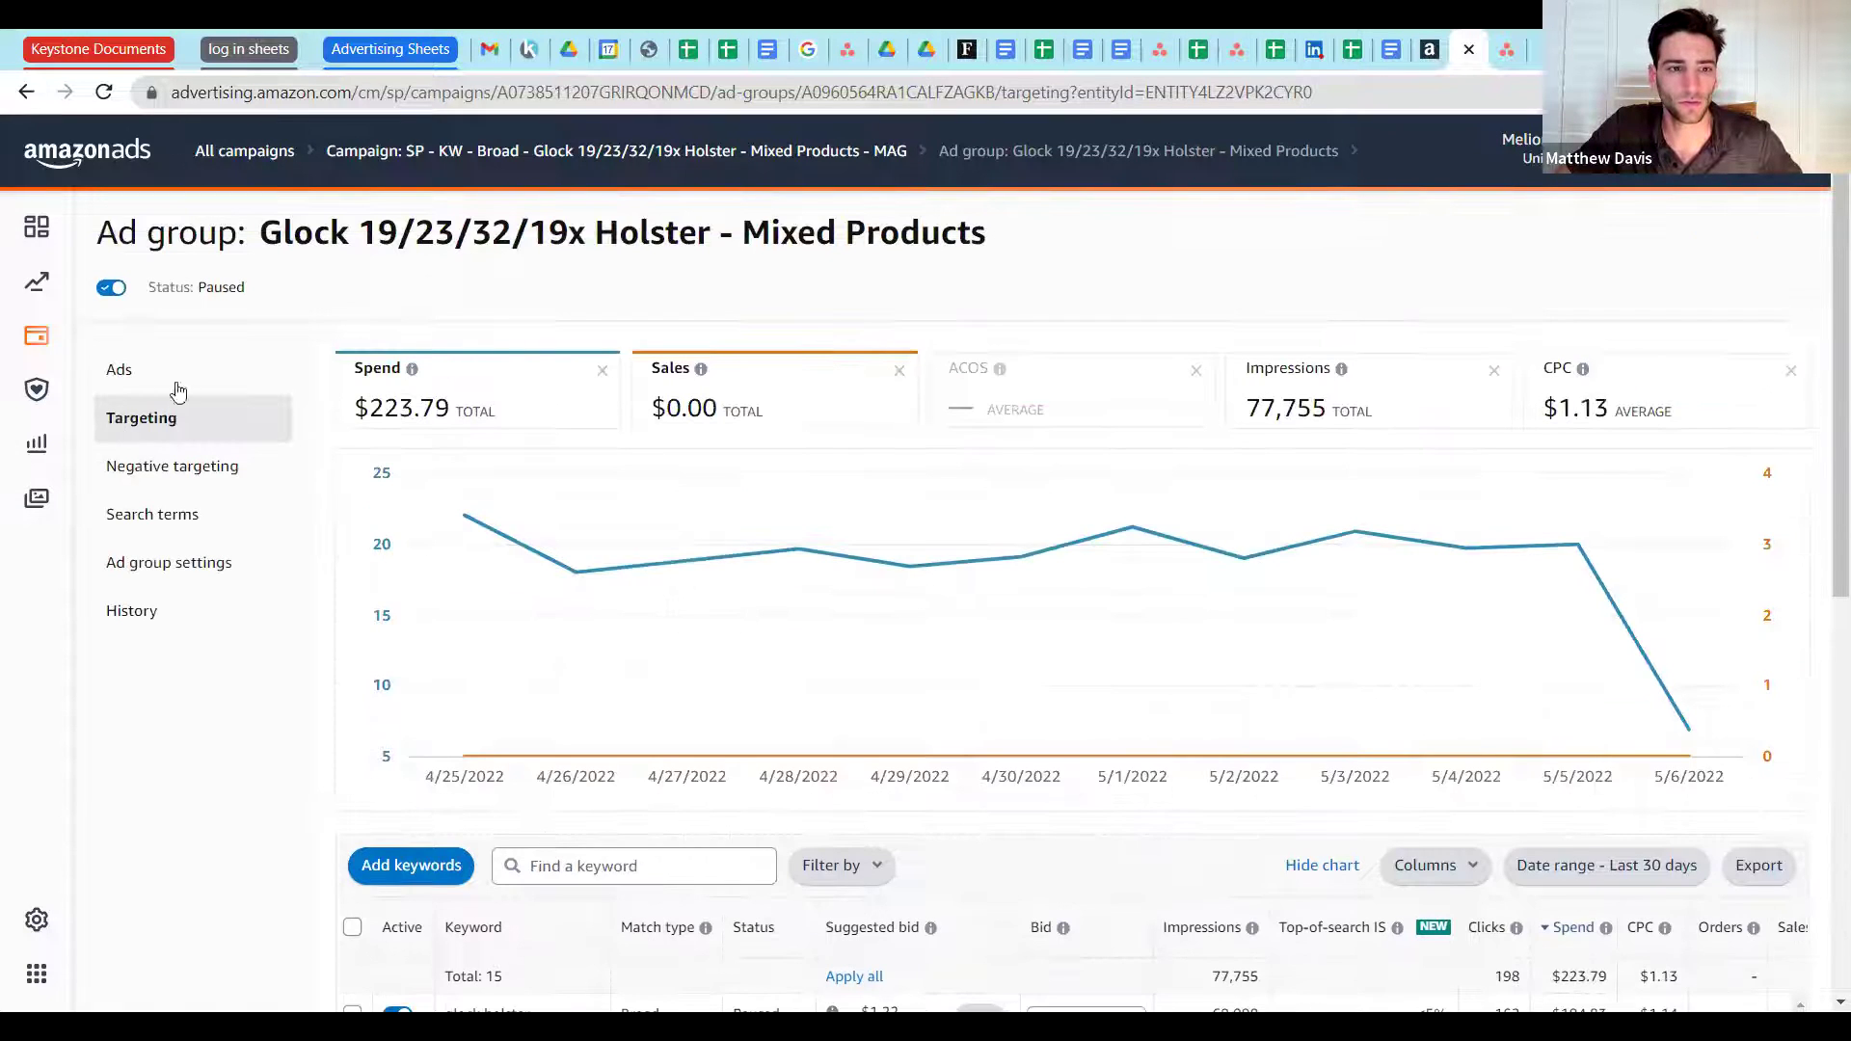
pyautogui.click(169, 514)
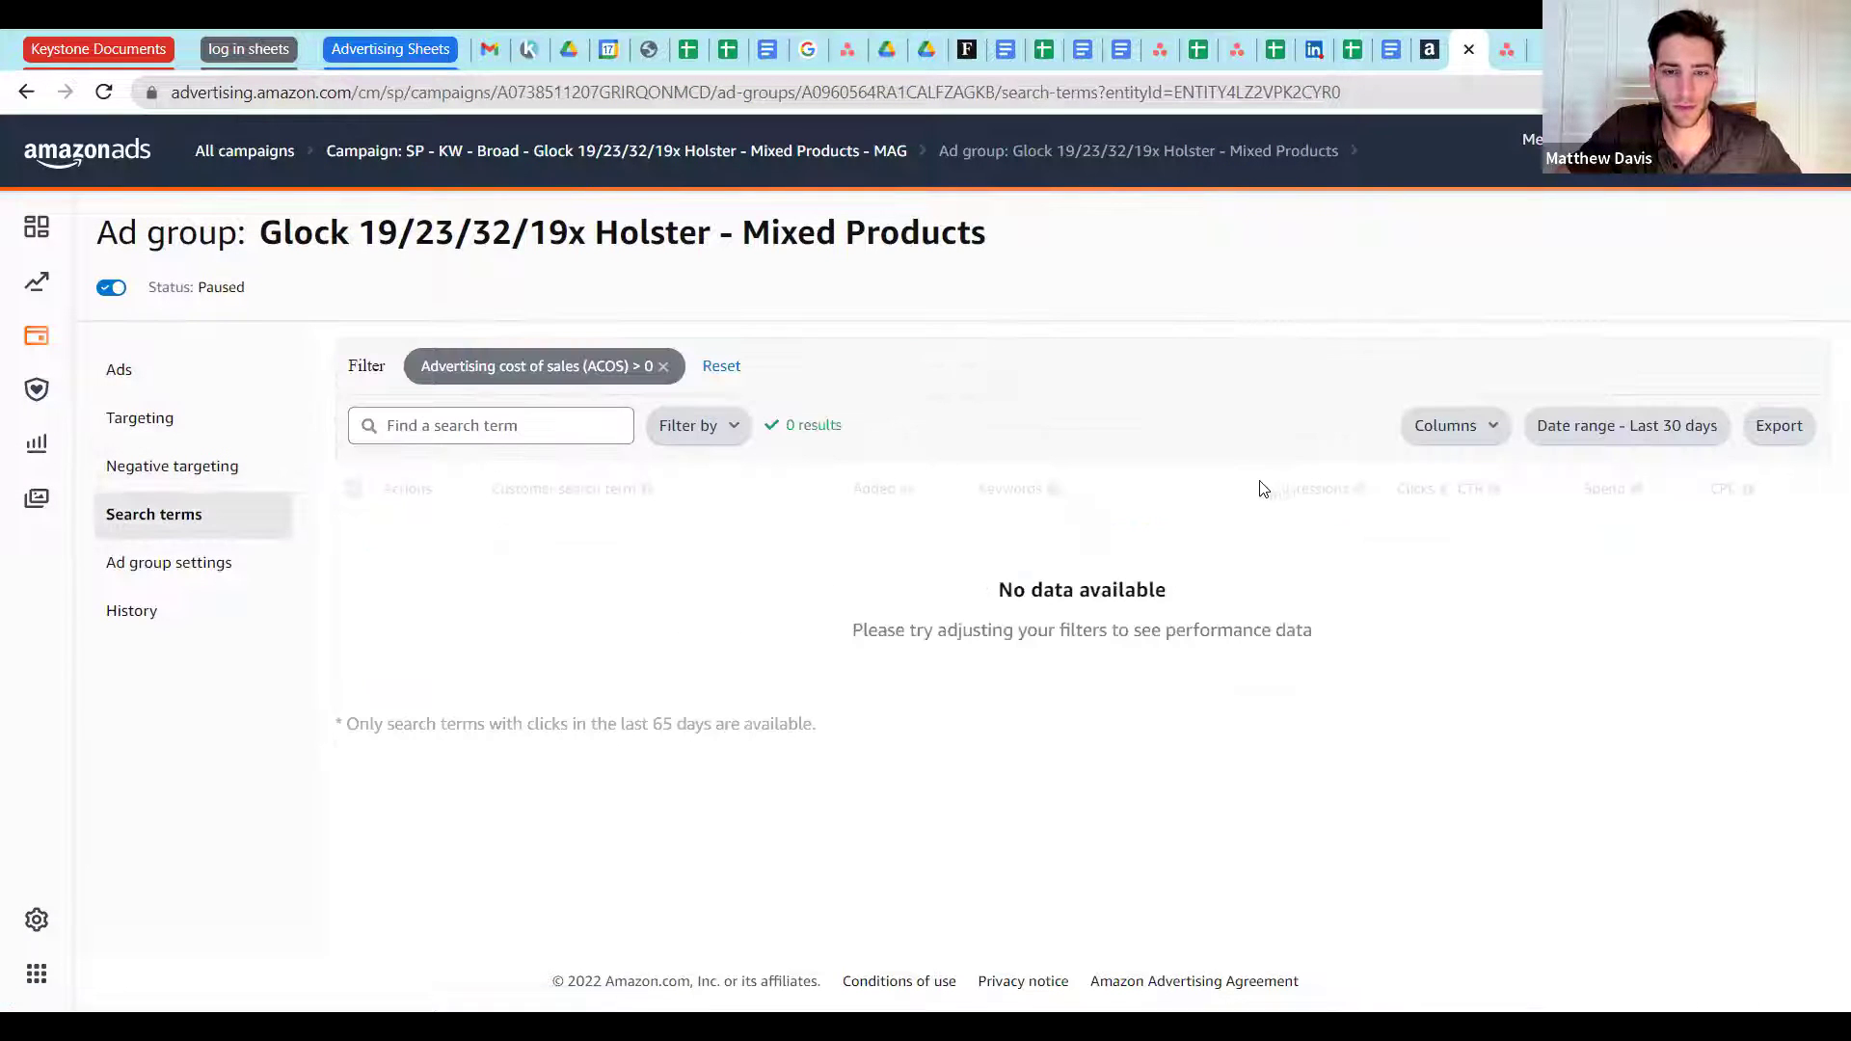
pyautogui.click(663, 367)
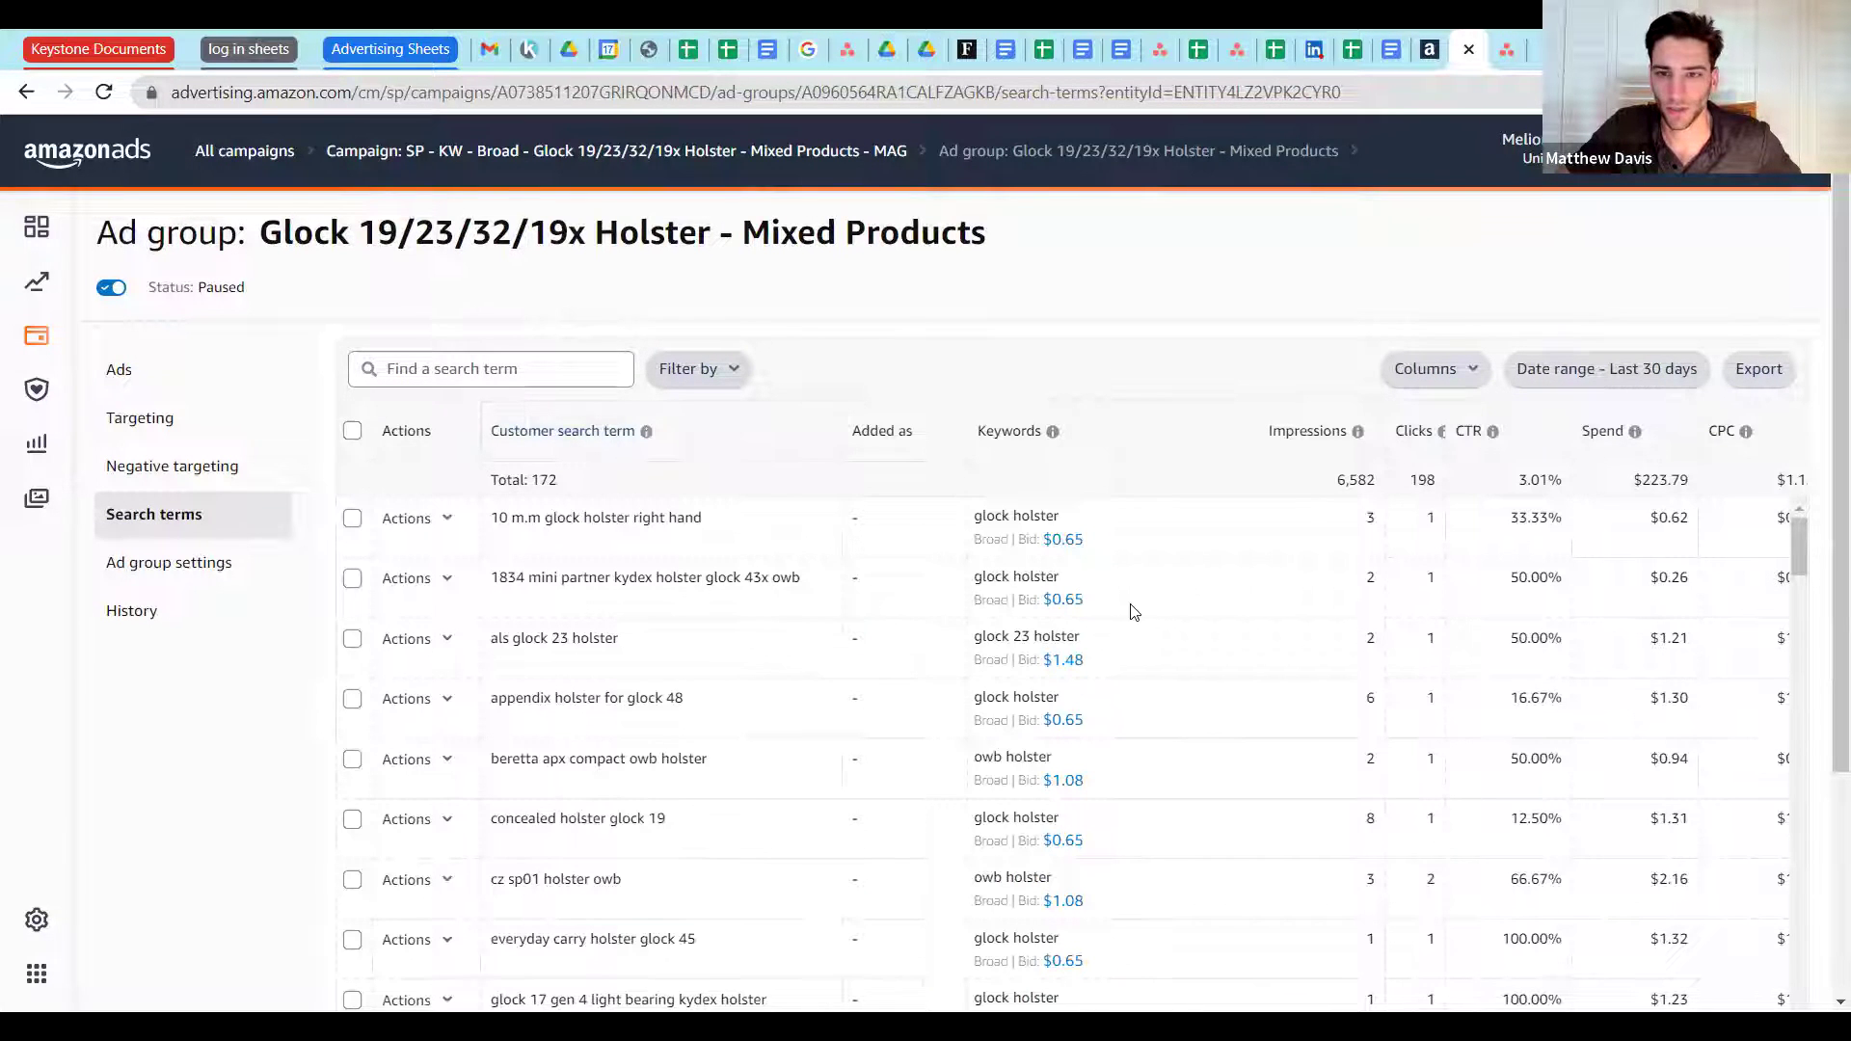
pyautogui.moveTo(1133, 611); pyautogui.dragTo(1434, 518)
pyautogui.click(1434, 455)
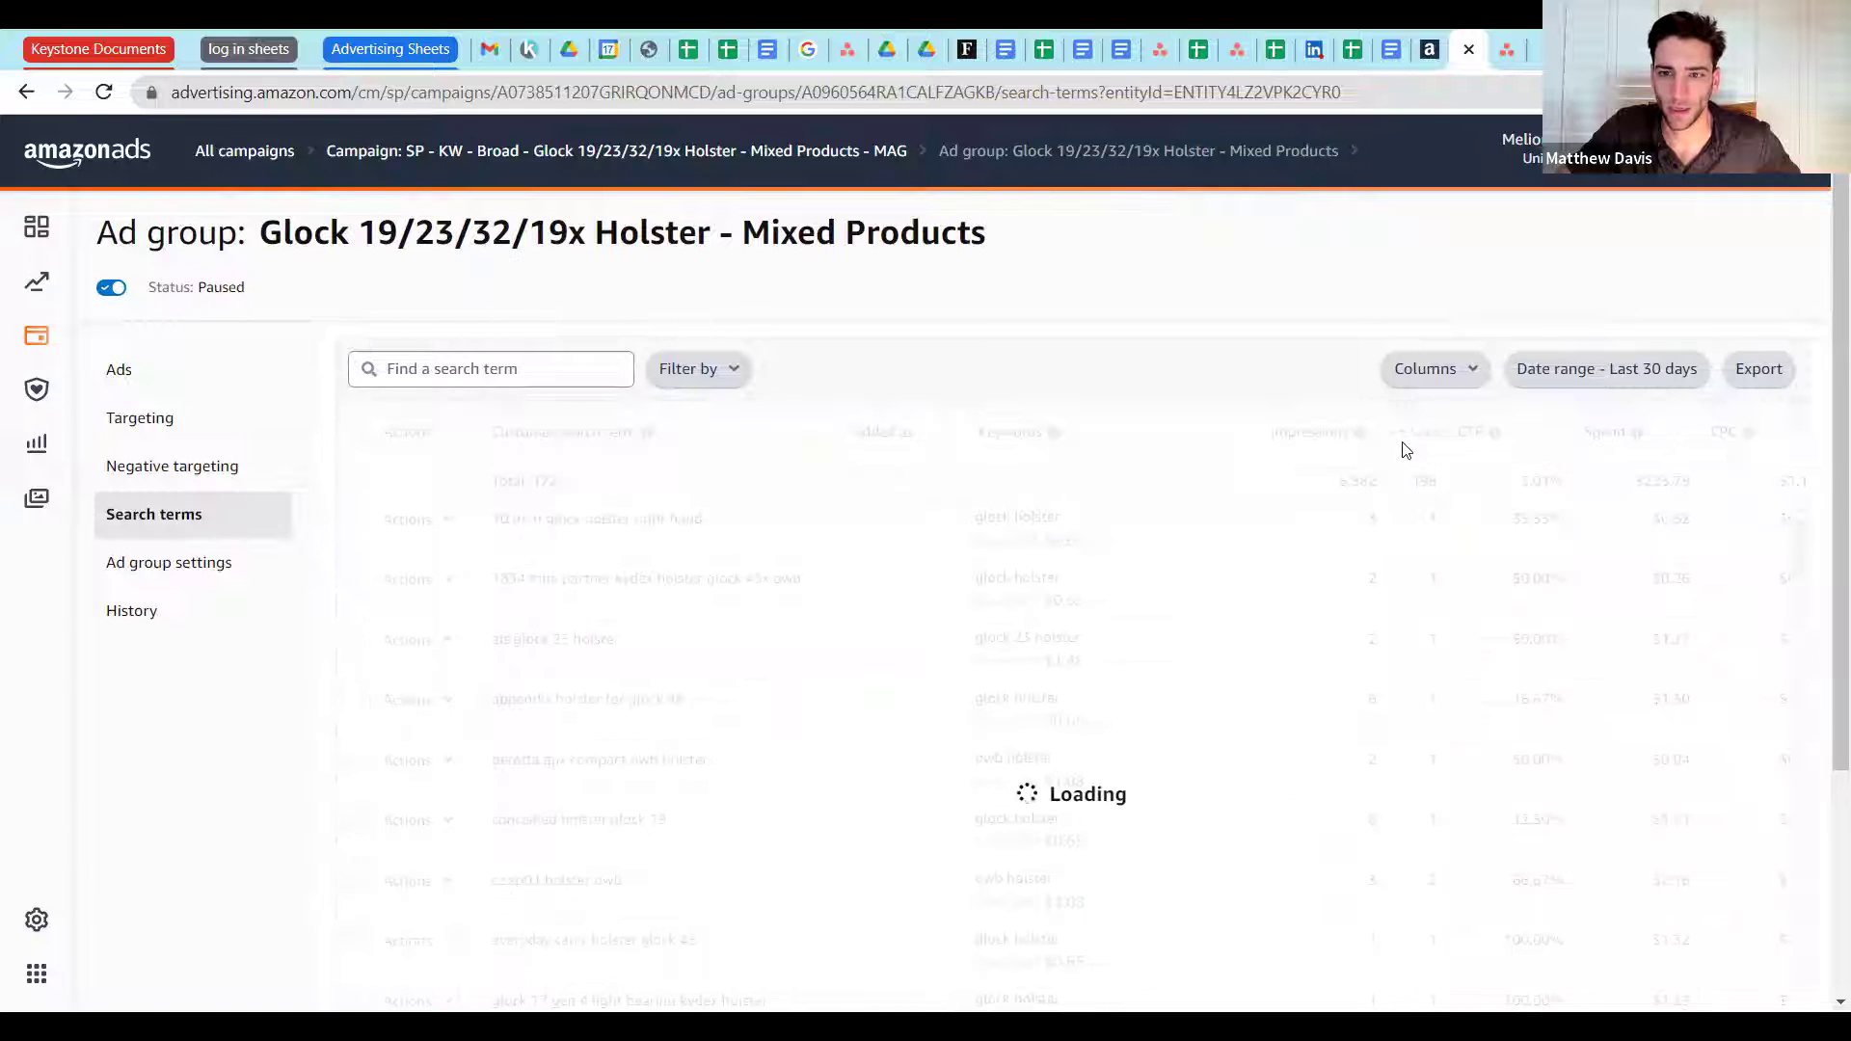
pyautogui.click(1405, 441)
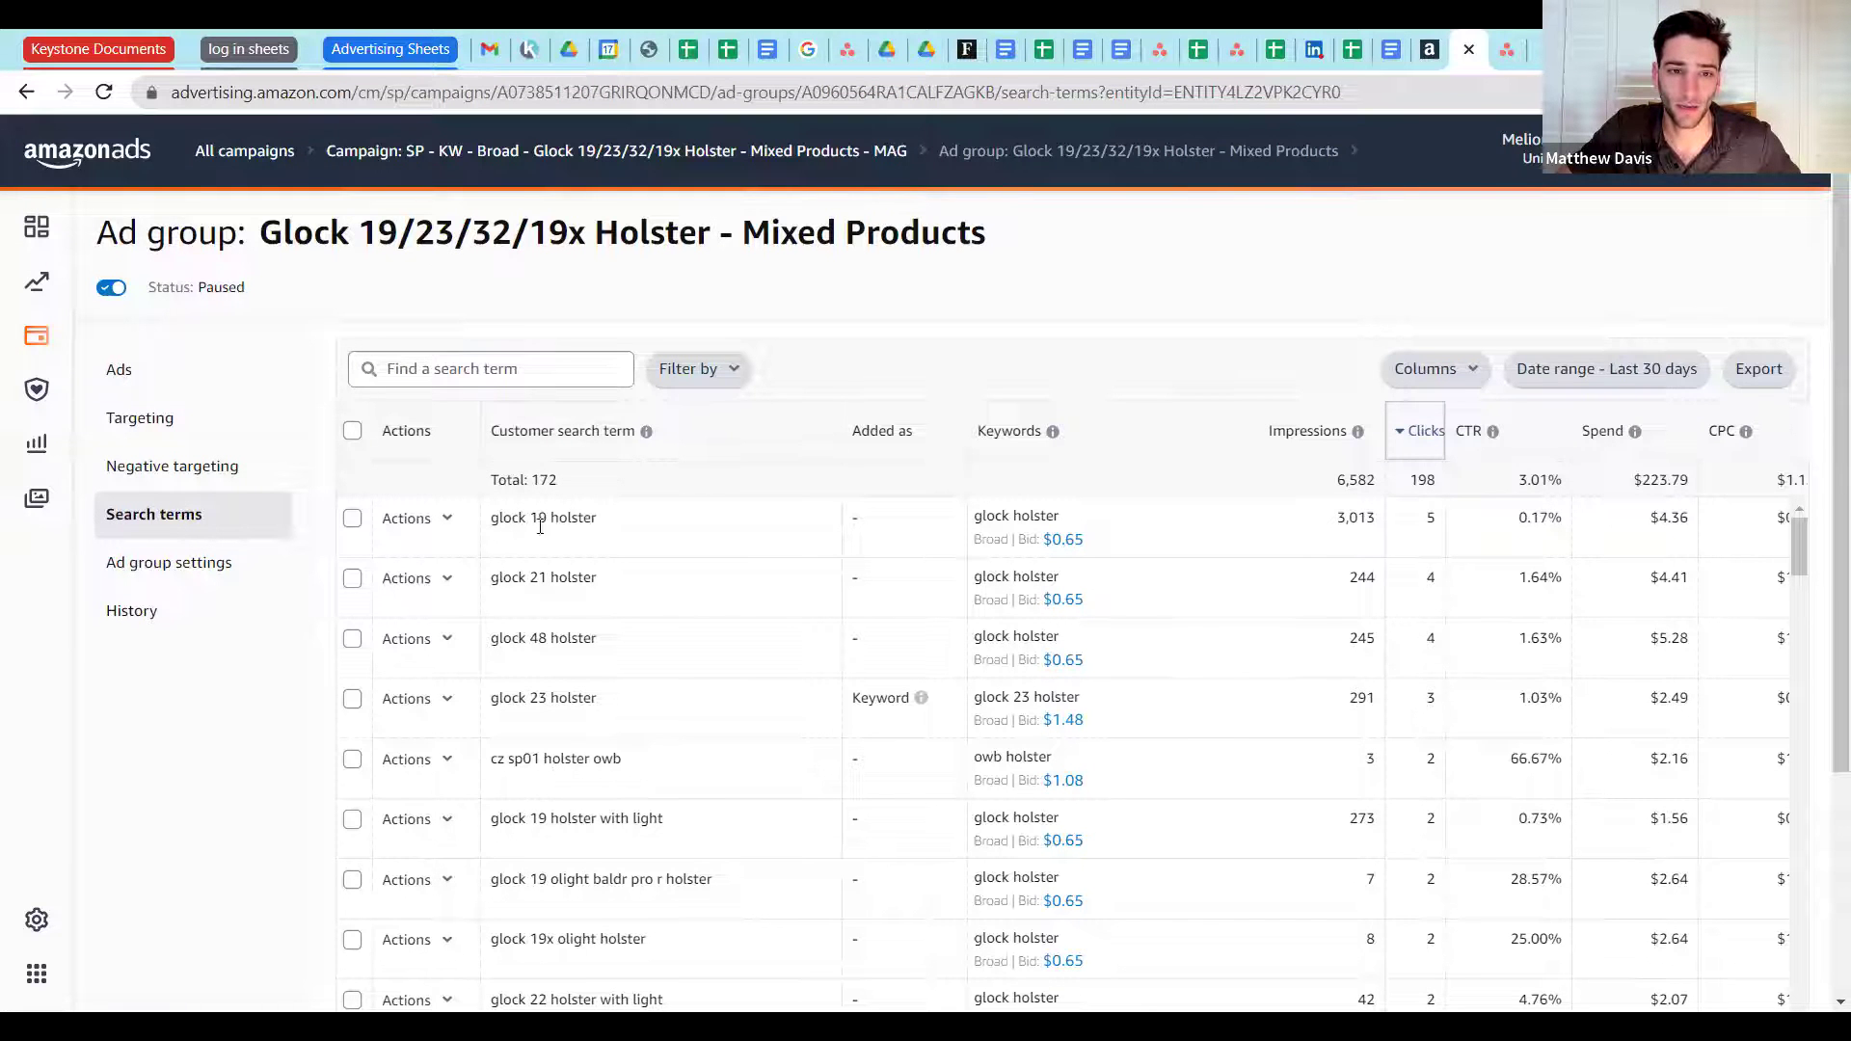
# Step: Review the top search terms: glock 19, 21, 23, 48 and 43x holster
pyautogui.moveTo(513, 521); pyautogui.dragTo(600, 524)
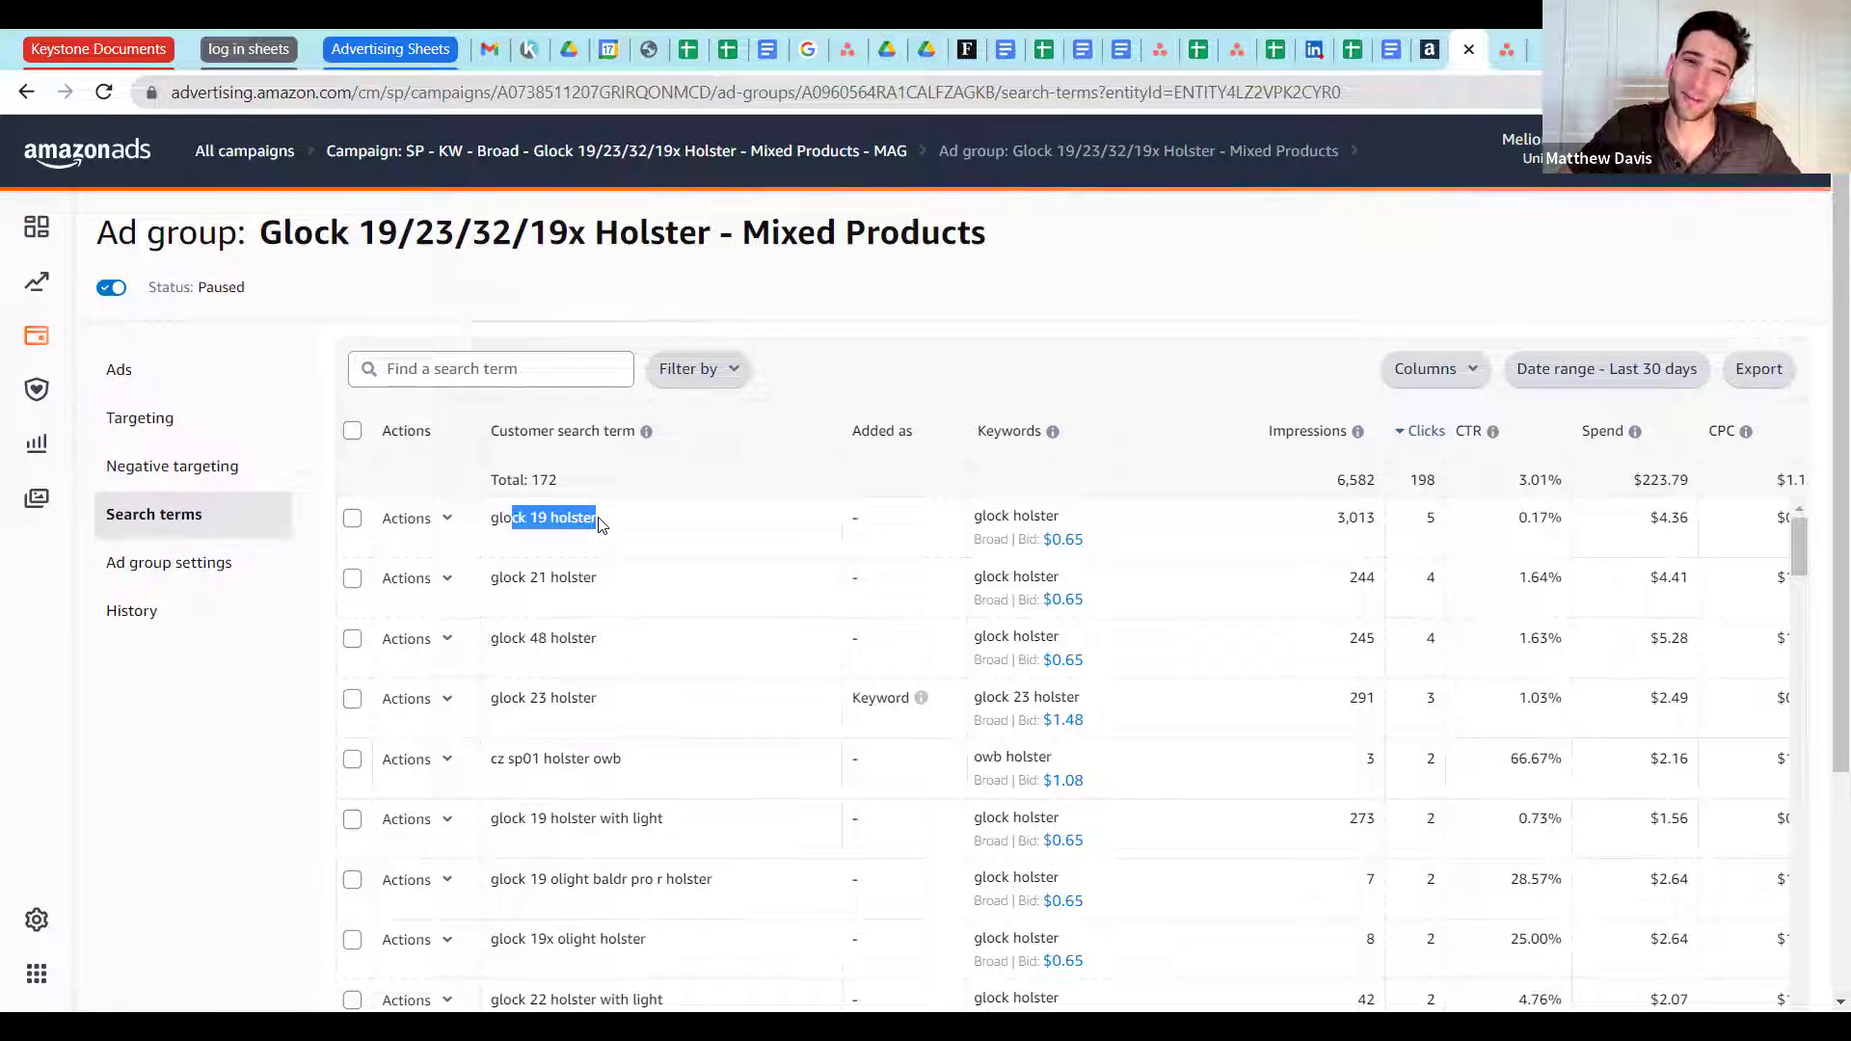
pyautogui.click(568, 577)
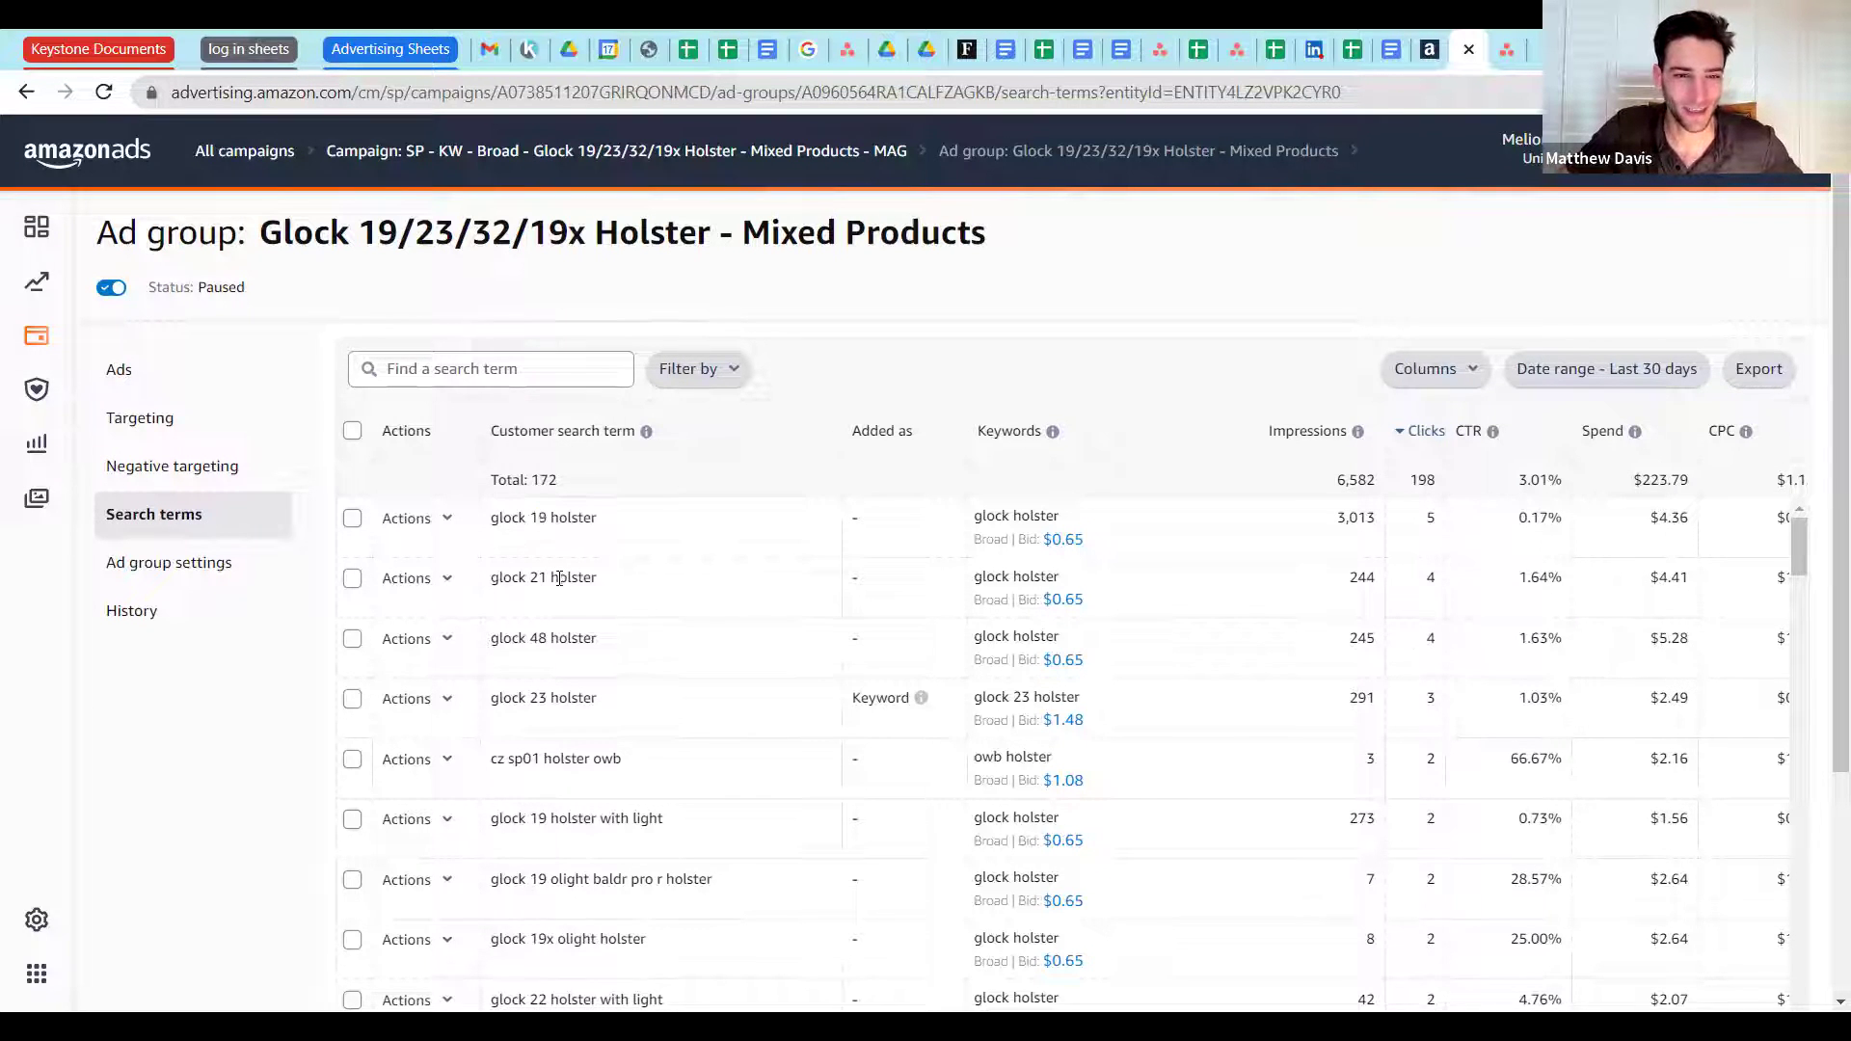
pyautogui.moveTo(617, 577); pyautogui.dragTo(586, 640)
pyautogui.moveTo(527, 697); pyautogui.dragTo(681, 715)
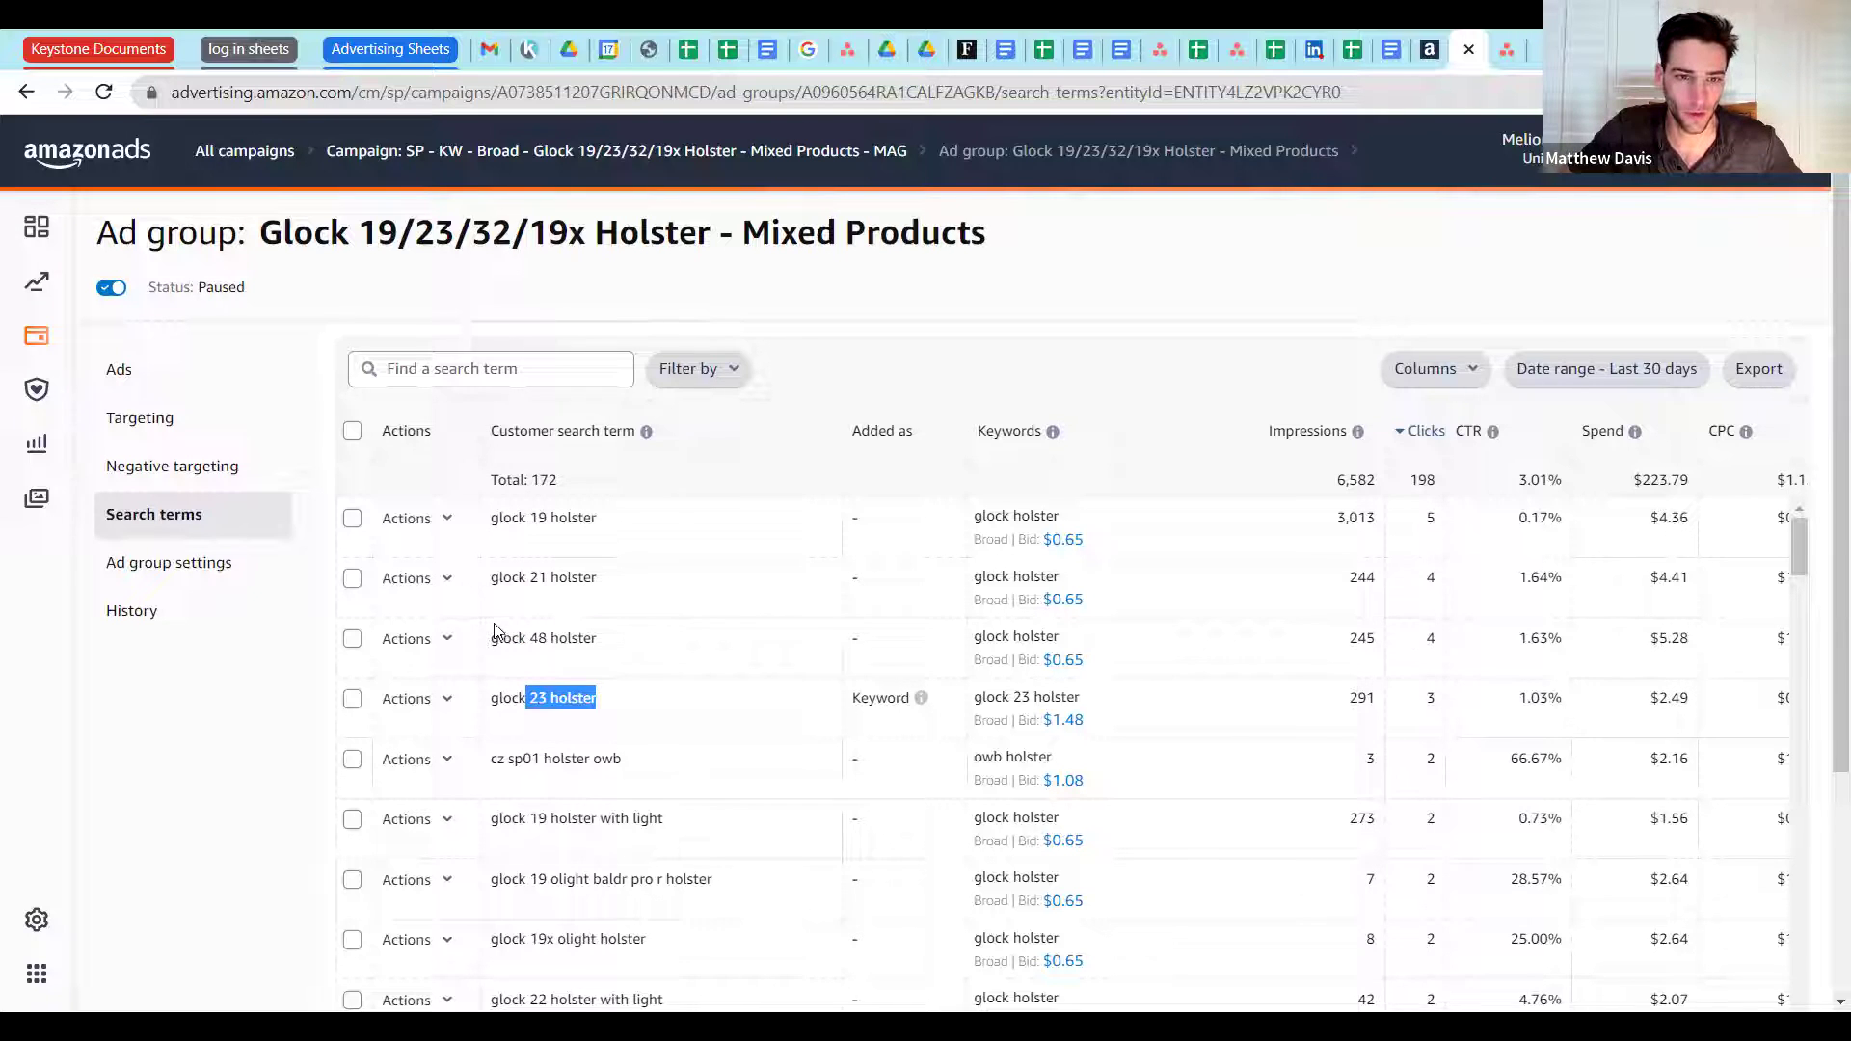
pyautogui.moveTo(499, 639); pyautogui.dragTo(560, 640)
pyautogui.moveTo(528, 516); pyautogui.dragTo(577, 518)
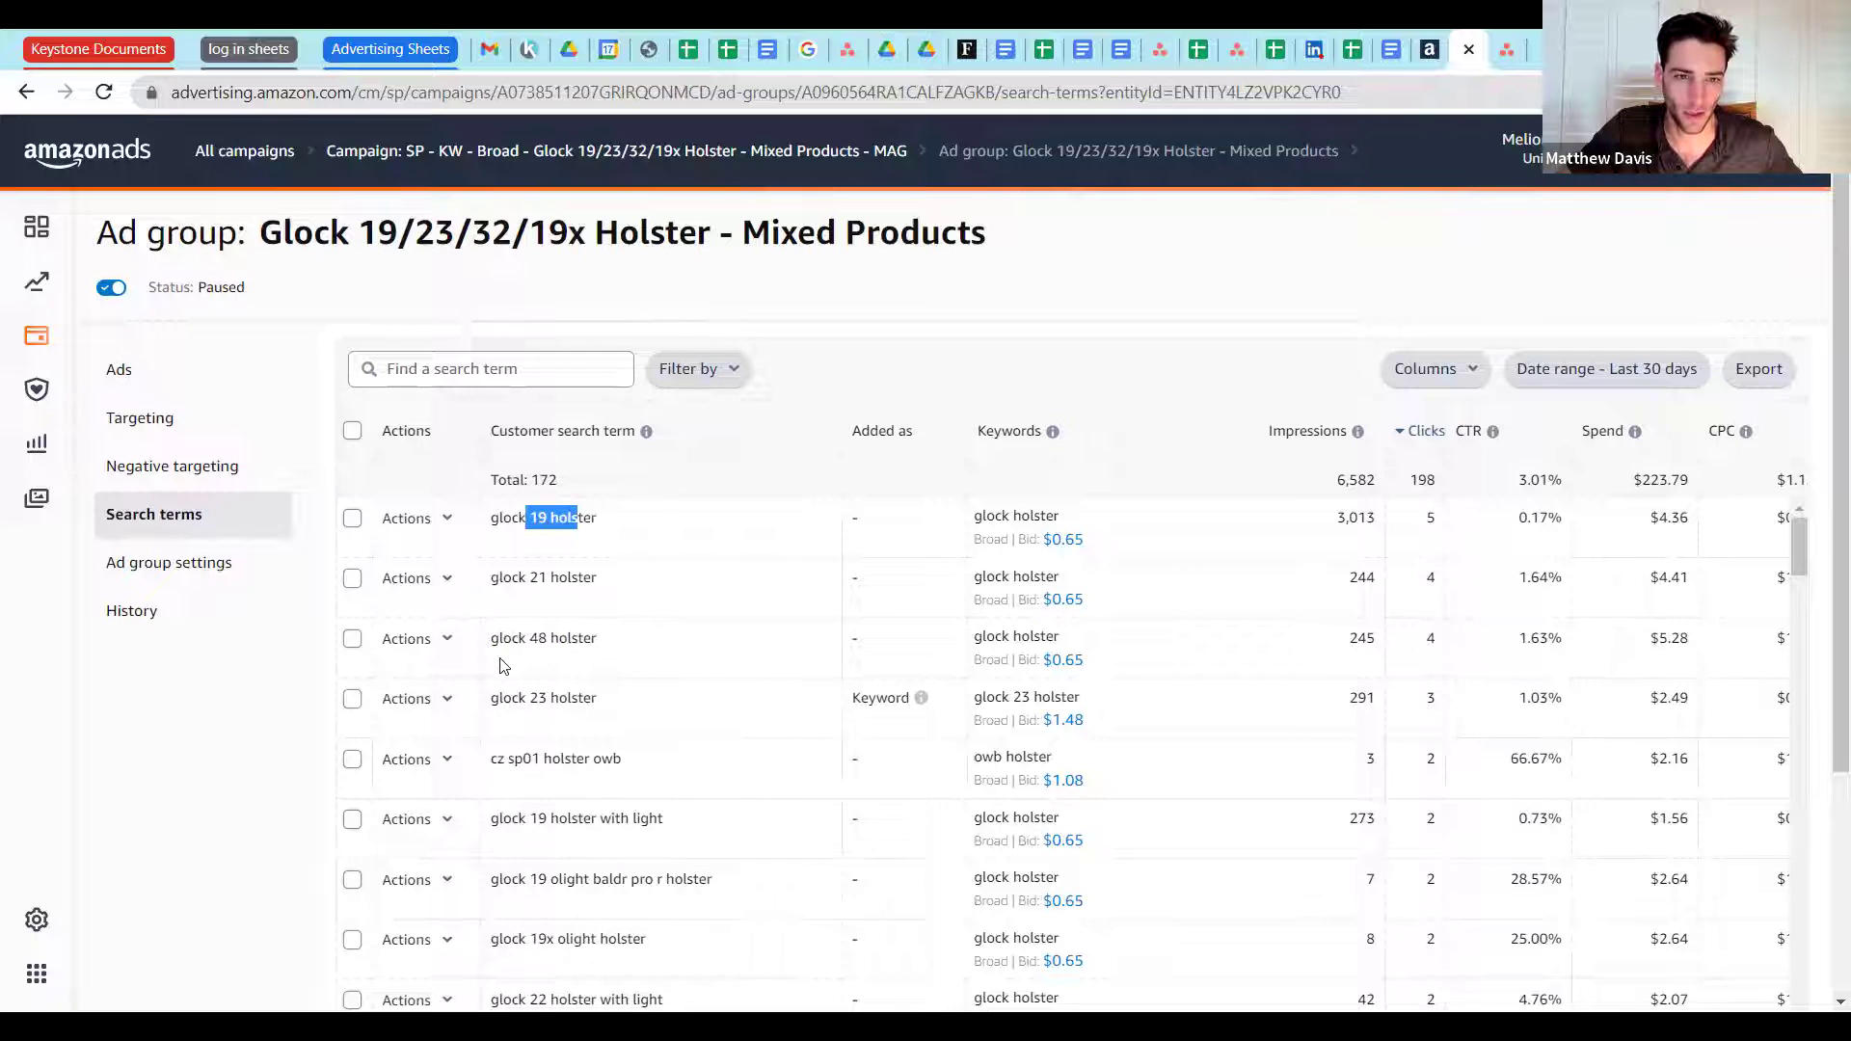
pyautogui.moveTo(508, 639); pyautogui.dragTo(723, 652)
pyautogui.moveTo(502, 697); pyautogui.dragTo(596, 698)
pyautogui.moveTo(509, 817); pyautogui.dragTo(748, 782)
pyautogui.scroll(-2, 540, 829)
pyautogui.click(523, 830)
pyautogui.scroll(-2, 599, 901)
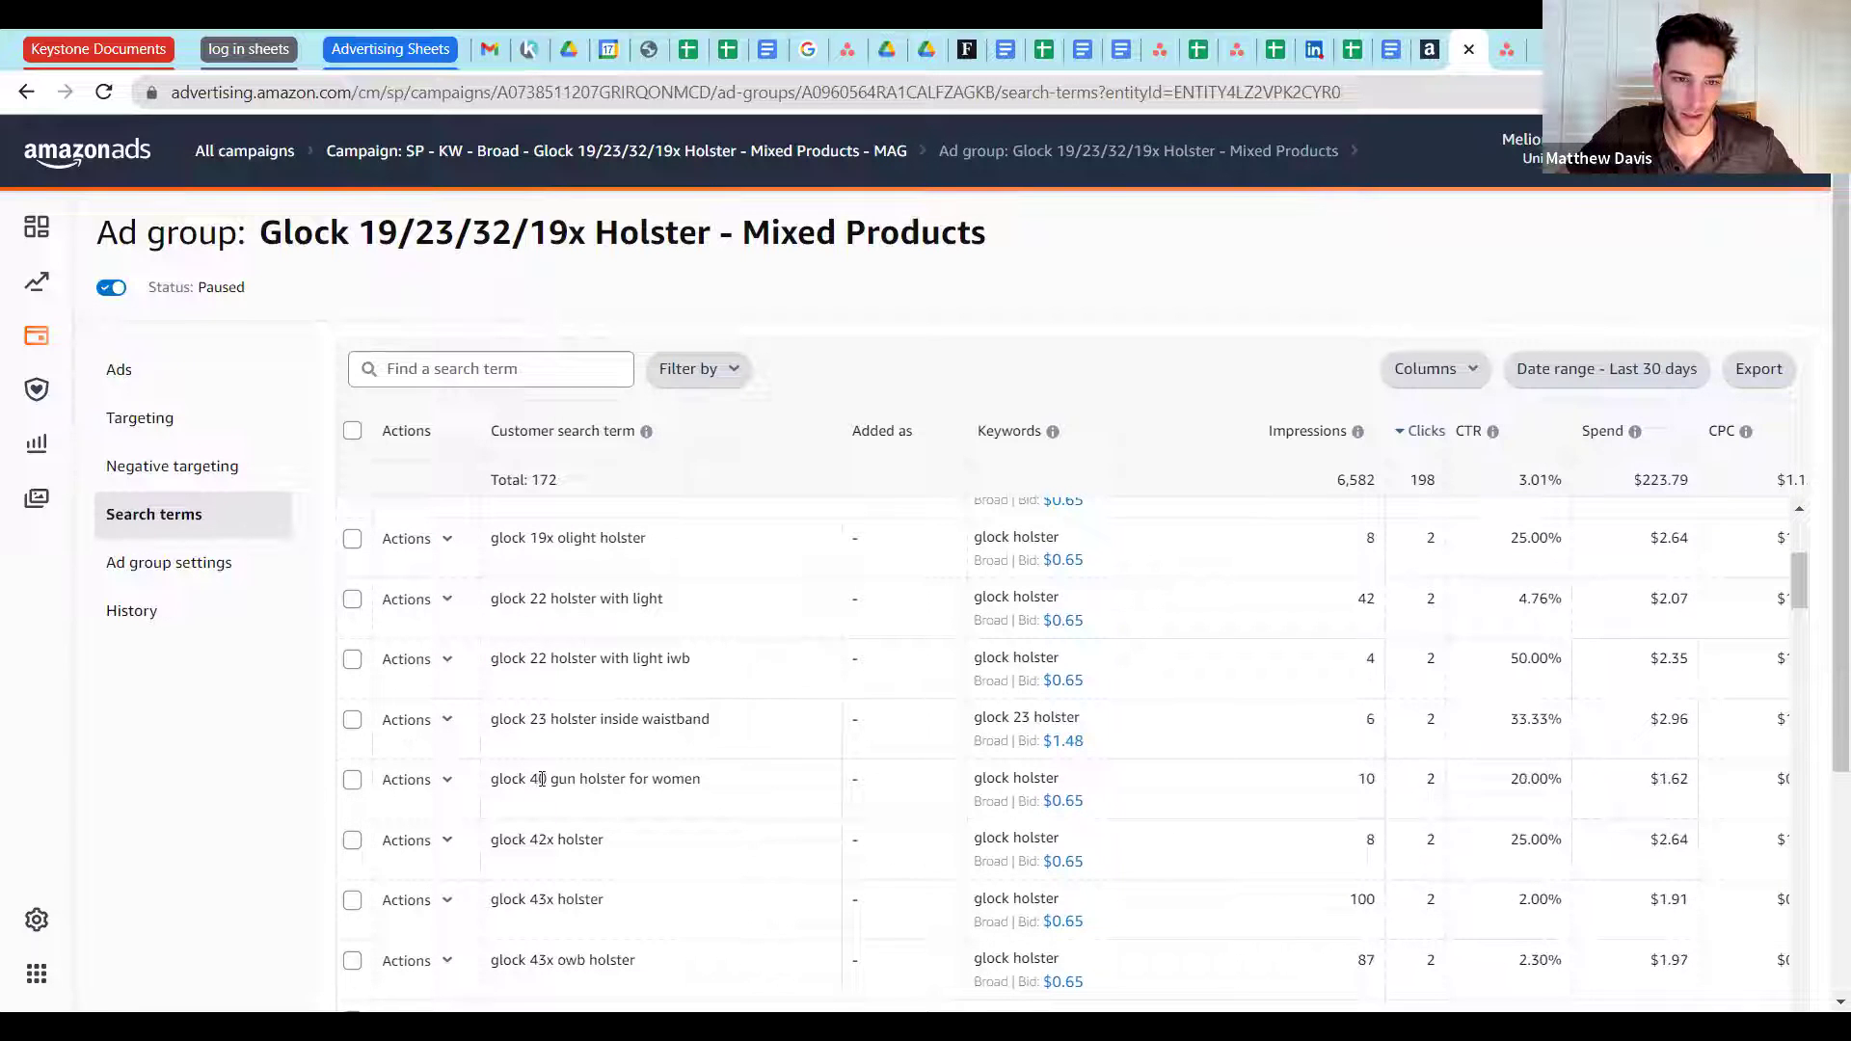
pyautogui.moveTo(521, 893); pyautogui.dragTo(661, 889)
pyautogui.scroll(-2, 723, 850)
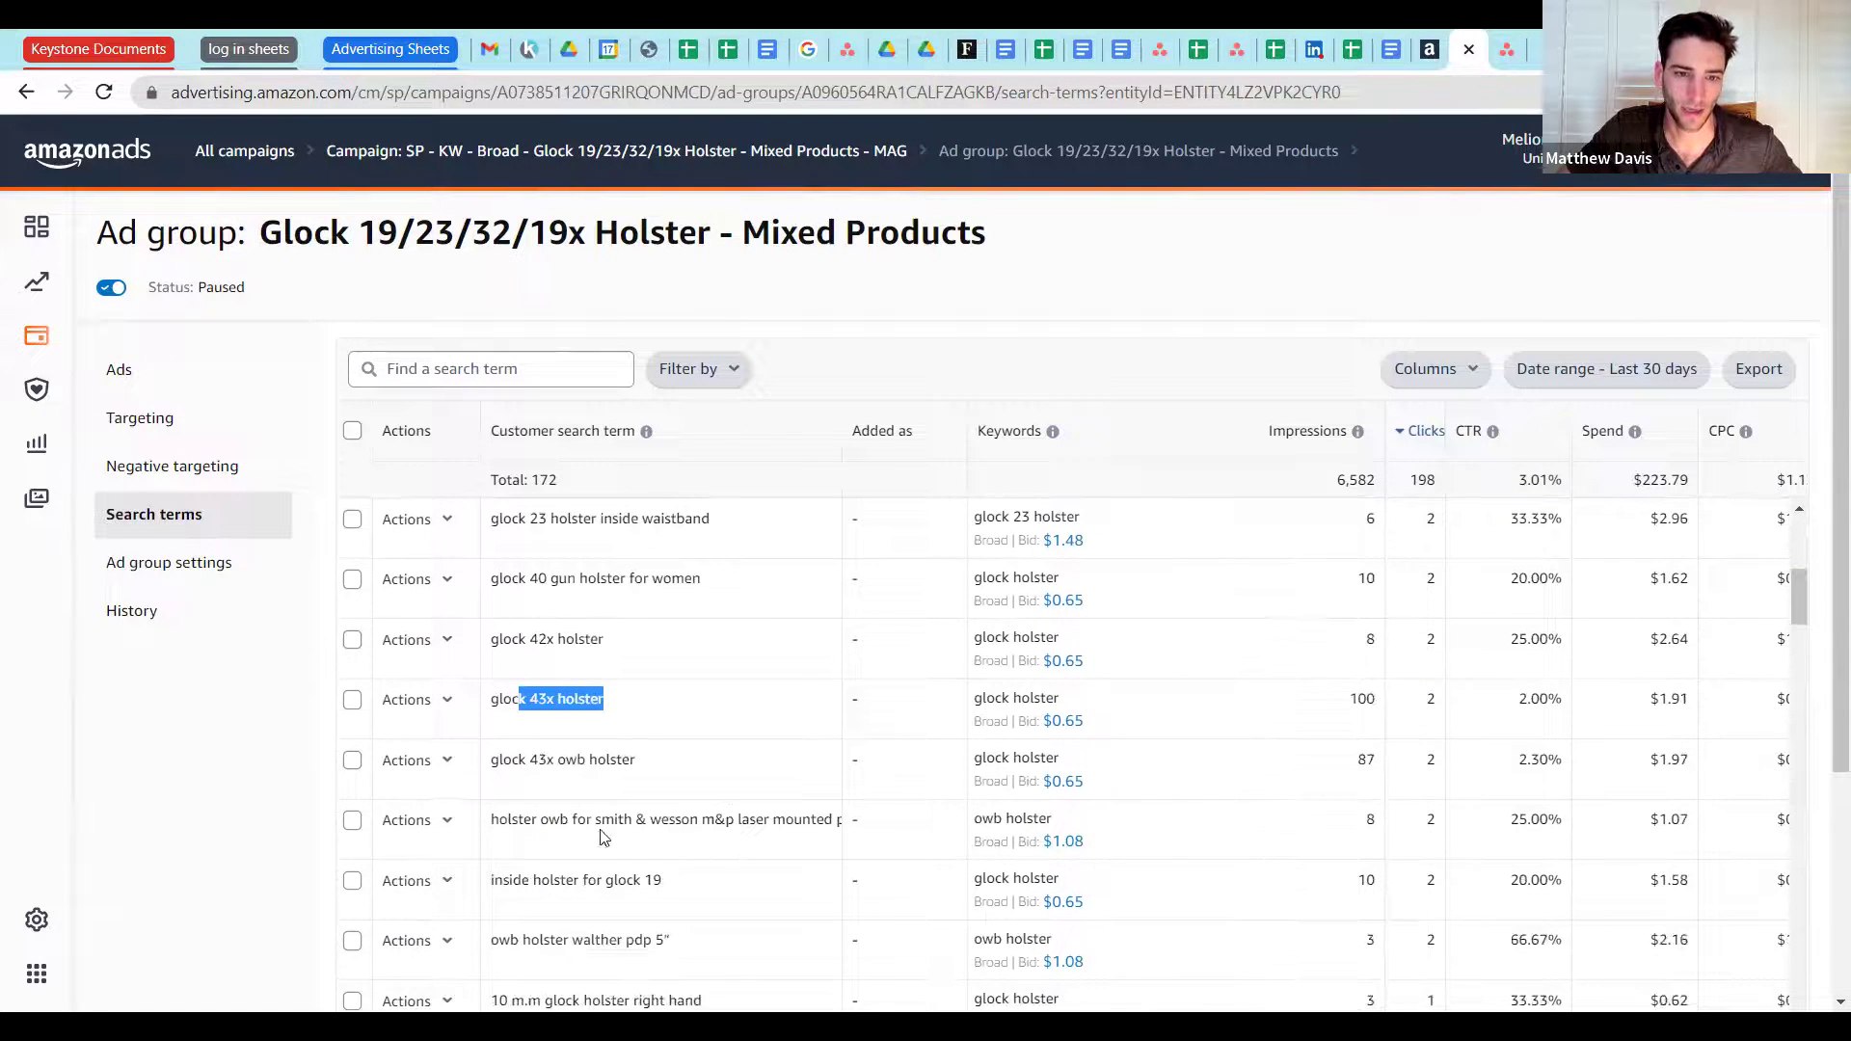
pyautogui.scroll(-2, 488, 866)
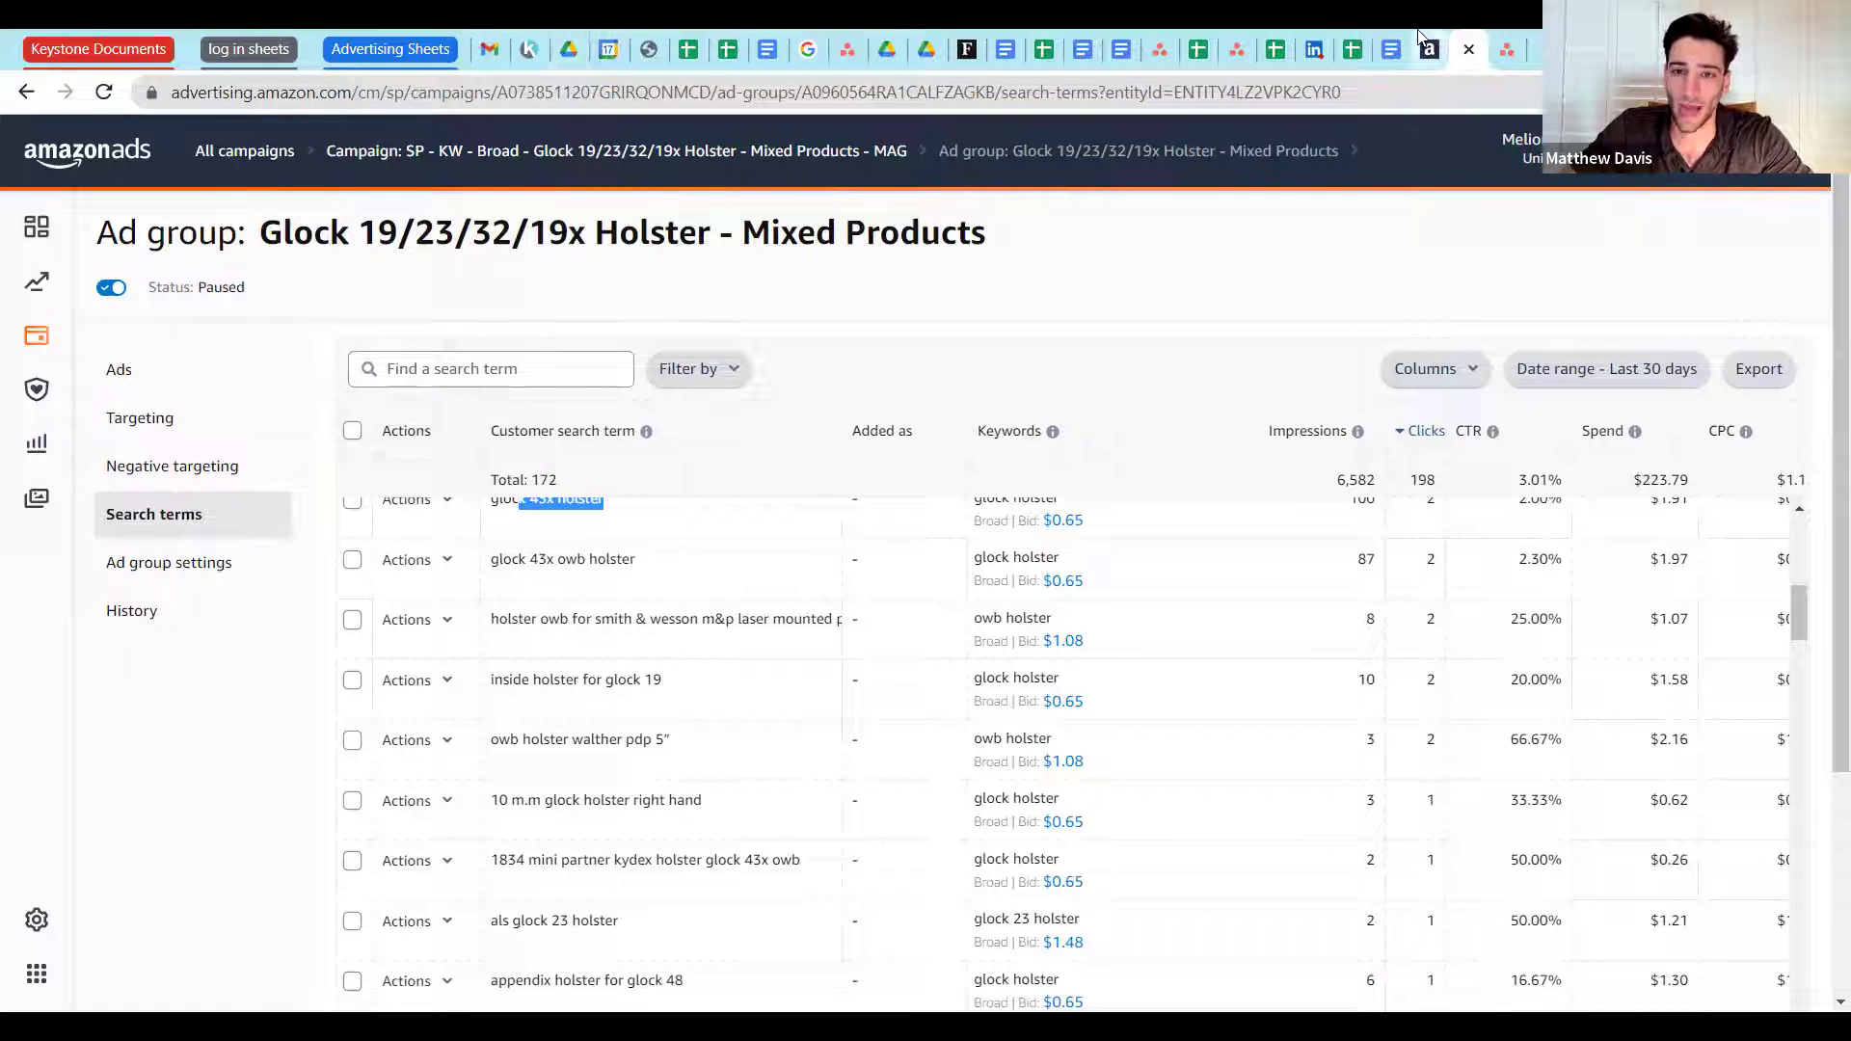
# Step: Back on Targeting, swap the Orders equals 0 filter for ACOS greater than 70
pyautogui.click(1469, 54)
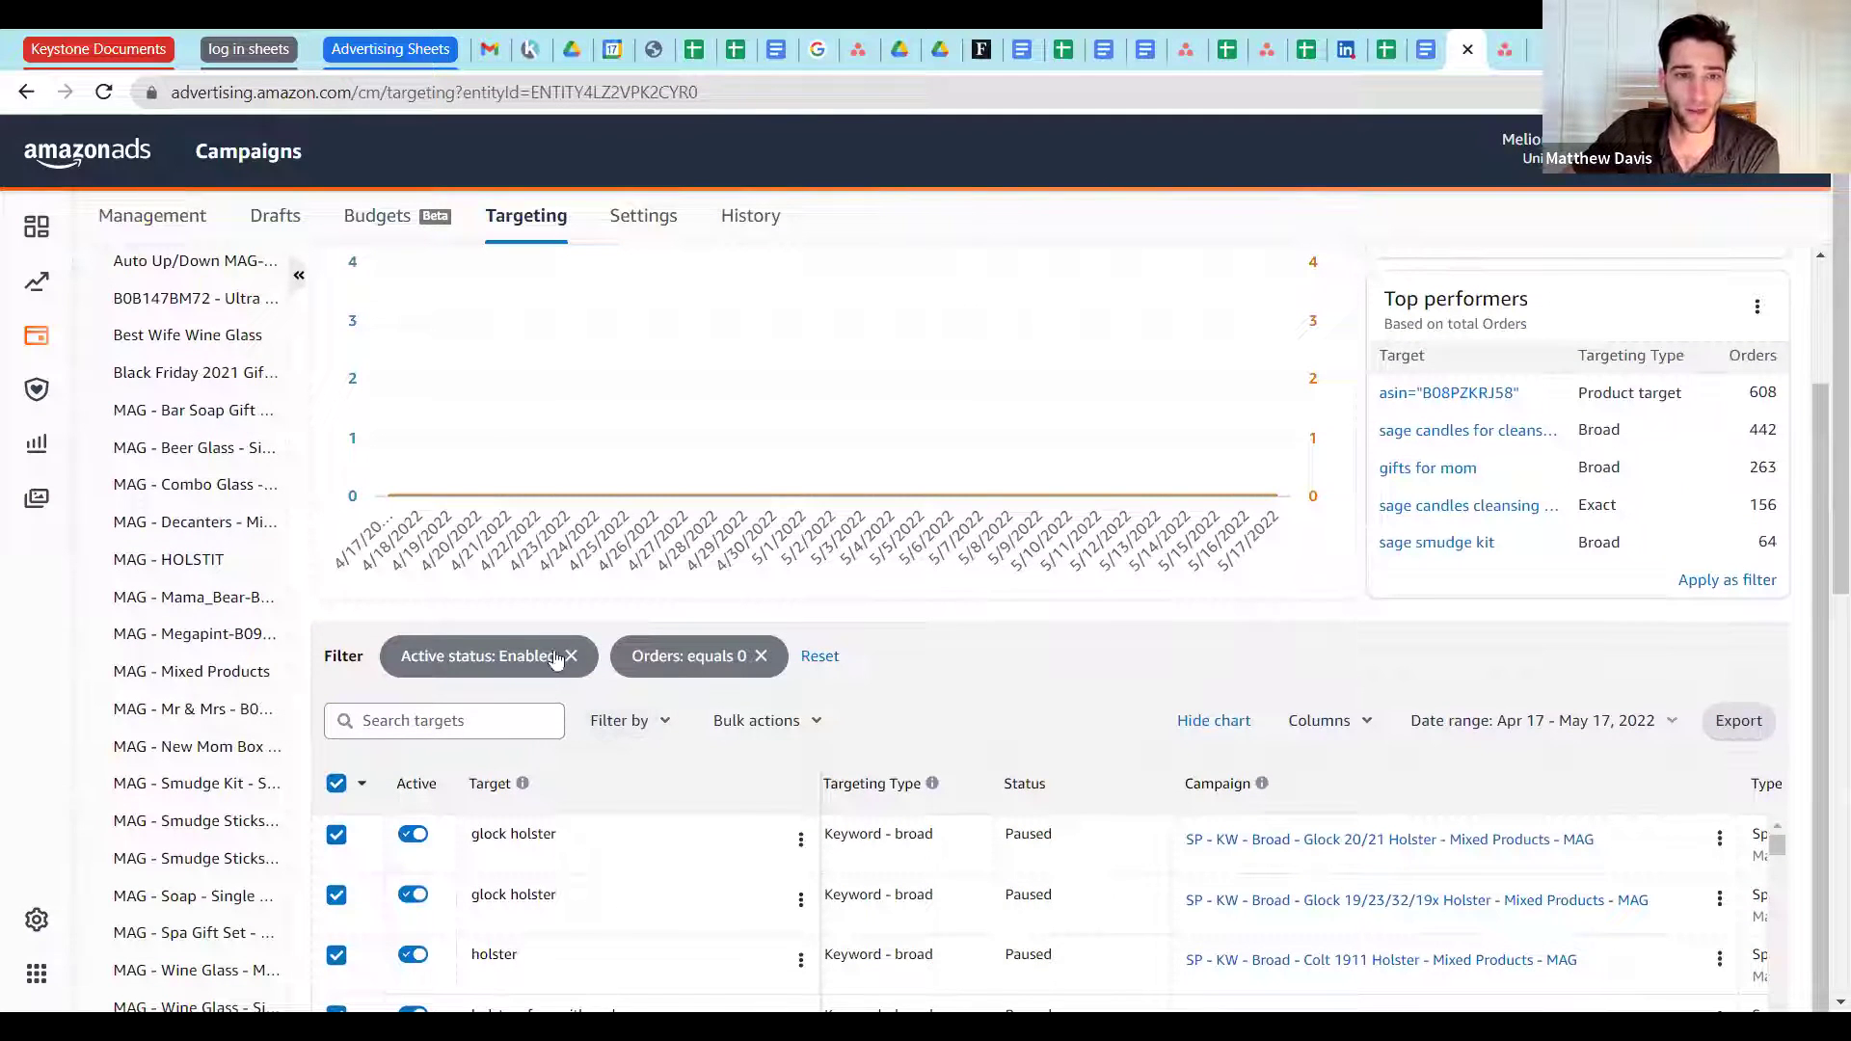
pyautogui.click(761, 656)
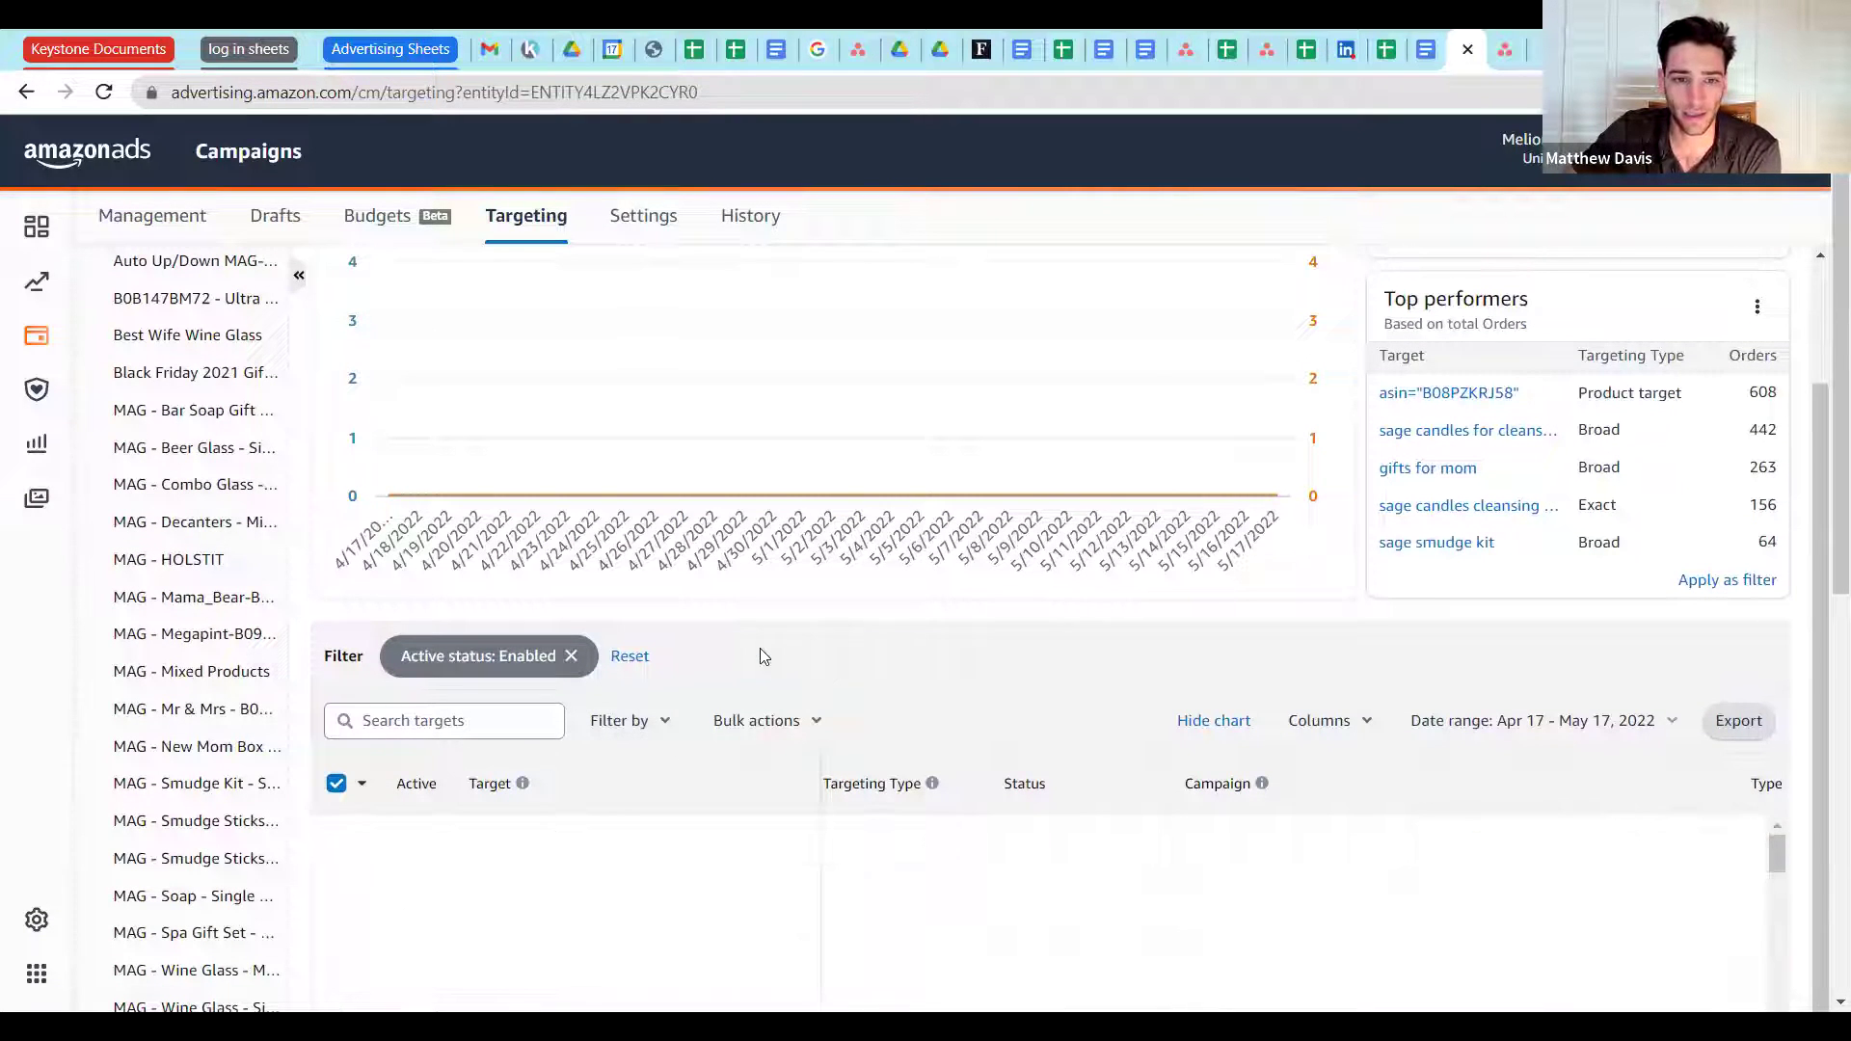
pyautogui.click(664, 722)
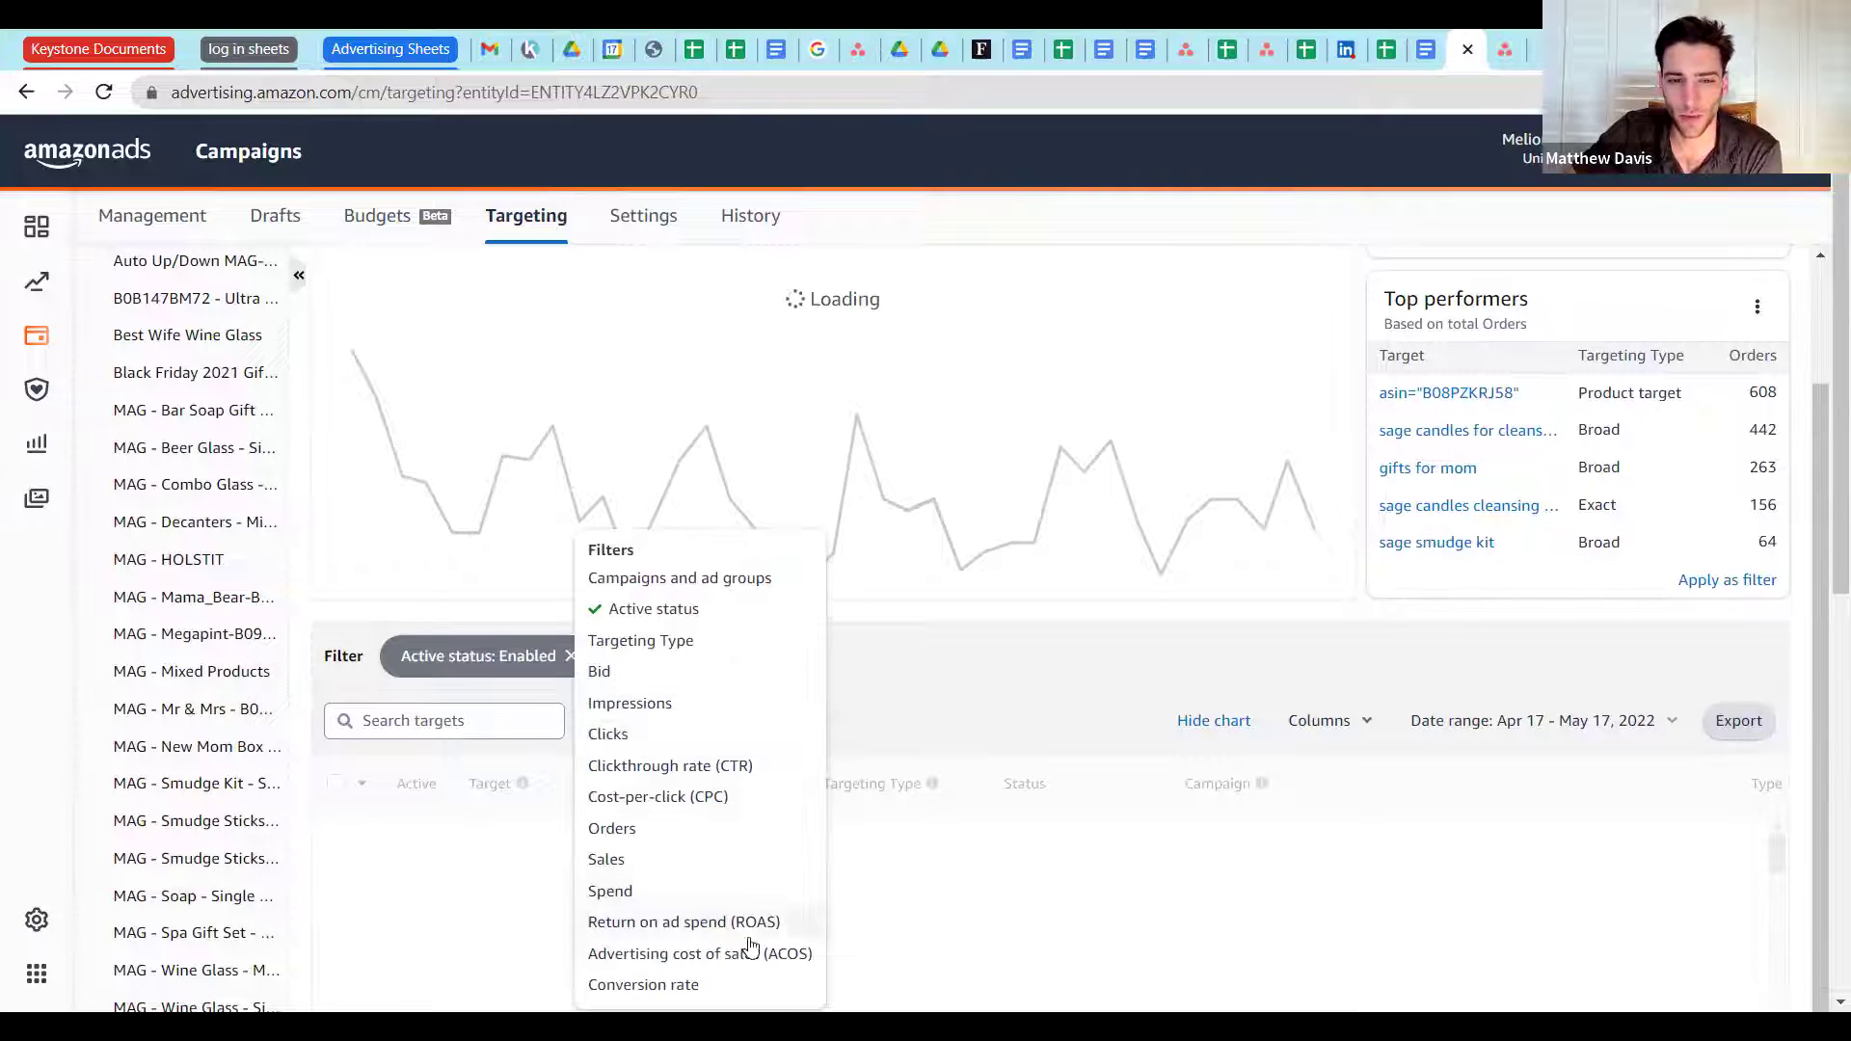
pyautogui.click(733, 954)
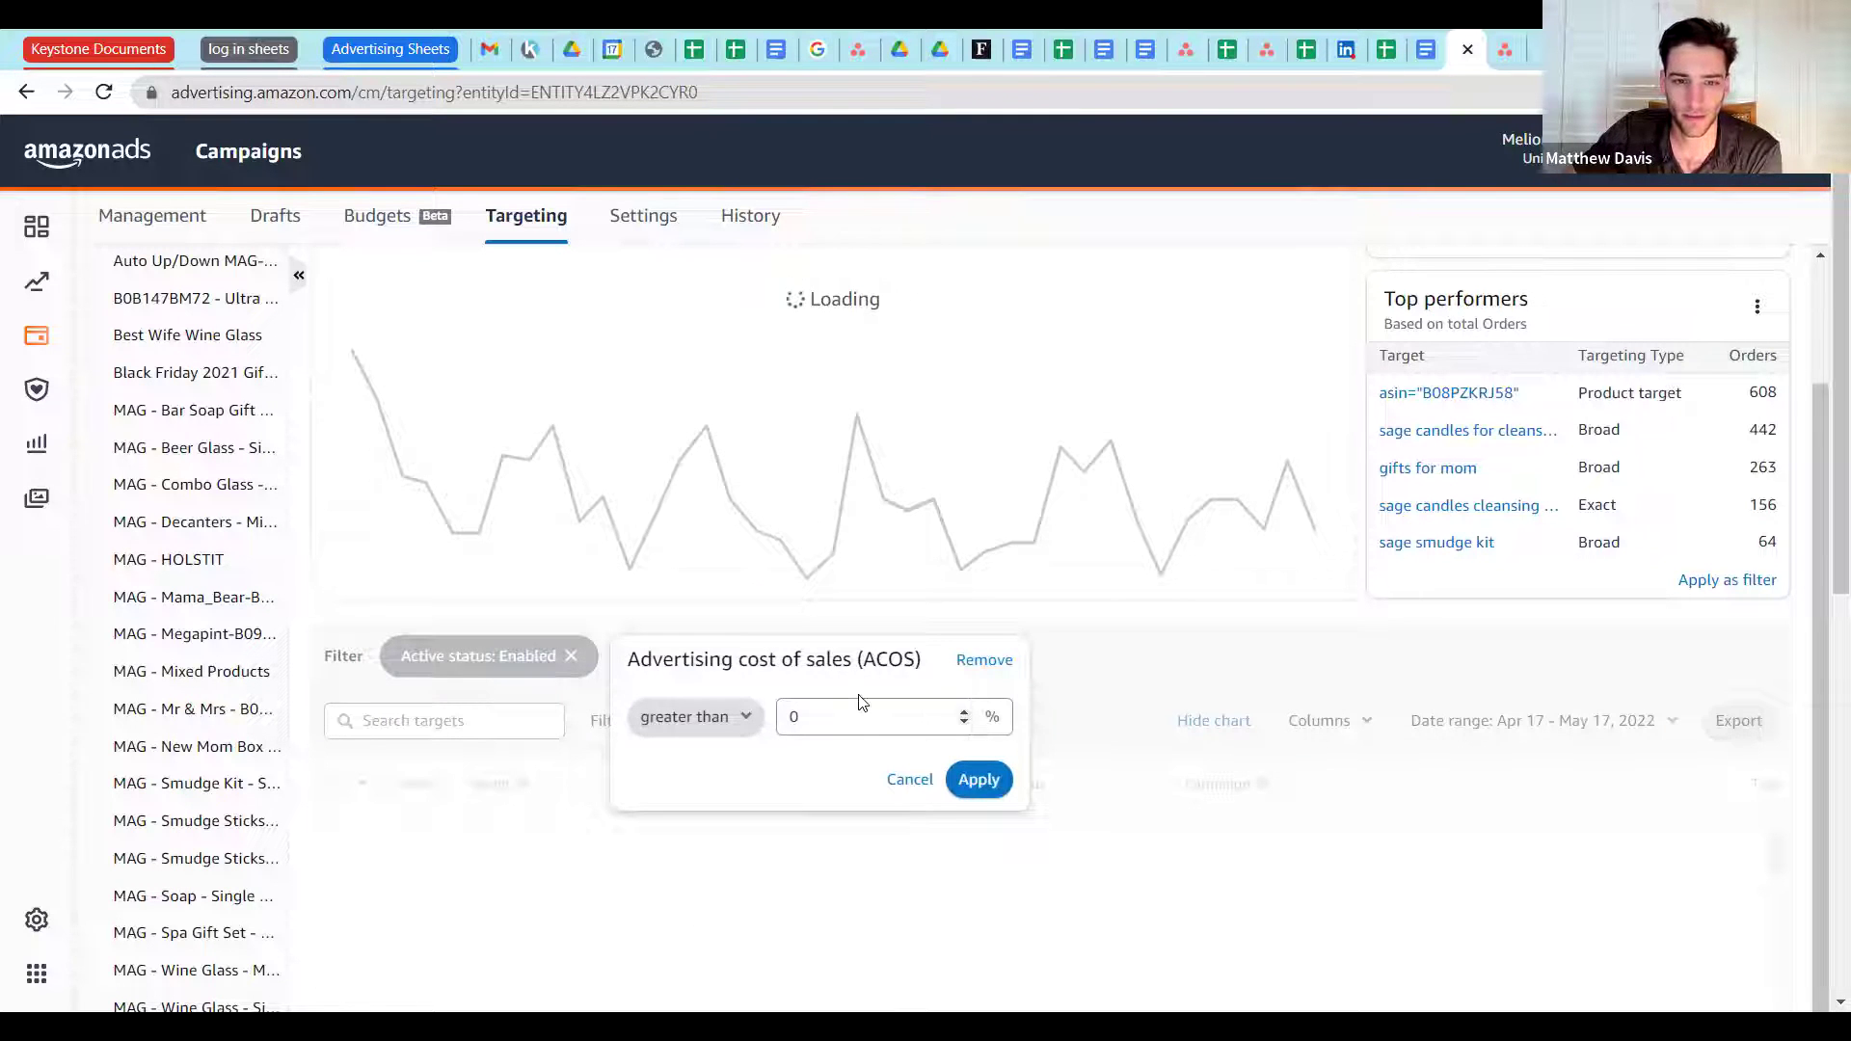
pyautogui.click(860, 711)
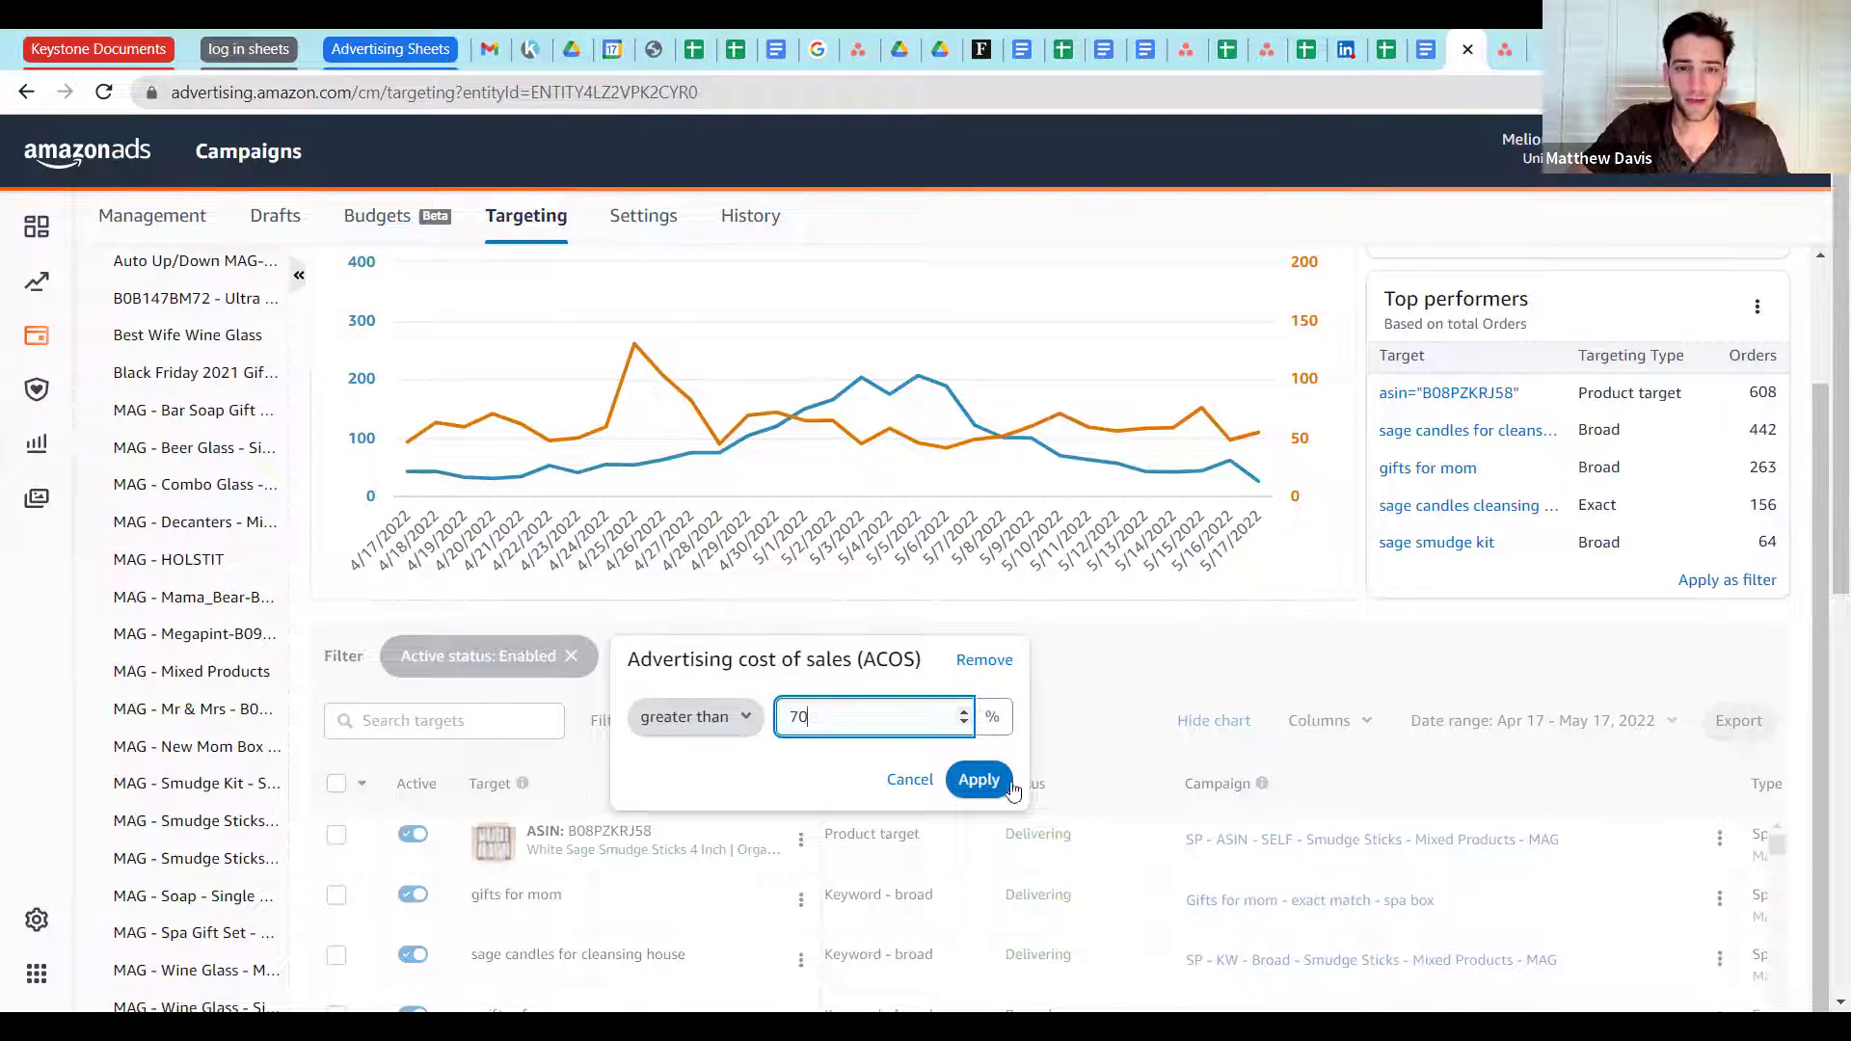
pyautogui.click(979, 779)
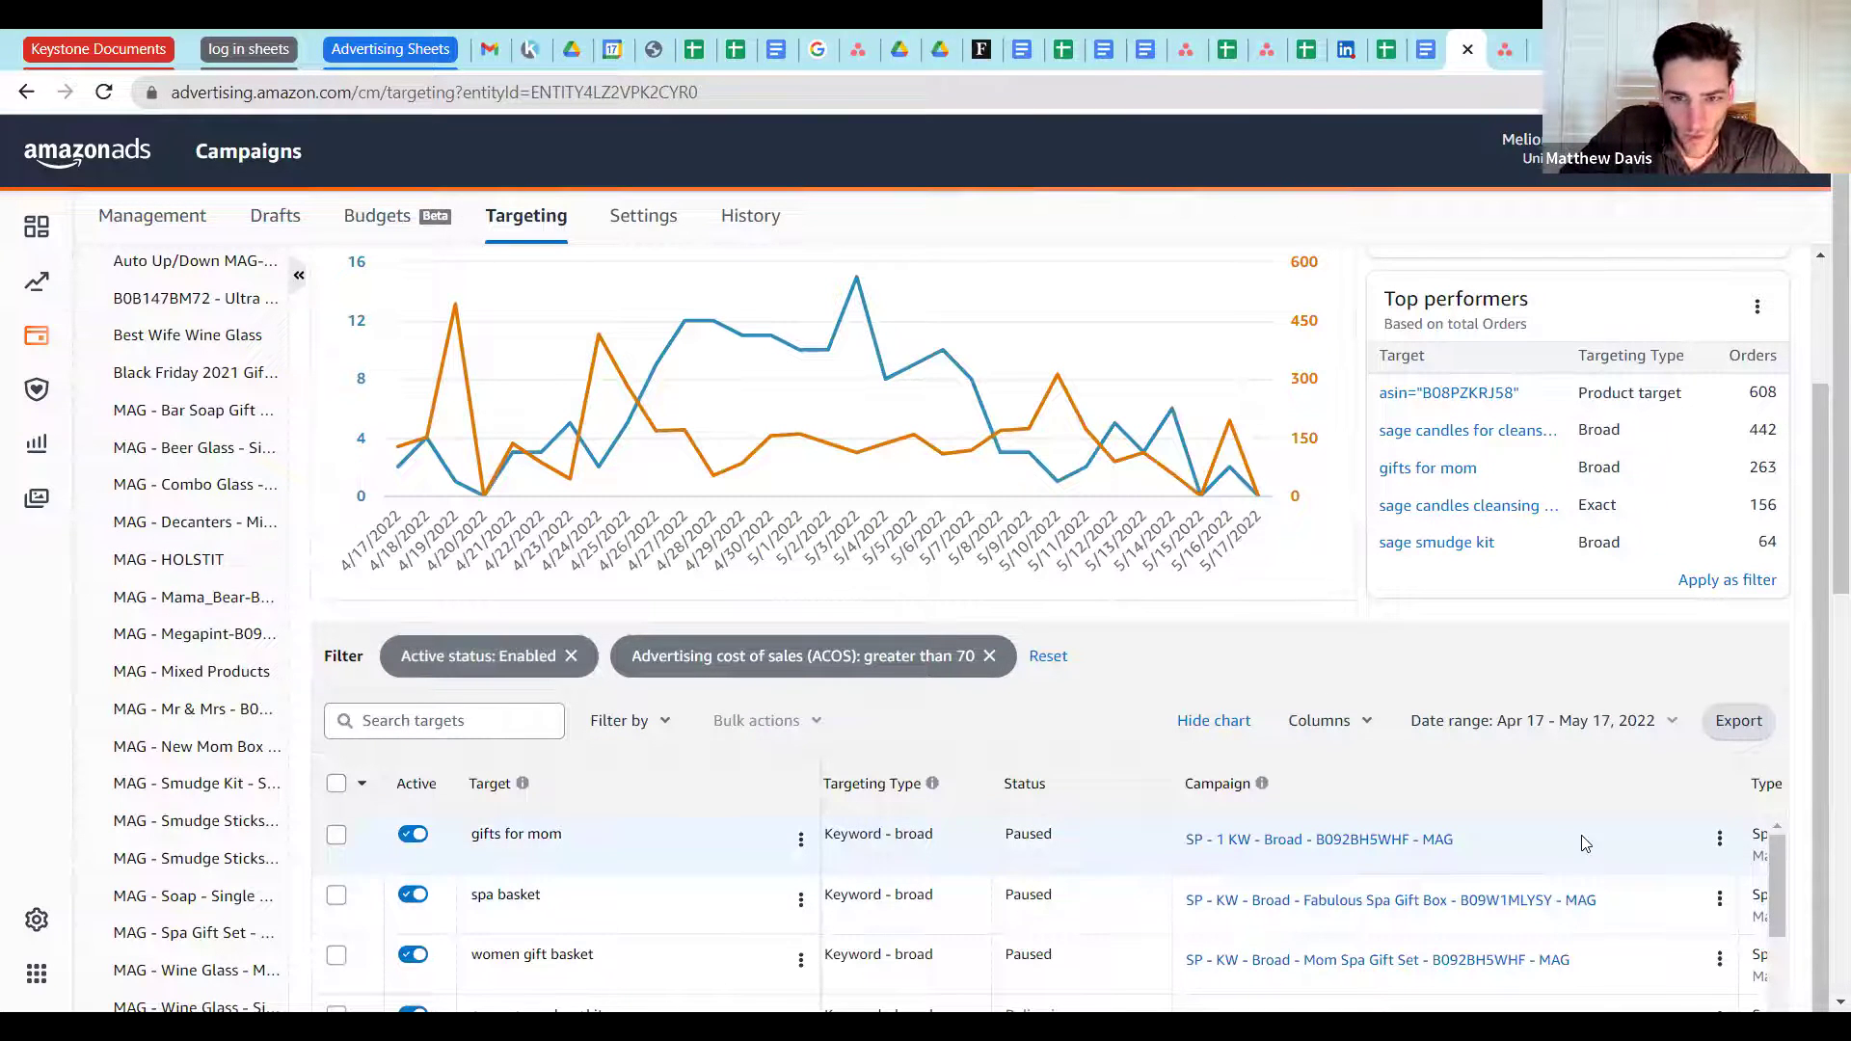
# Step: Sort the filtered targets by ACOS, highest first
pyautogui.hscroll(5, 1061, 868)
pyautogui.moveTo(1759, 895); pyautogui.dragTo(1343, 885)
pyautogui.click(1587, 781)
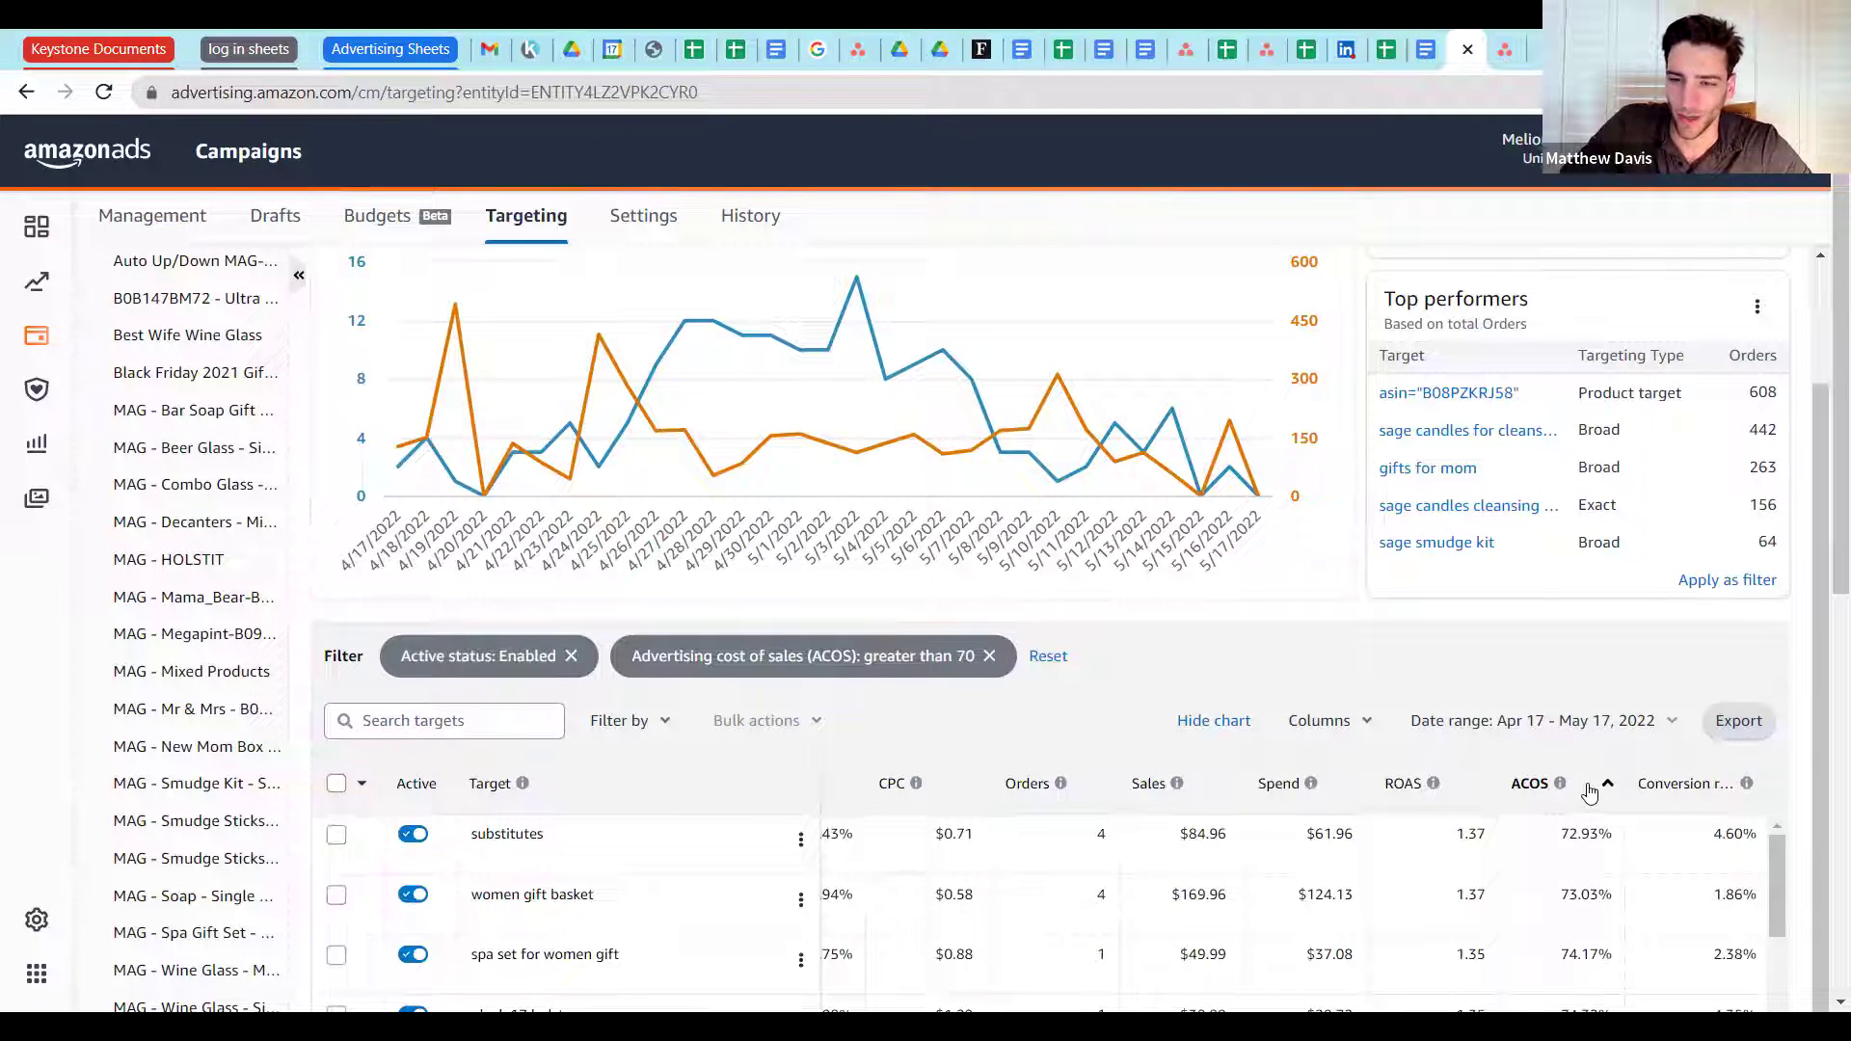
pyautogui.click(1592, 792)
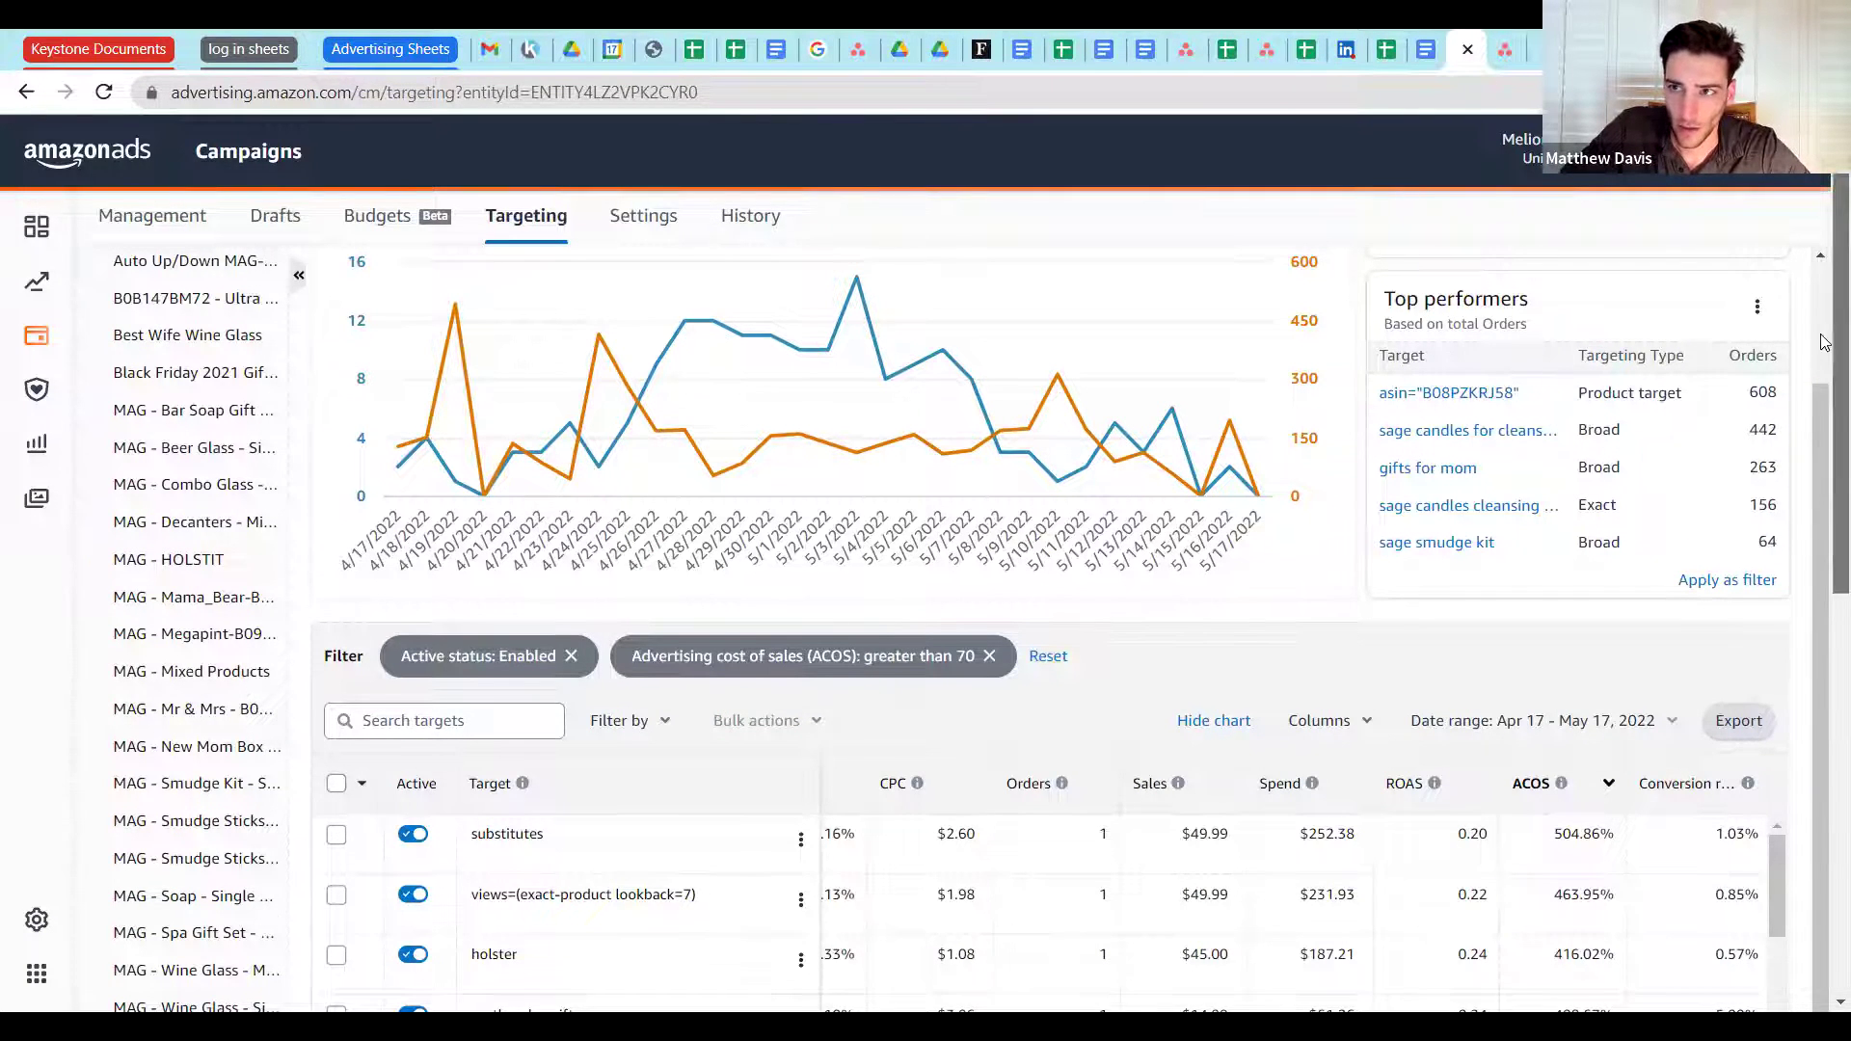
# Step: Review the top high-ACOS targets, such as substitutes at 504.86% and views at 463.95%
pyautogui.scroll(-2, 1821, 386)
pyautogui.scroll(-1, 1811, 446)
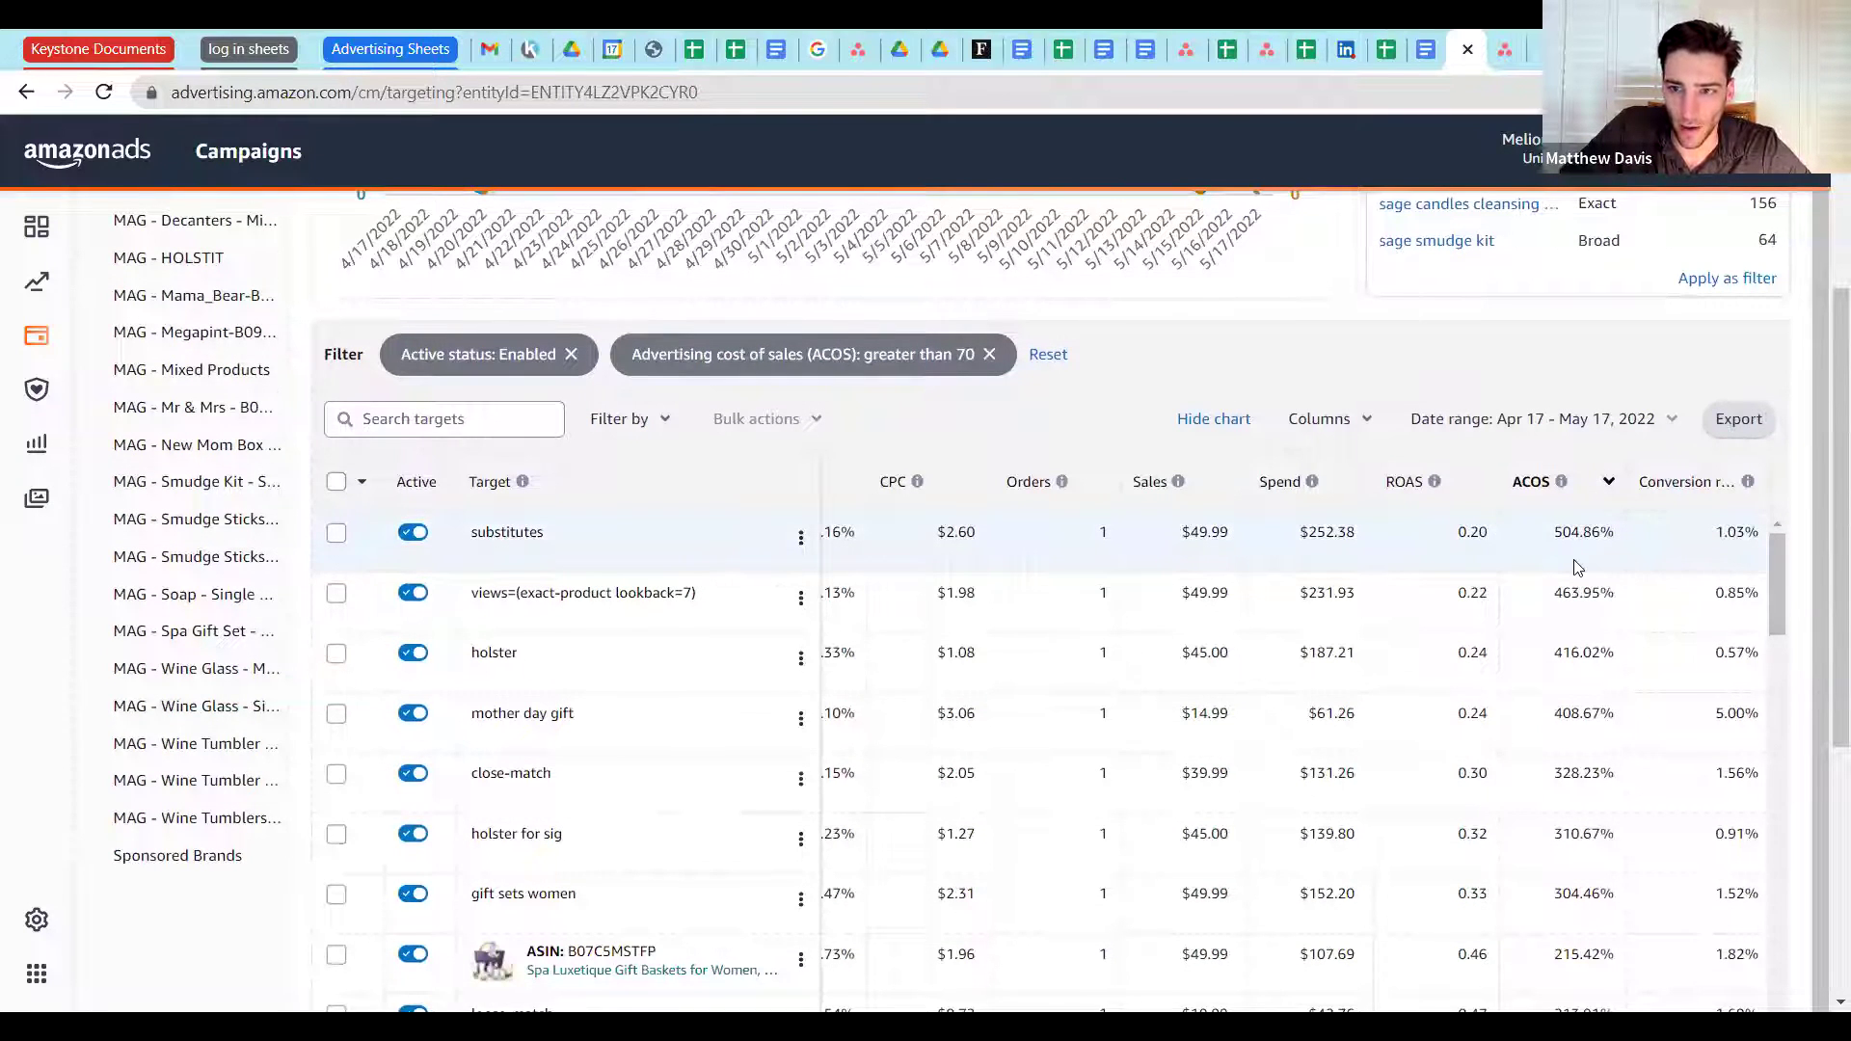
pyautogui.moveTo(1519, 535); pyautogui.dragTo(1594, 528)
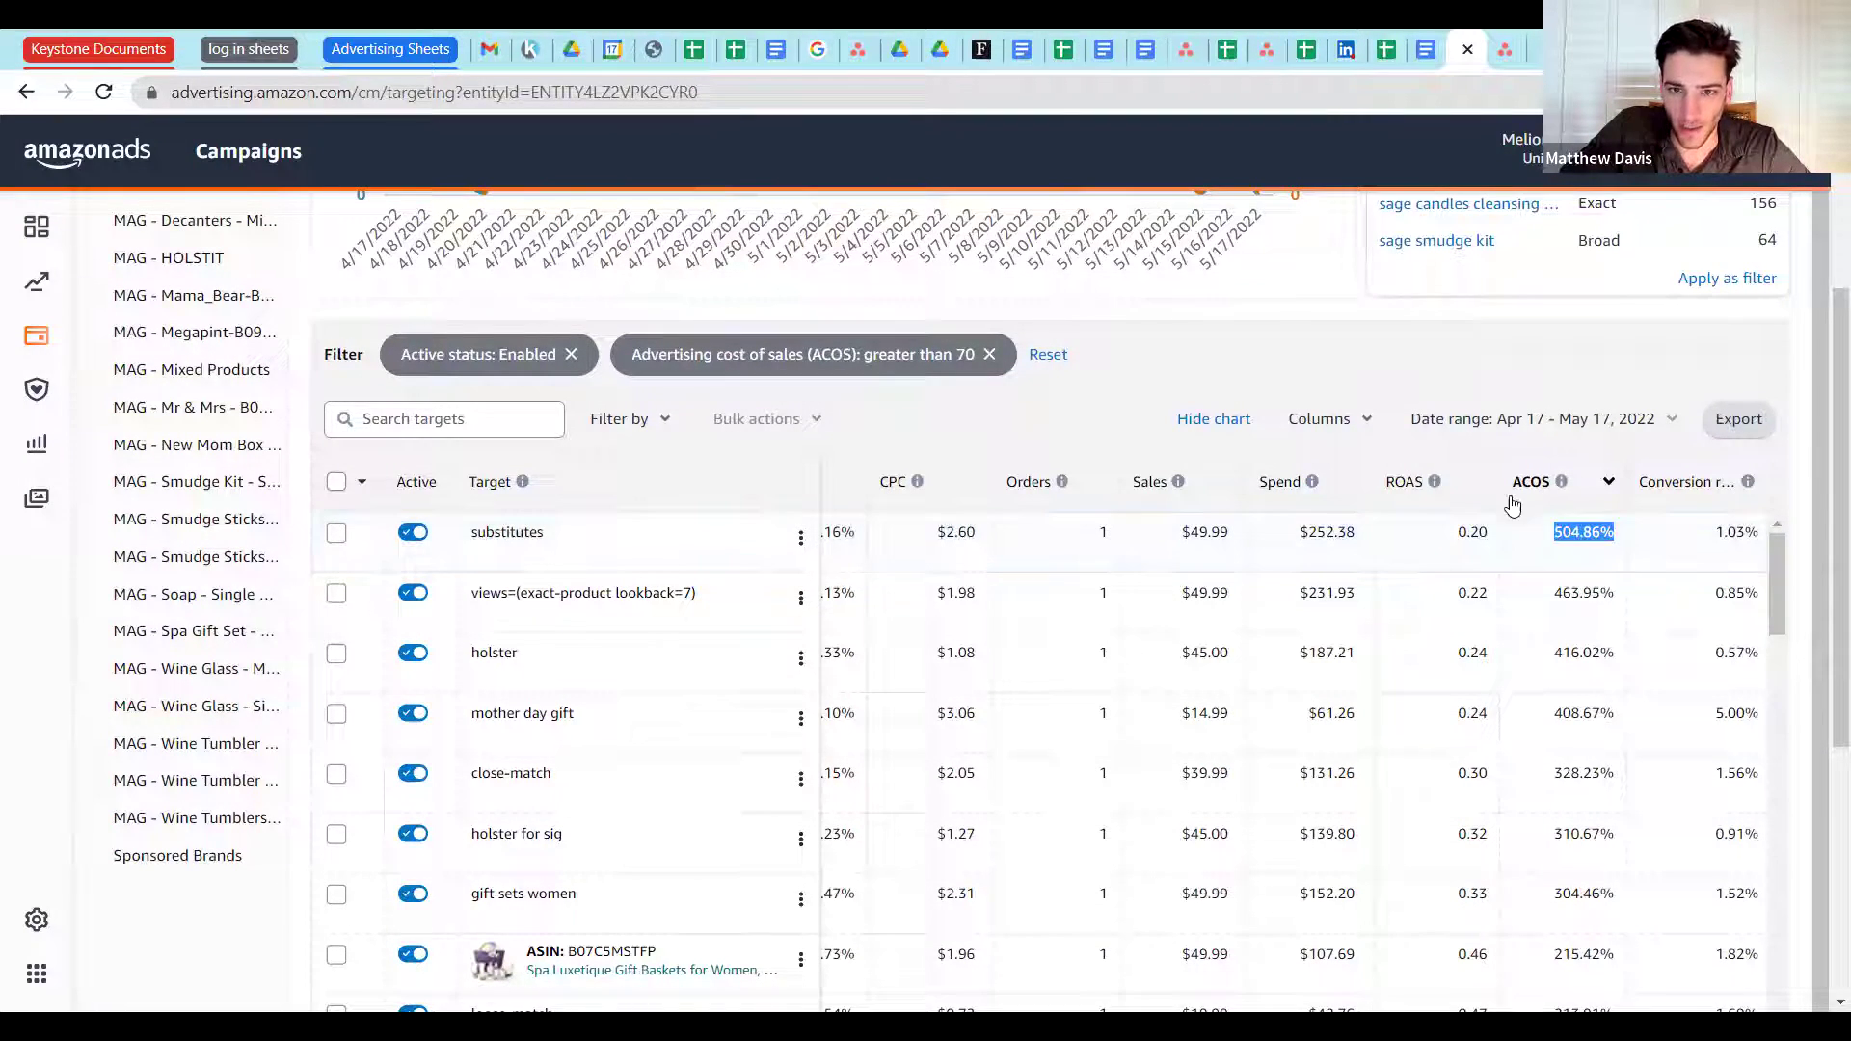
pyautogui.moveTo(1550, 591); pyautogui.dragTo(1608, 622)
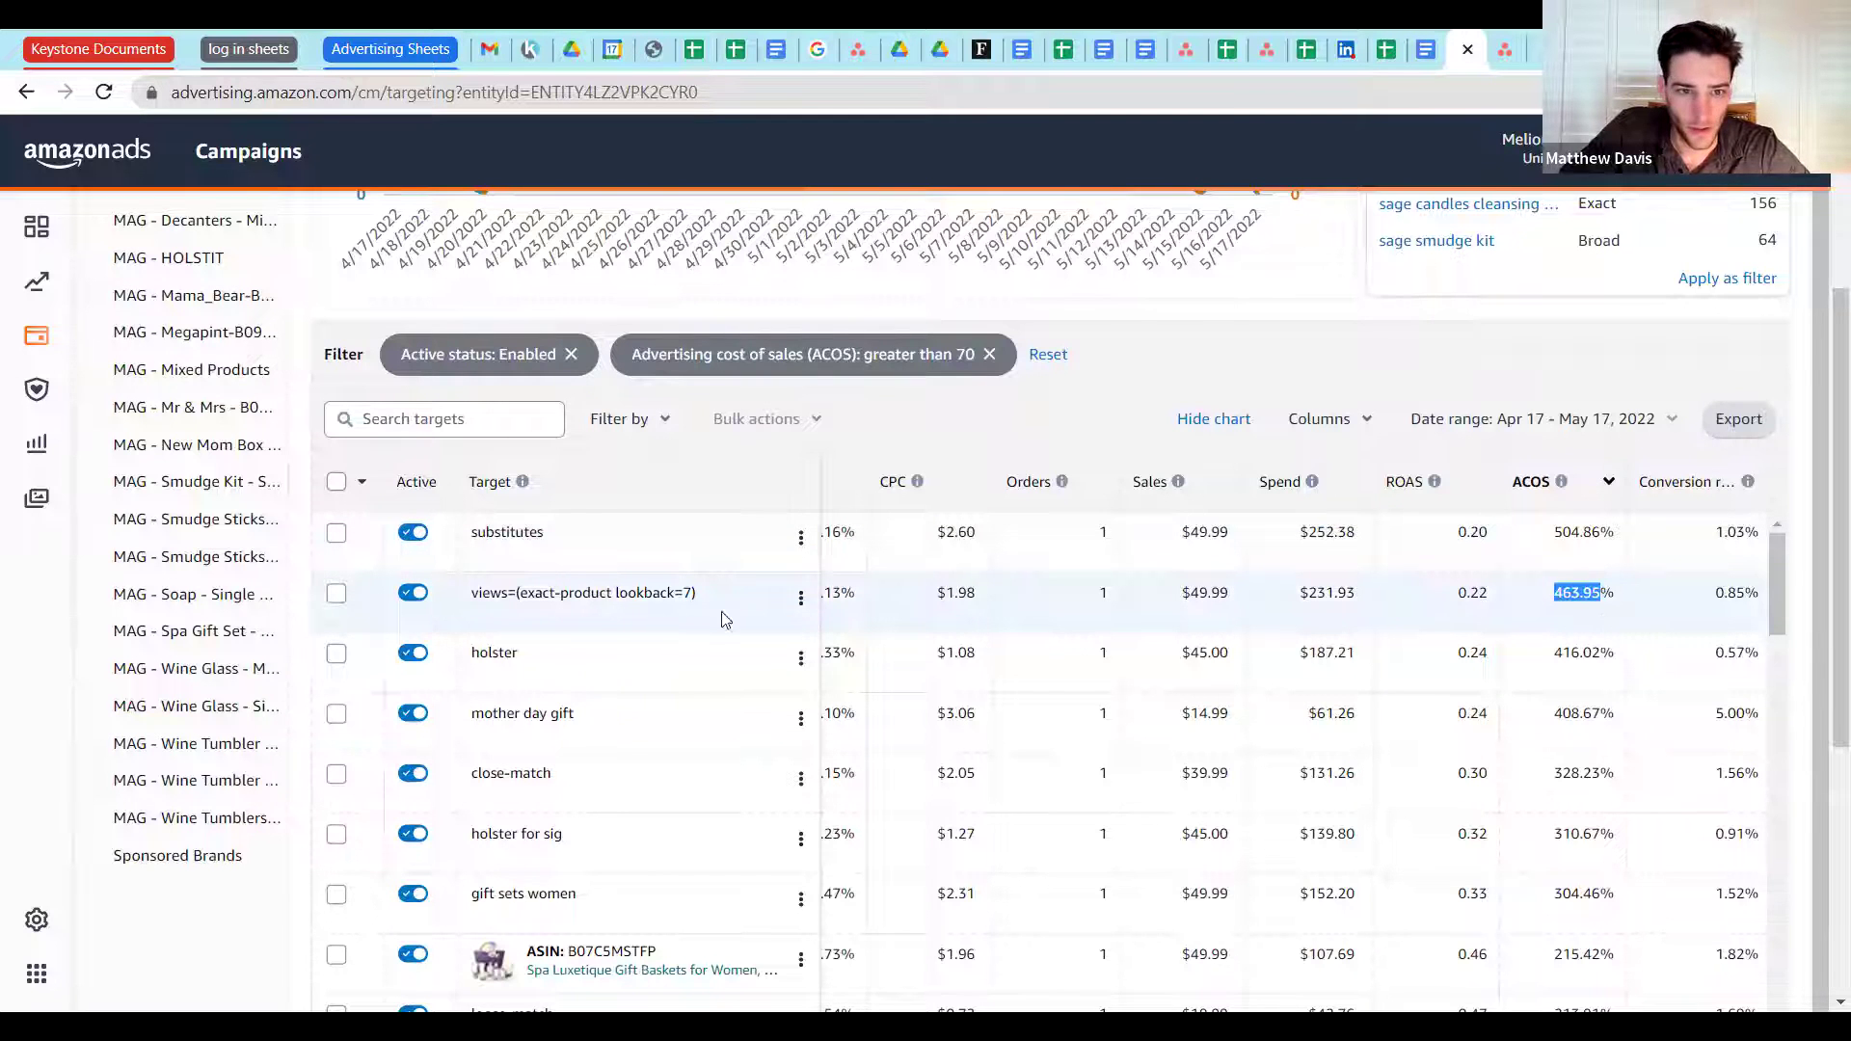
pyautogui.click(508, 659)
pyautogui.doubleClick(576, 665)
pyautogui.moveTo(493, 835); pyautogui.dragTo(562, 835)
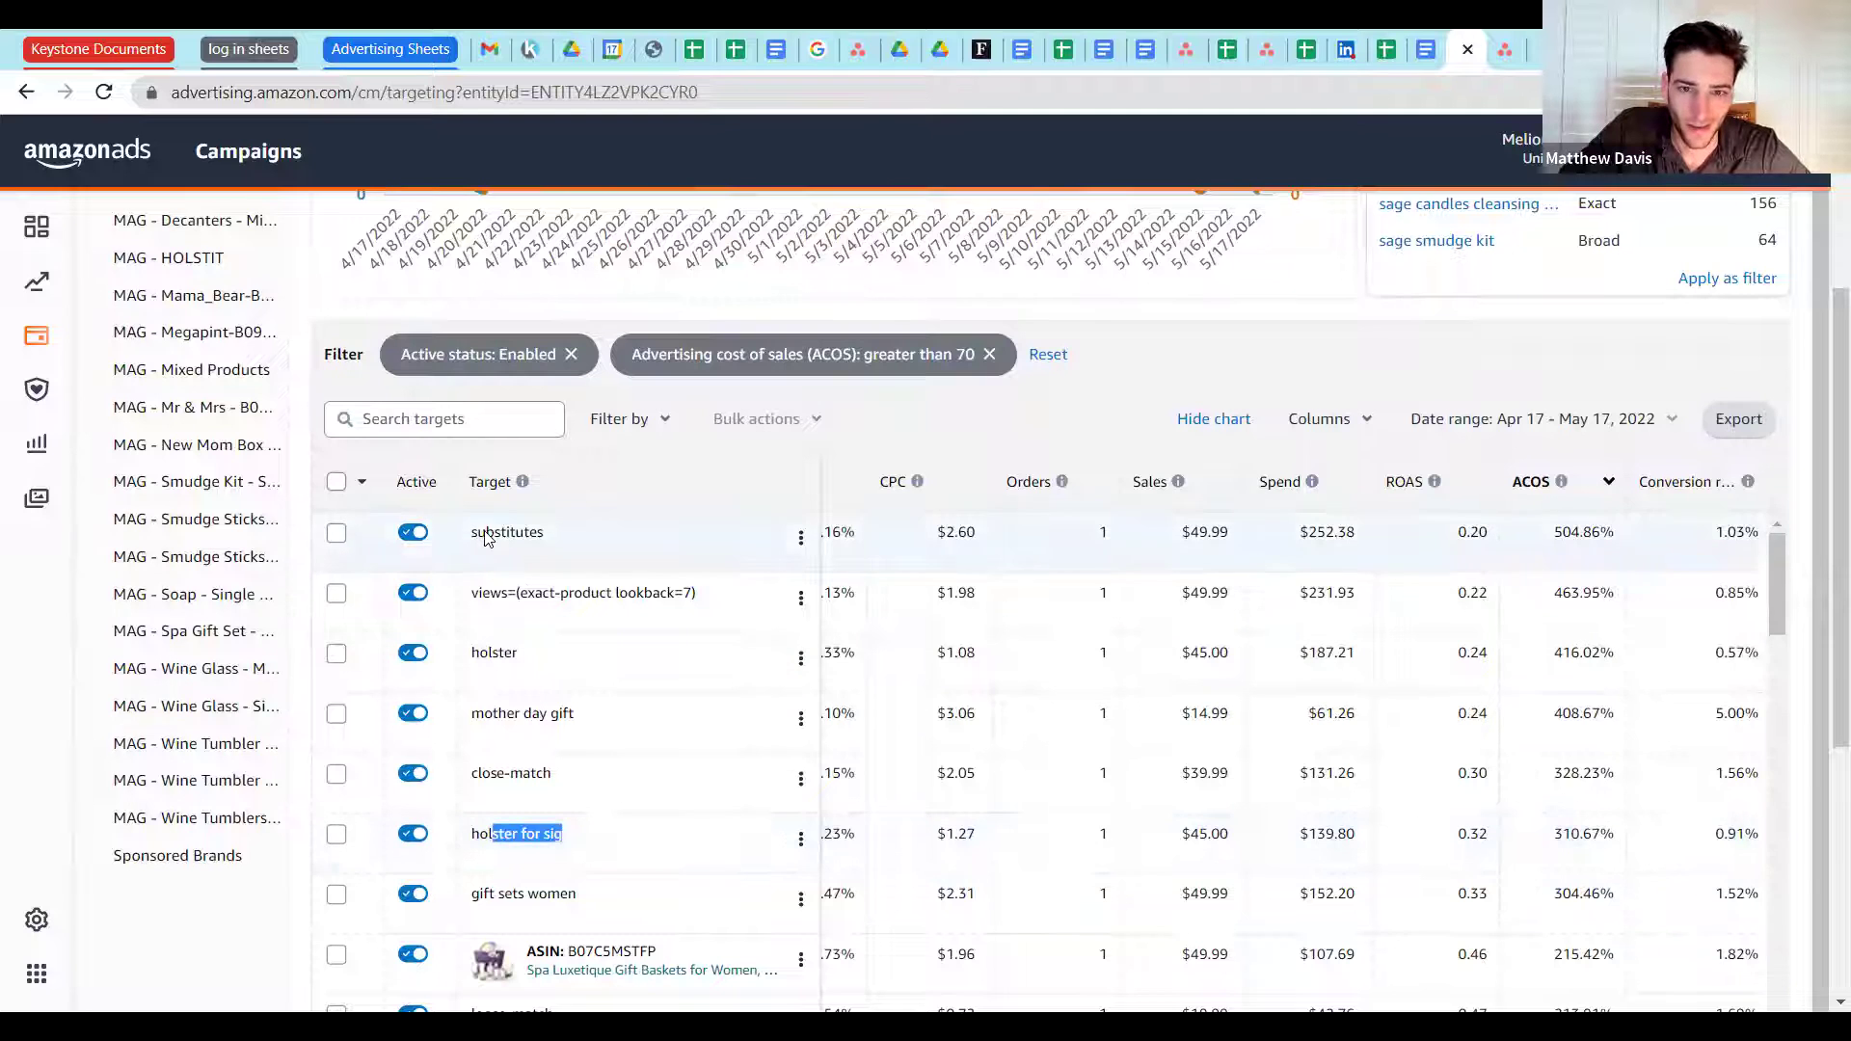
pyautogui.moveTo(996, 585); pyautogui.dragTo(198, 520)
pyautogui.hotkey('ctrl', 'a')
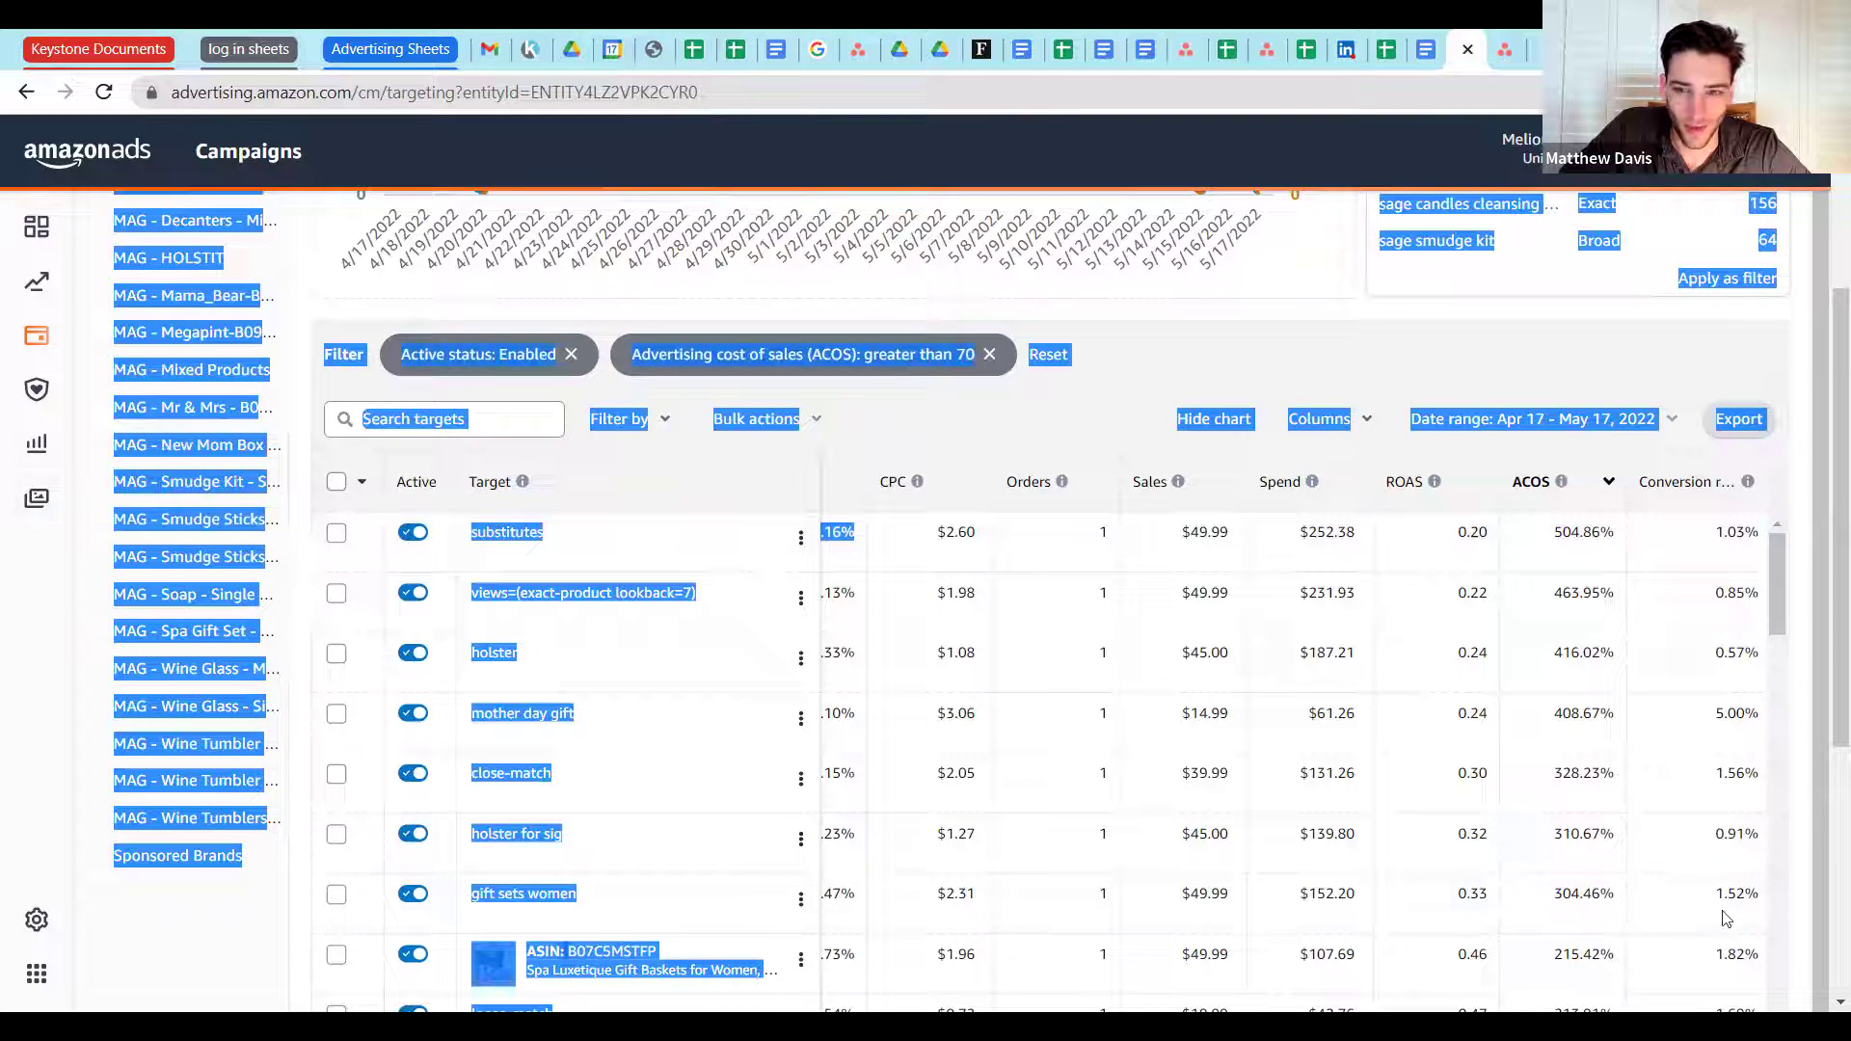
pyautogui.scroll(-2, 1707, 970)
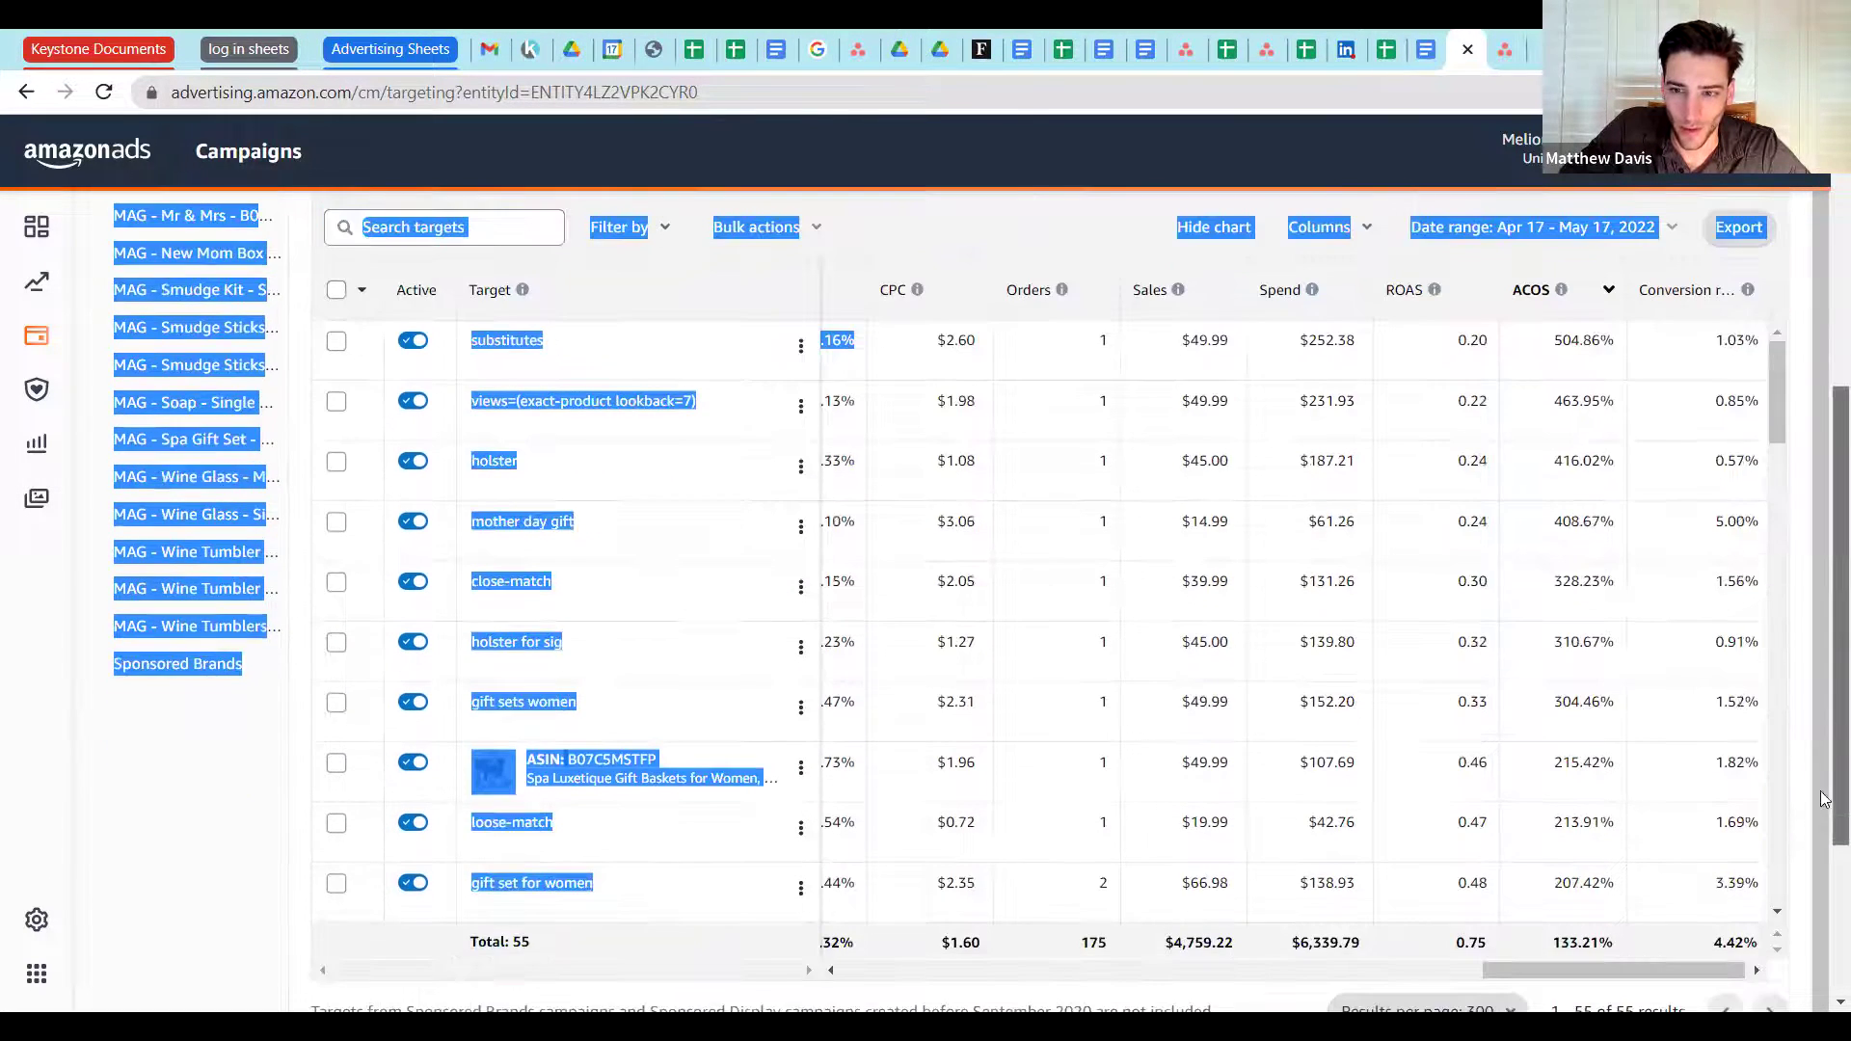
pyautogui.moveTo(1707, 969); pyautogui.dragTo(1025, 917)
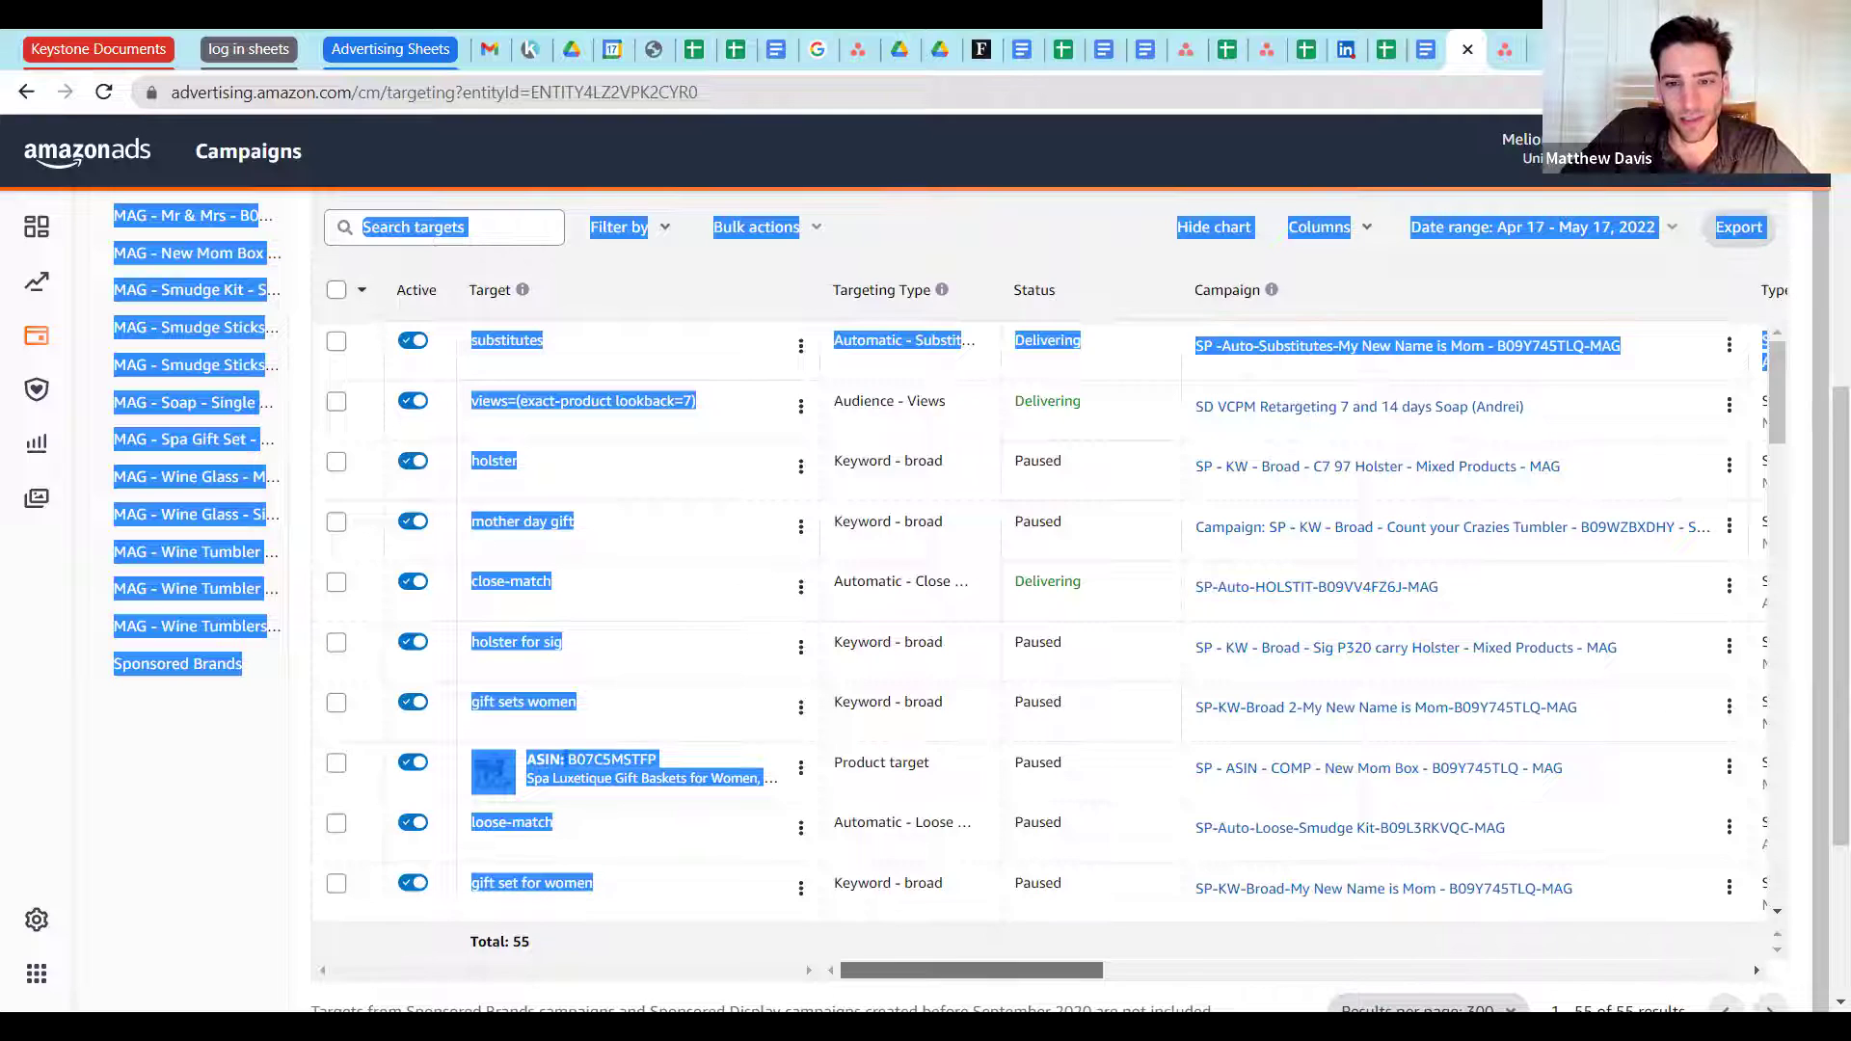
pyautogui.hscroll(5, 1203, 950)
pyautogui.hscroll(5, 1202, 945)
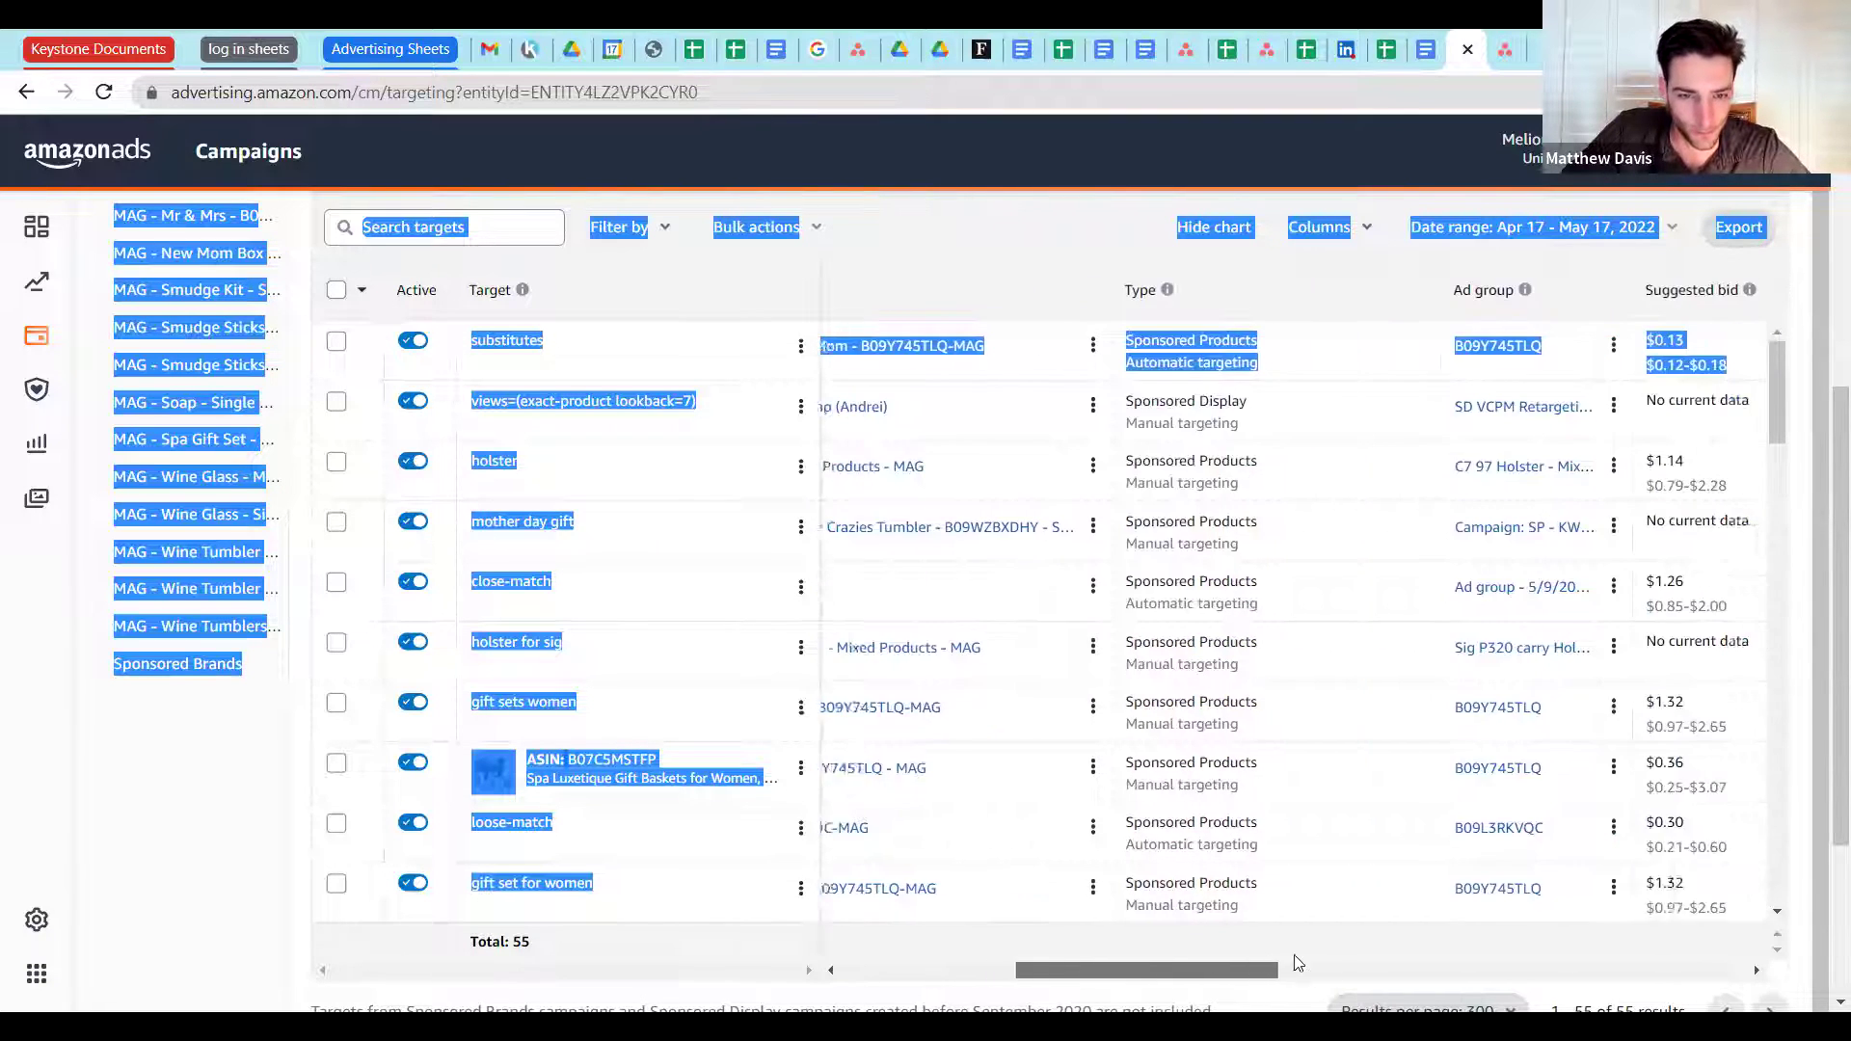
pyautogui.hscroll(5, 1504, 915)
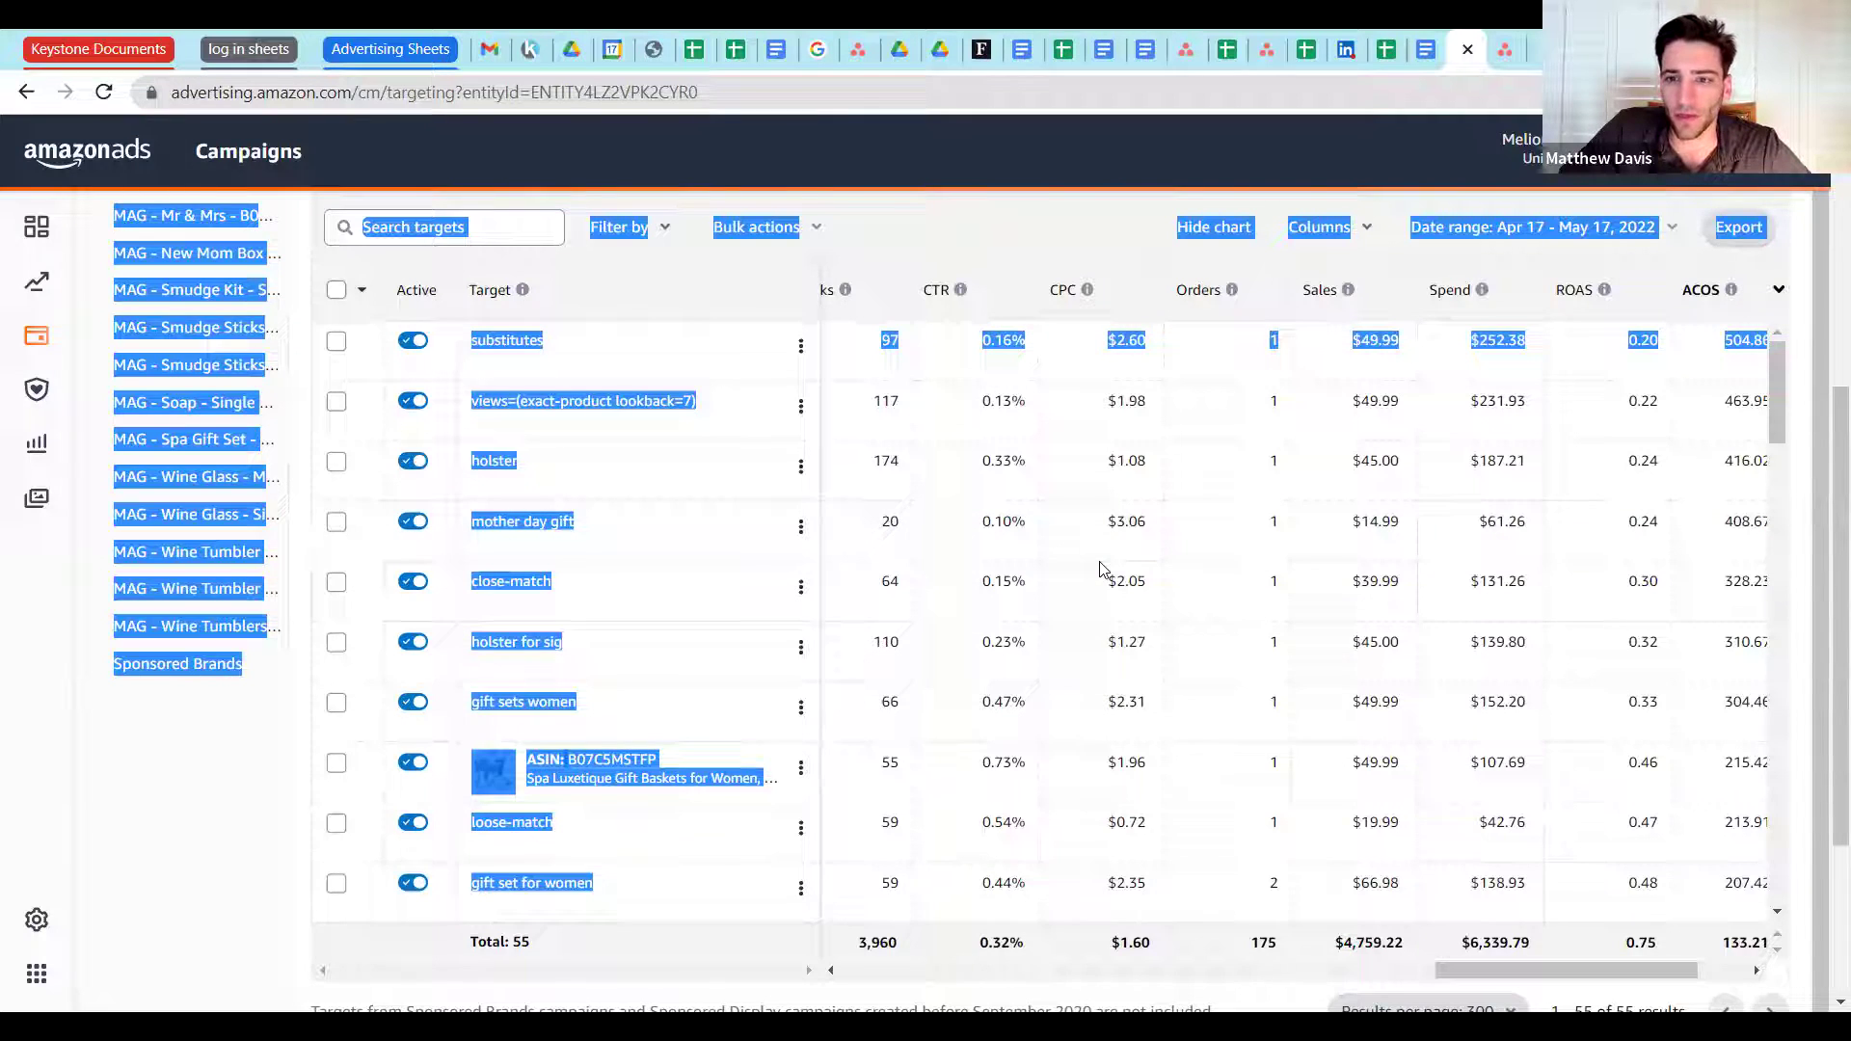
pyautogui.click(1188, 523)
pyautogui.hscroll(2, 1350, 579)
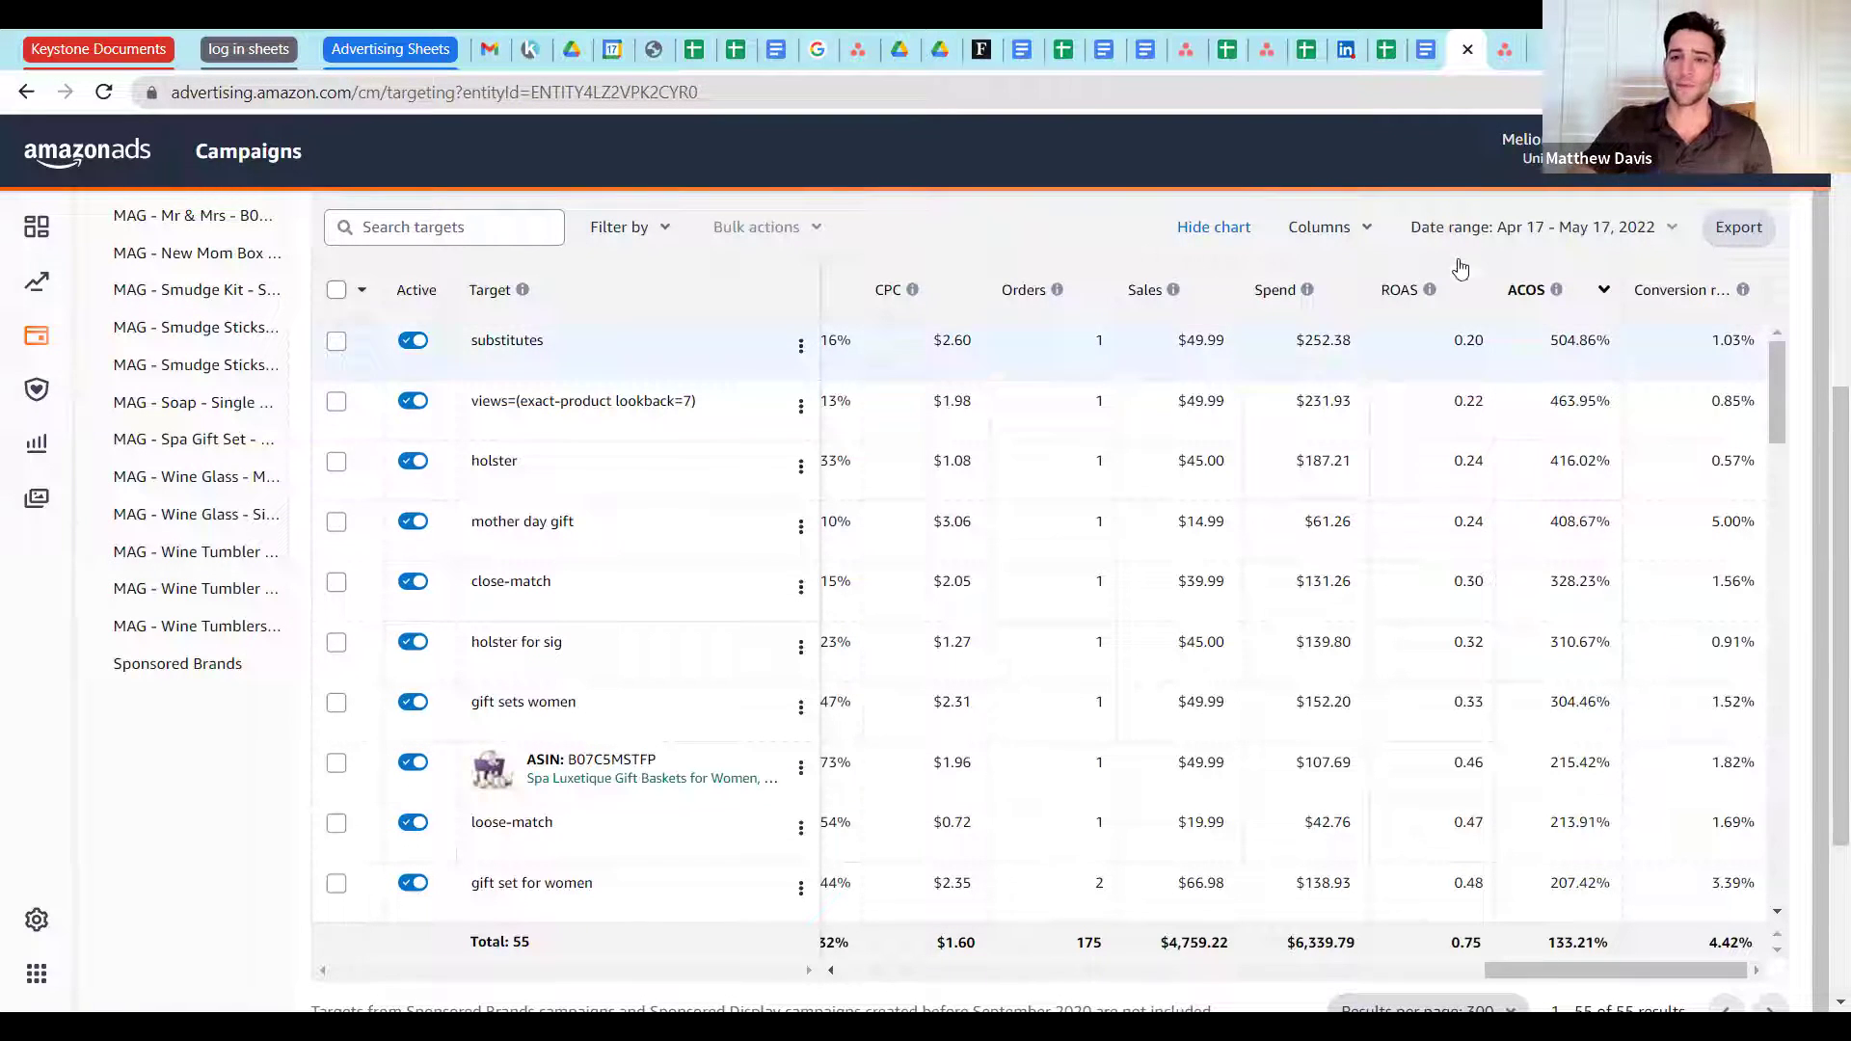
pyautogui.moveTo(1526, 327); pyautogui.dragTo(1628, 899)
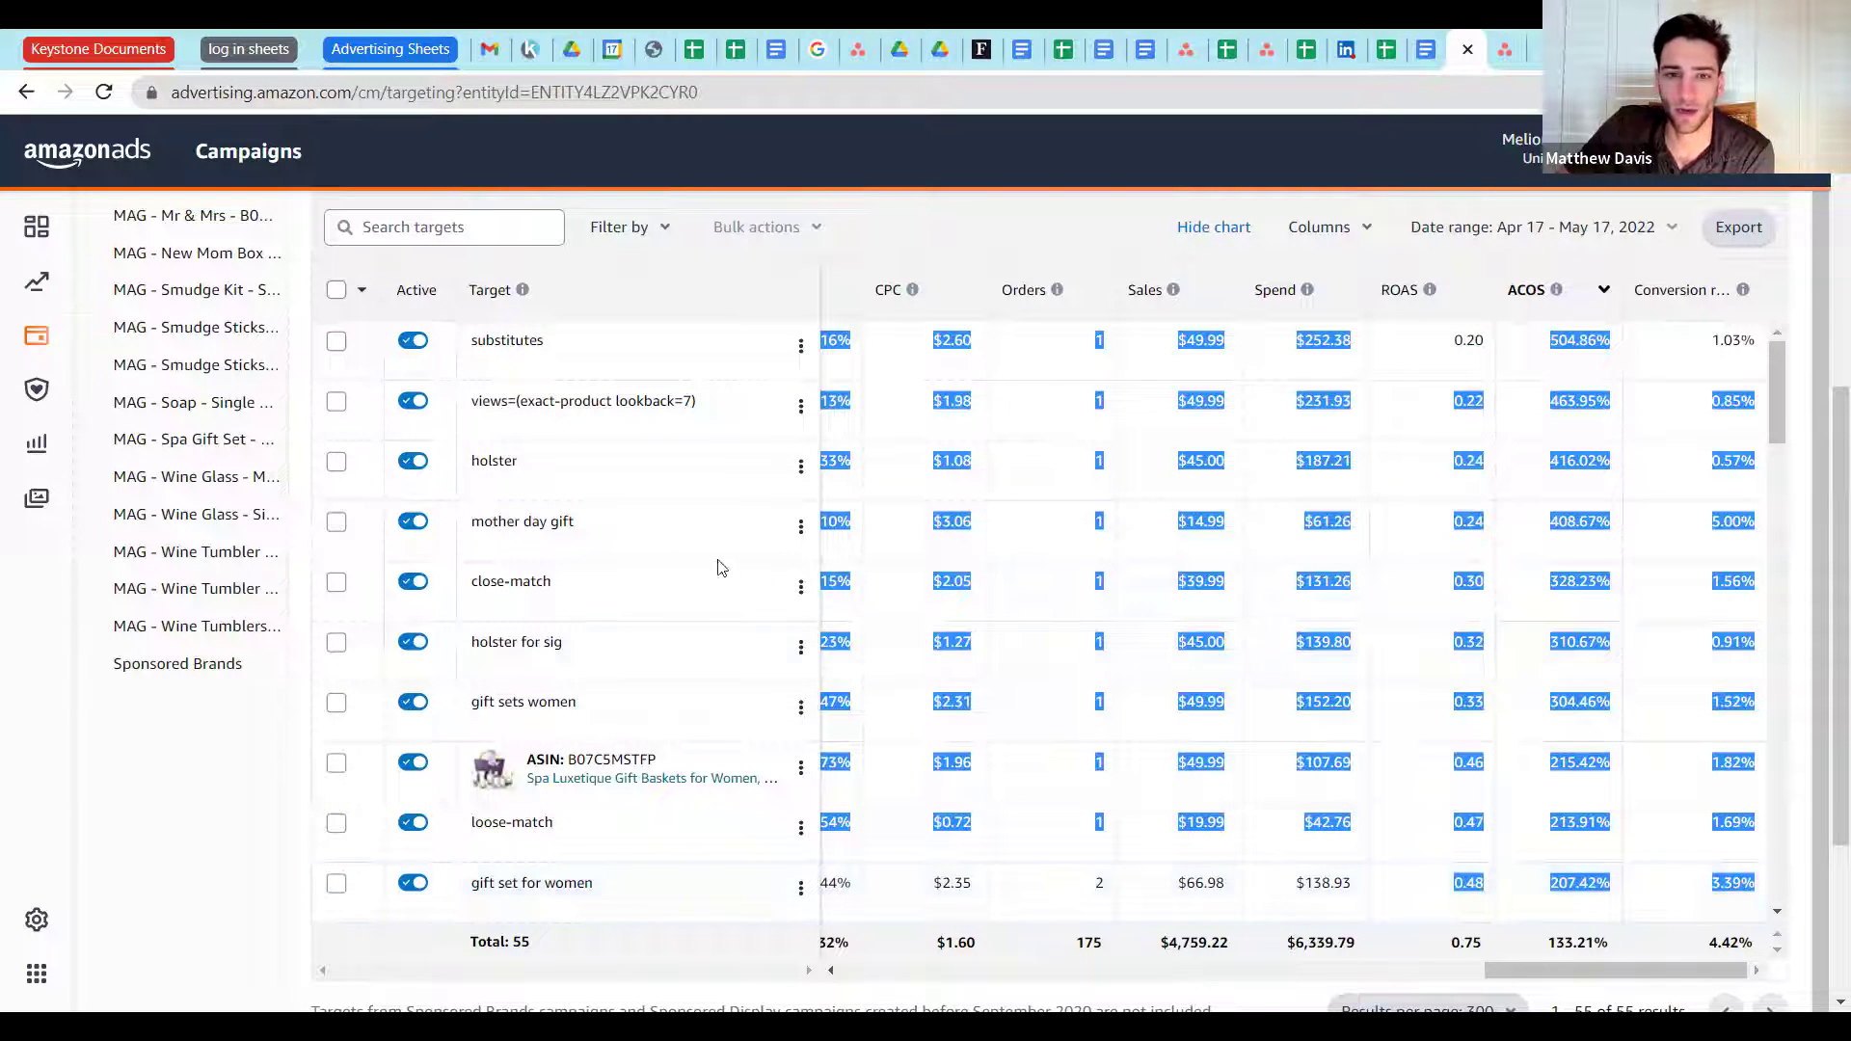
pyautogui.scroll(2, 790, 430)
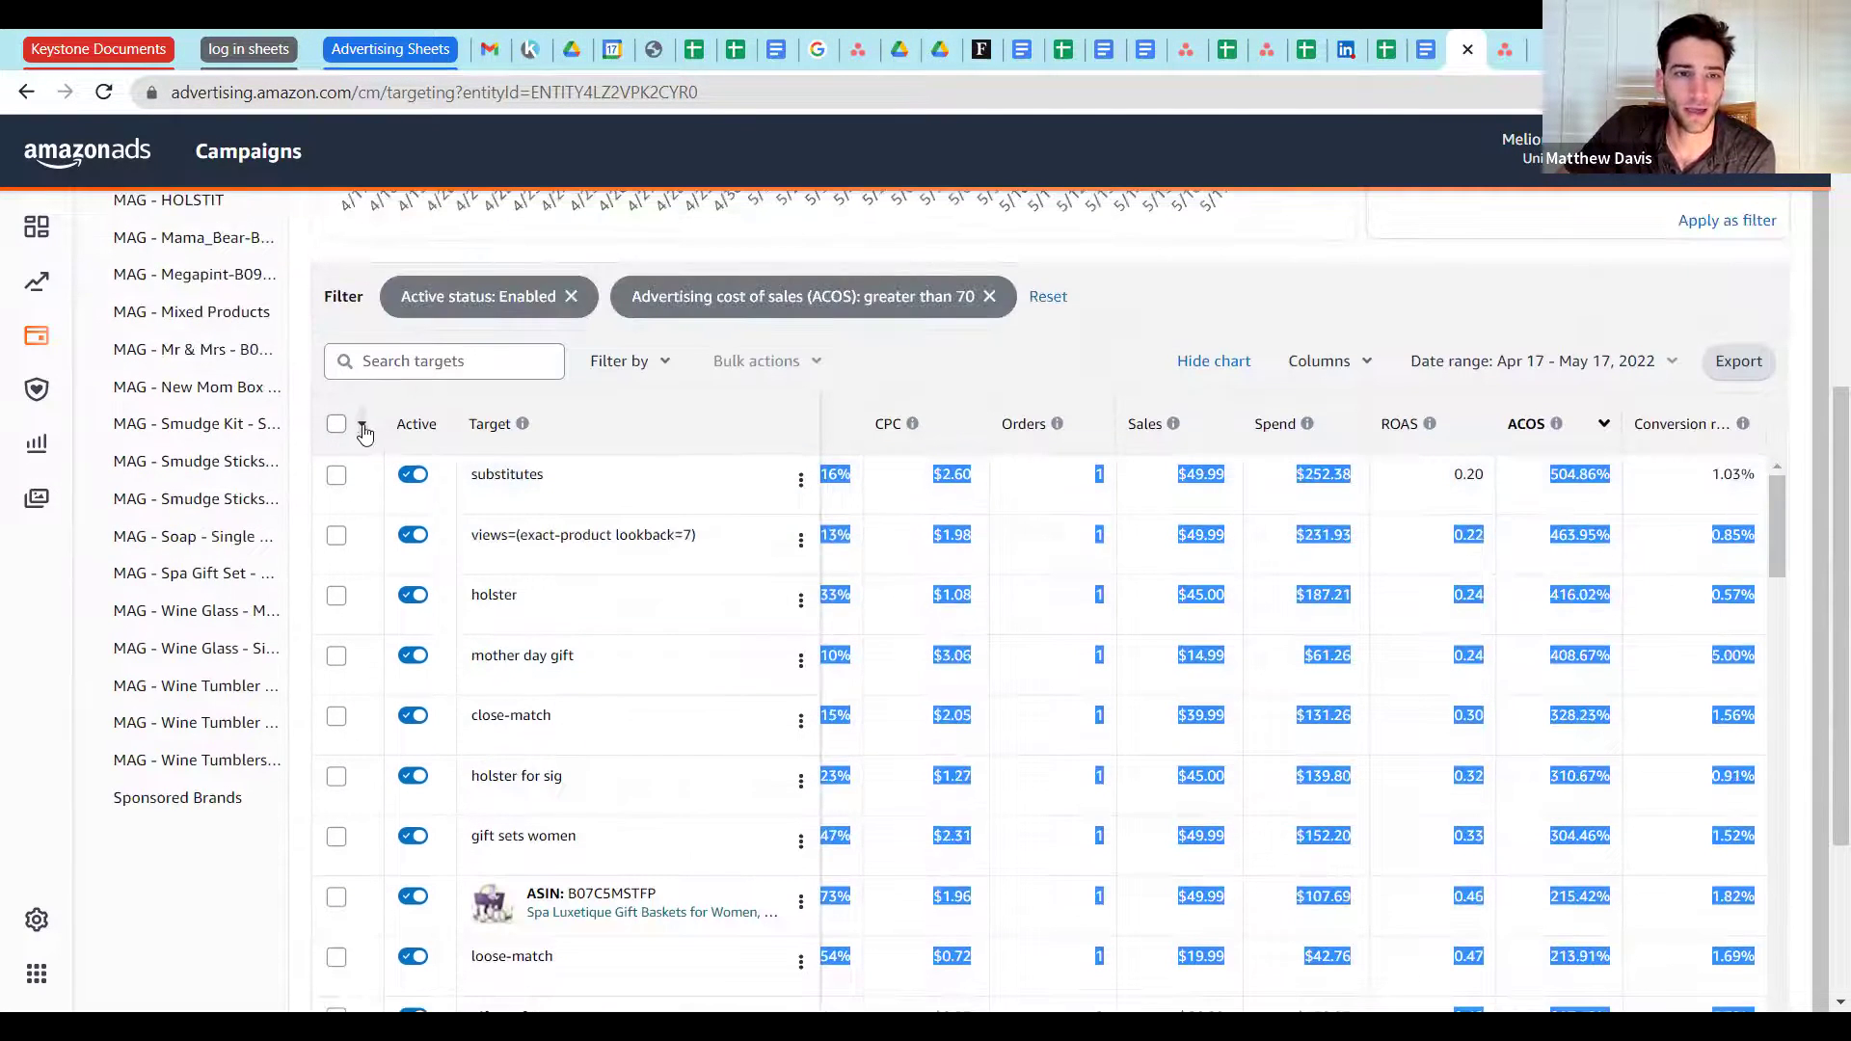
# Step: Select all 55 filtered targets and decrease their bids by 50% through Bulk actions
pyautogui.click(363, 426)
pyautogui.click(405, 422)
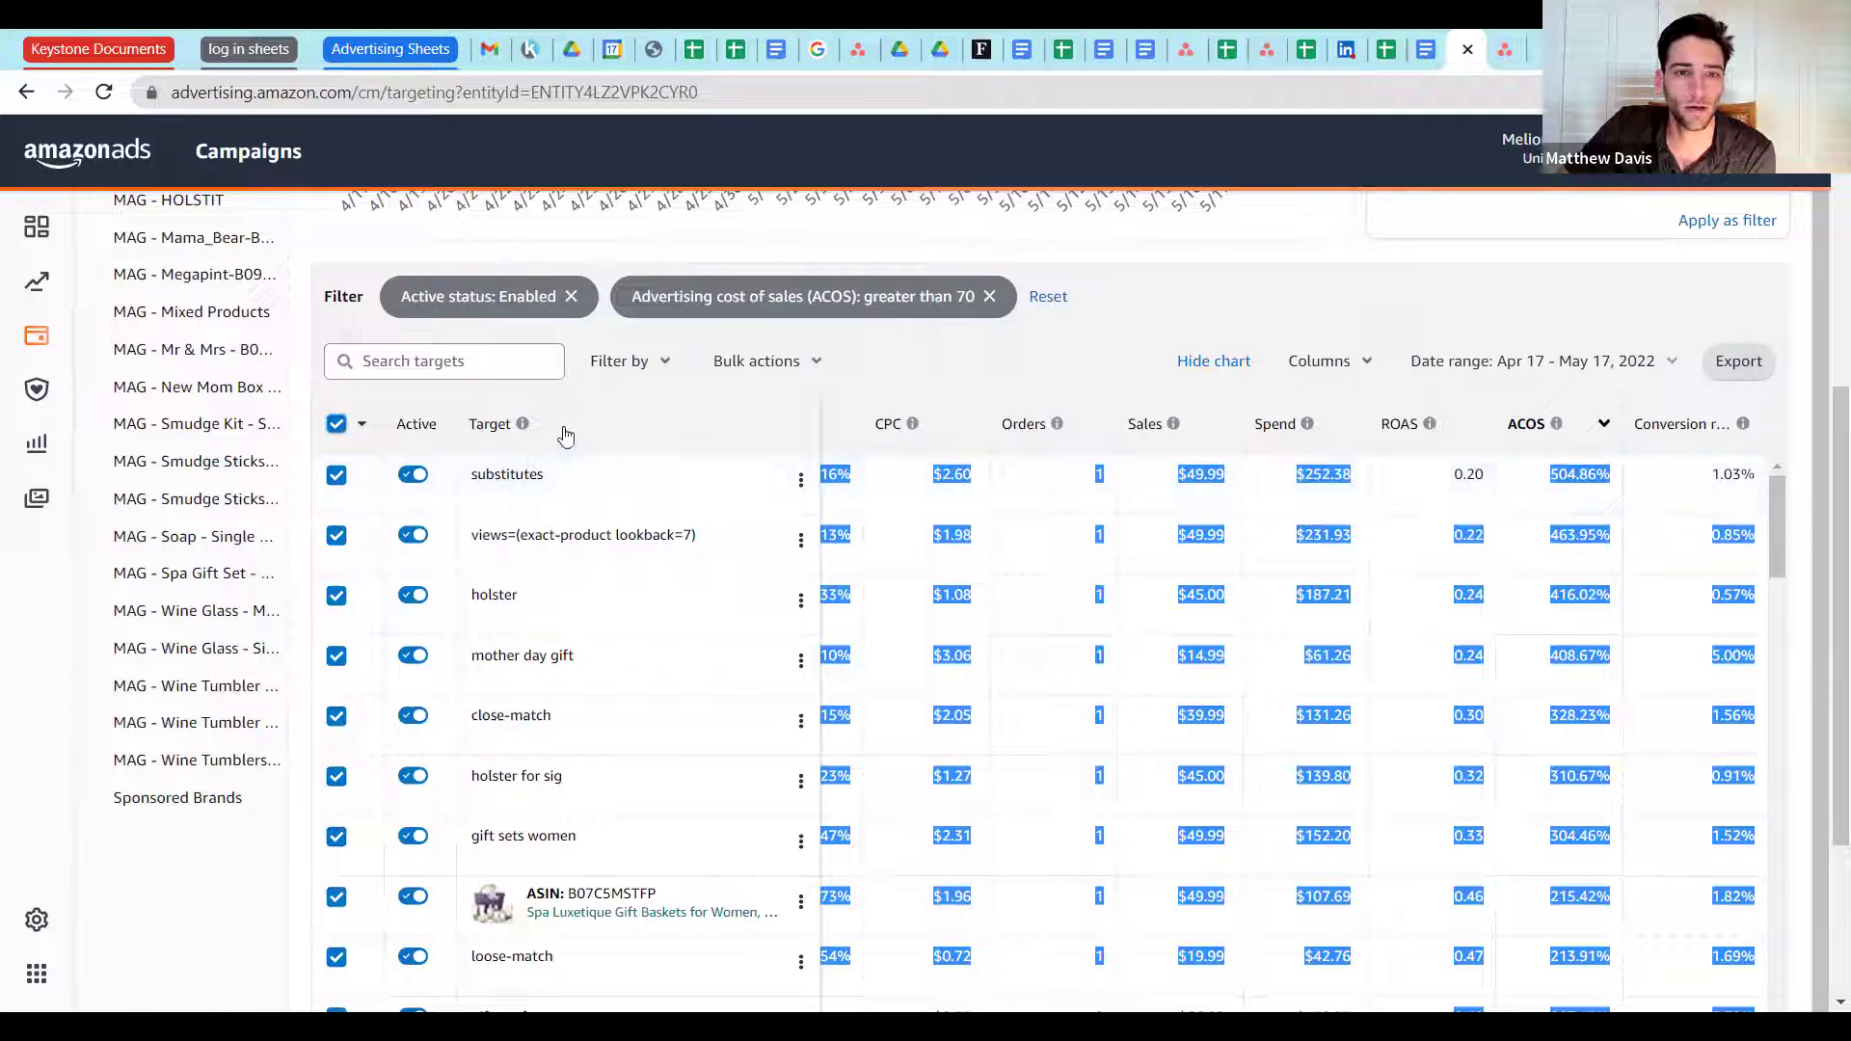
pyautogui.click(760, 361)
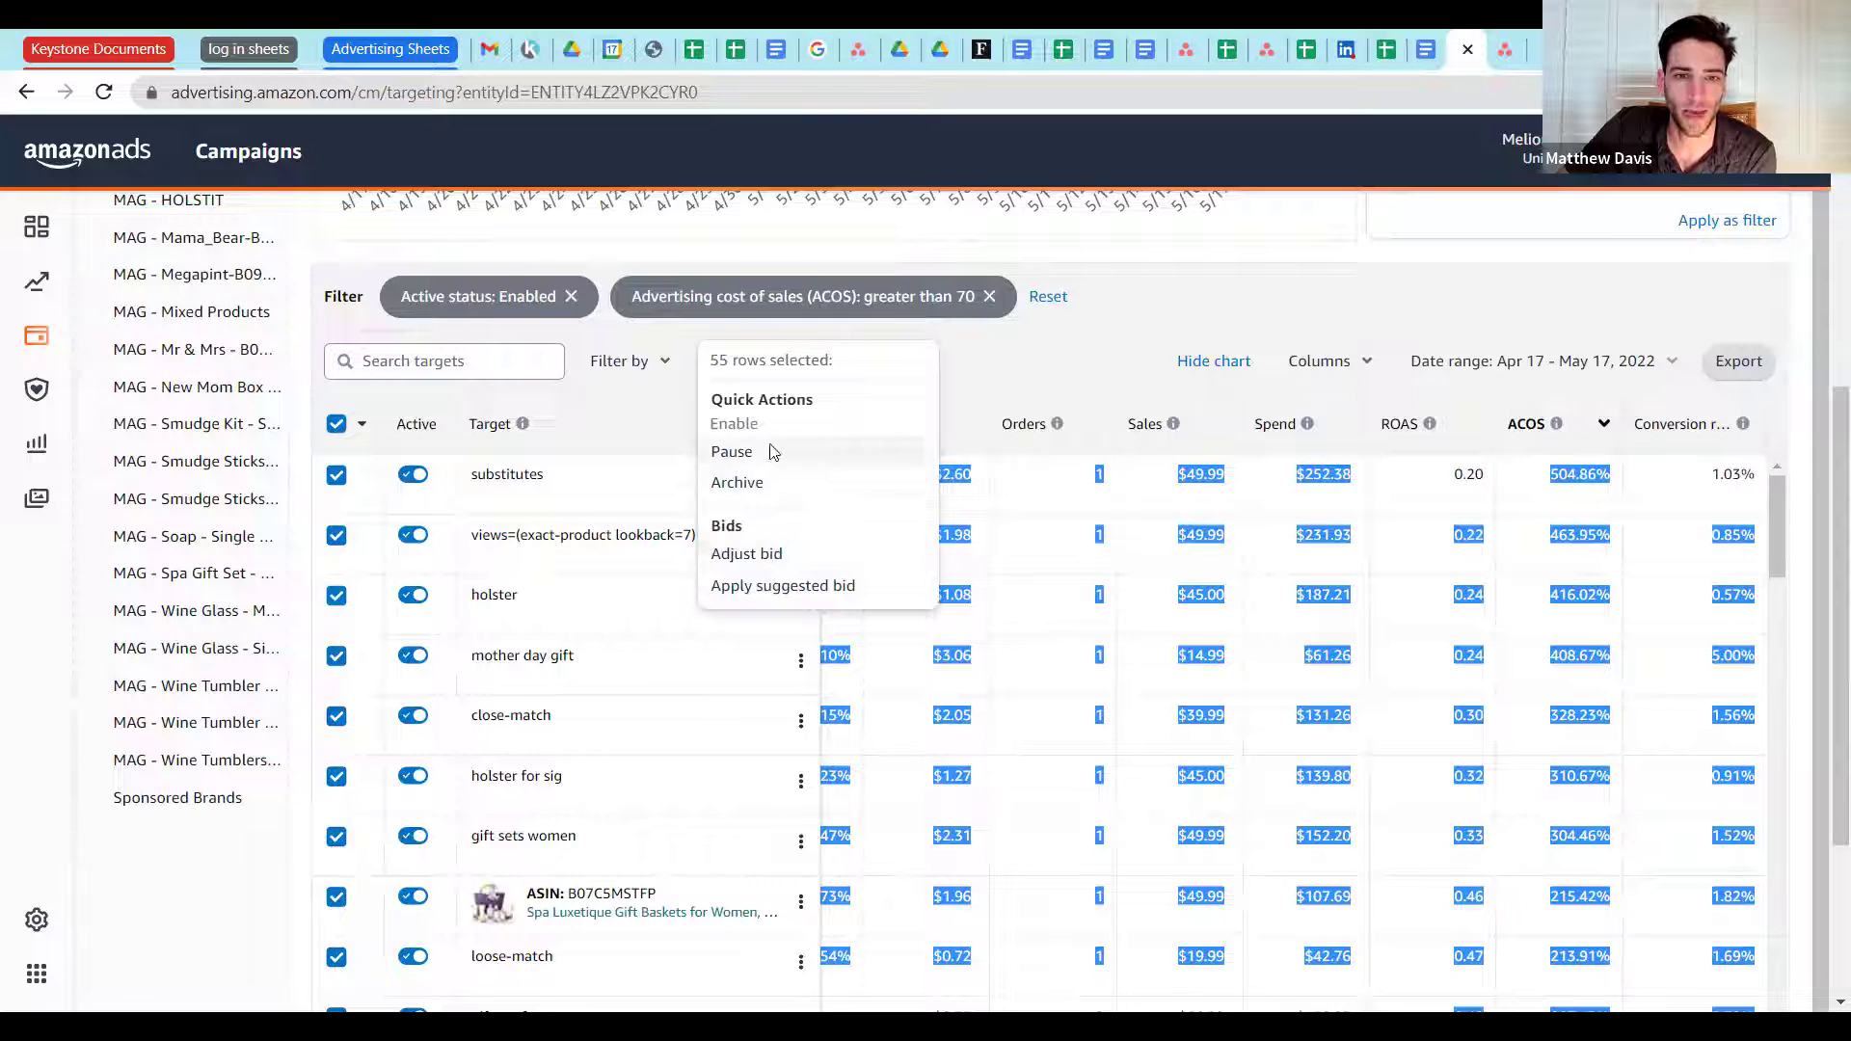
pyautogui.click(737, 553)
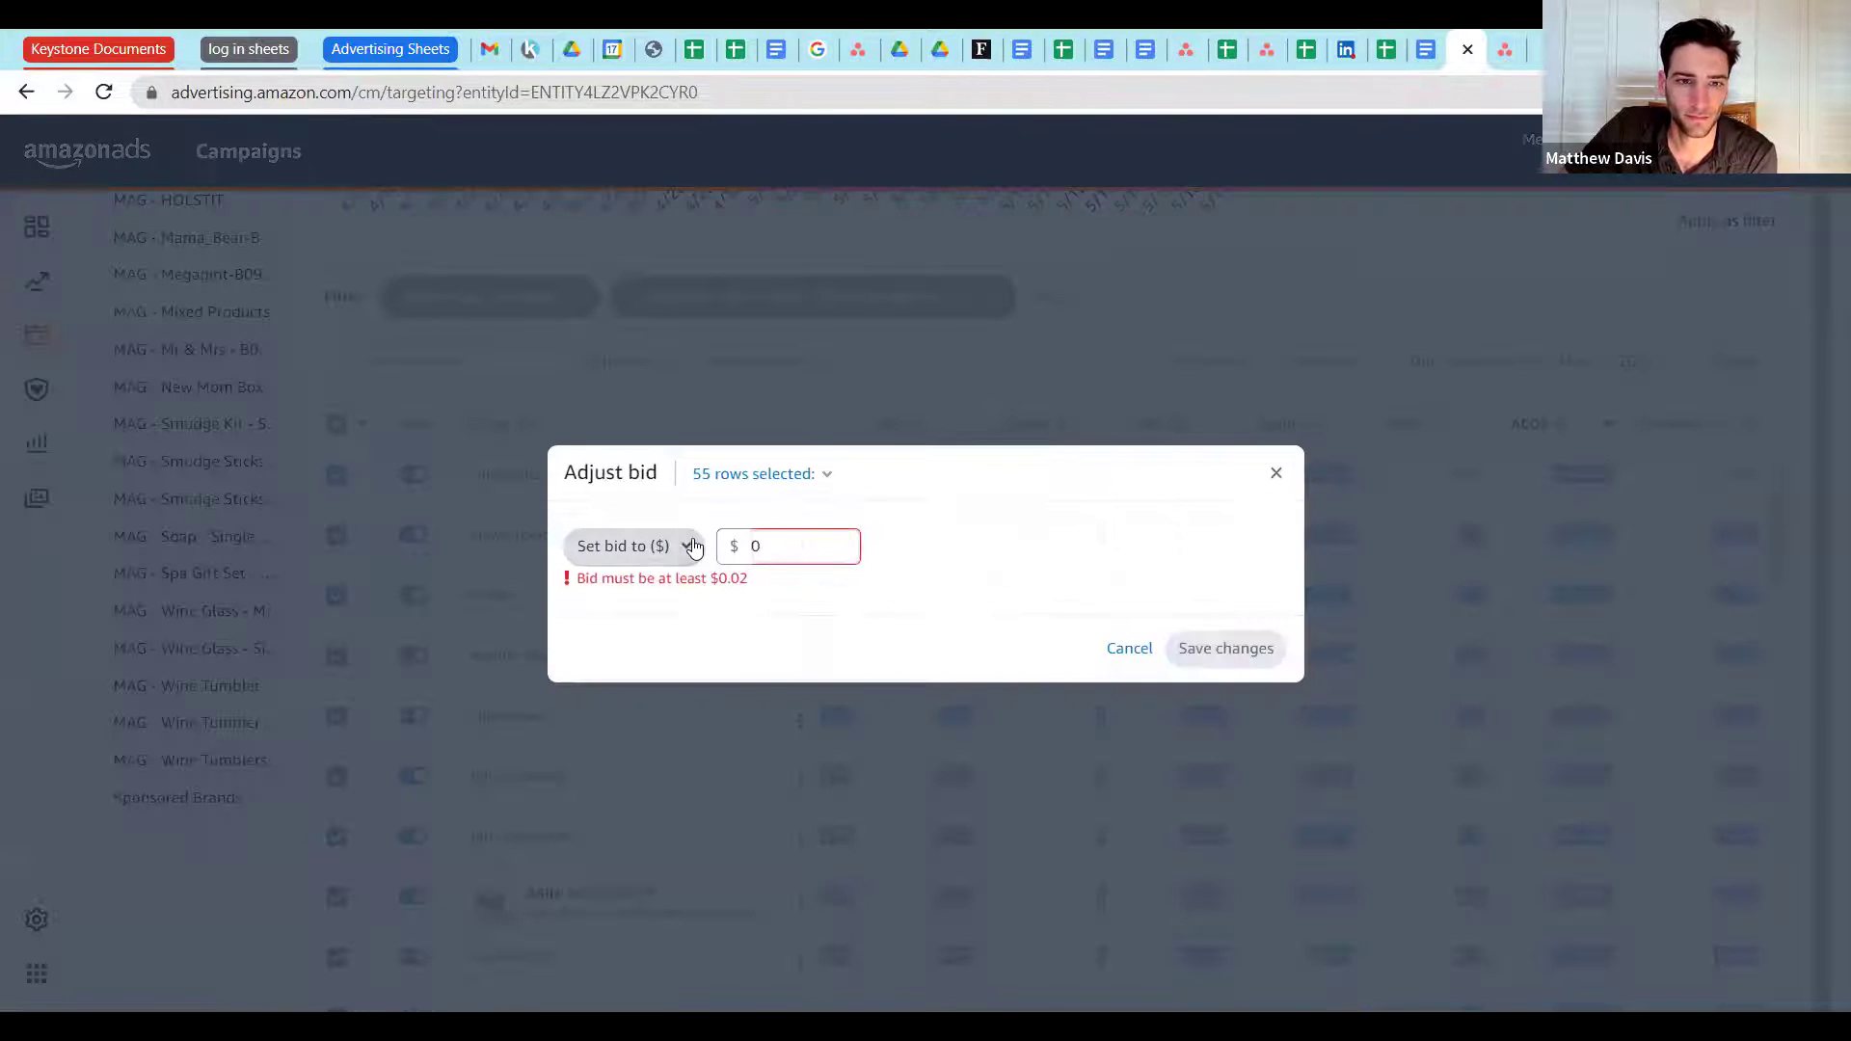
pyautogui.click(688, 559)
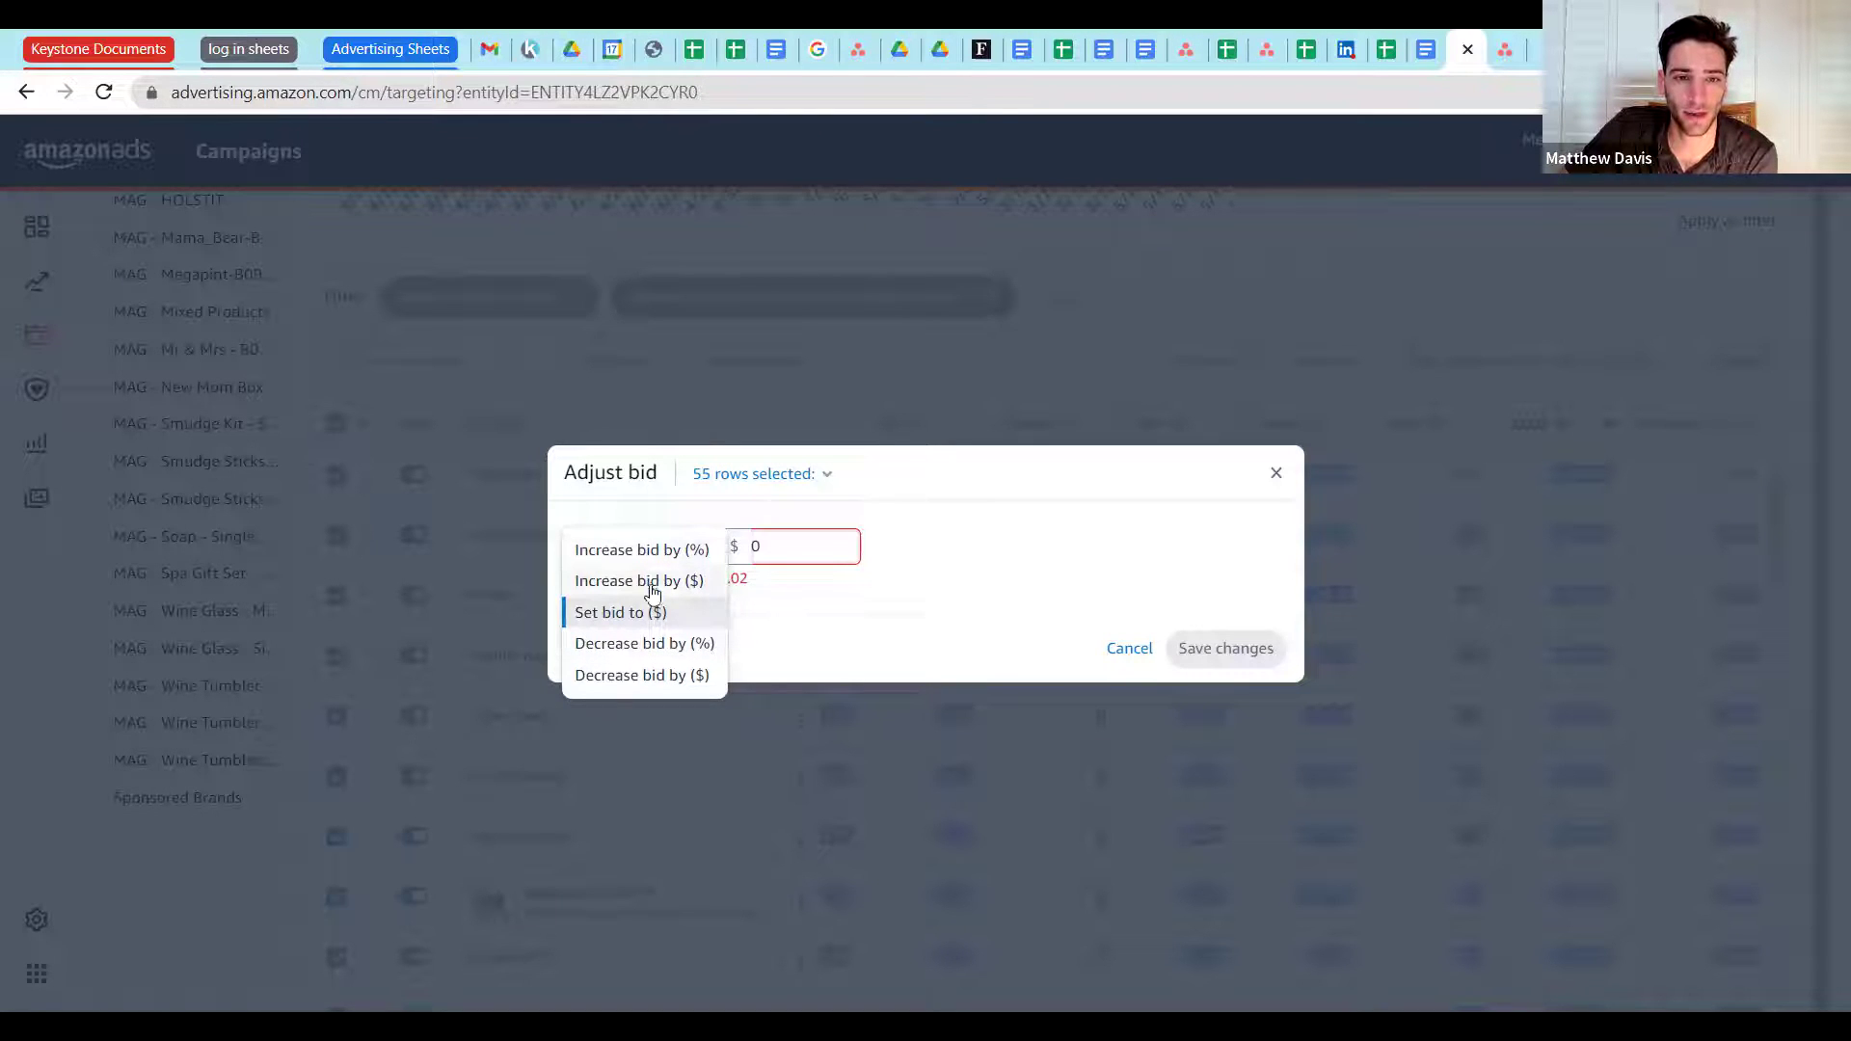
pyautogui.click(641, 644)
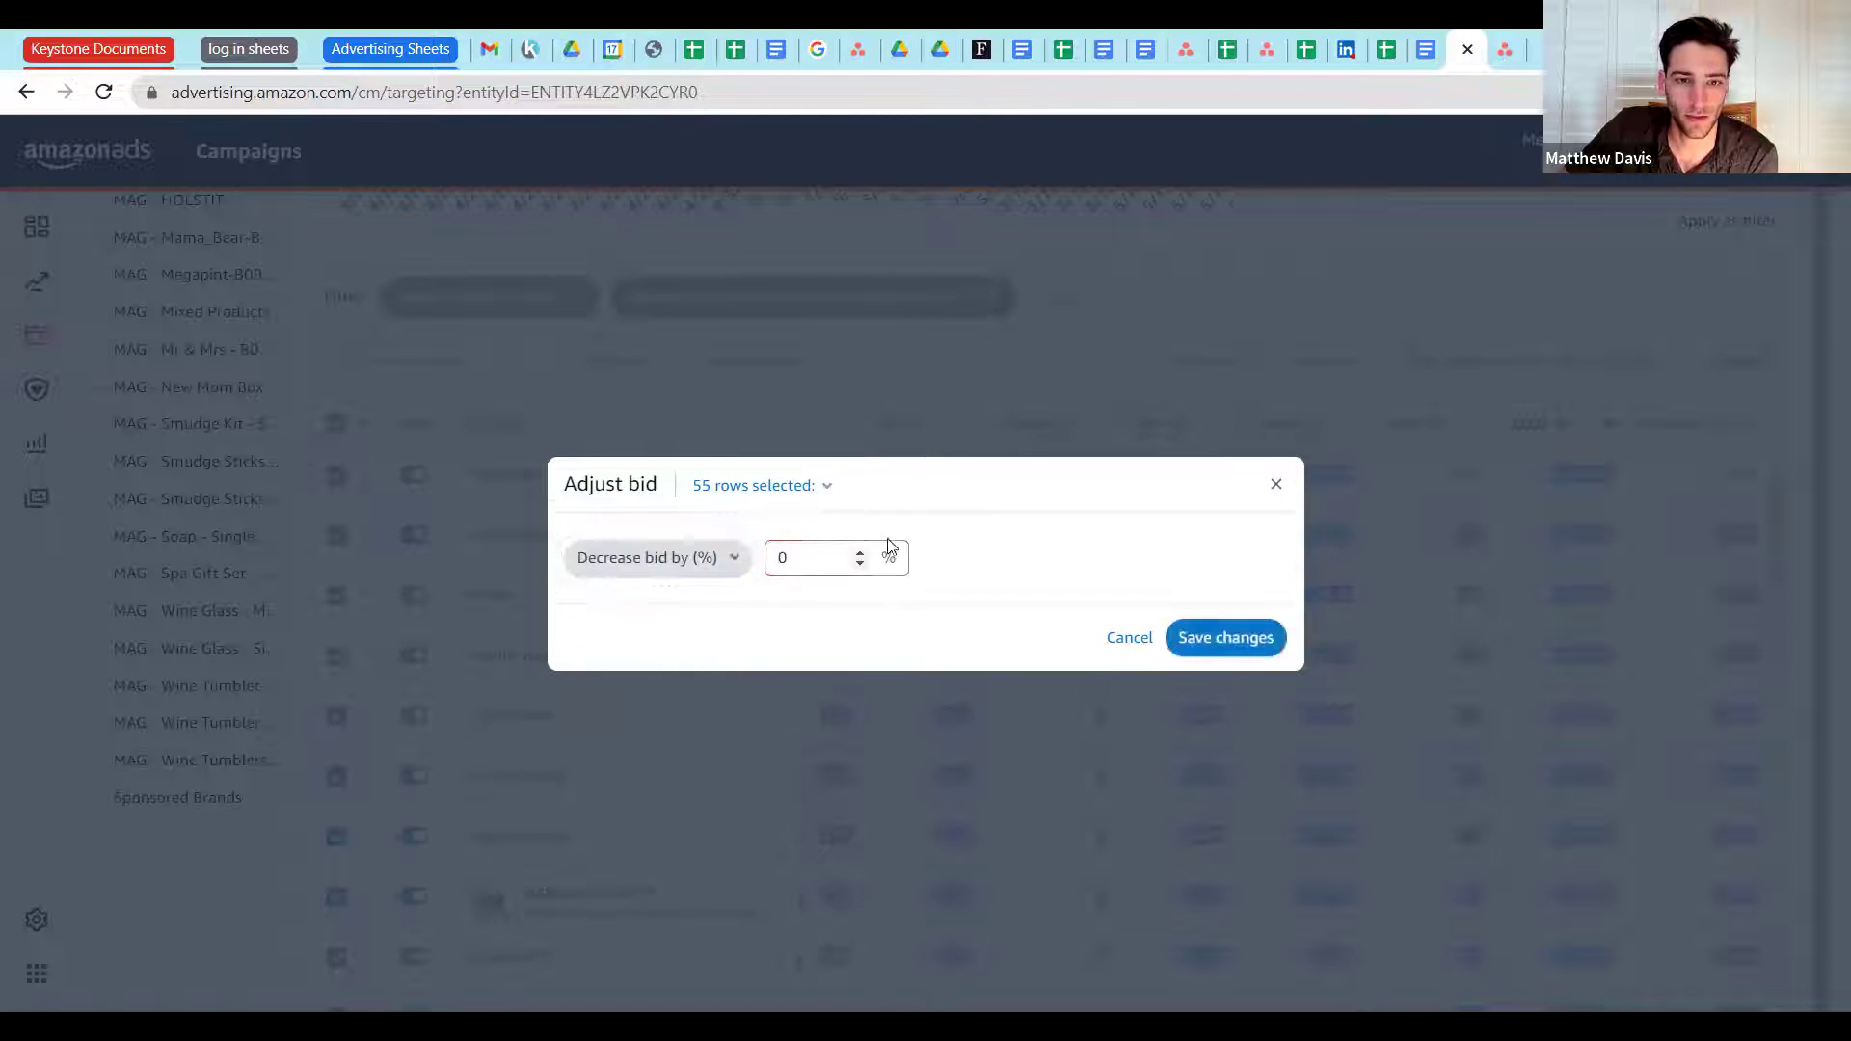
pyautogui.doubleClick(829, 552)
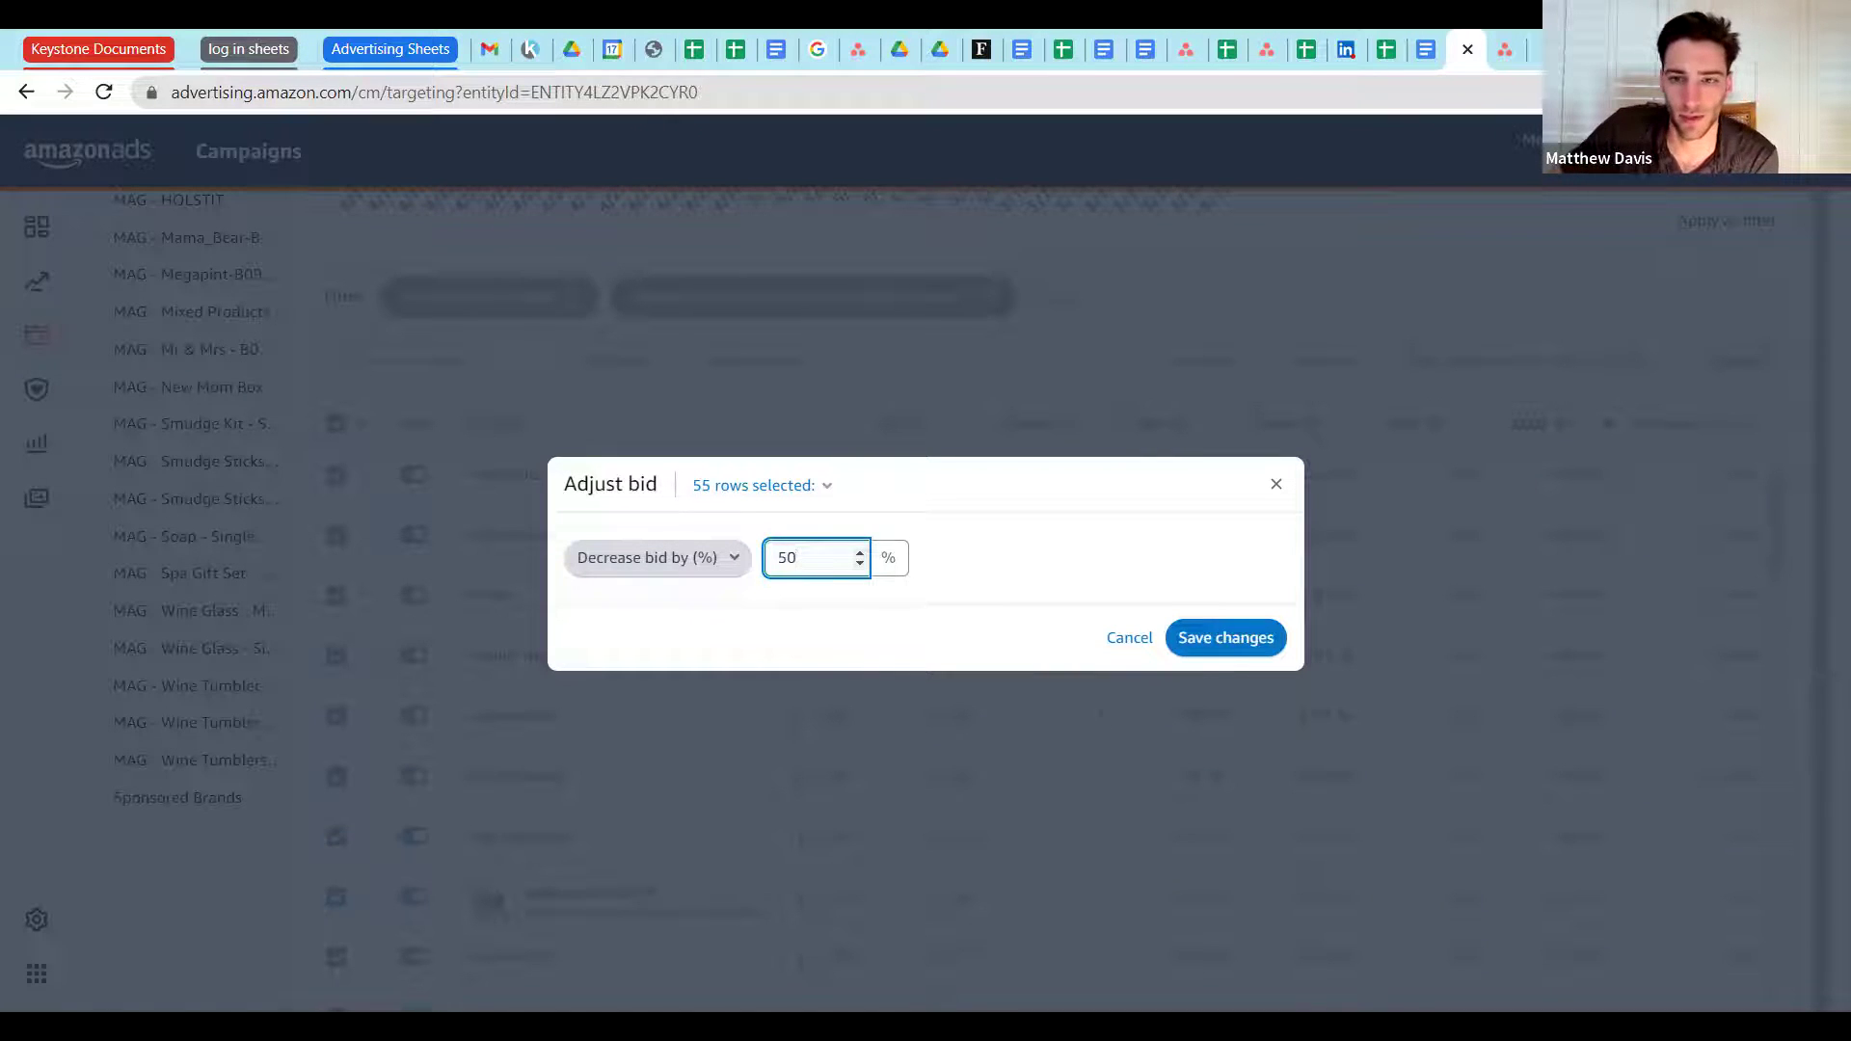
pyautogui.click(1238, 631)
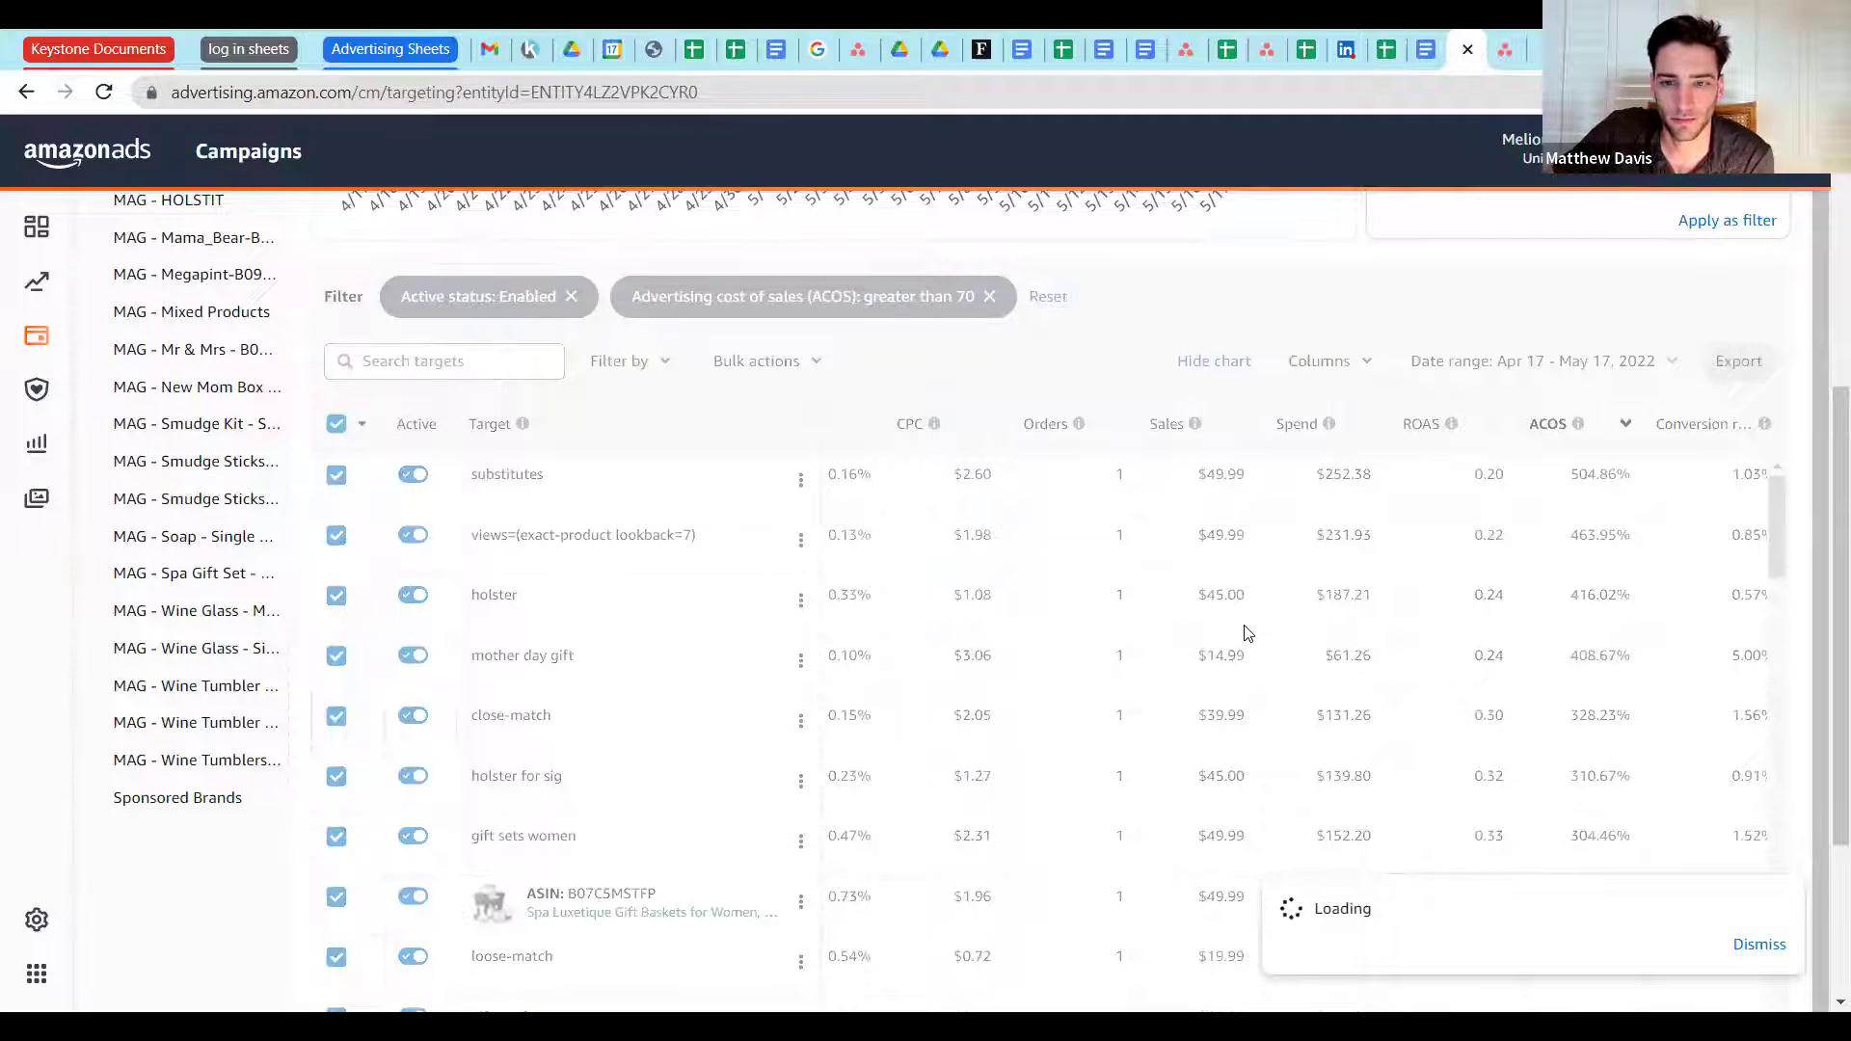
pyautogui.scroll(-10, 1239, 675)
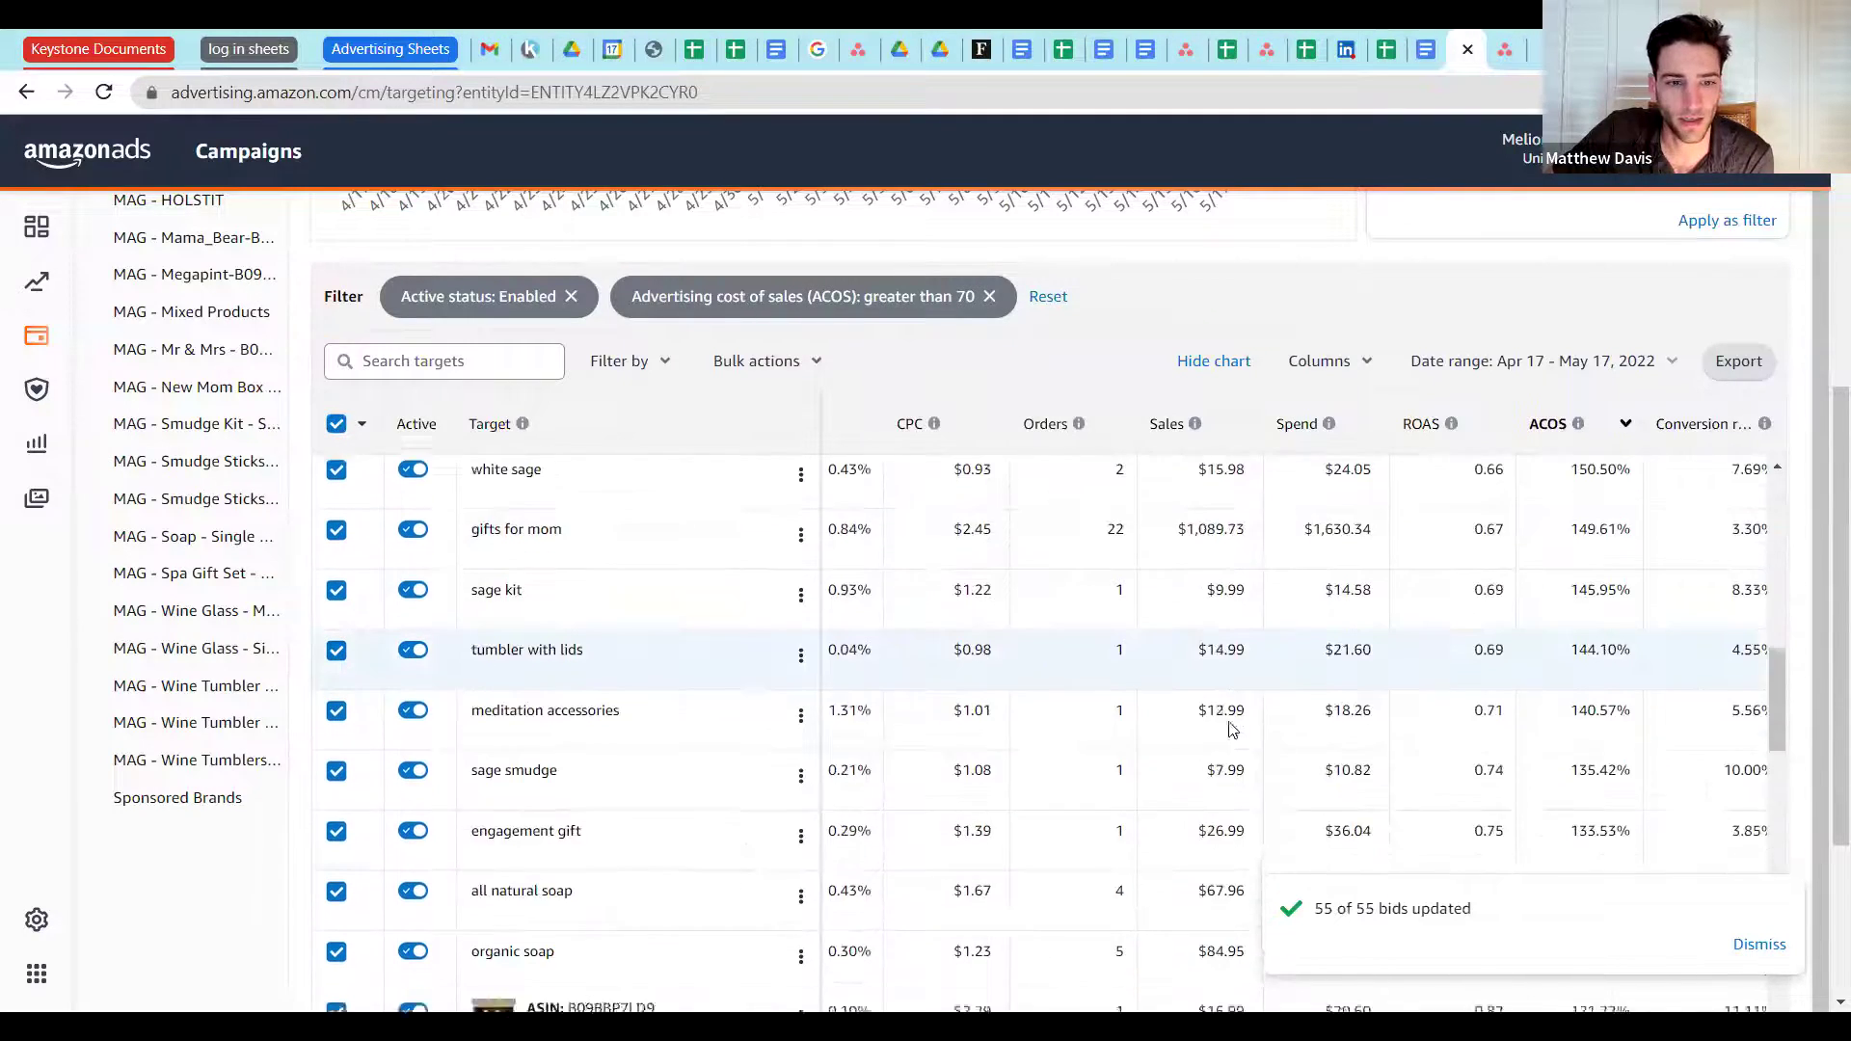
pyautogui.scroll(-15, 1231, 730)
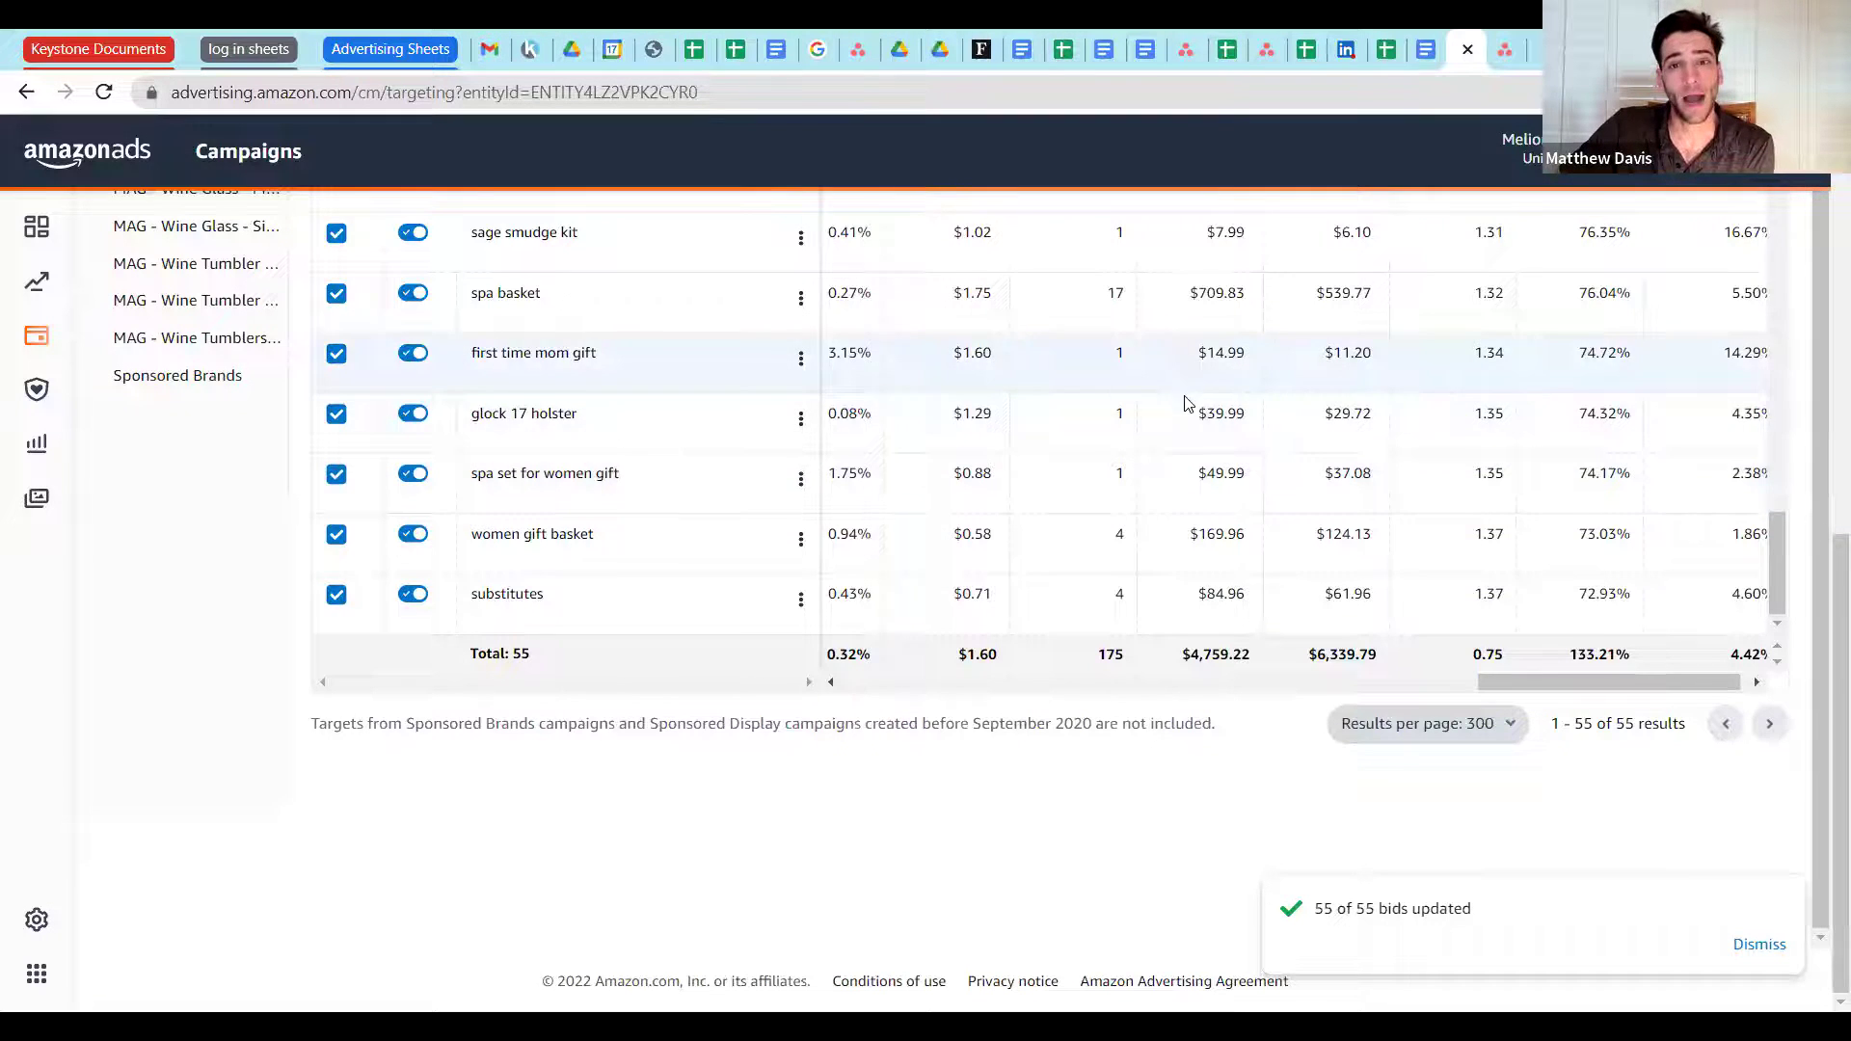
pyautogui.scroll(15, 1186, 400)
pyautogui.scroll(4, 1489, 406)
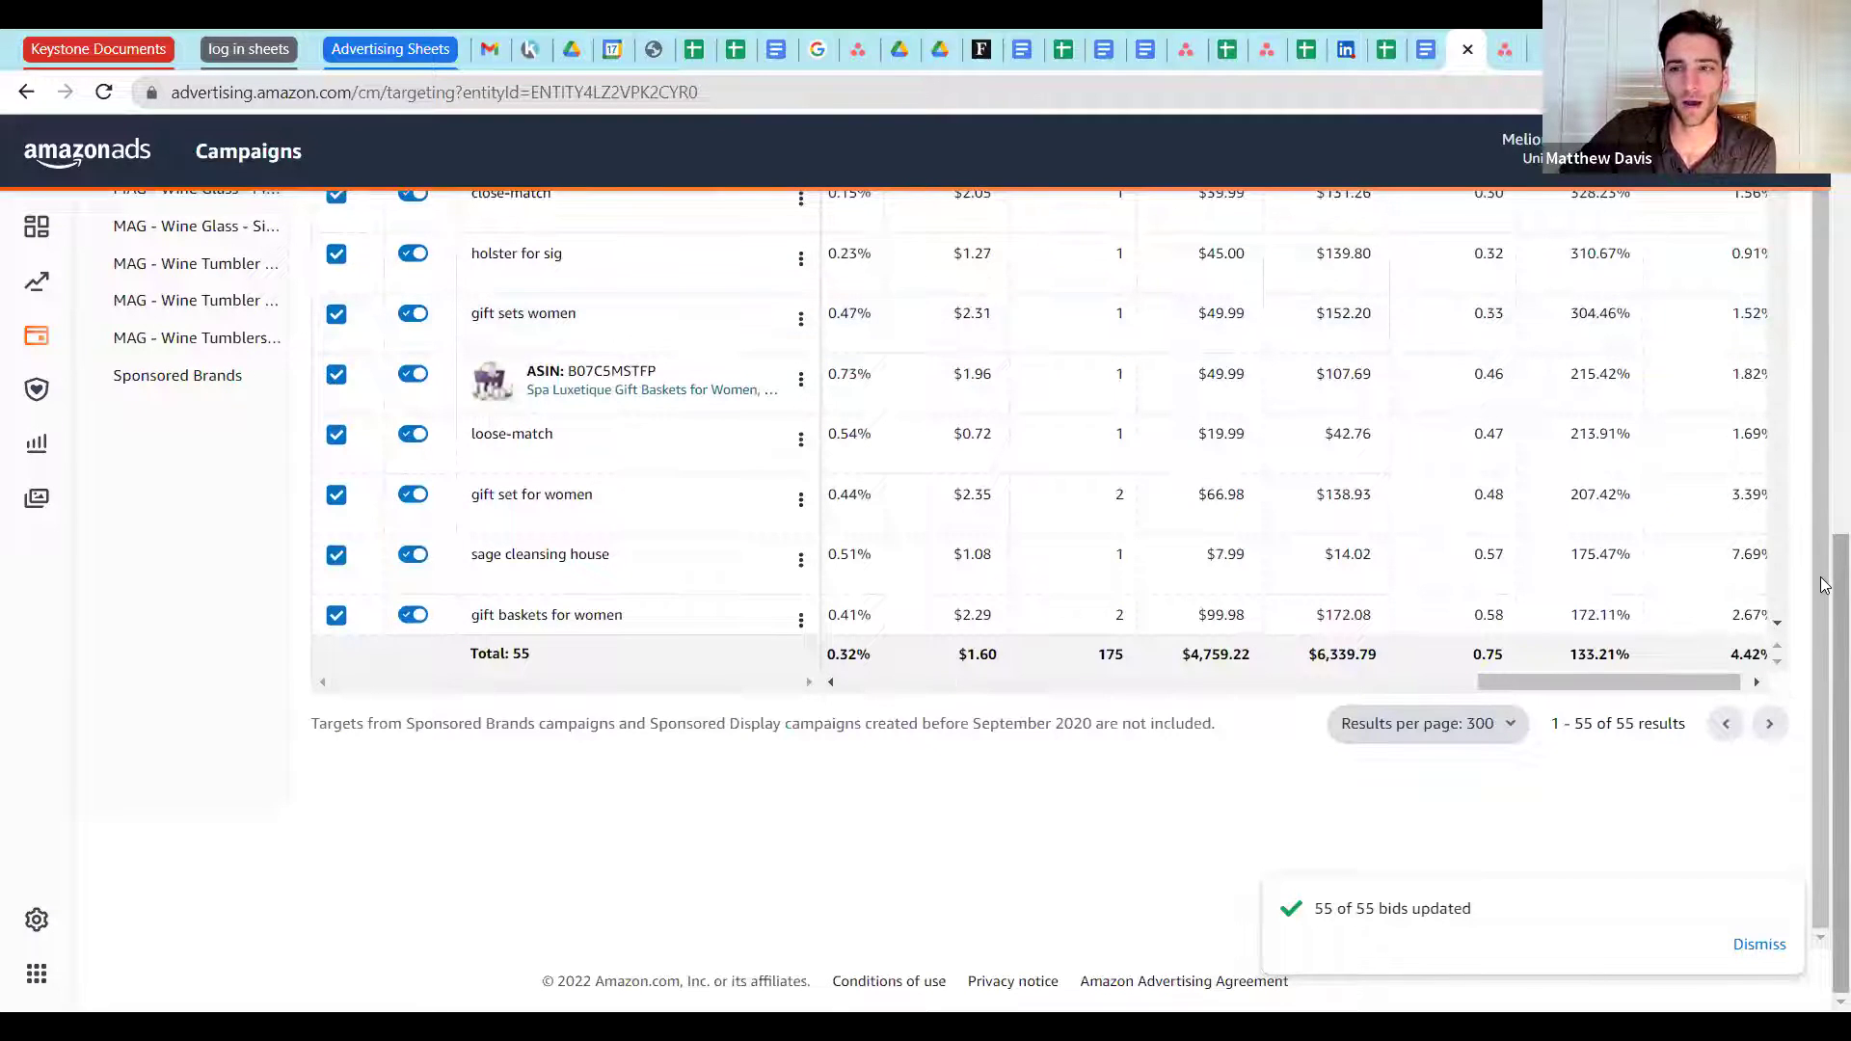
pyautogui.scroll(8, 1823, 579)
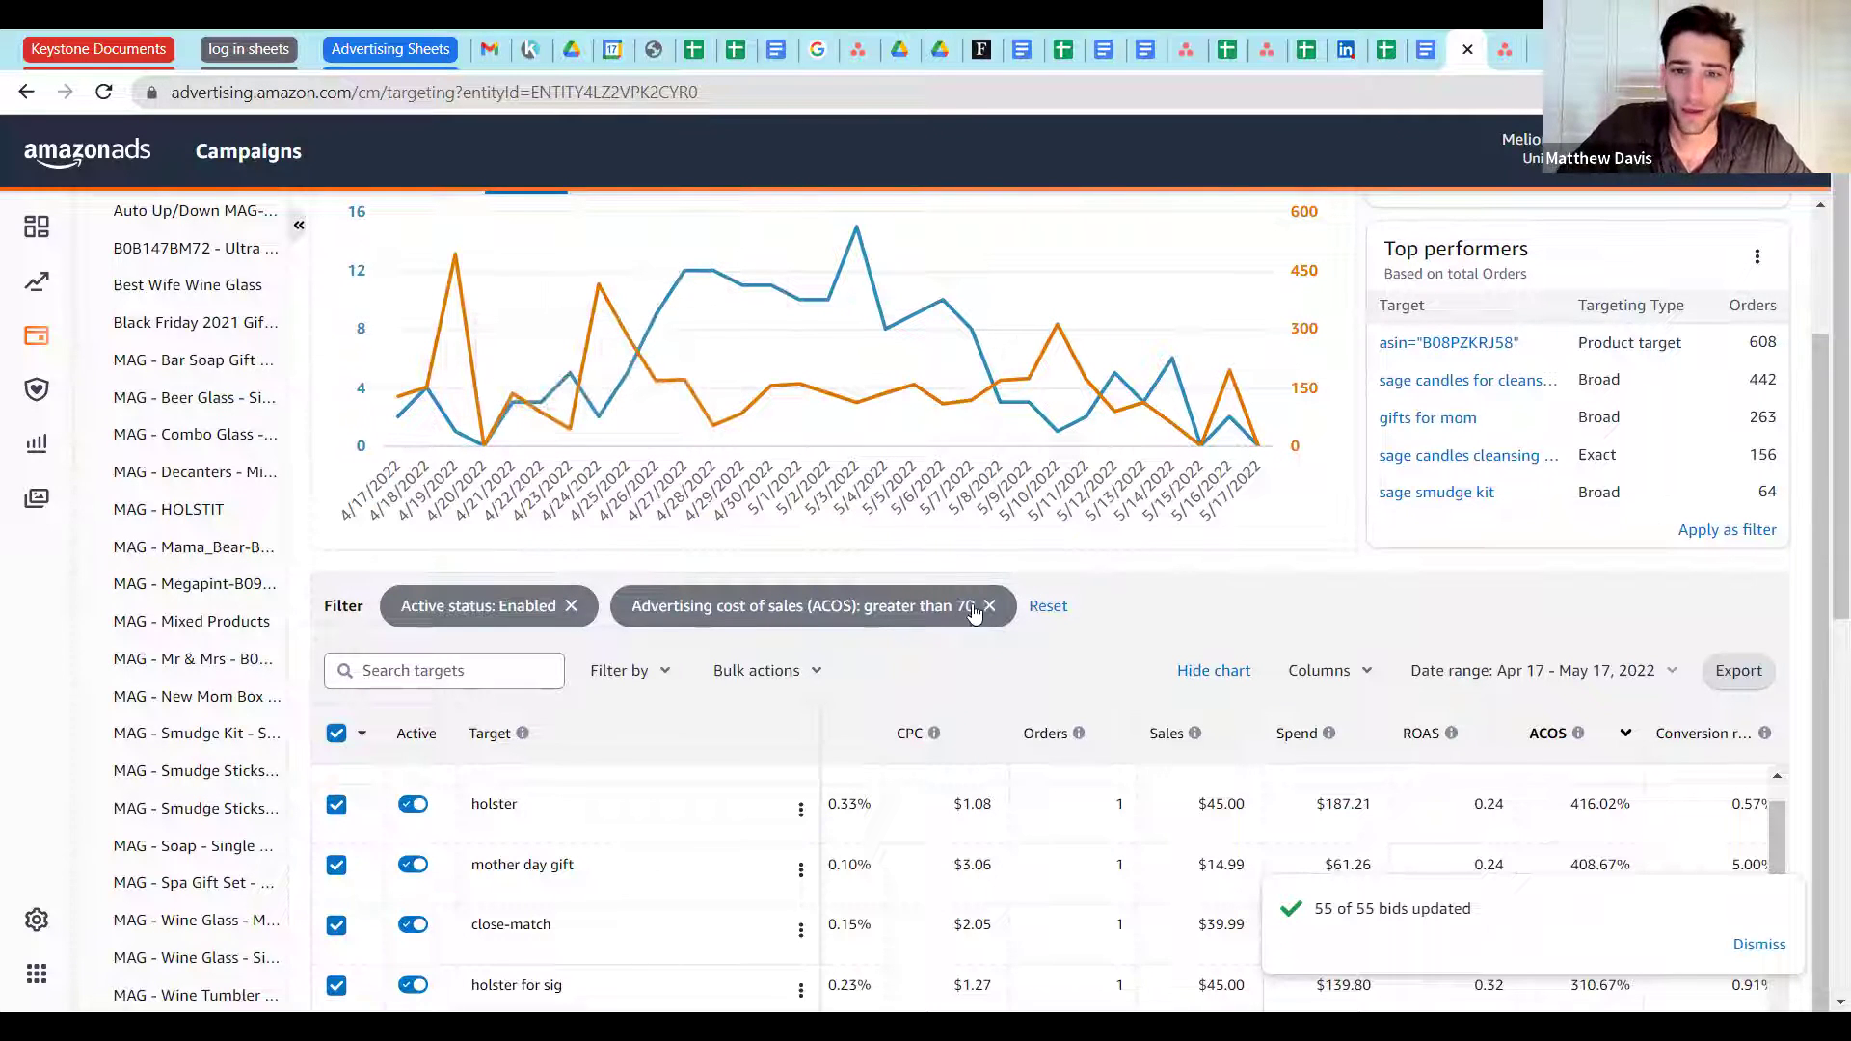
# Step: Change the ACOS filter from greater than 70 to less than 25
pyautogui.click(947, 623)
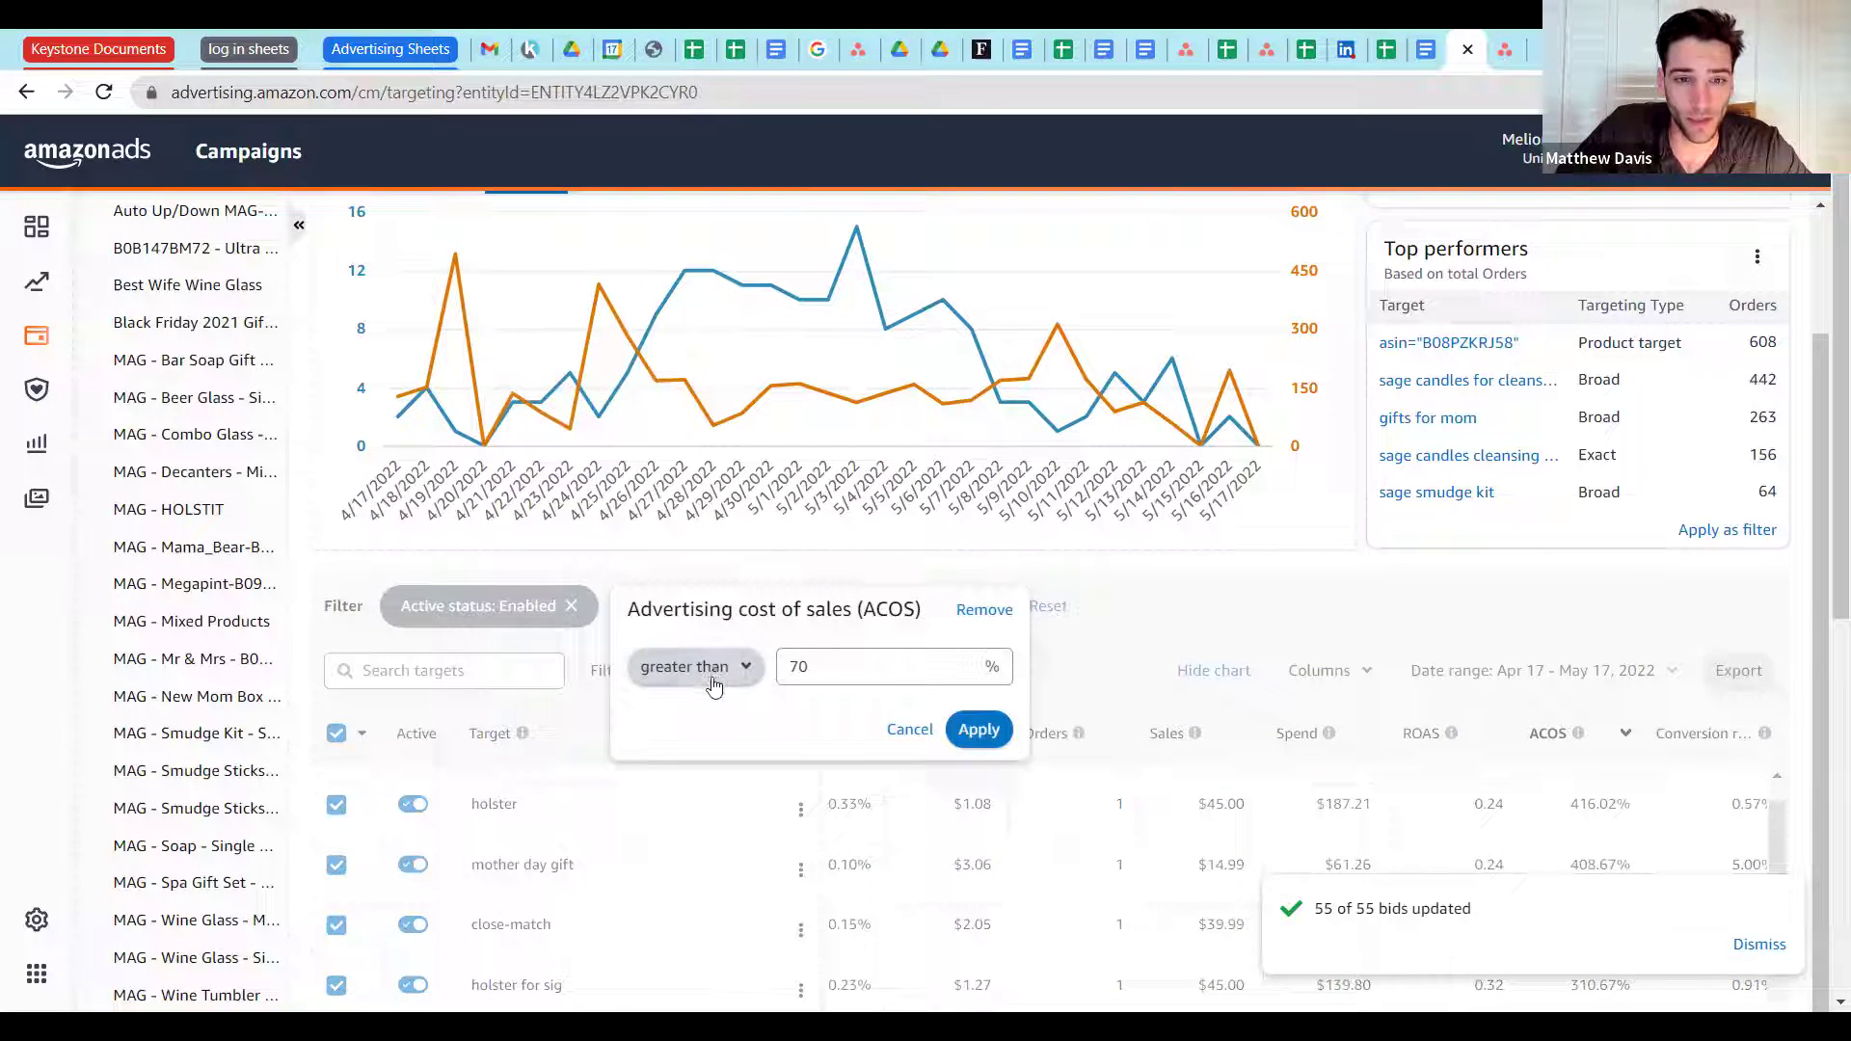
pyautogui.click(715, 677)
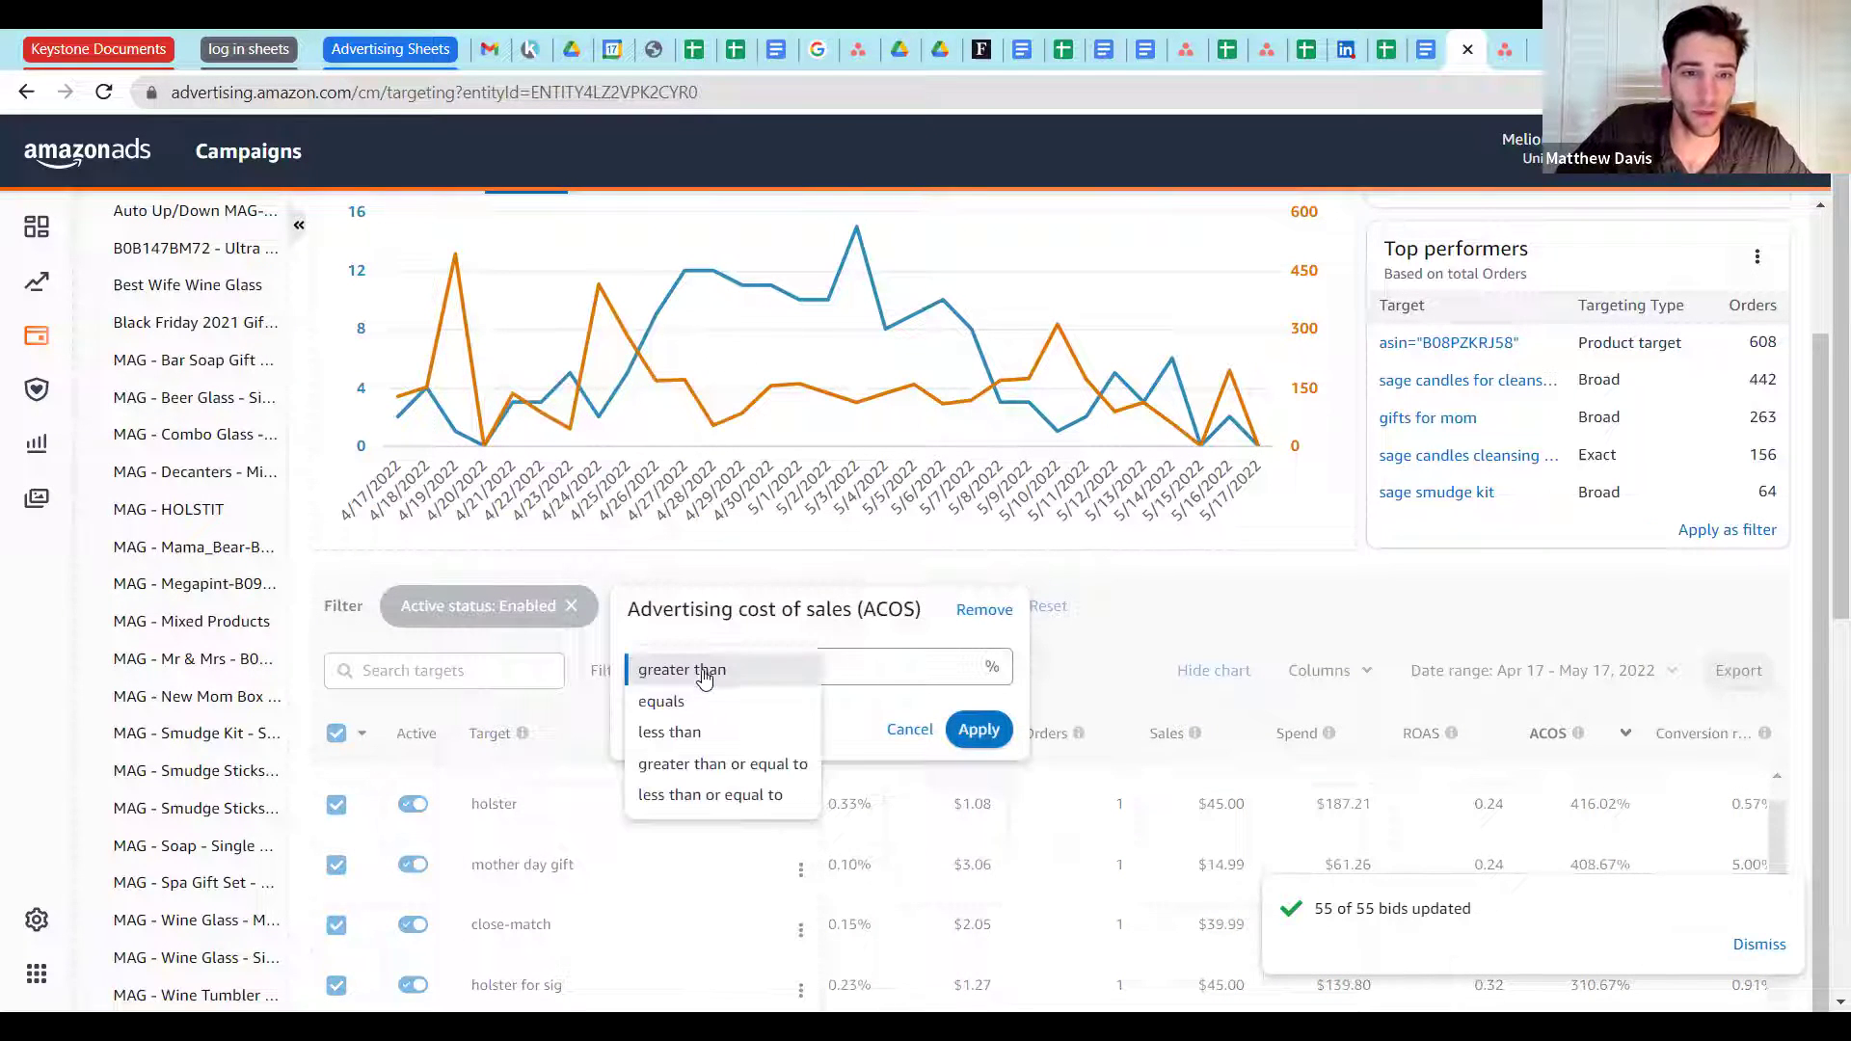
pyautogui.click(688, 735)
pyautogui.press('Tab')
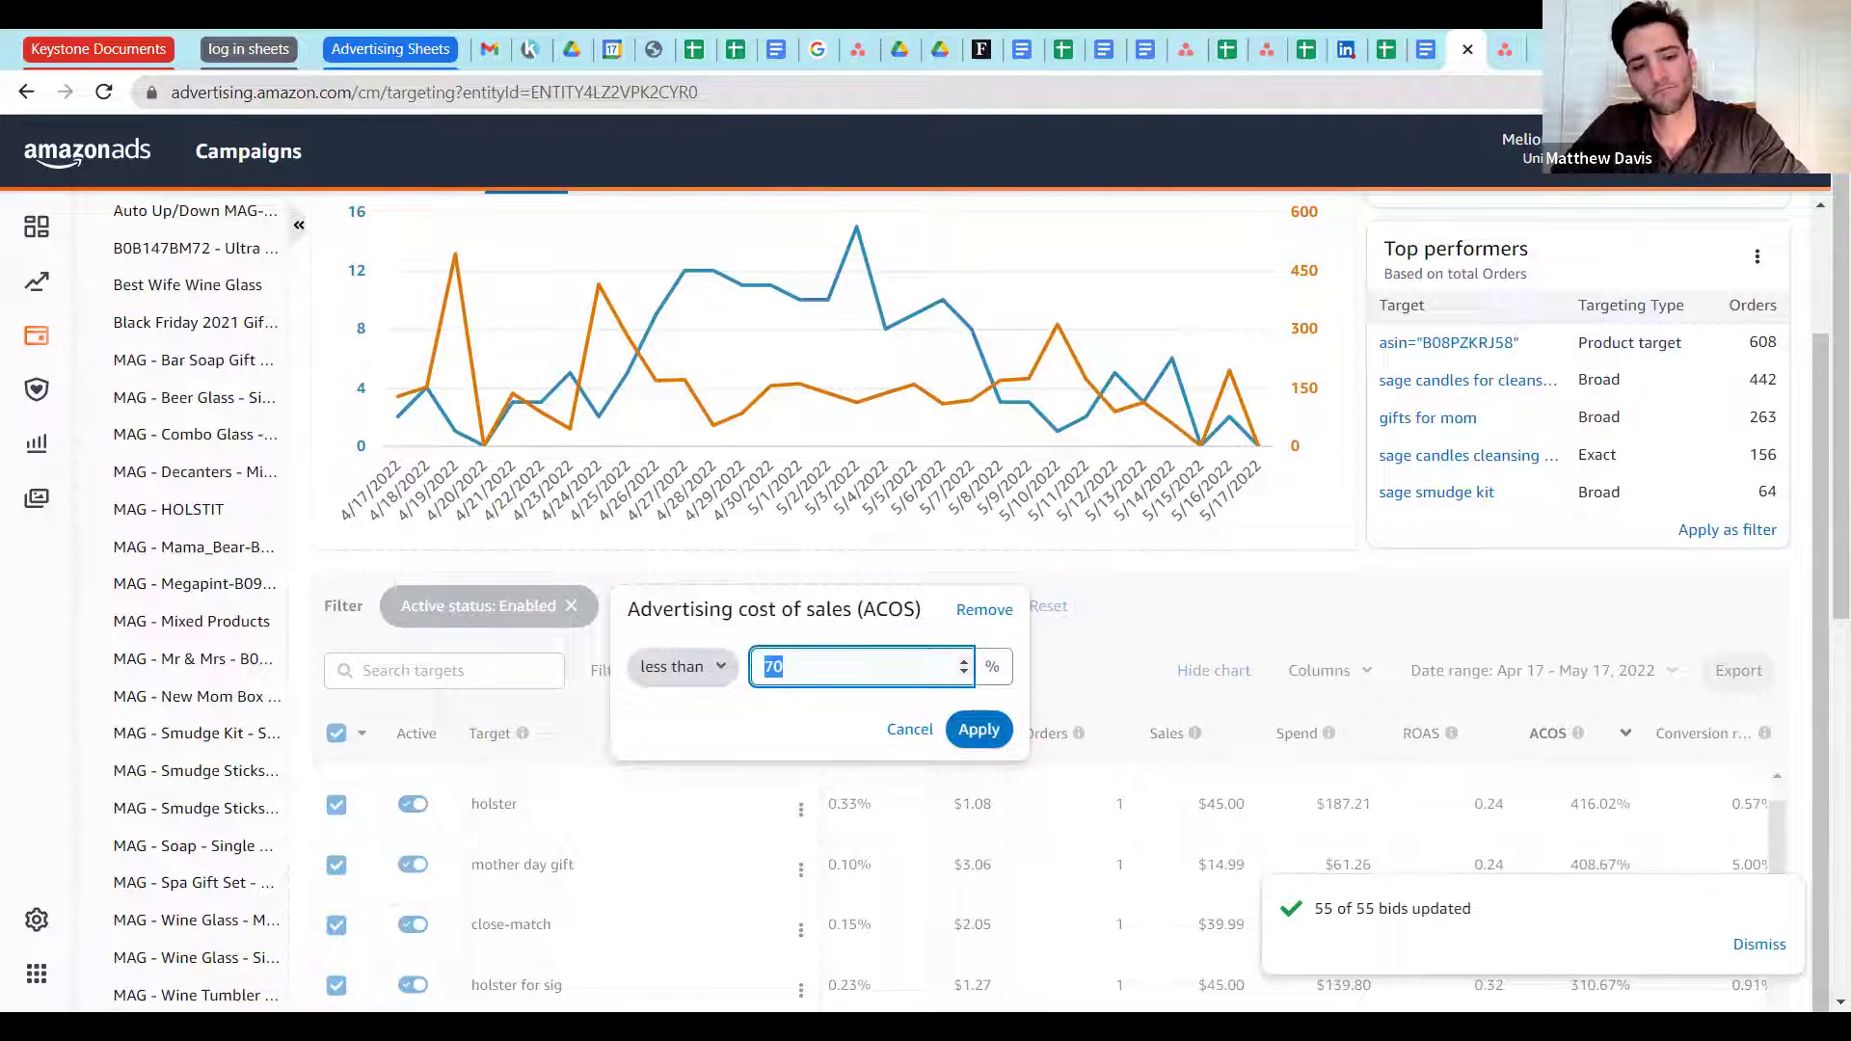
pyautogui.write('30')
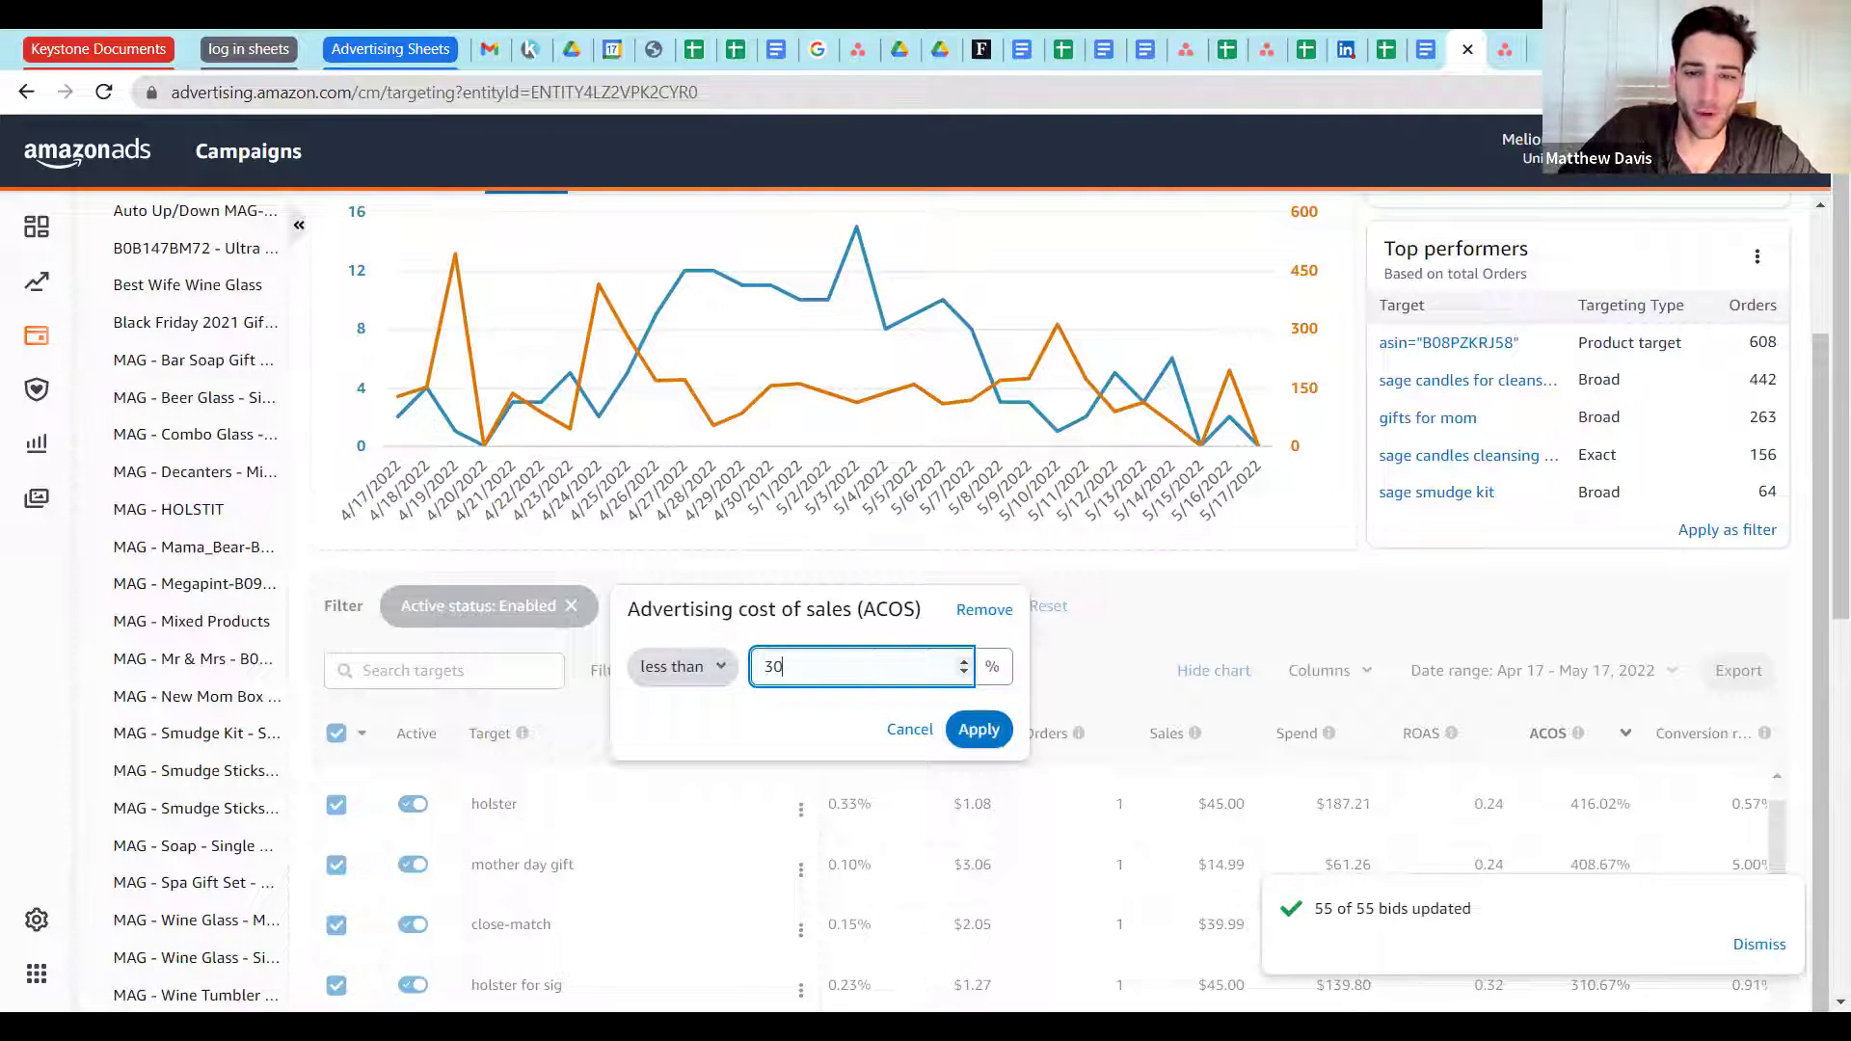
pyautogui.doubleClick(775, 665)
pyautogui.write('25')
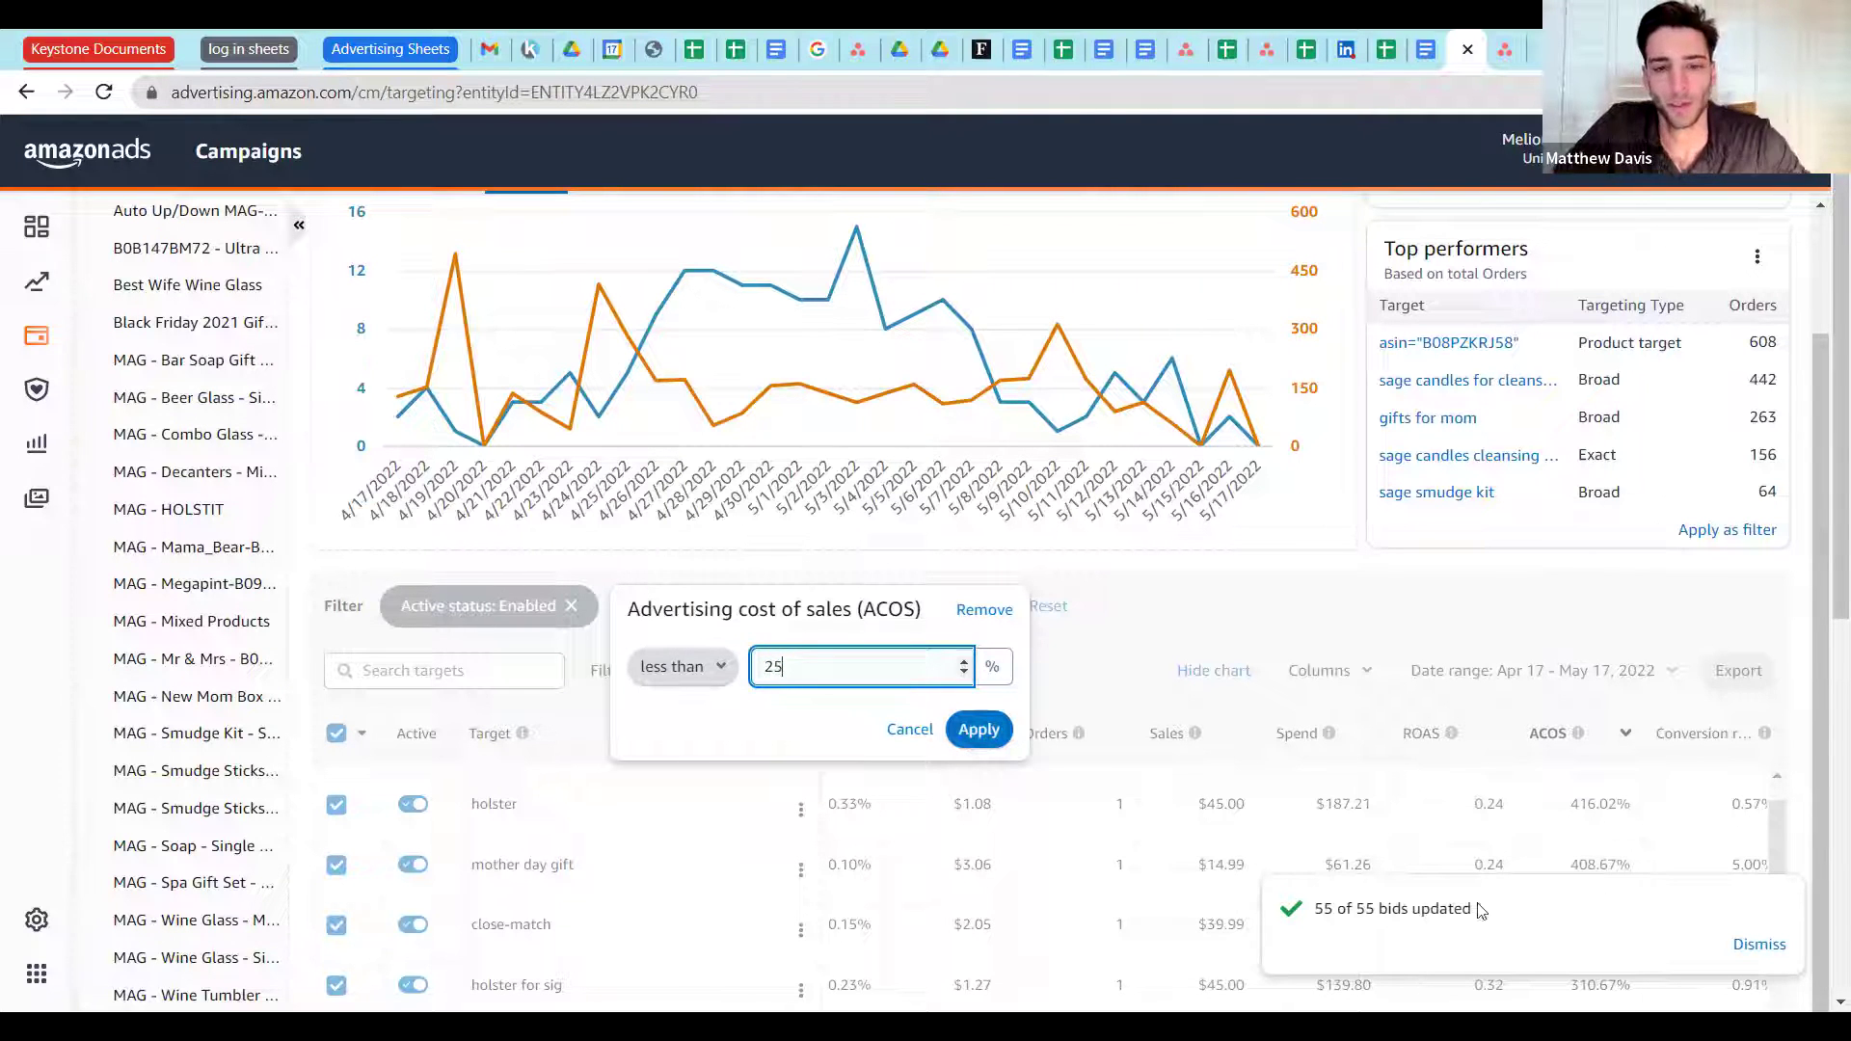
pyautogui.click(979, 730)
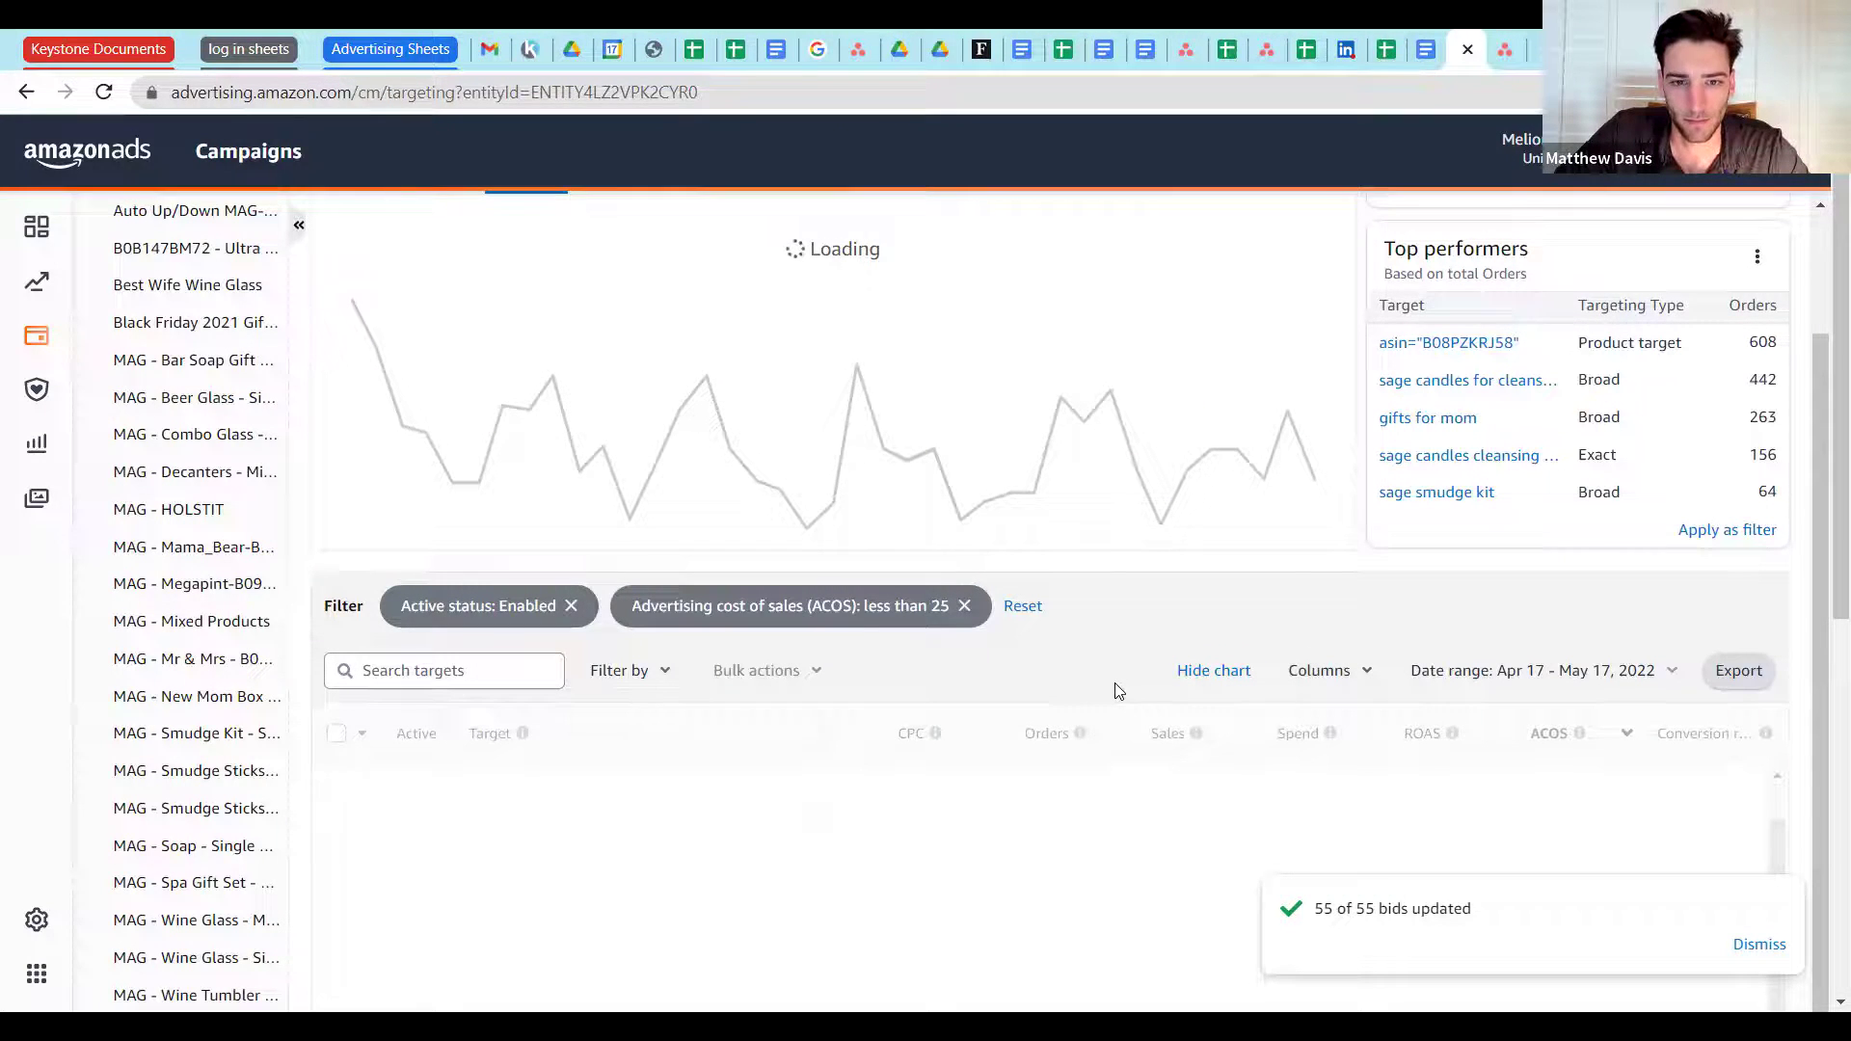
pyautogui.moveTo(1081, 733)
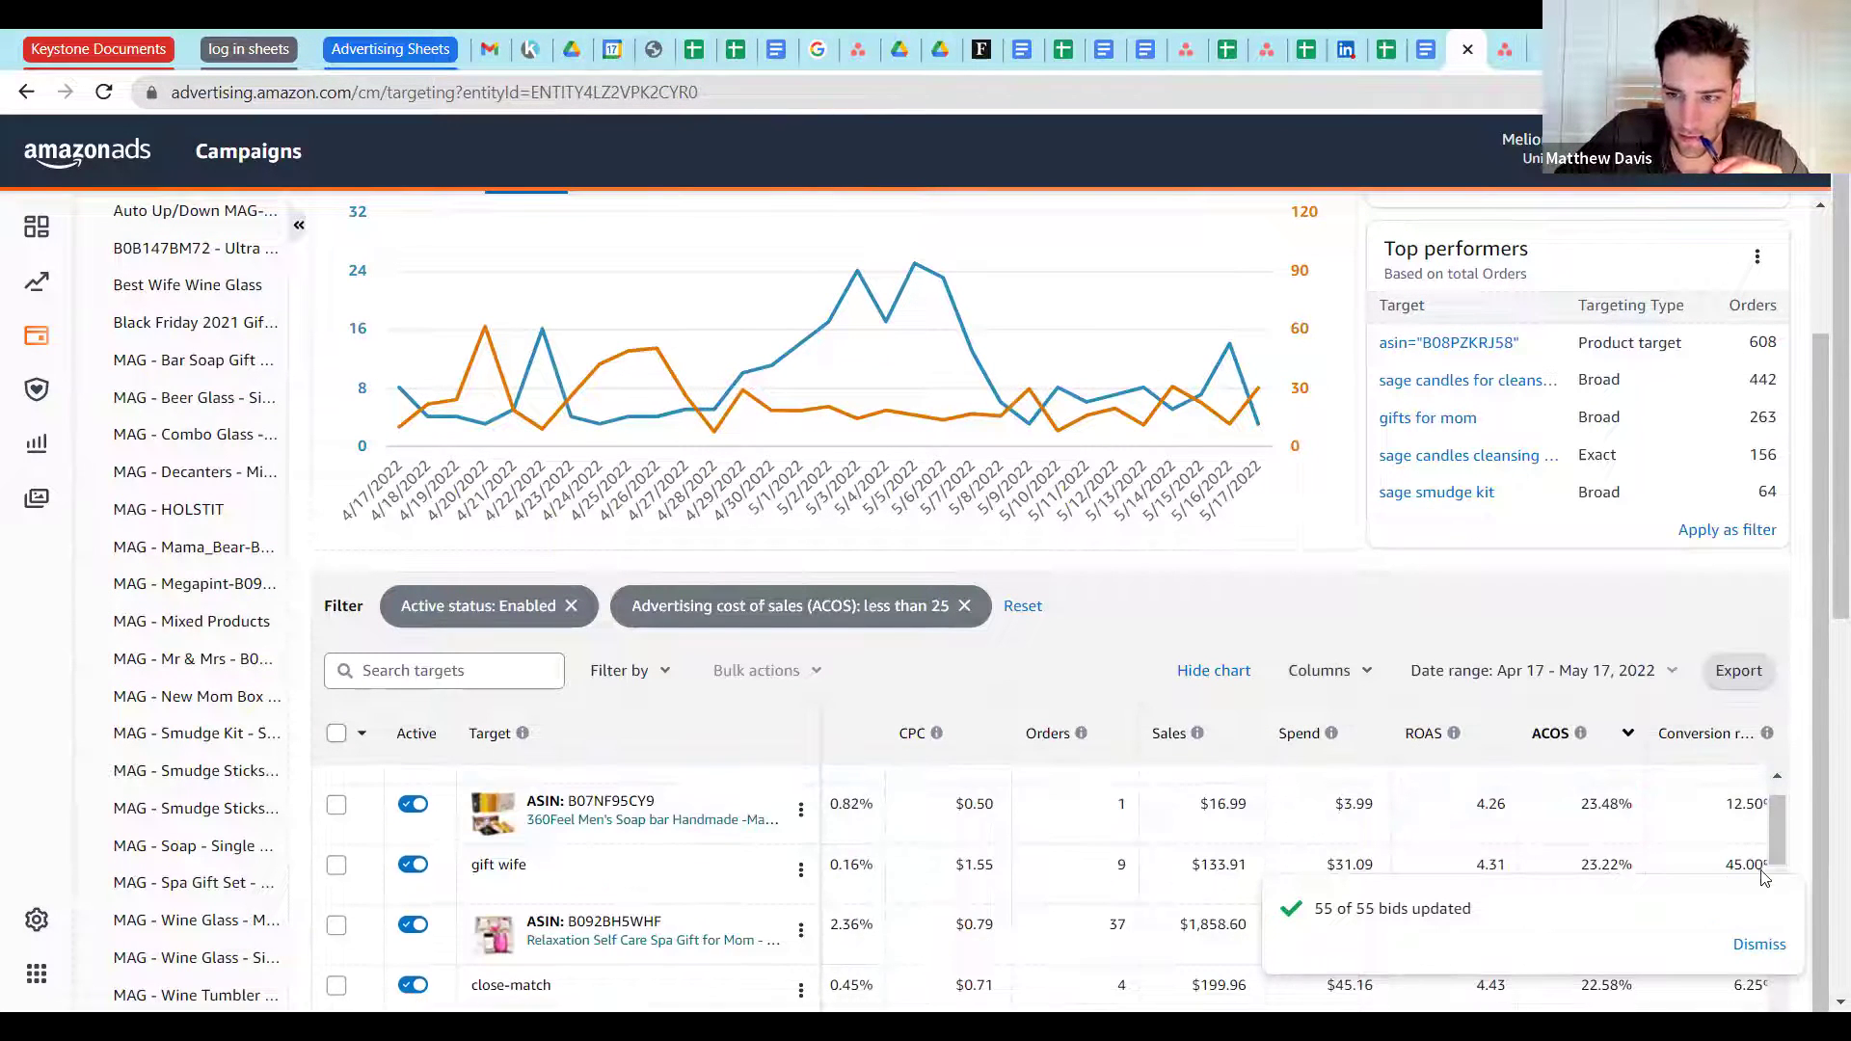
# Step: Sort the low-ACOS targets by Orders, descending
pyautogui.scroll(3, 1774, 847)
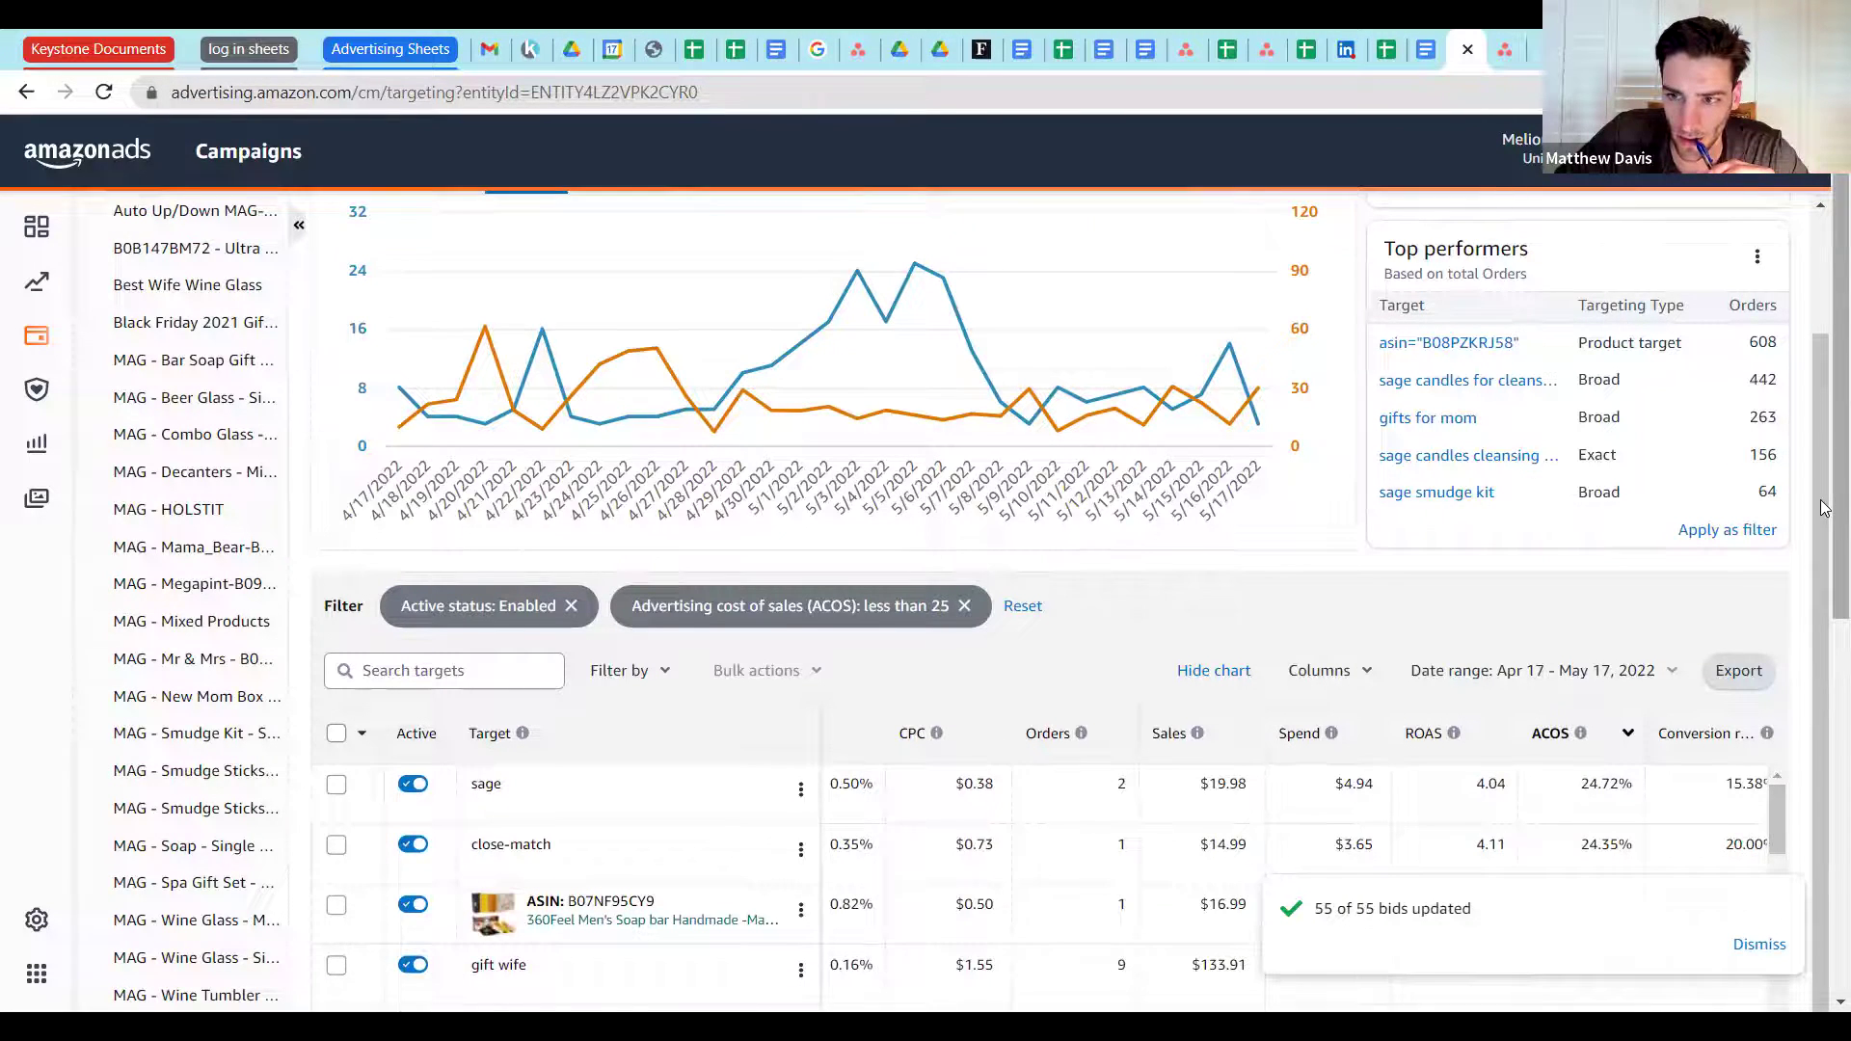
pyautogui.scroll(-4, 1826, 512)
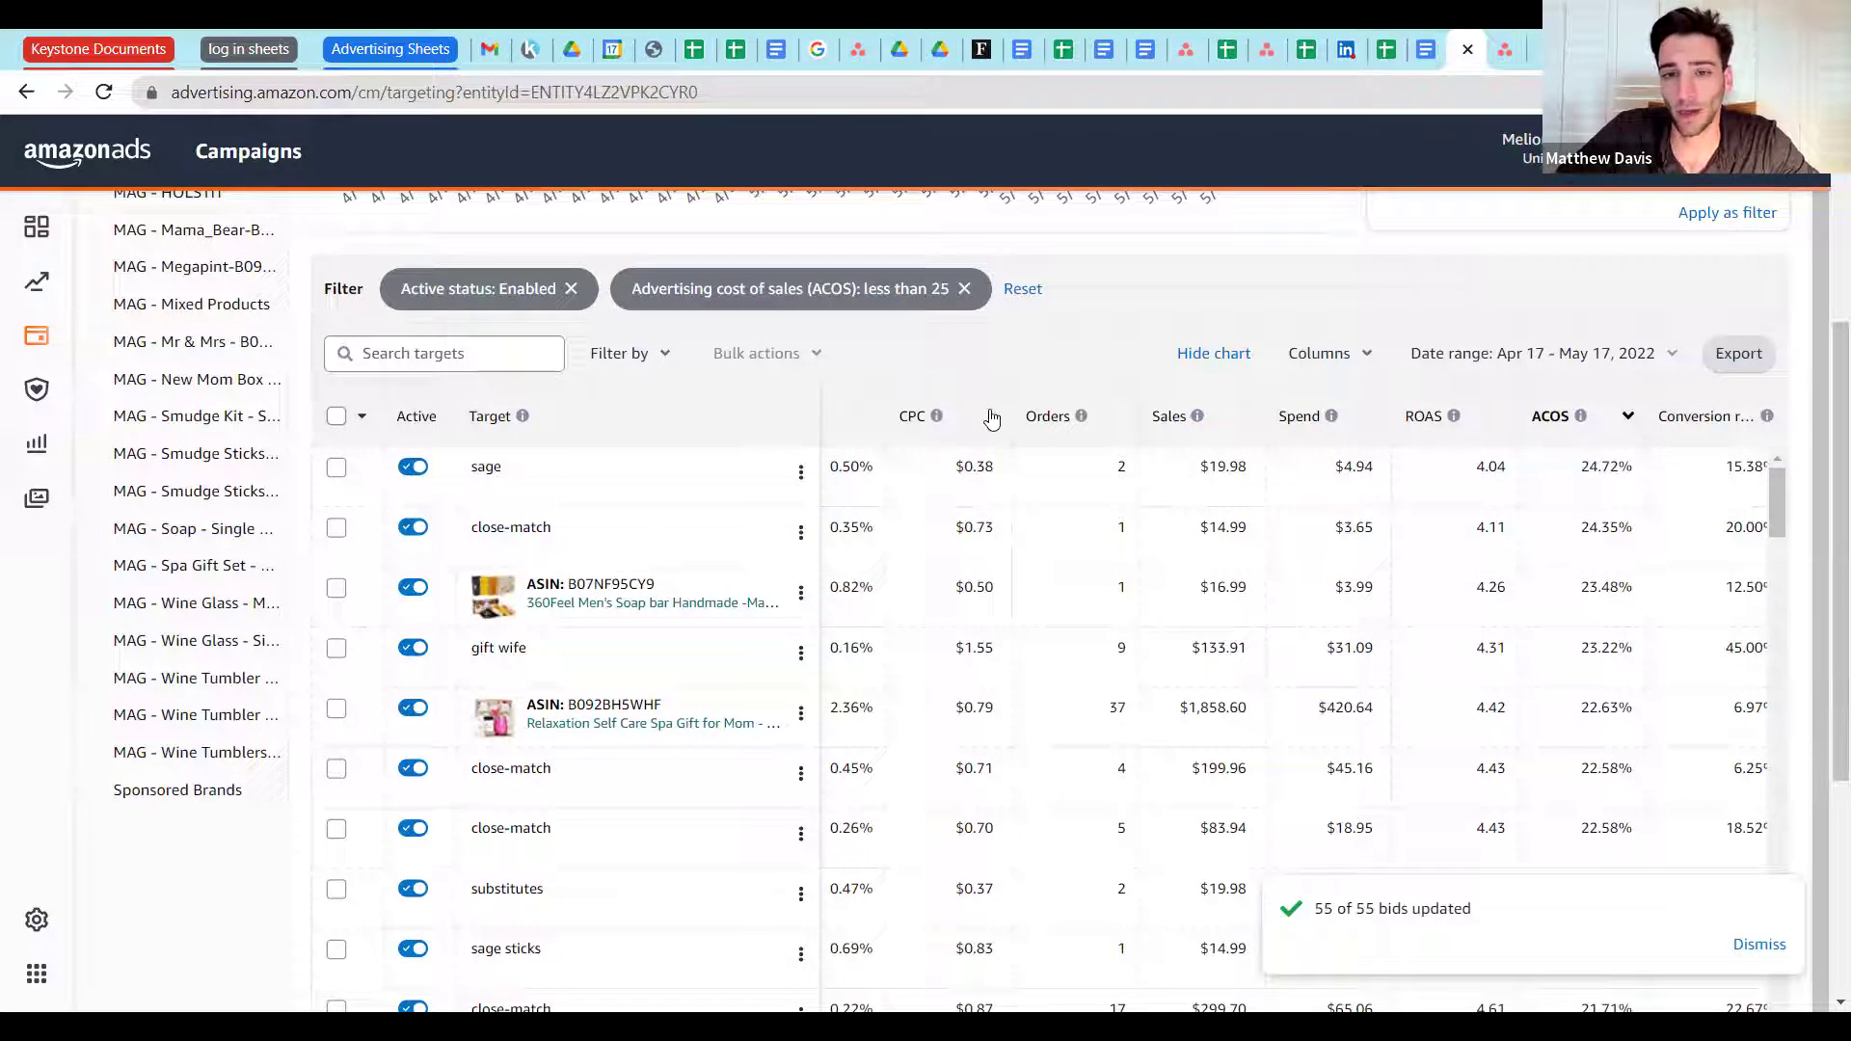
pyautogui.click(1036, 419)
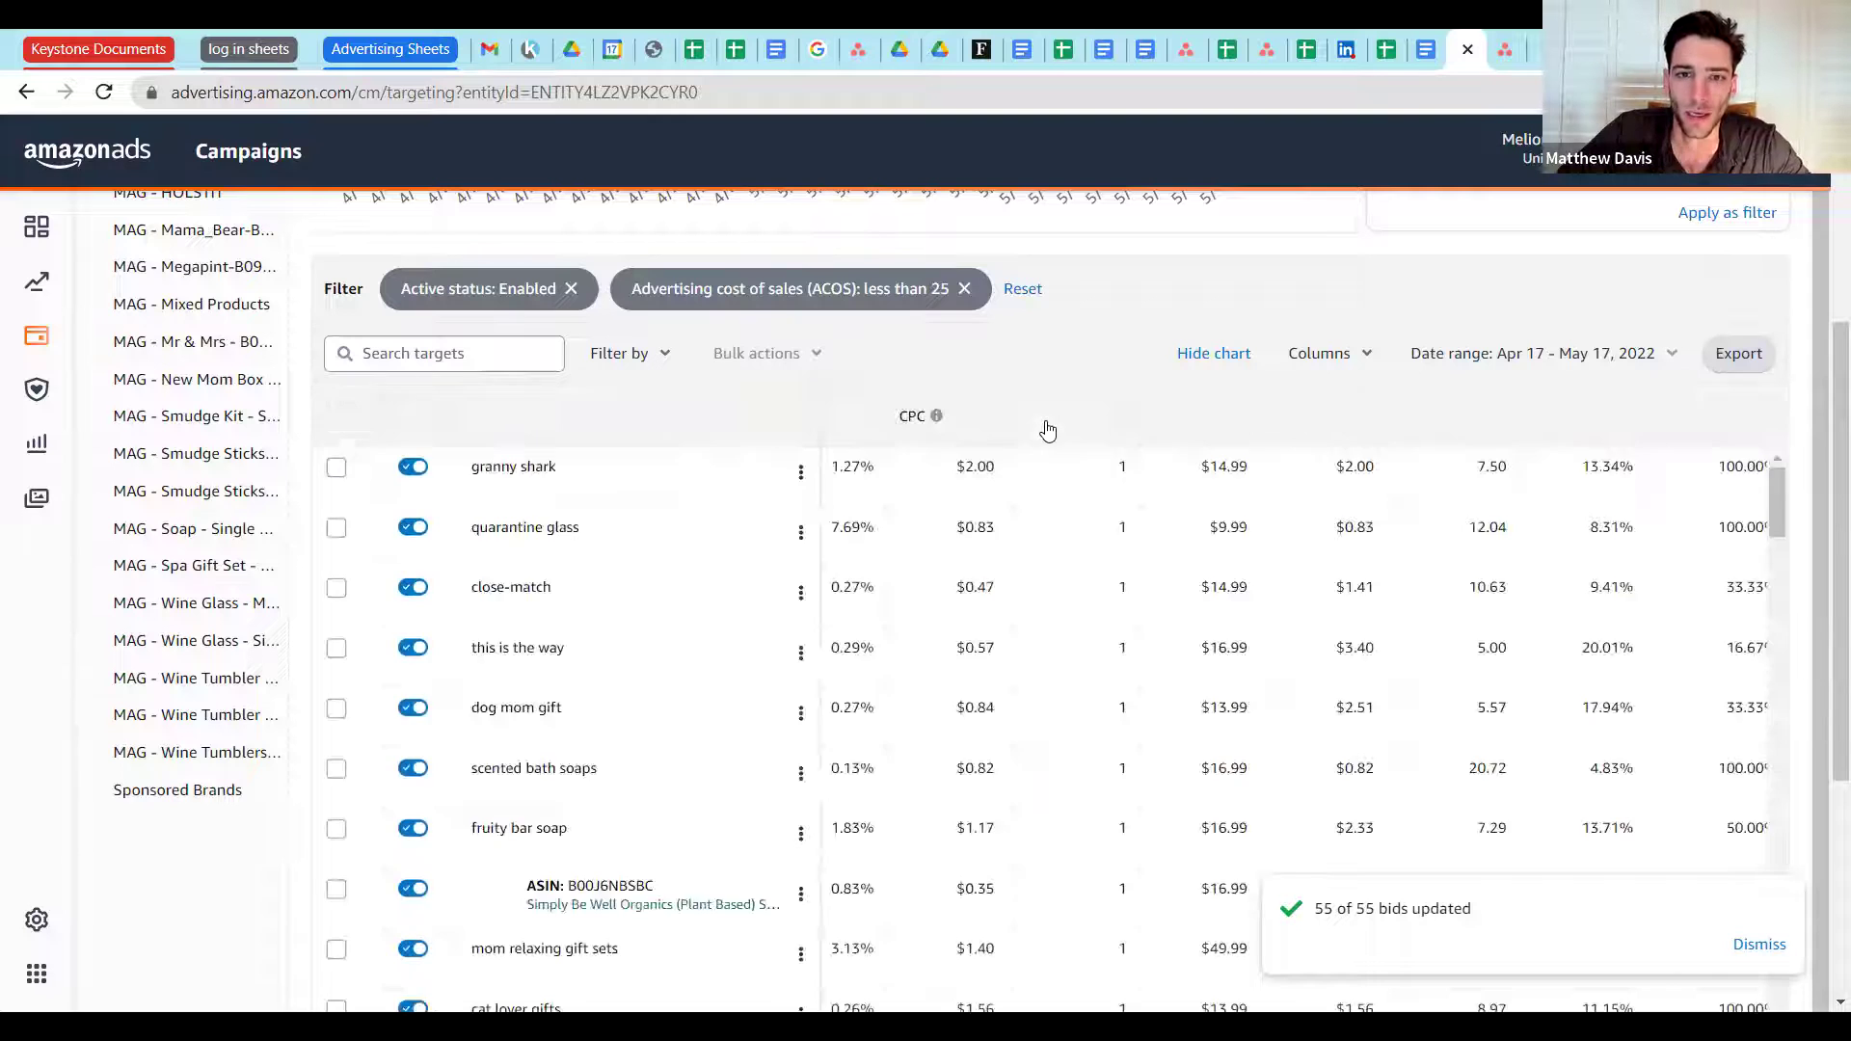
pyautogui.click(1066, 427)
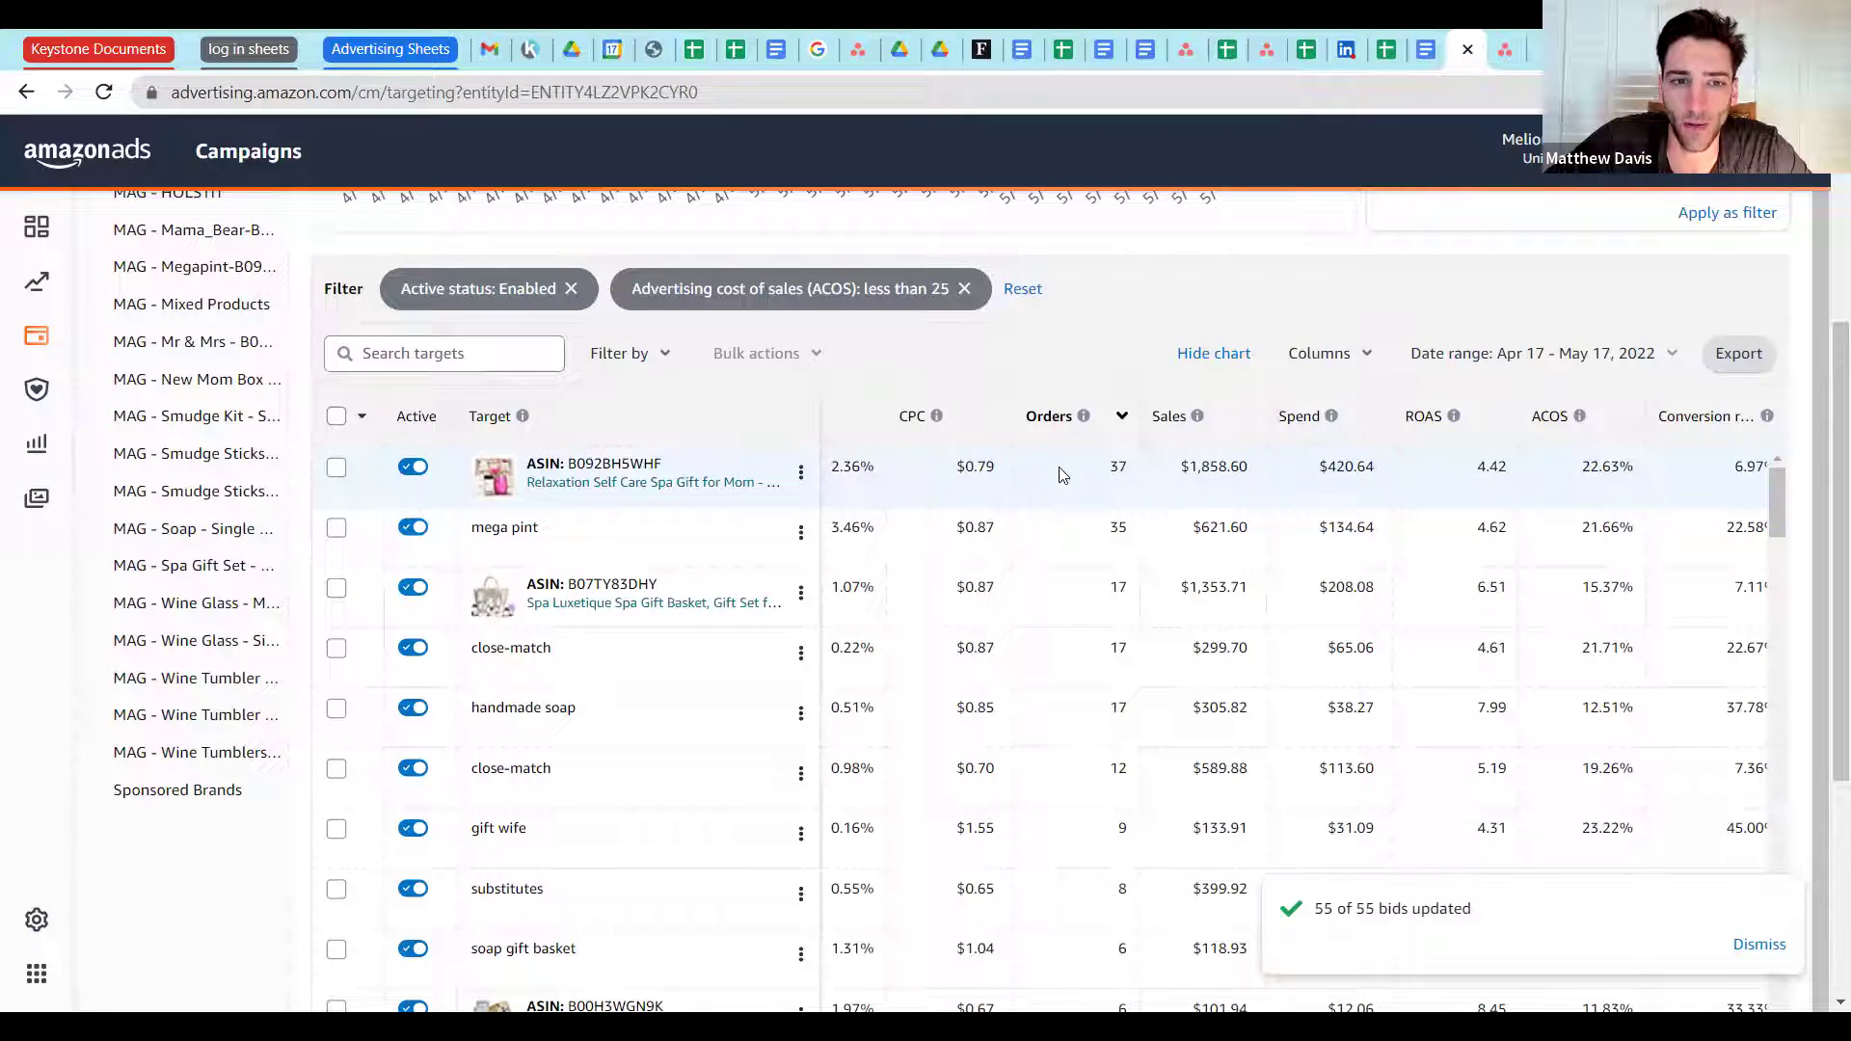
pyautogui.moveTo(1157, 480); pyautogui.dragTo(1647, 472)
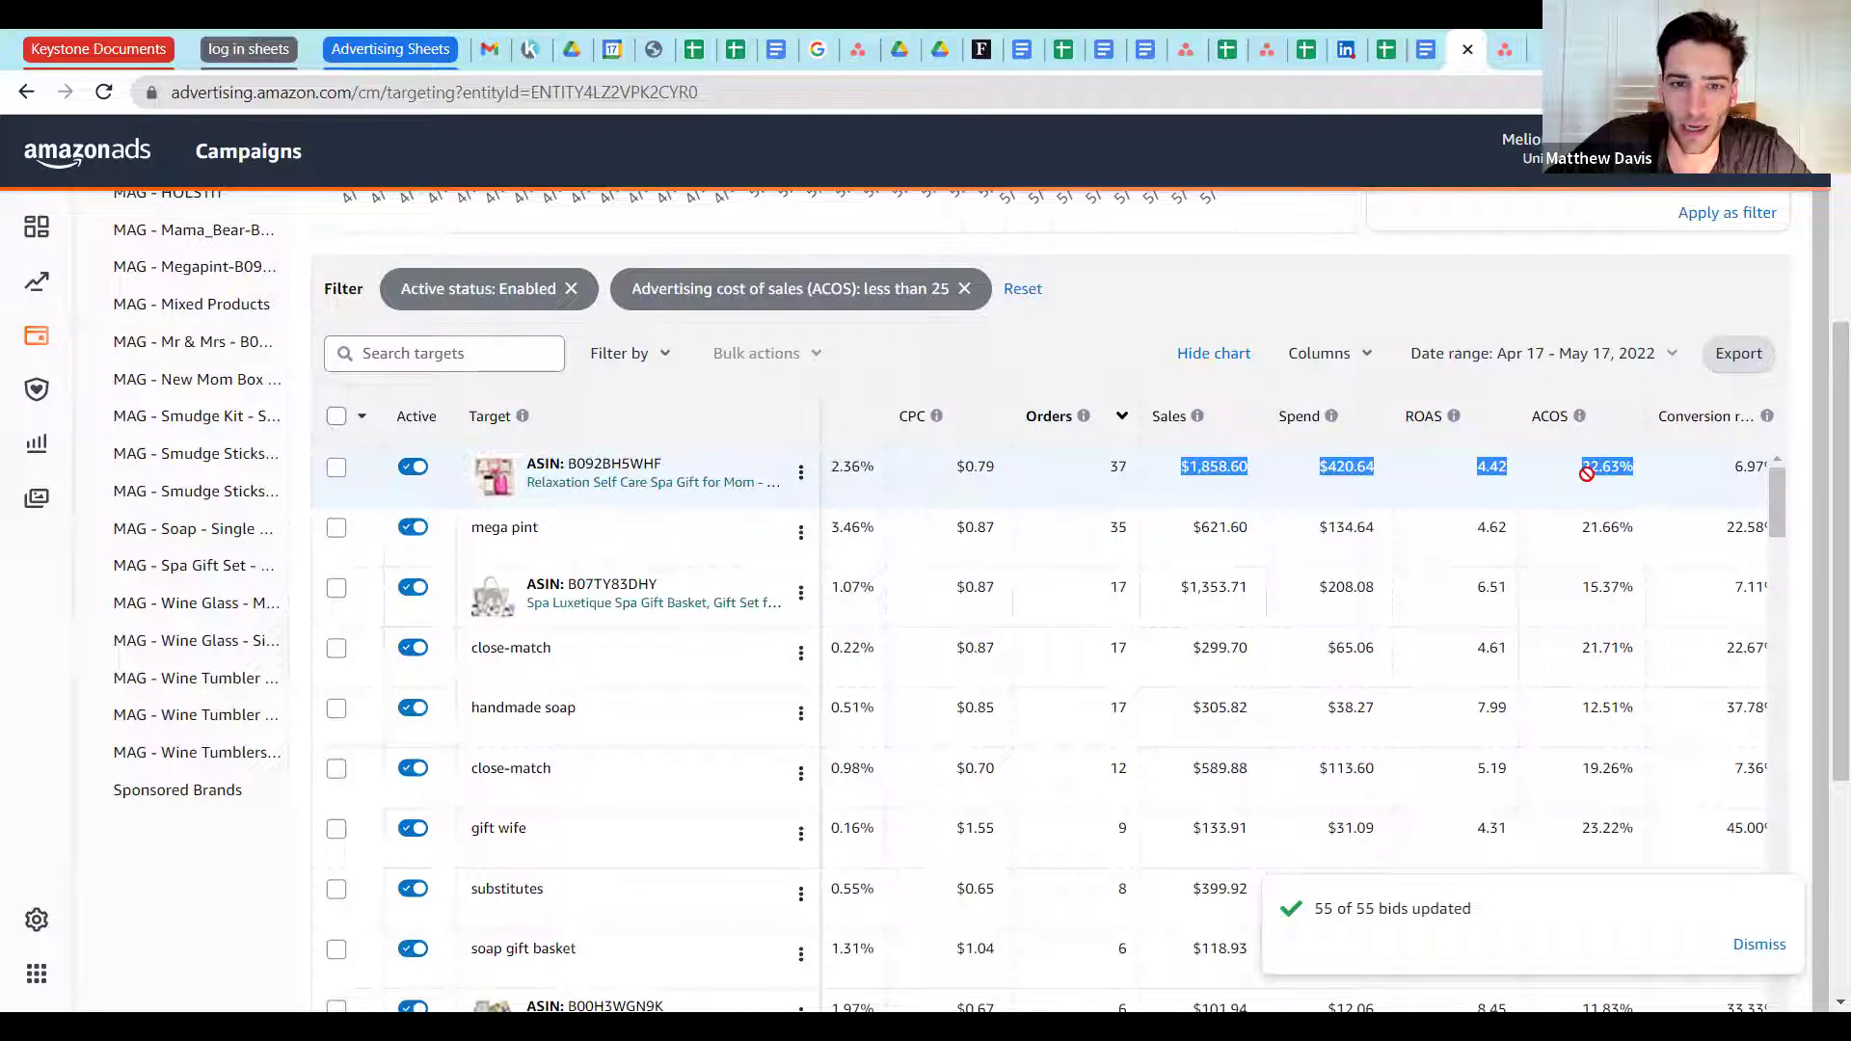
pyautogui.moveTo(1588, 472); pyautogui.dragTo(1755, 487)
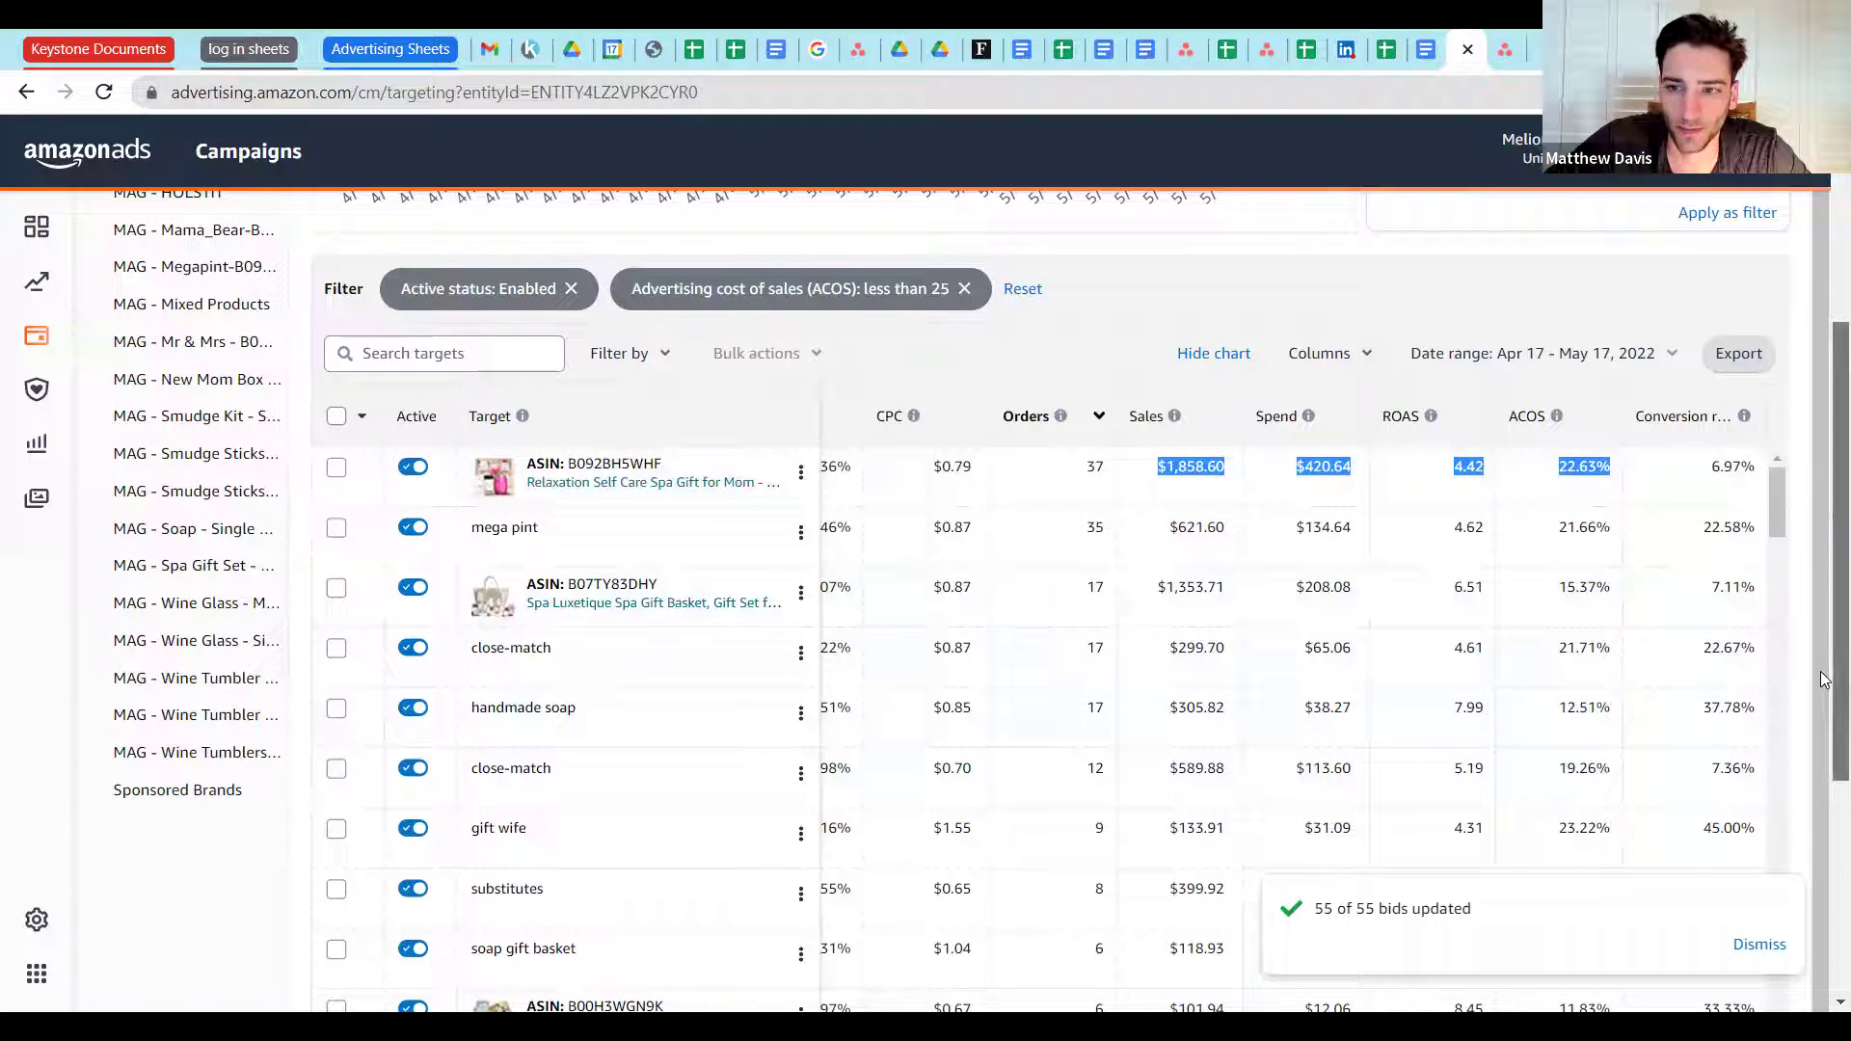
pyautogui.moveTo(1826, 559); pyautogui.dragTo(1825, 677)
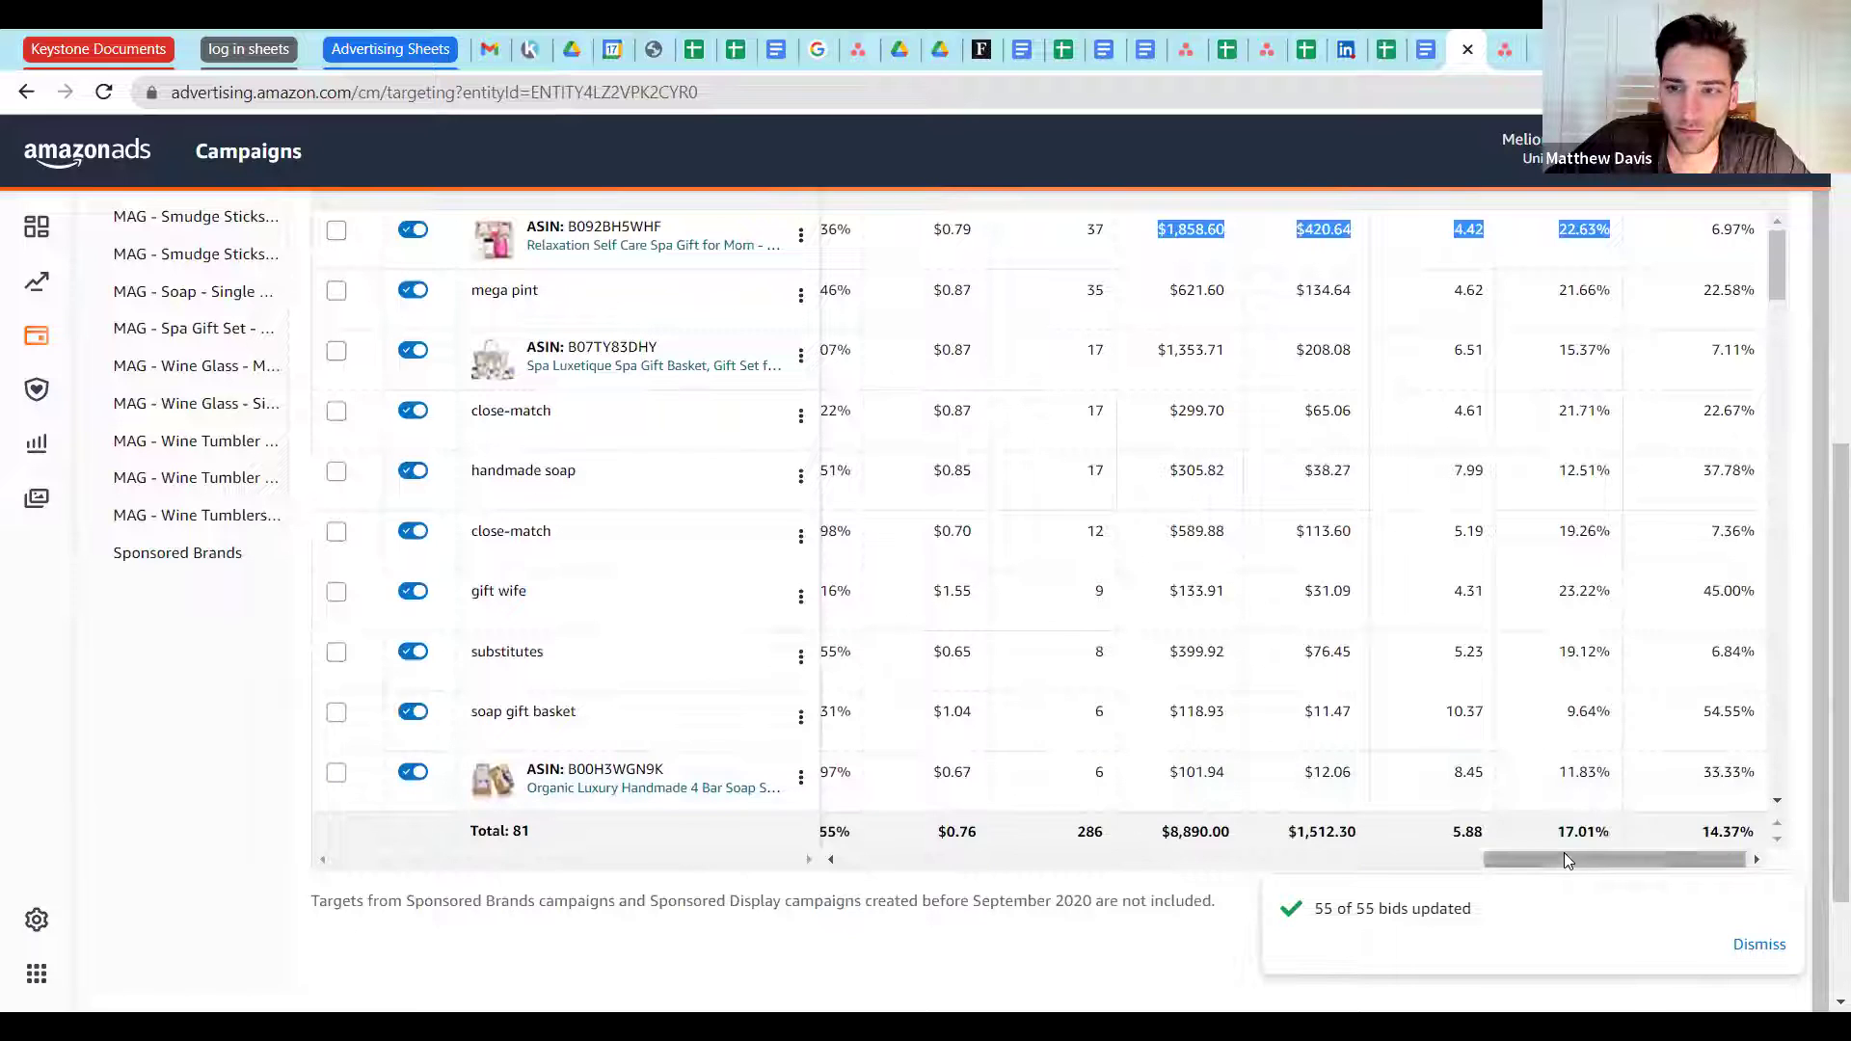
pyautogui.scroll(1, 1637, 583)
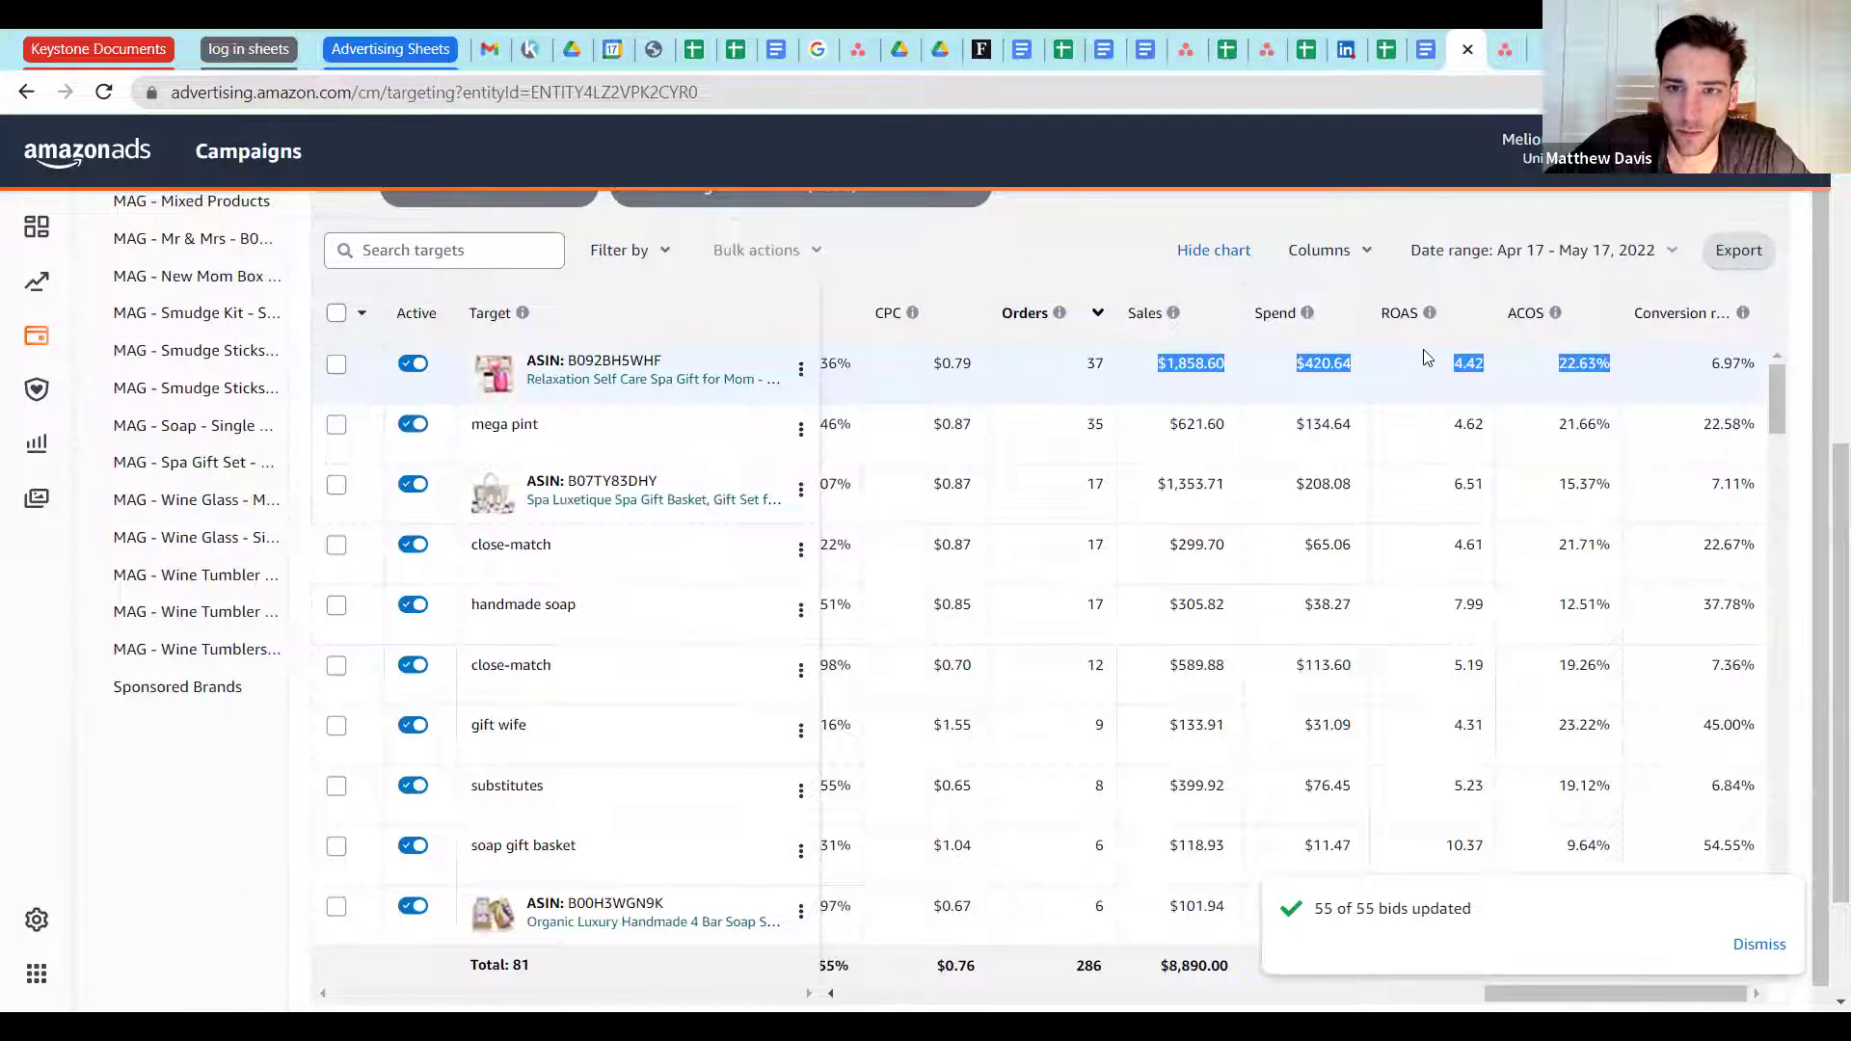
pyautogui.moveTo(1537, 989); pyautogui.dragTo(1208, 940)
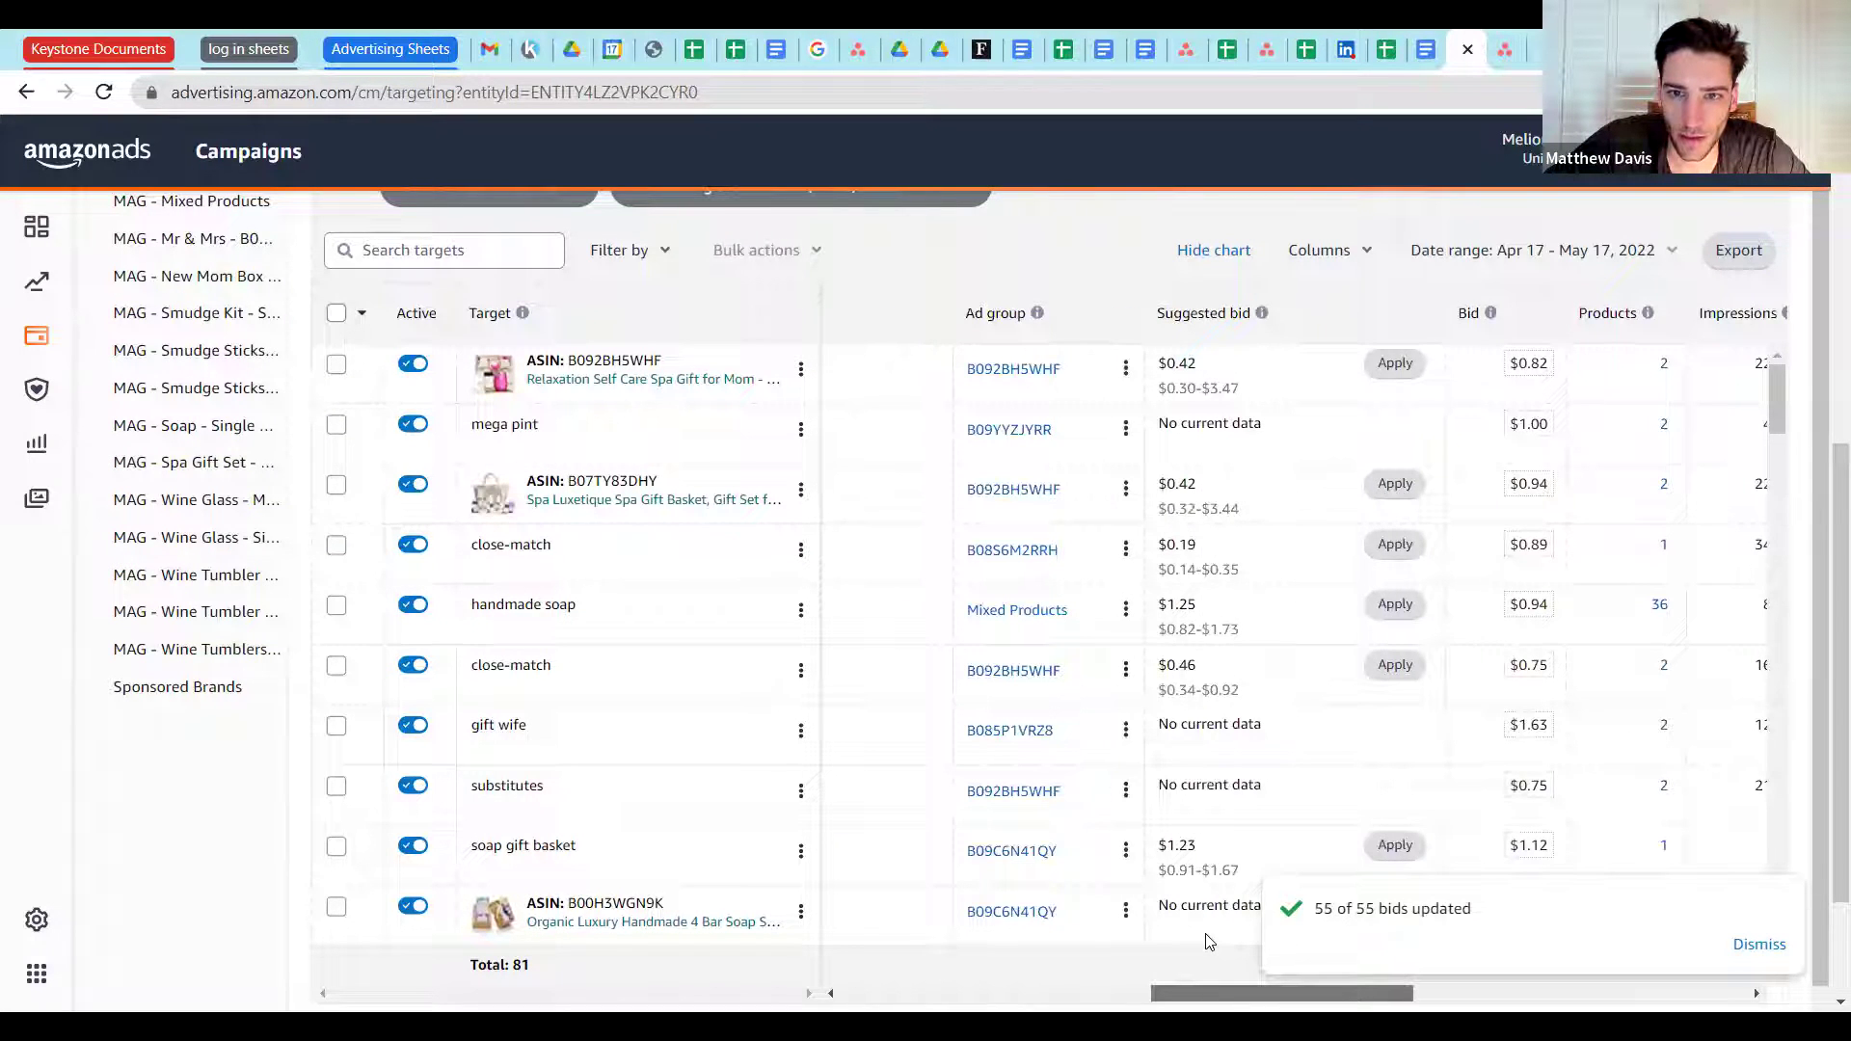
pyautogui.moveTo(1207, 942); pyautogui.dragTo(998, 916)
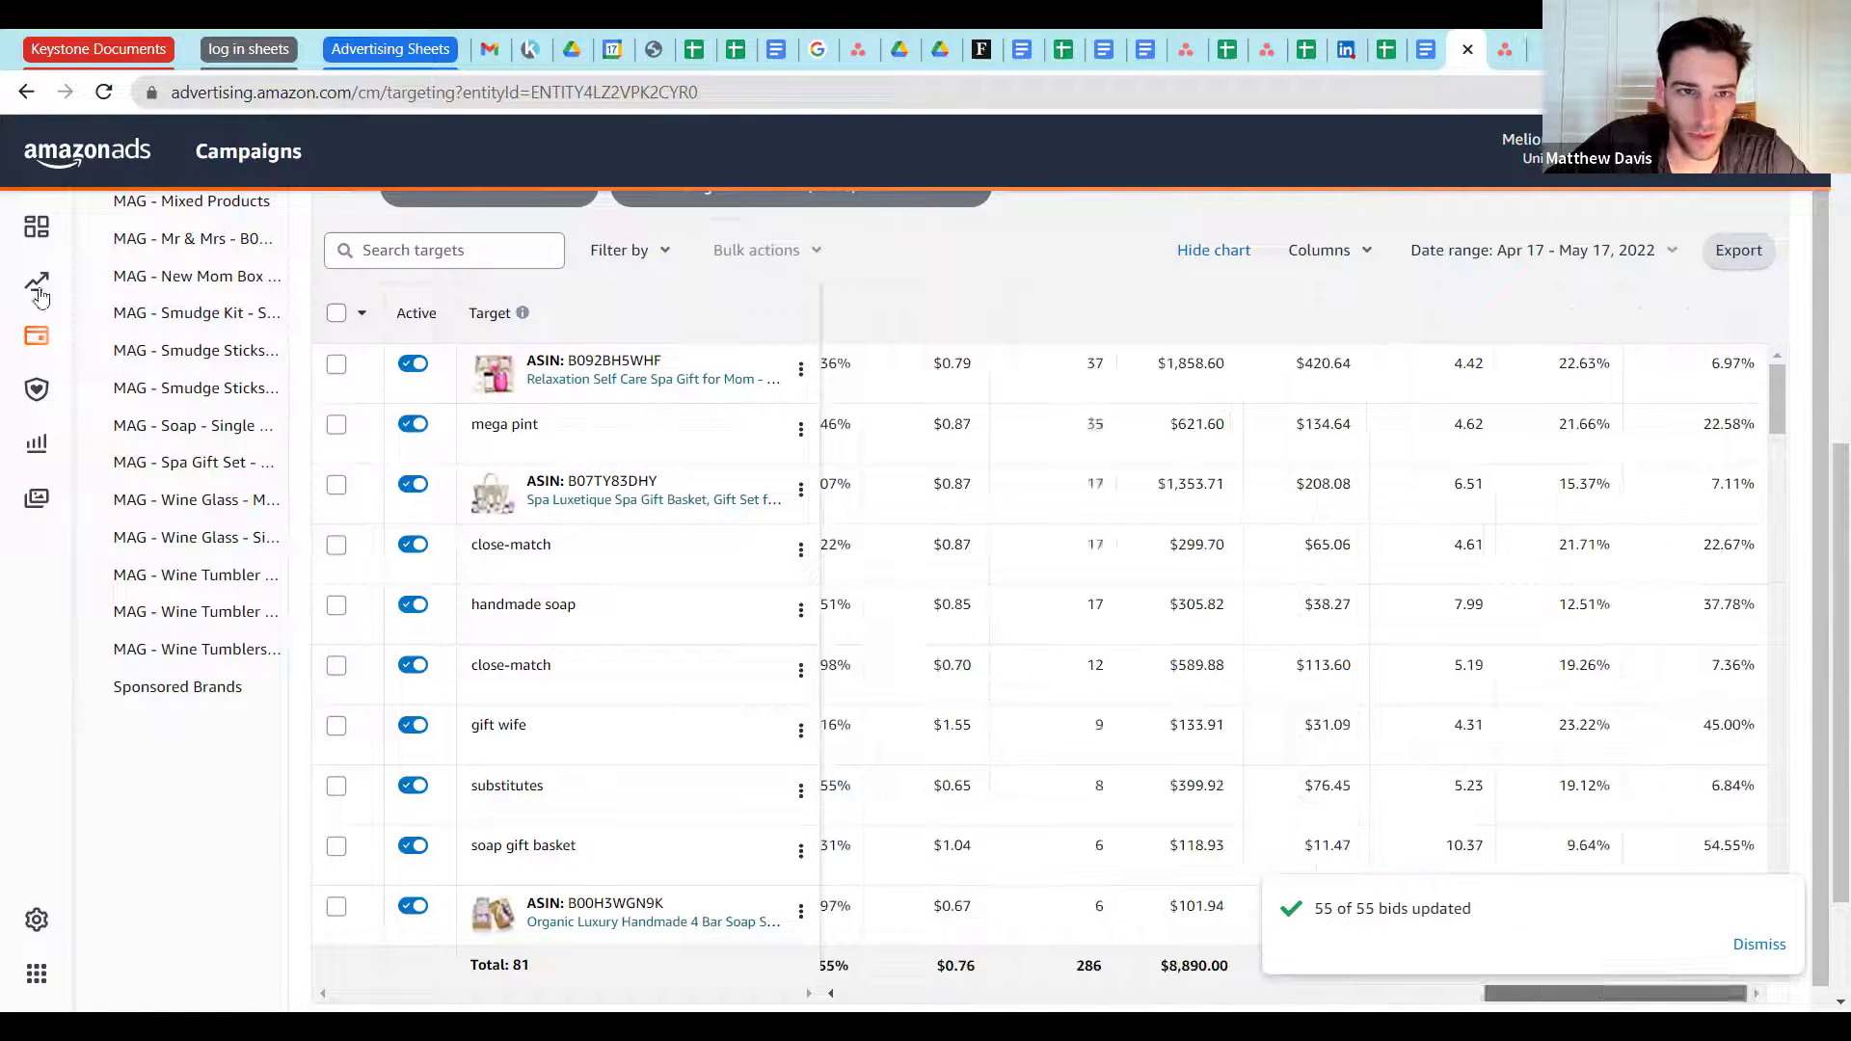
pyautogui.scroll(2, 321, 502)
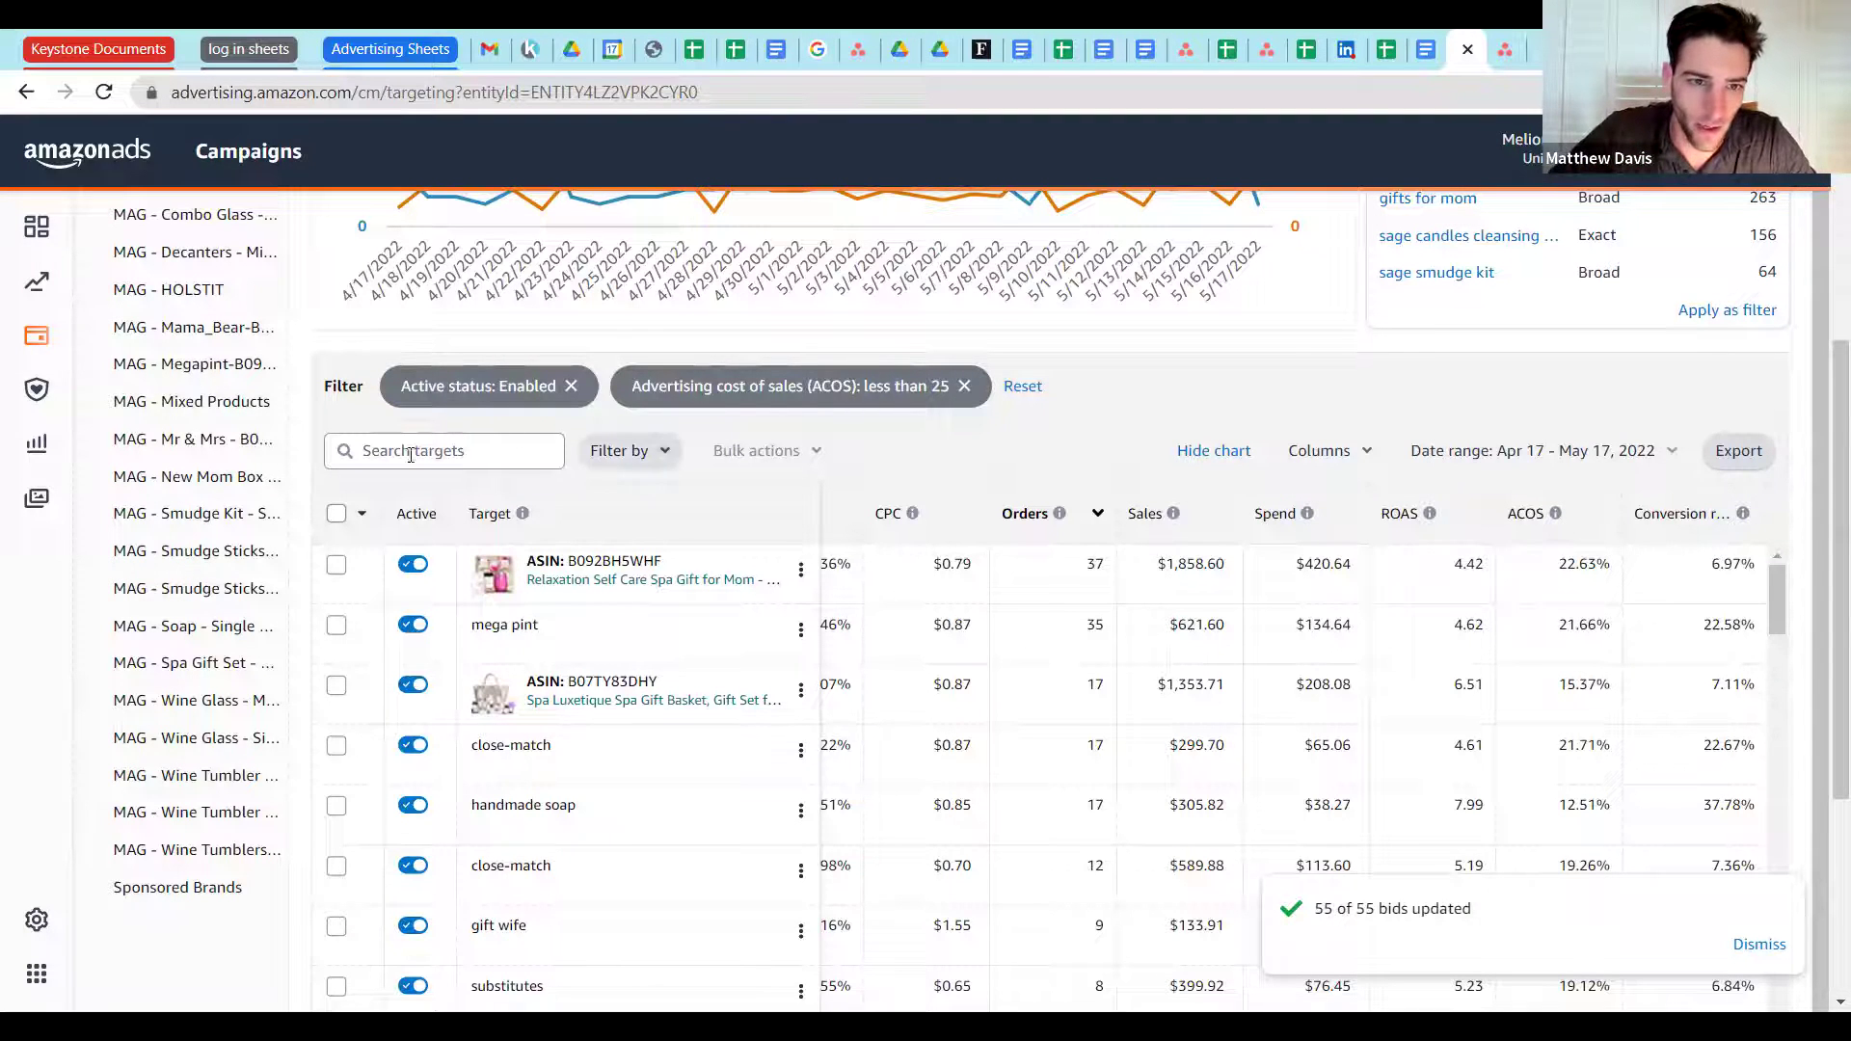
# Step: Select all 81 low-ACOS targets and increase their bids by 25% through Bulk actions
pyautogui.click(337, 512)
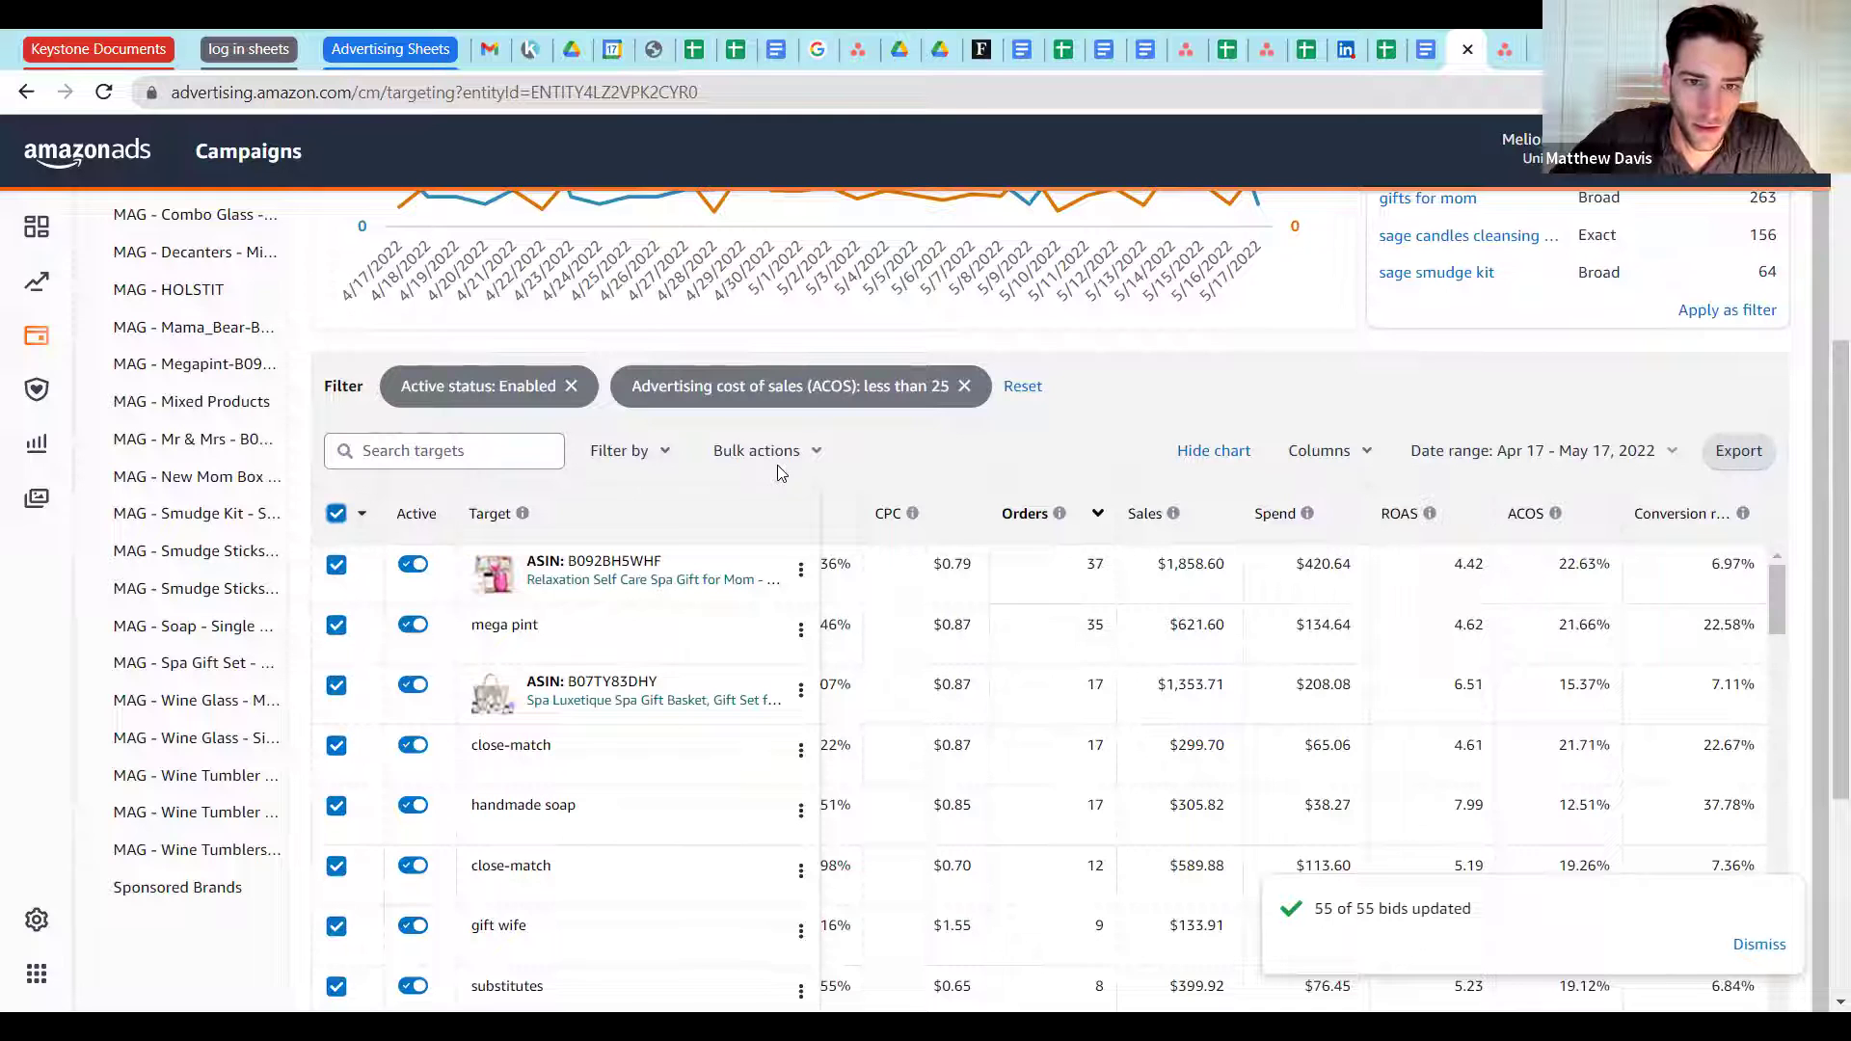
pyautogui.click(807, 453)
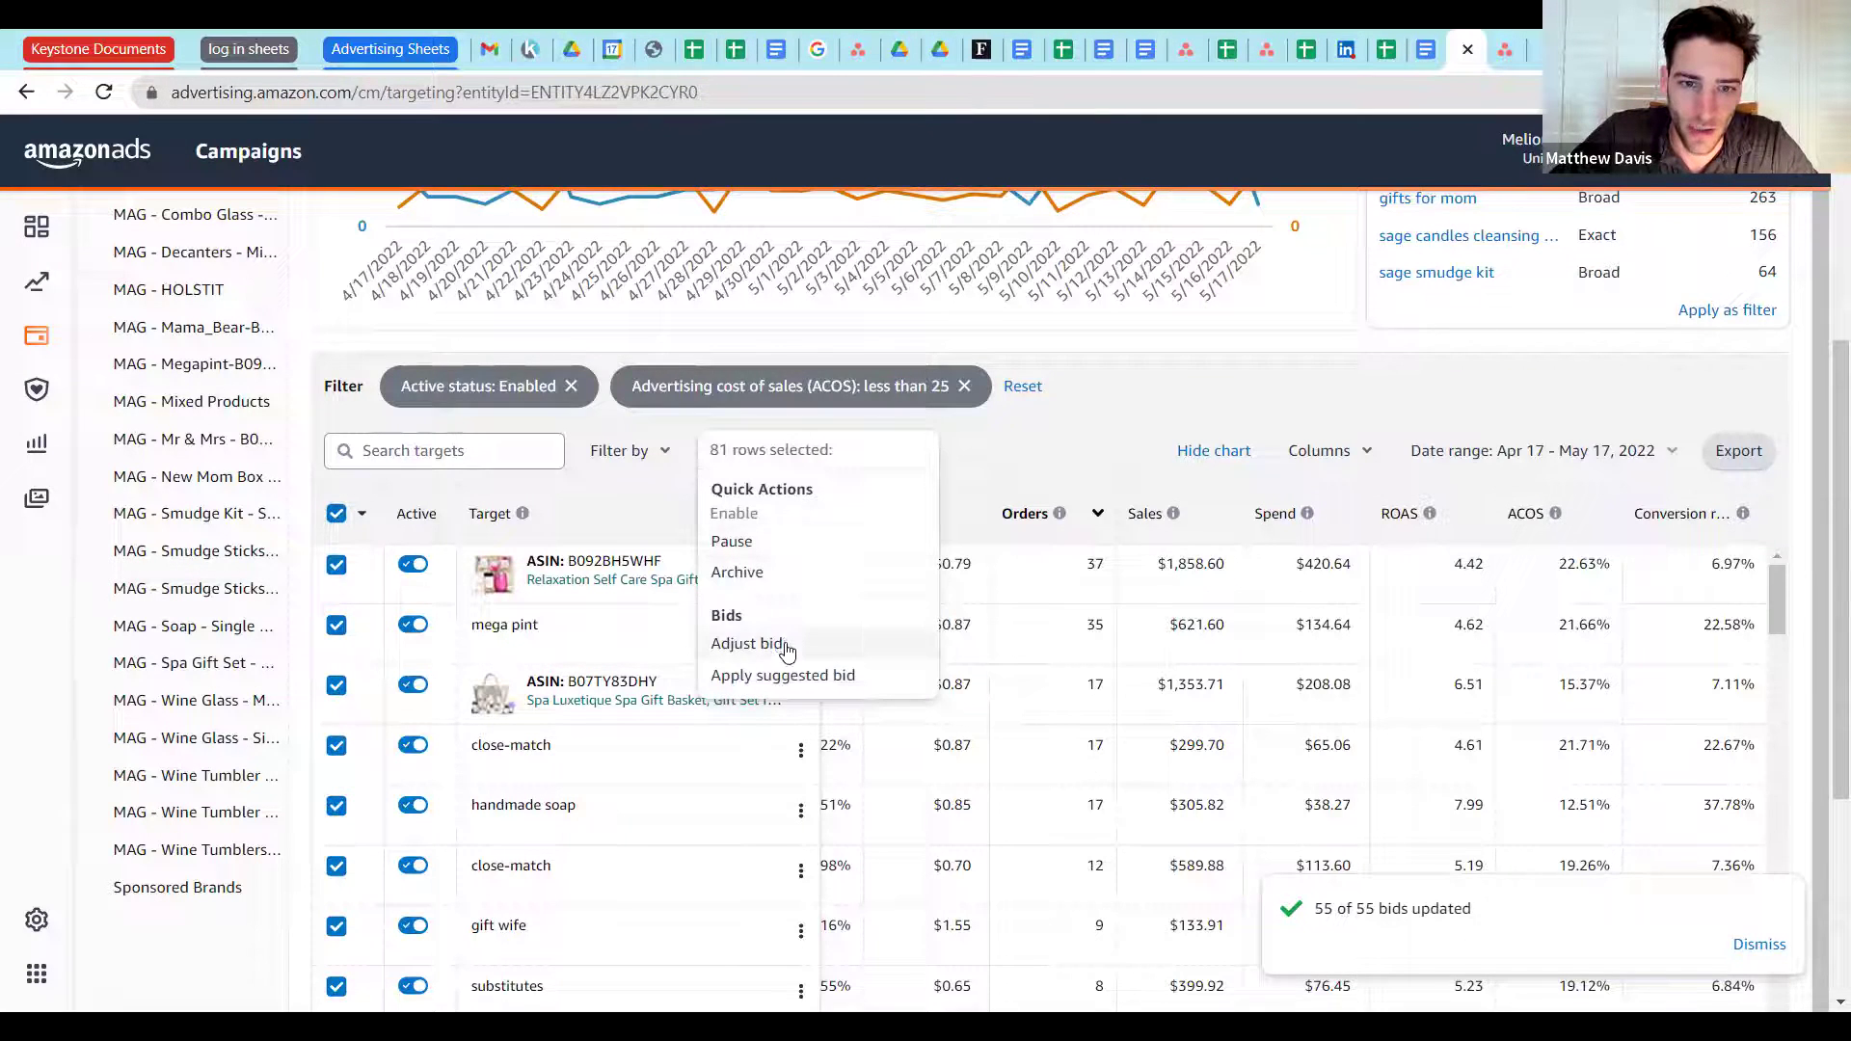
pyautogui.click(747, 643)
pyautogui.click(636, 547)
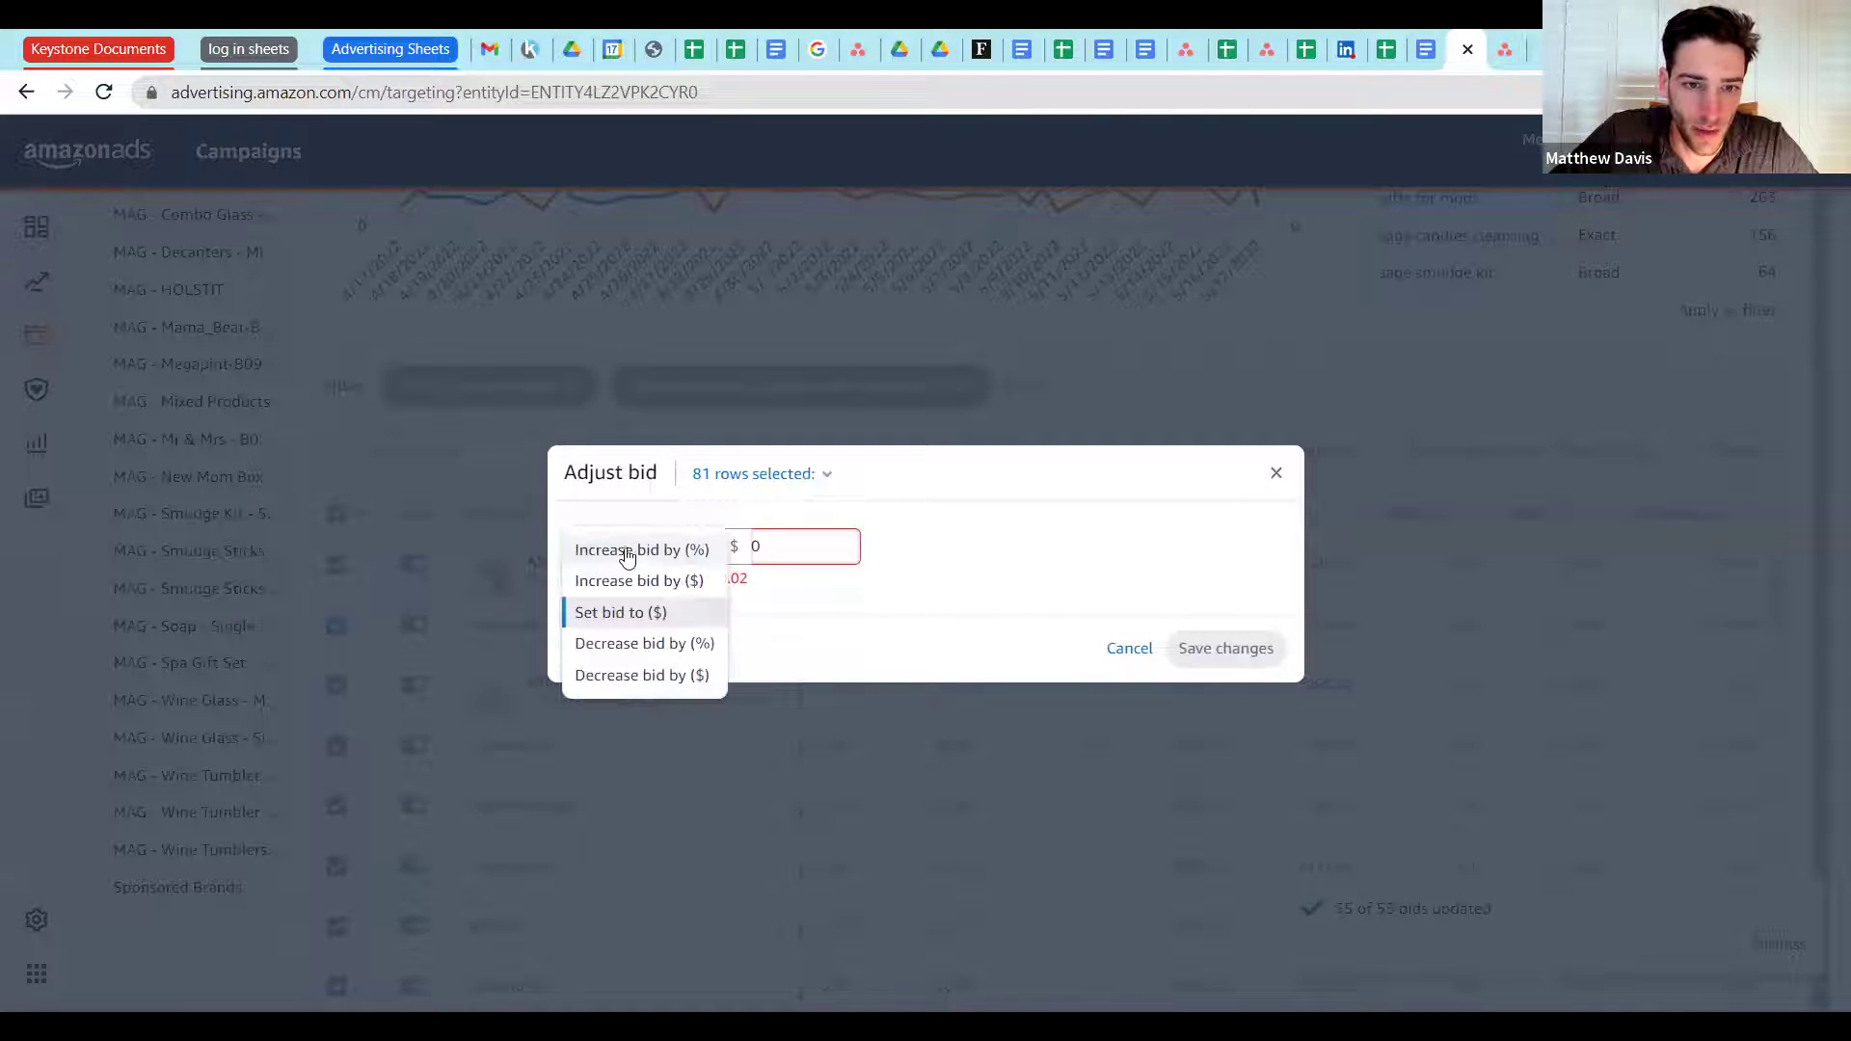
pyautogui.click(633, 549)
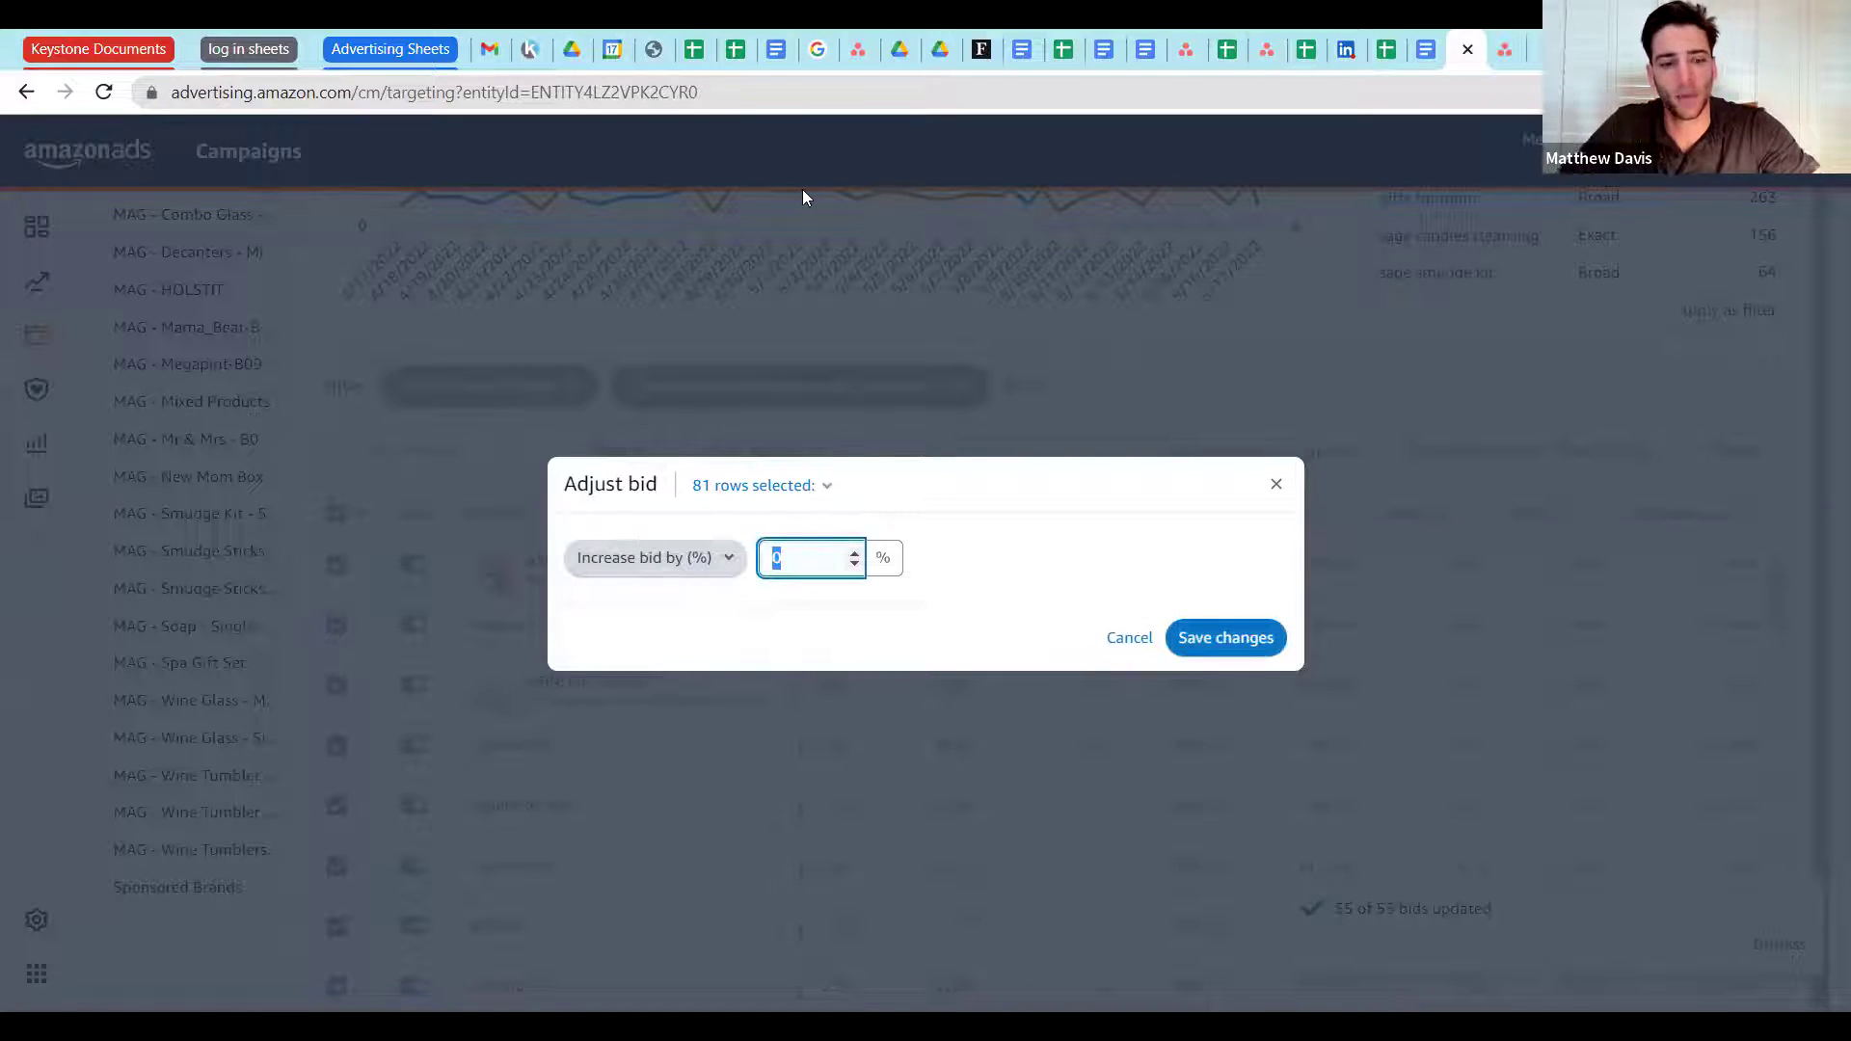
pyautogui.write('25')
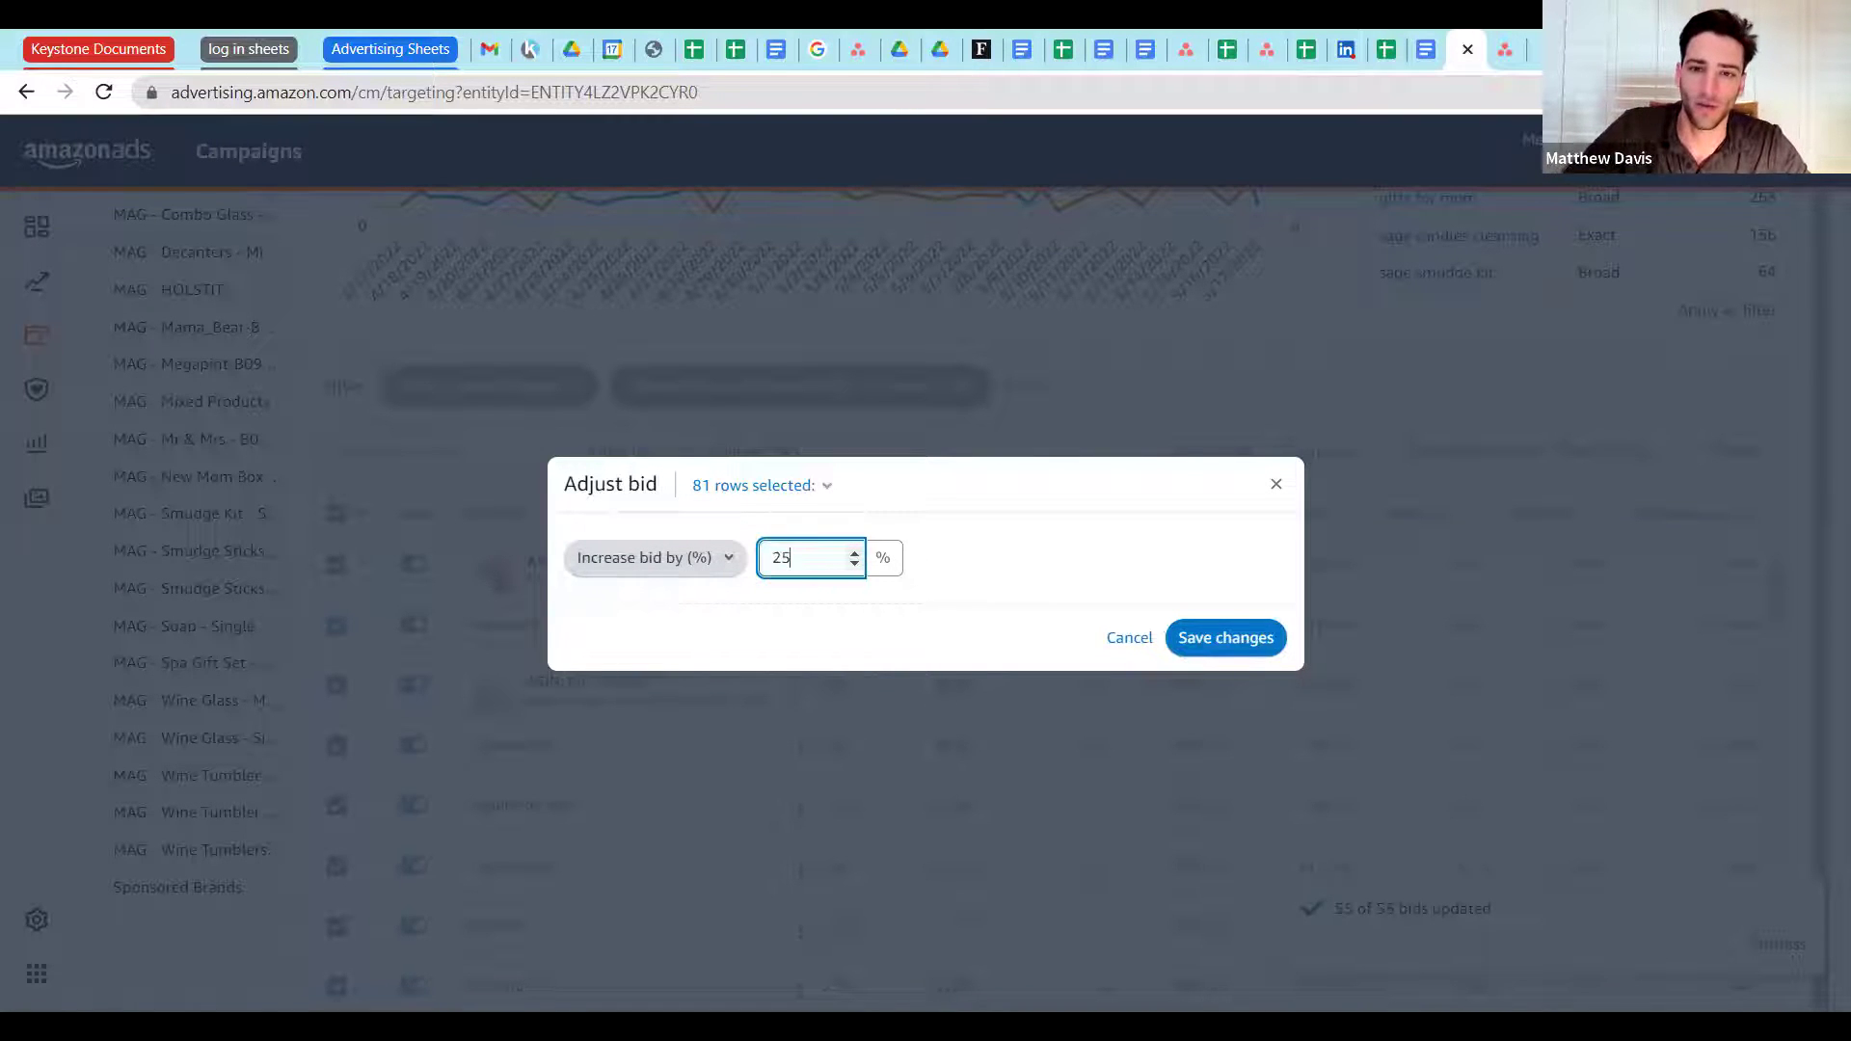
pyautogui.click(1215, 644)
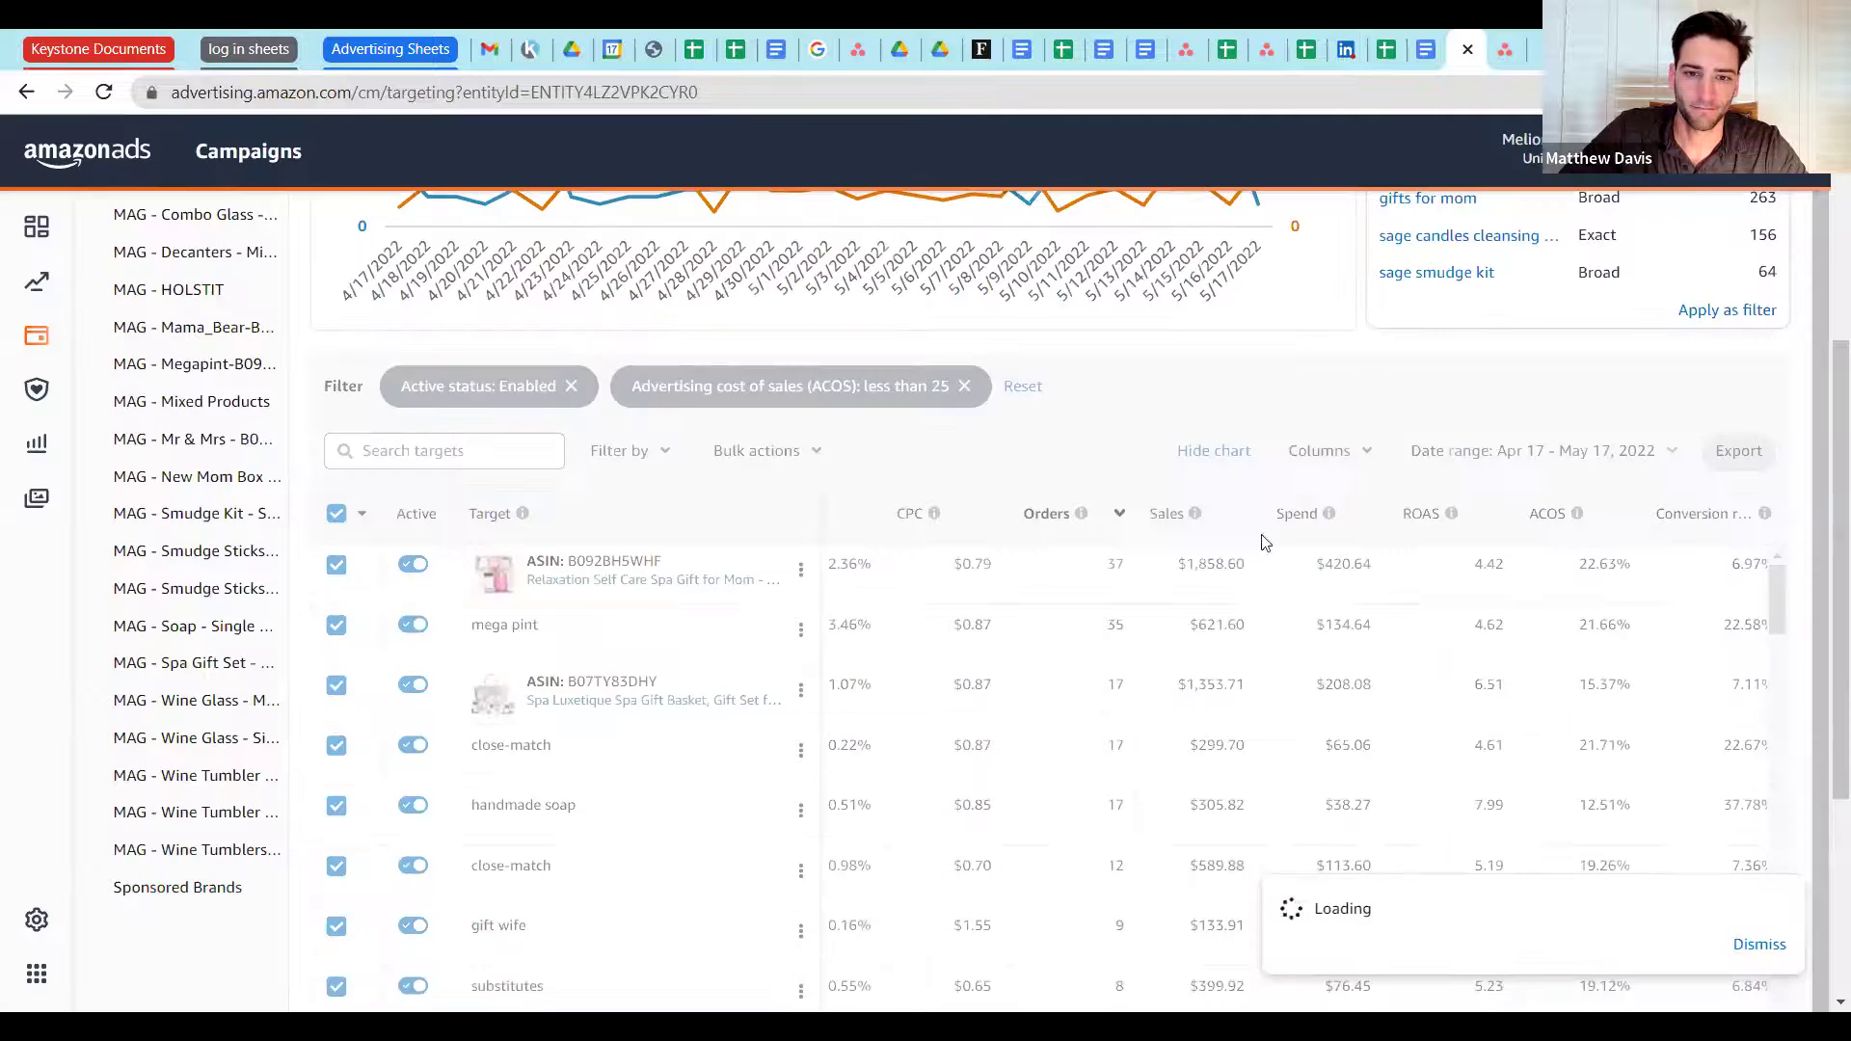